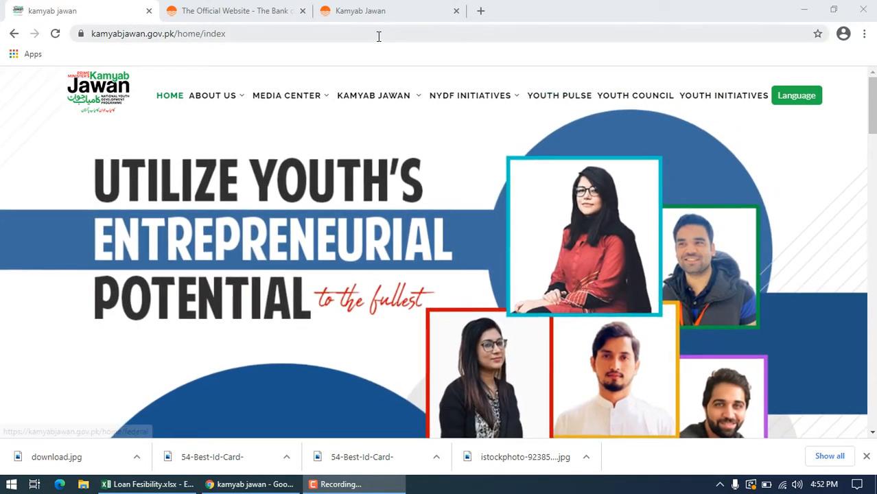
Step: Close the two Bank of Punjab tabs and search Google for "the bank of punjab" in a new tab
click(302, 11)
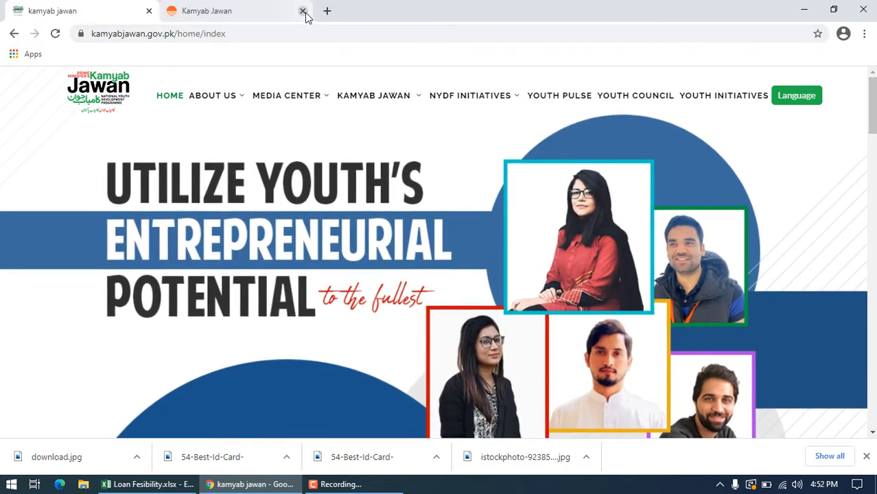
click(302, 11)
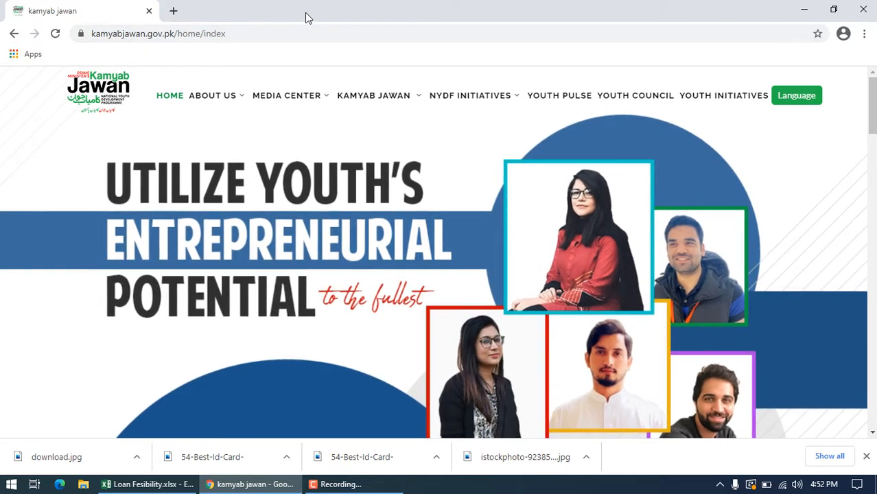
click(175, 11)
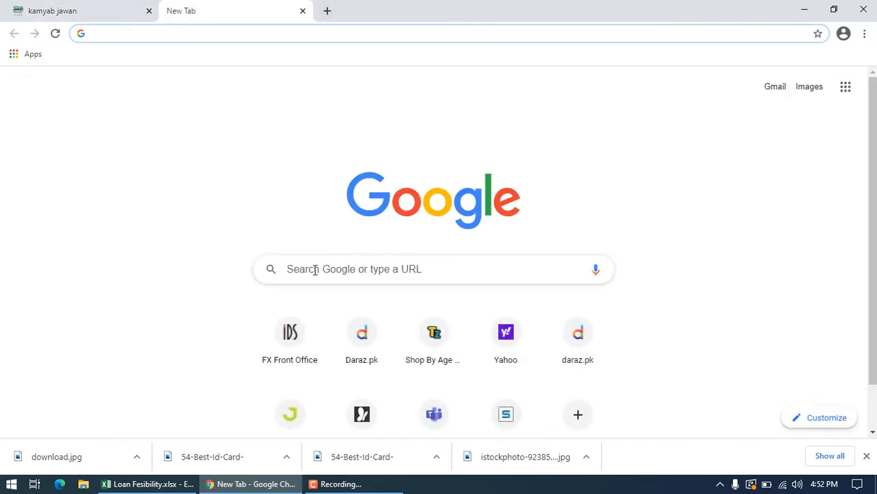
click(315, 270)
text(the)
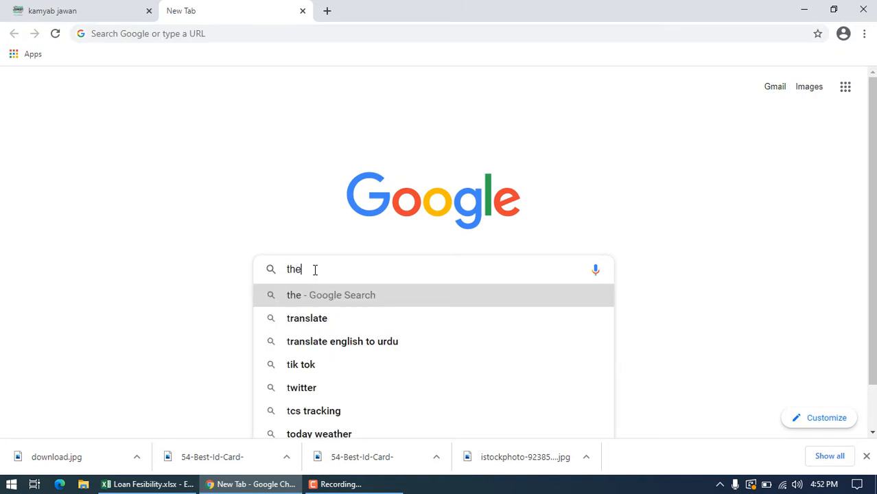
text( bank)
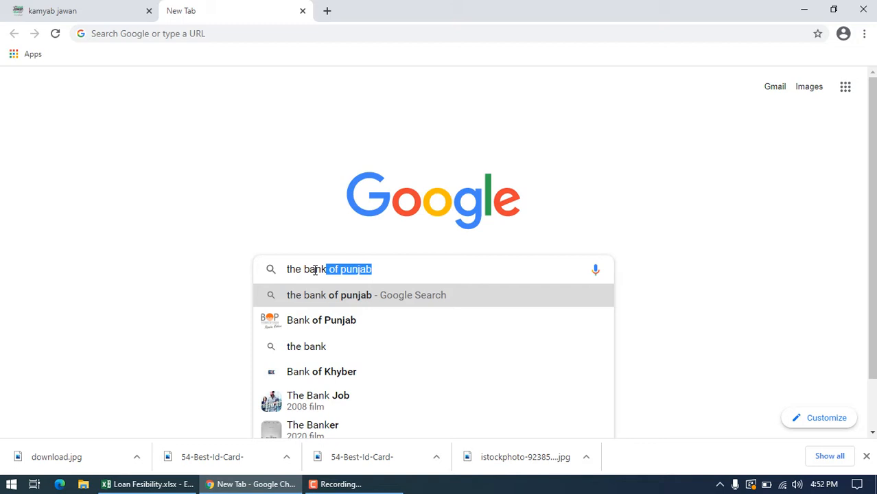
key(Return)
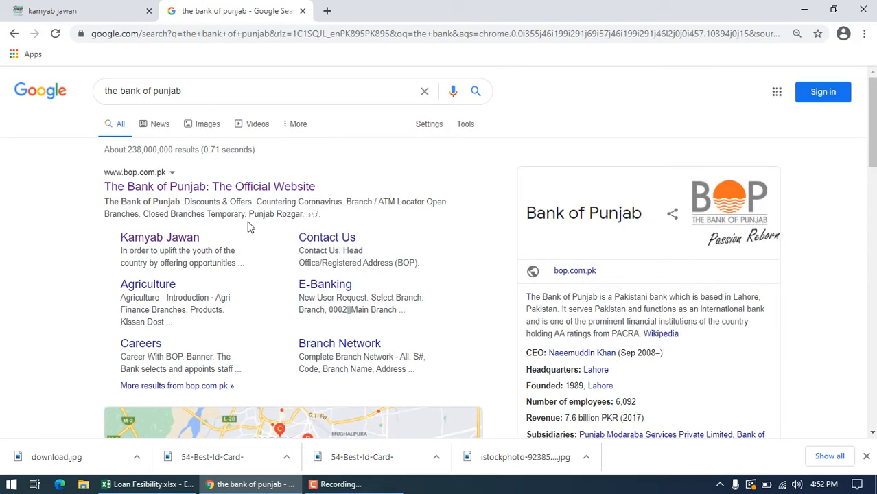
Step: Open the Kamyab Jawan page from The Bank of Punjab's official website and review the scheme's salient features and documentation requirements
click(163, 194)
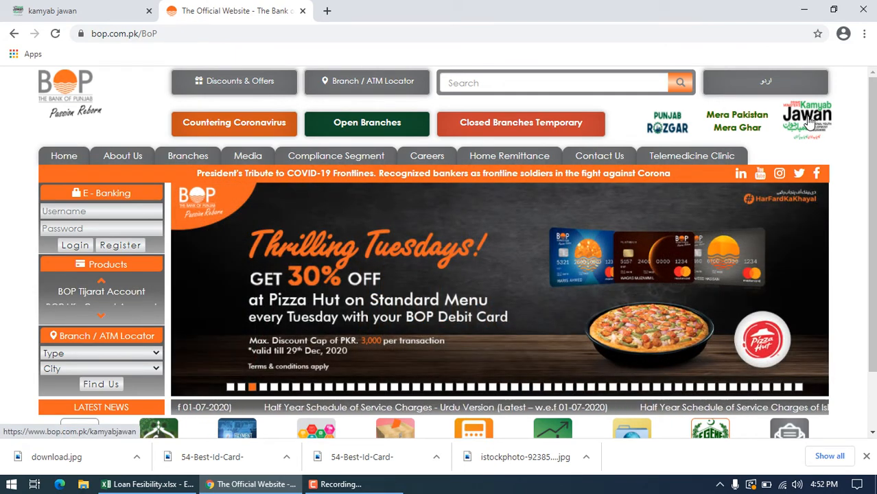
click(809, 121)
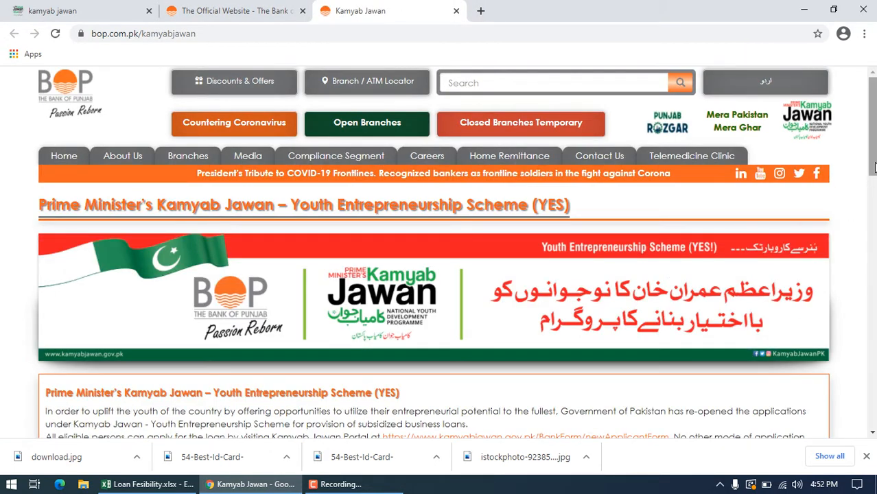
drag(875, 142, 872, 225)
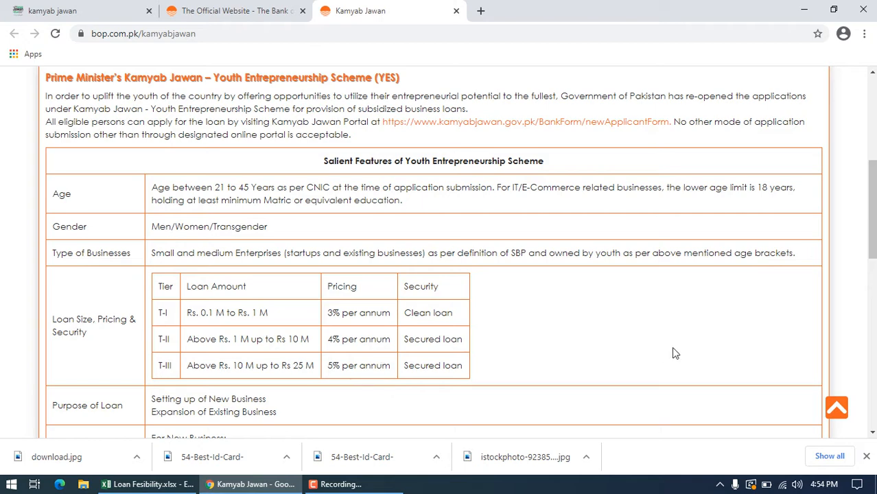
drag(876, 195, 876, 247)
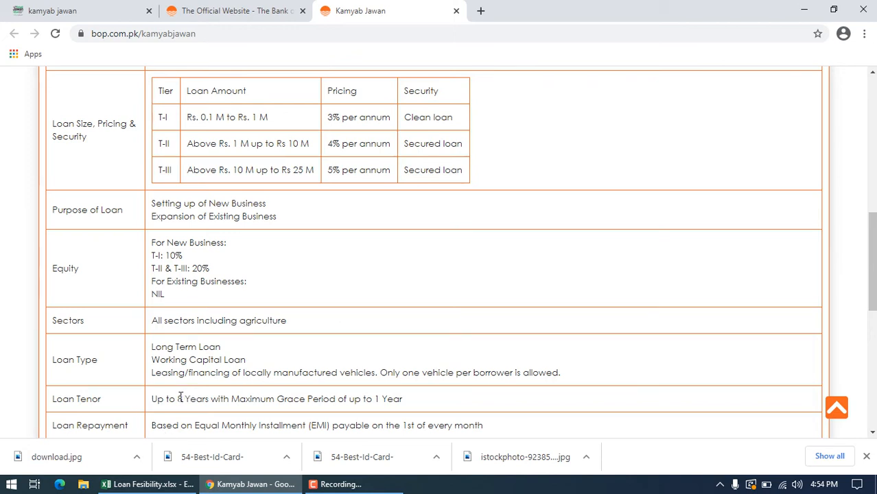
drag(179, 398, 205, 399)
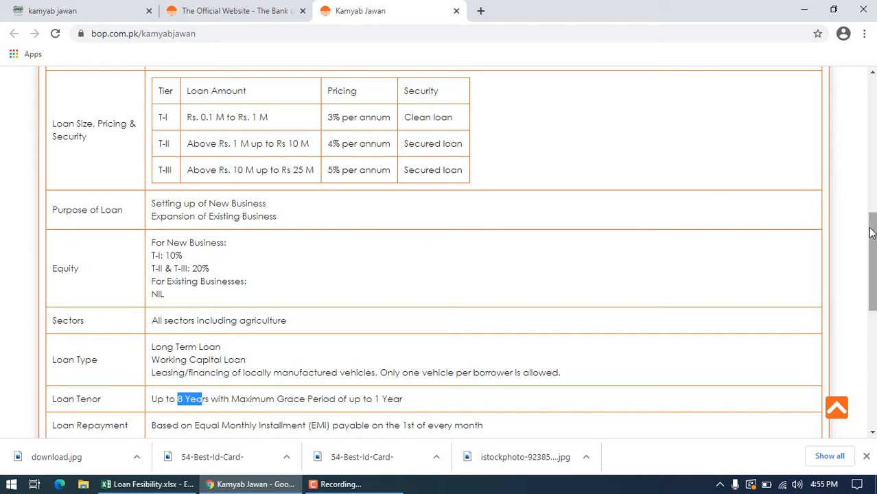
scroll(872, 274, down, 4)
scroll(871, 274, down, 1)
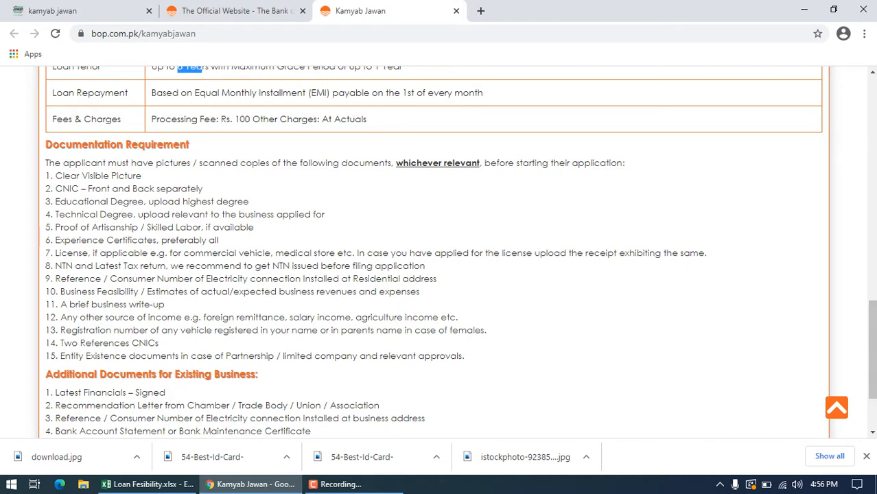
Step: Open the online new applicant form through the Kamyab Jawan Portal link in the scheme's introduction and view its application steps
drag(873, 313, 873, 153)
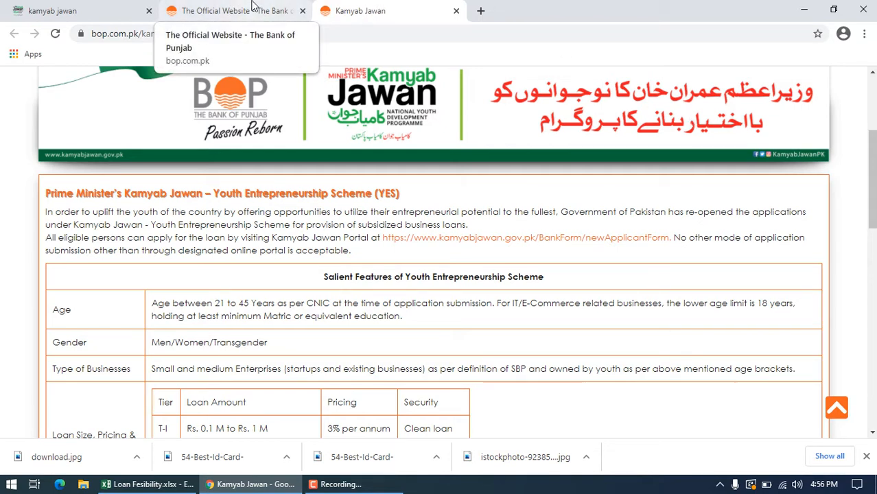
click(539, 238)
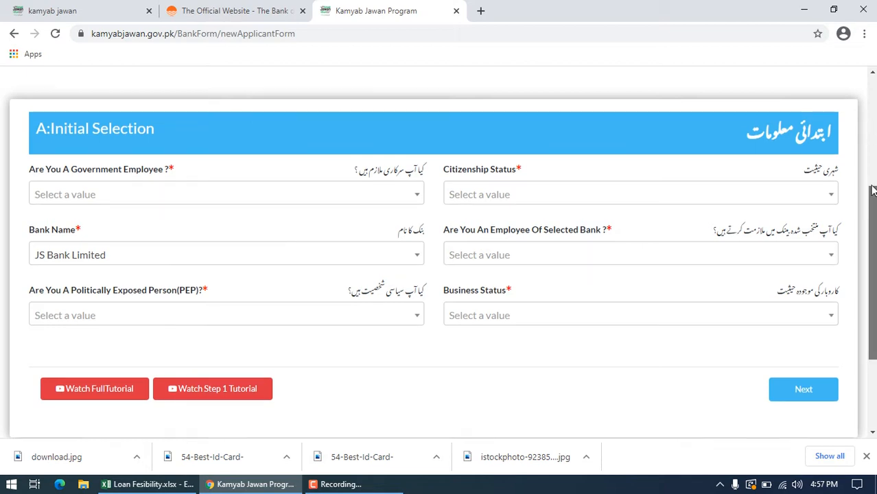
drag(871, 191, 867, 102)
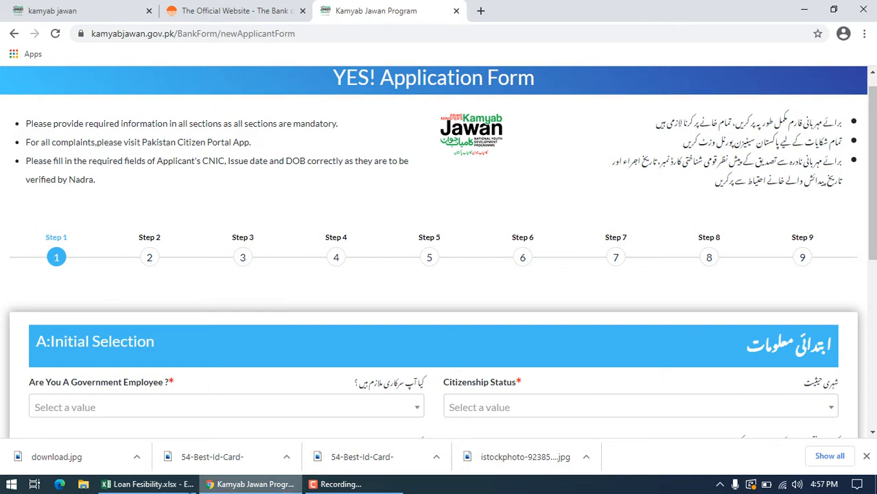
Step: Switch to the Loan Fesibility.xlsx workbook in Excel and examine the Fast Food Shop's estimated project cost items, quantities, rates and total
click(160, 484)
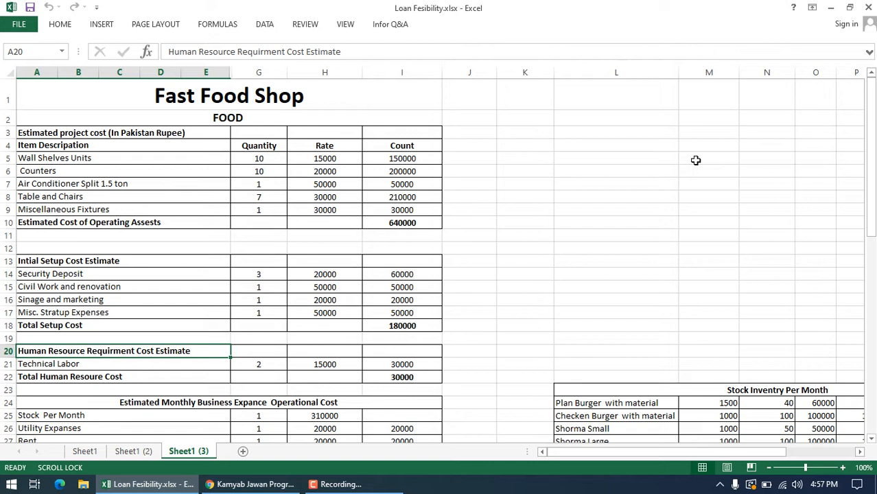
click(302, 101)
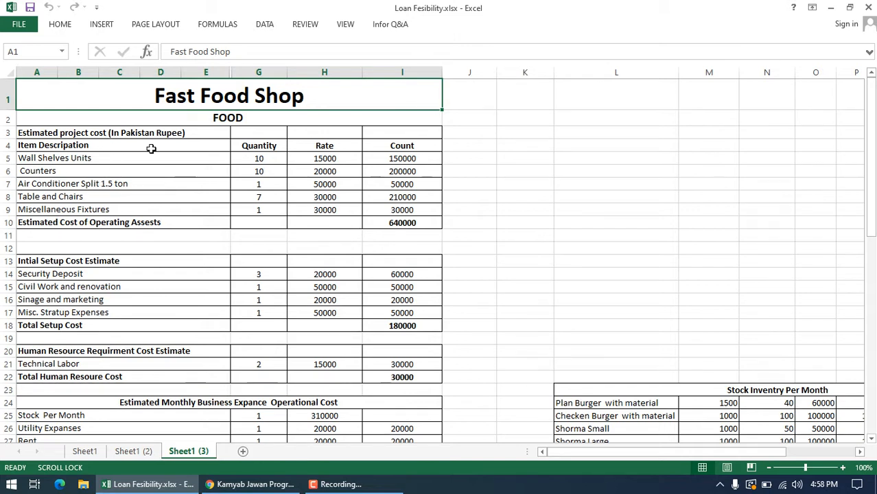
click(151, 190)
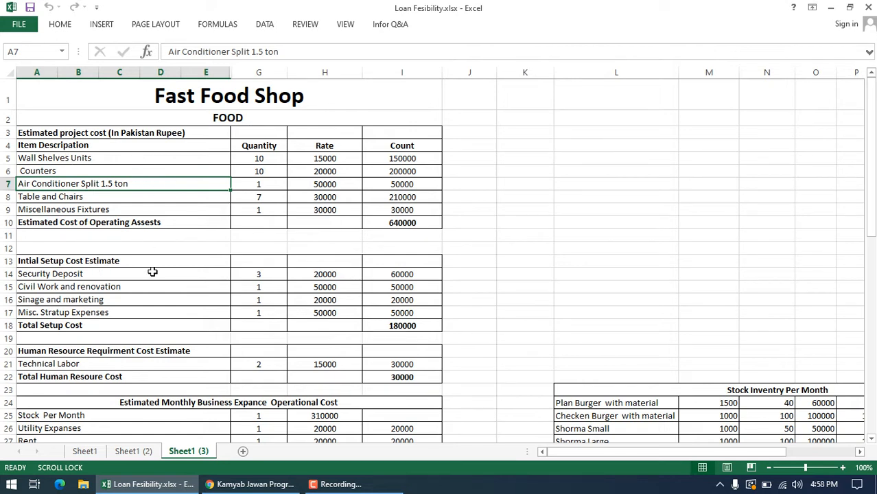
click(134, 161)
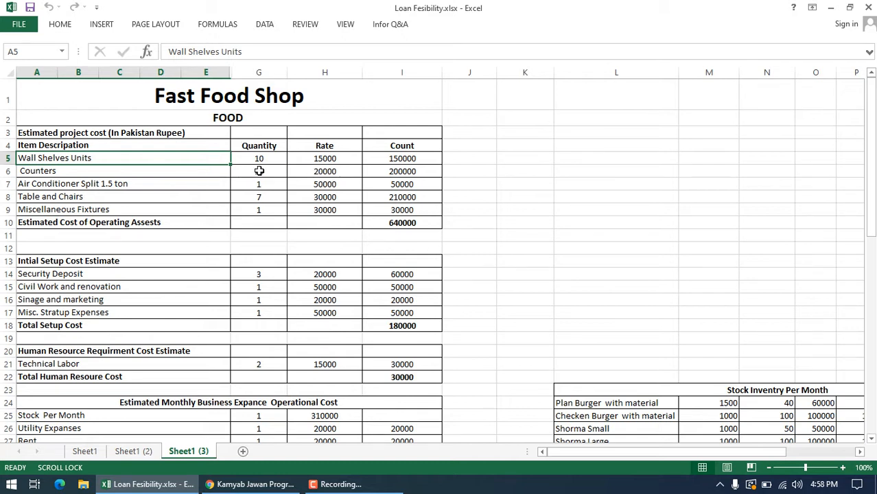
click(173, 169)
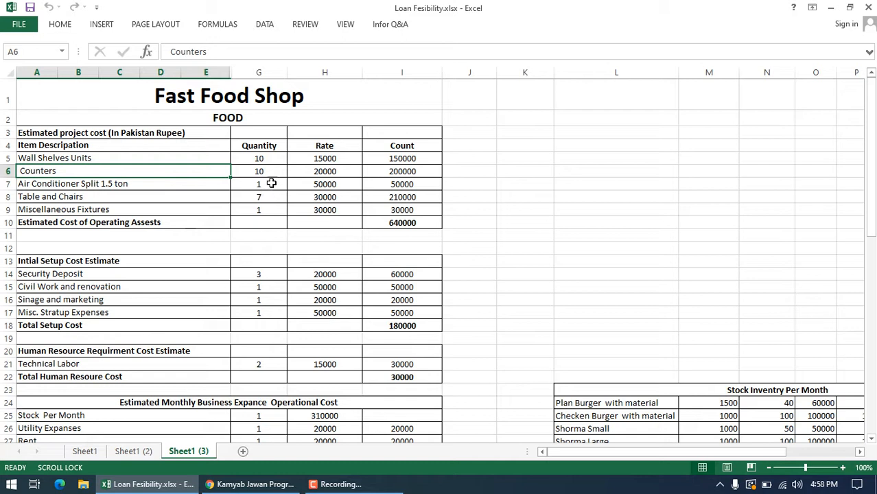
click(267, 160)
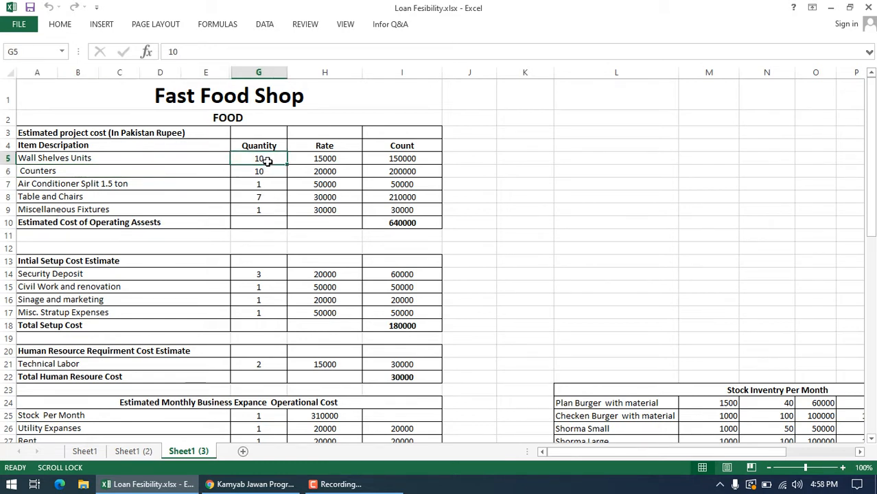
click(269, 177)
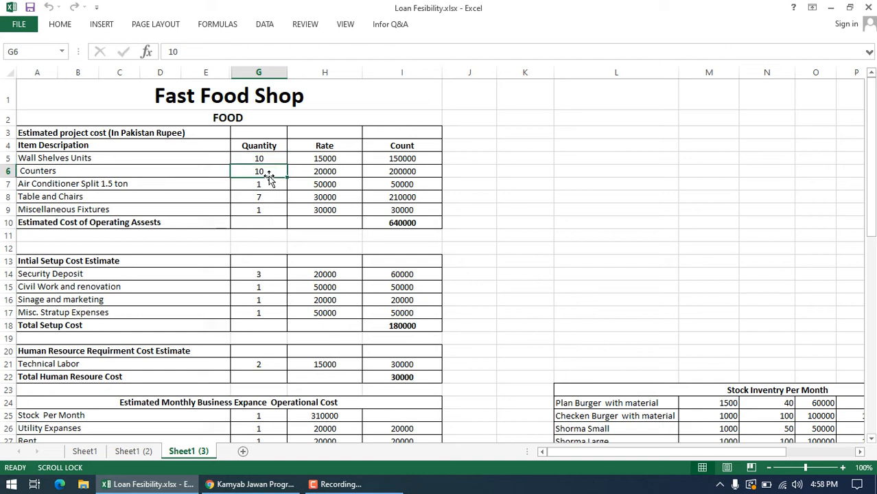
click(165, 189)
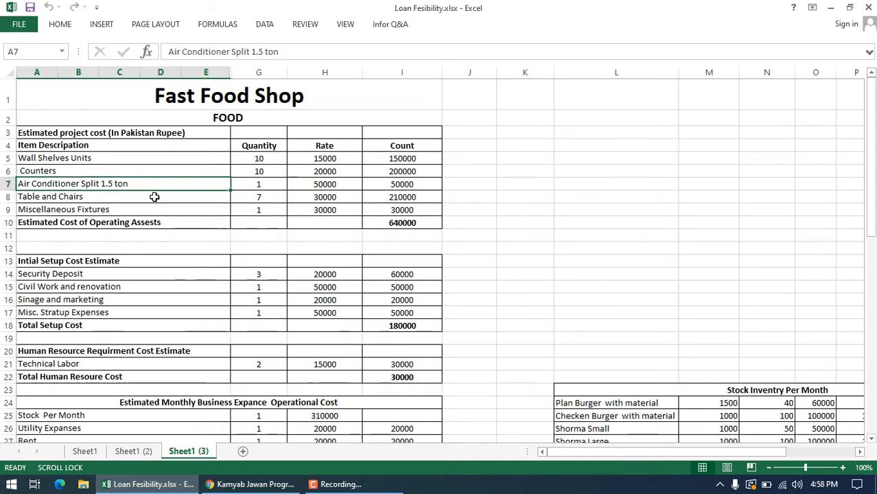
click(154, 197)
click(333, 197)
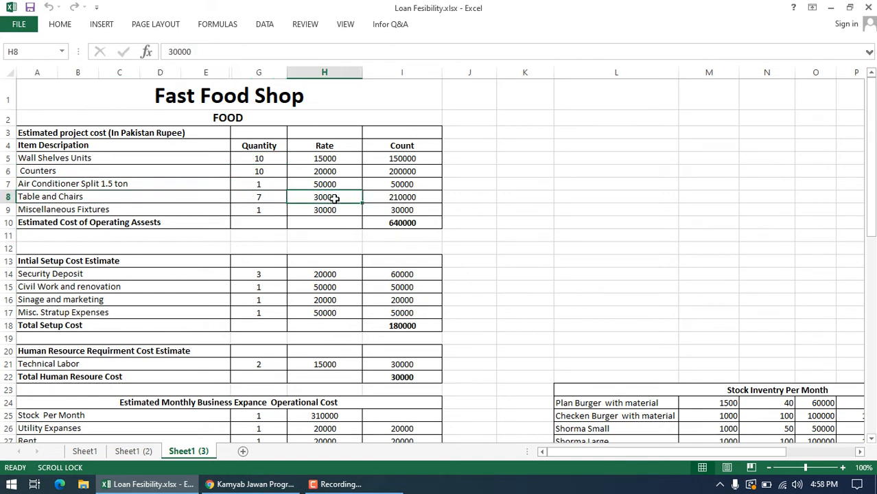
click(103, 223)
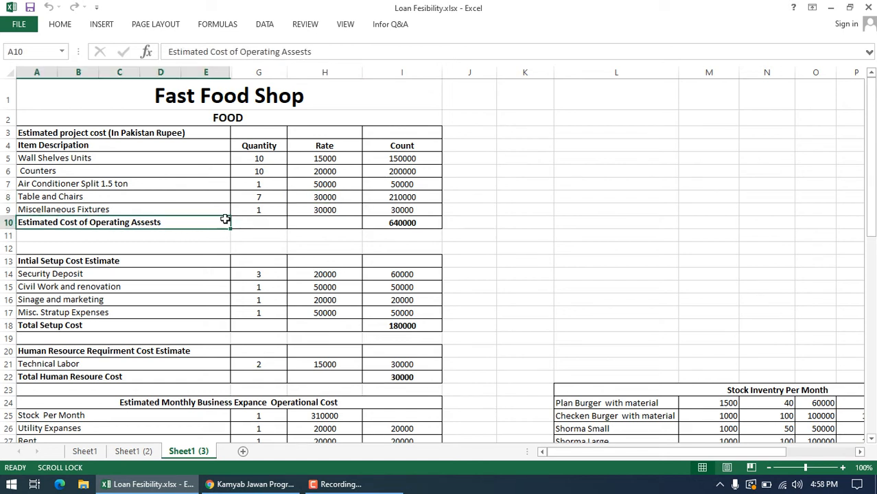
click(290, 213)
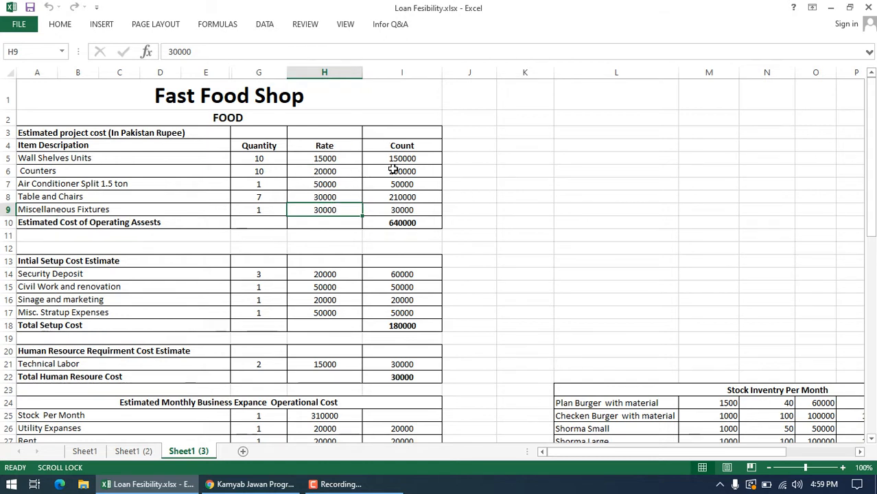
click(425, 228)
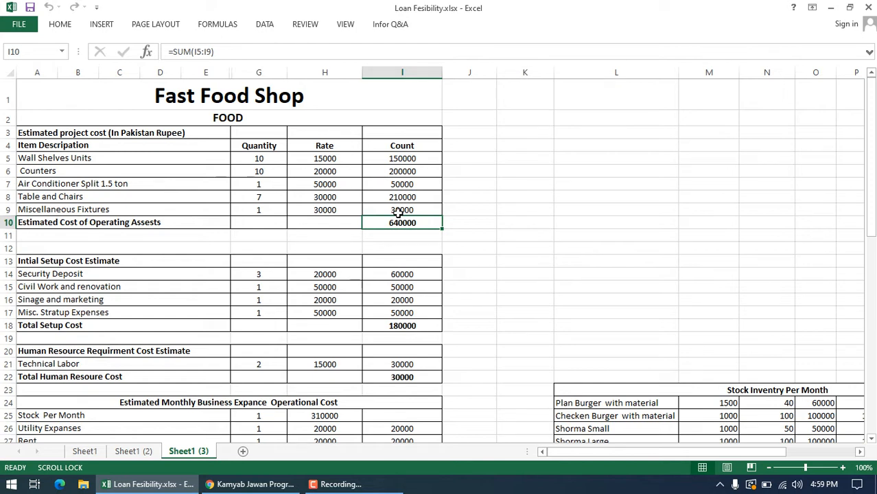
Step: Examine the initial setup cost estimate's quantities, rates and amounts, from Security Deposit through Misc. Stratup Expenses
click(342, 273)
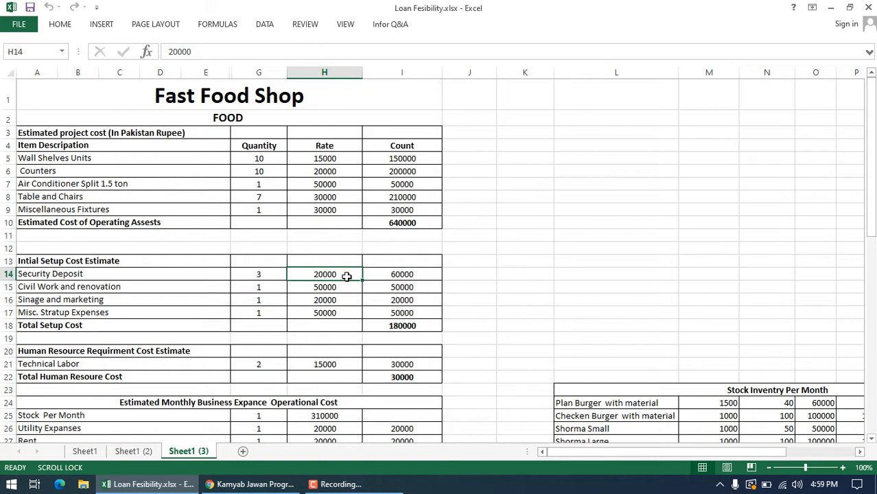
click(435, 276)
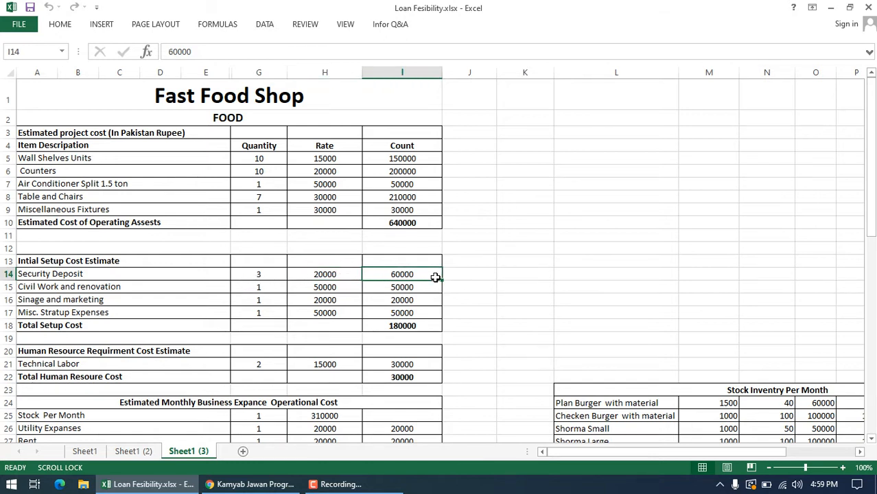
click(123, 292)
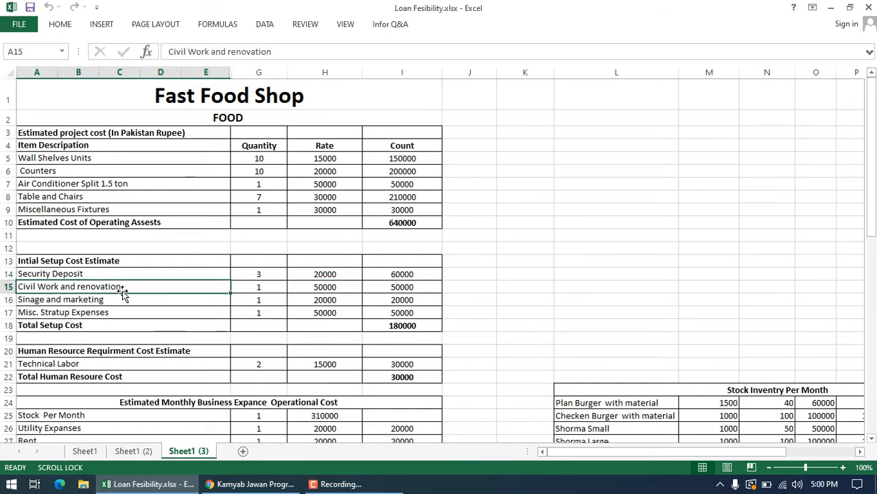
click(280, 287)
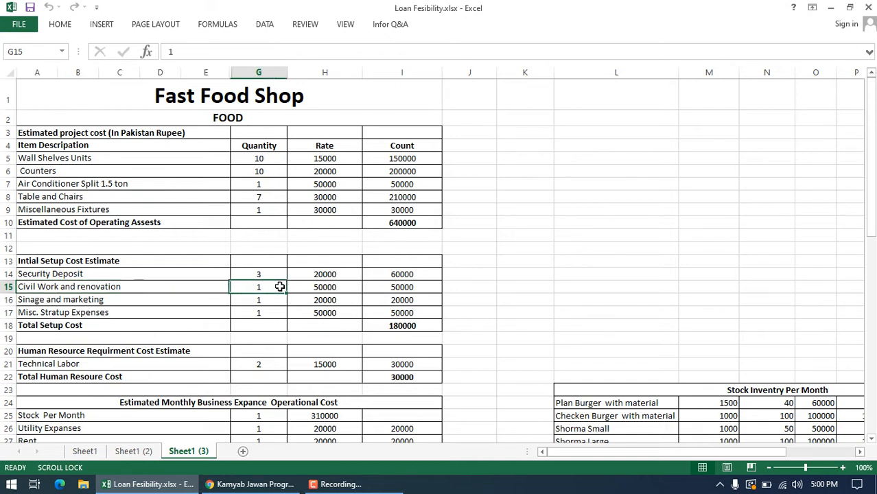
click(349, 288)
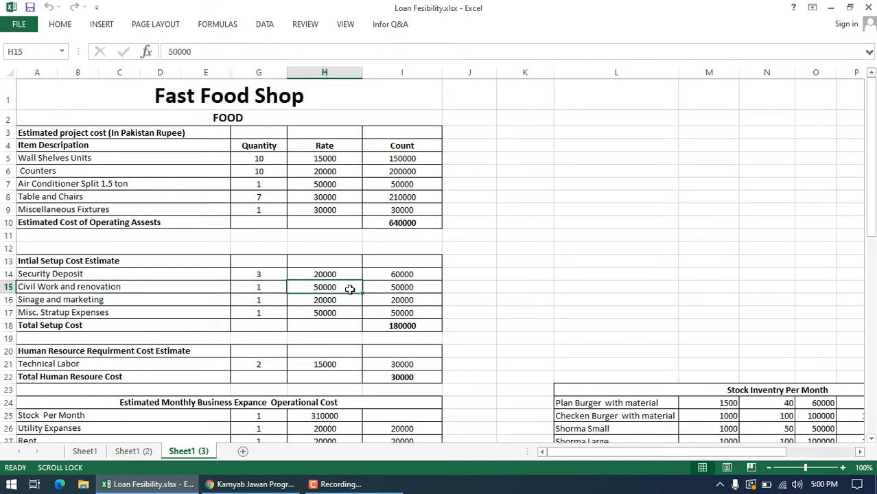
click(407, 288)
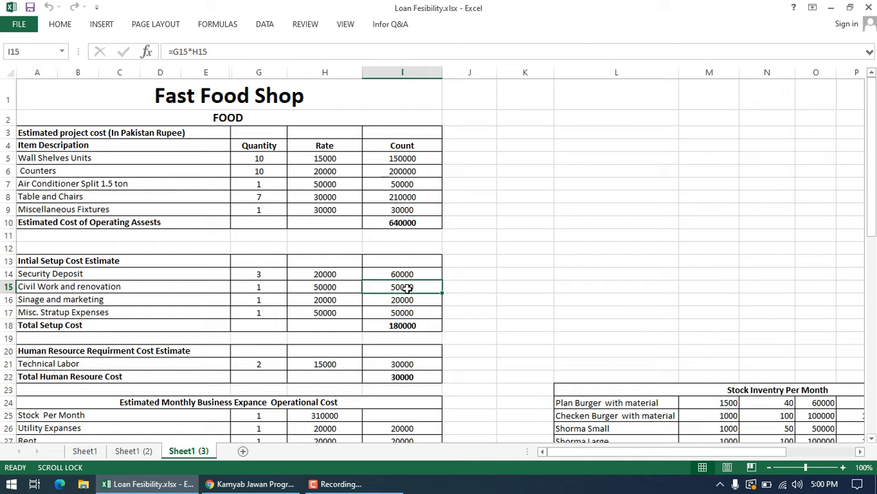
click(145, 301)
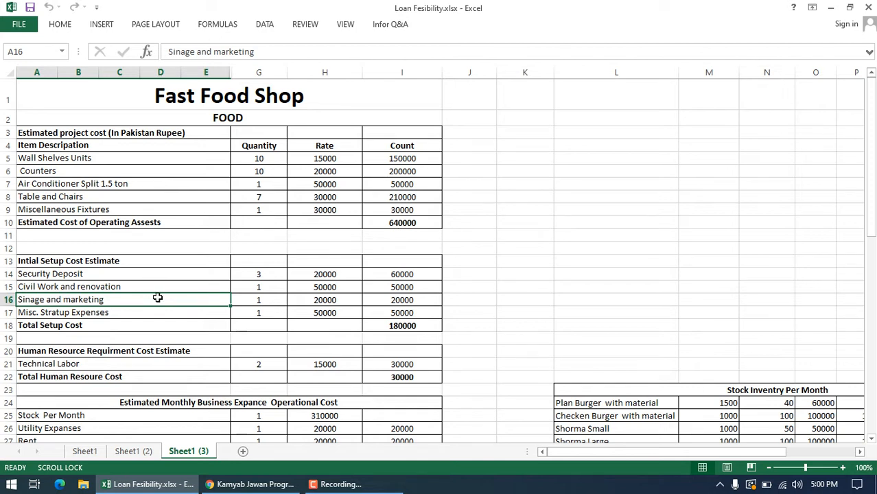
click(344, 300)
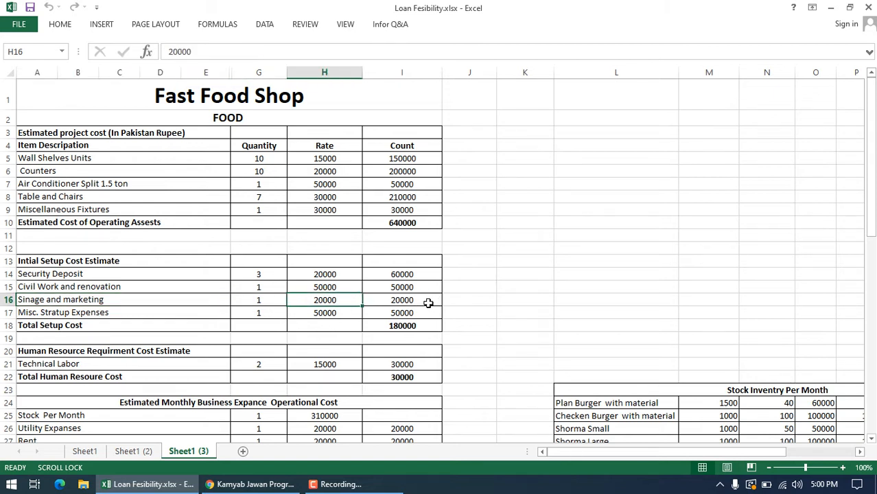
click(427, 300)
click(130, 314)
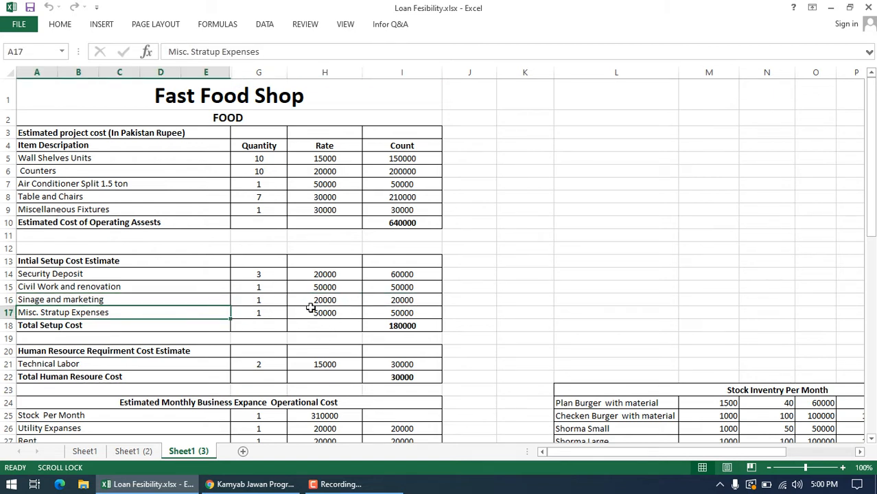
click(392, 312)
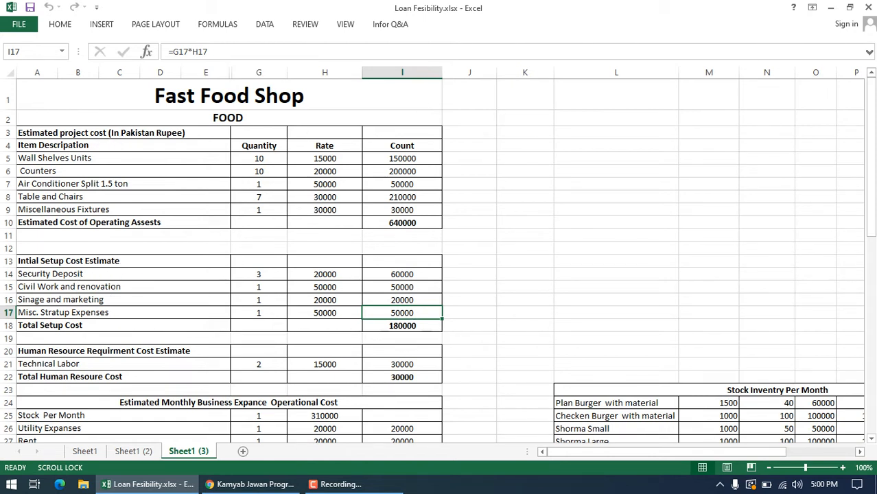
Step: Review the Technical Labor quantity, rate and amount, and the total human resource cost
drag(864, 236, 872, 240)
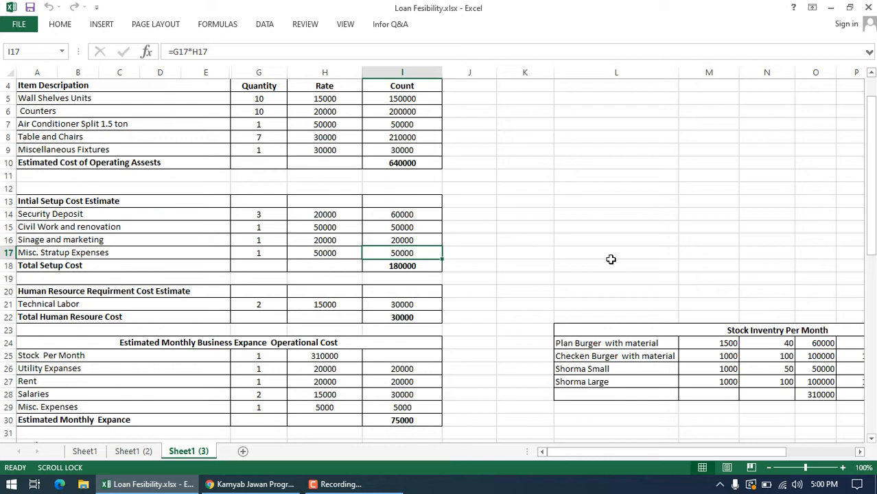
click(261, 302)
click(328, 303)
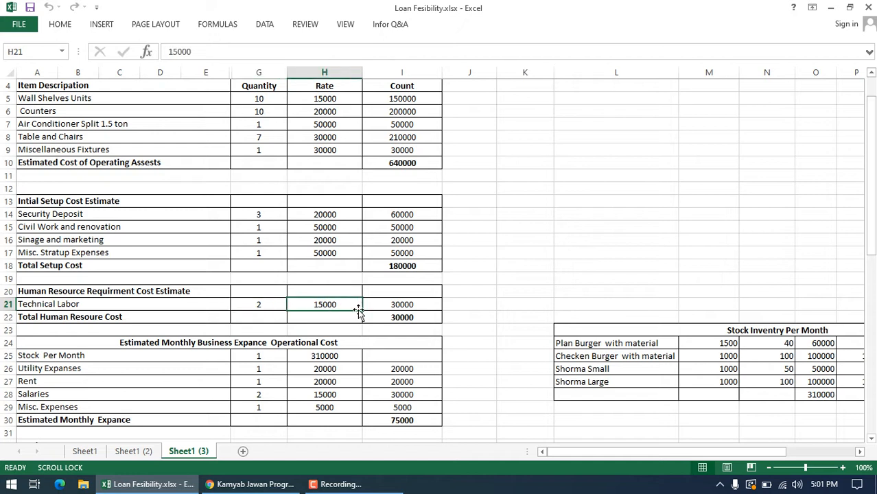
click(424, 304)
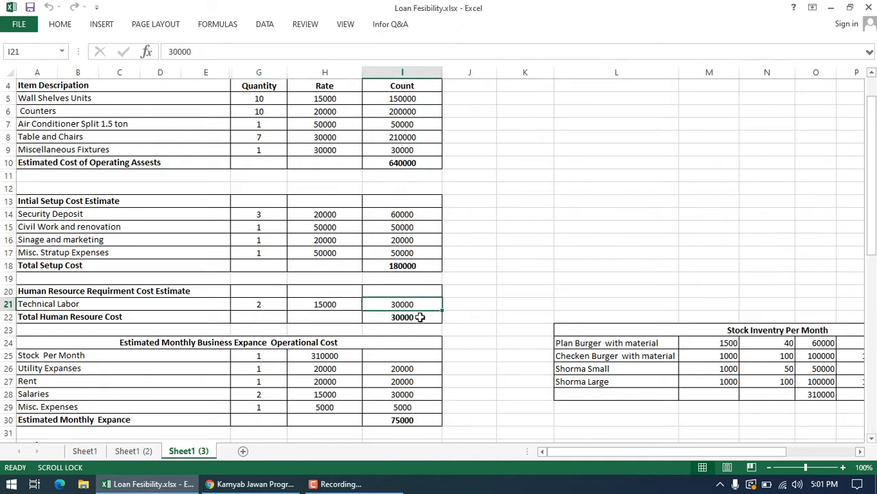
click(420, 317)
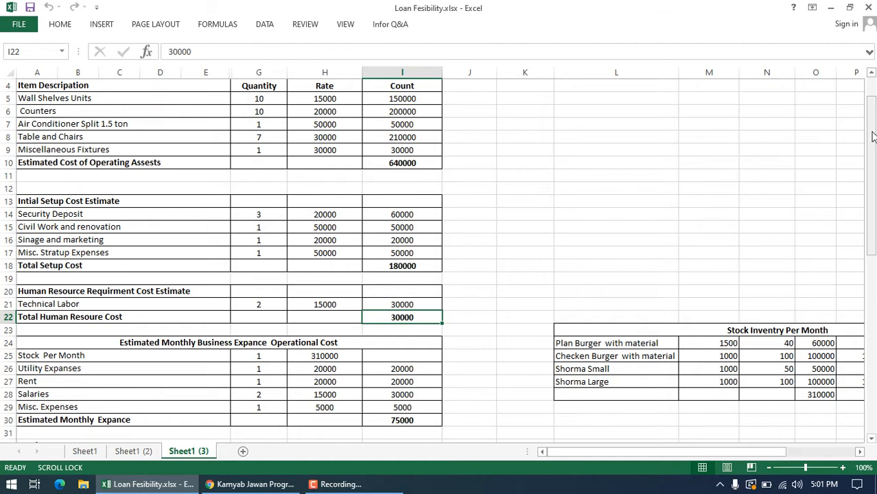
Step: Inspect the Stock Per Month and Utility Expanses entries in the estimated monthly business operational cost table
drag(873, 137, 873, 169)
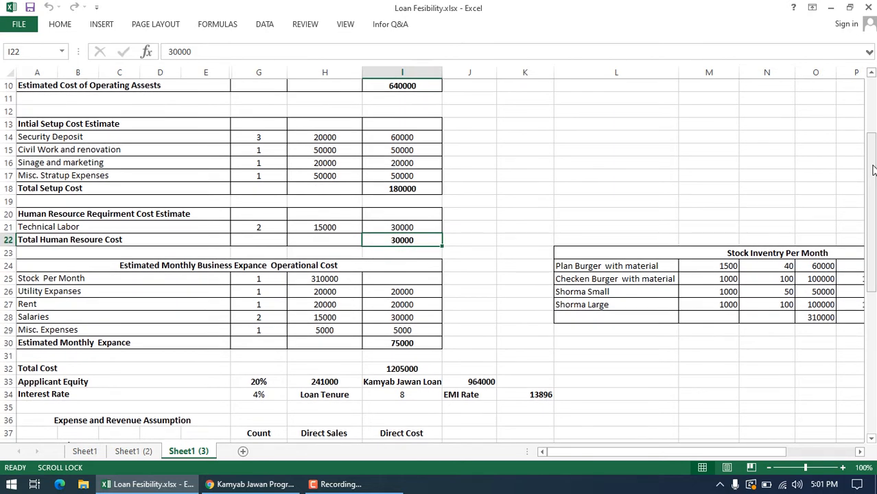
drag(873, 170, 873, 170)
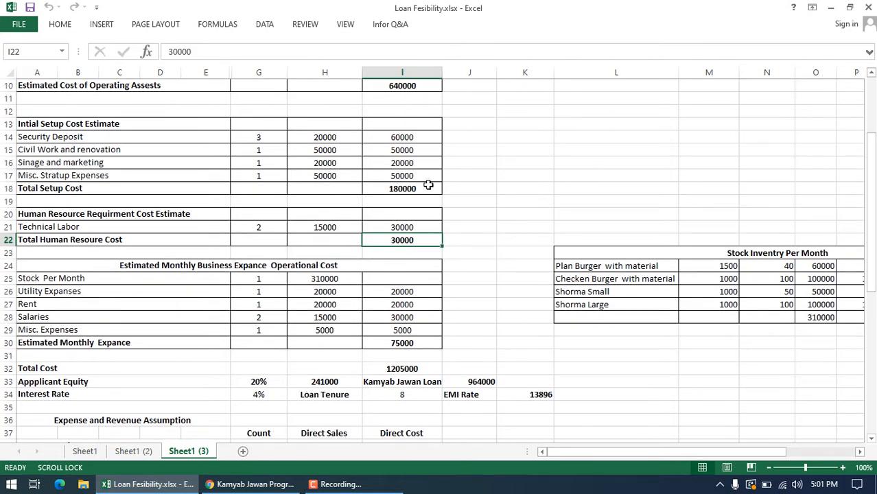
click(97, 282)
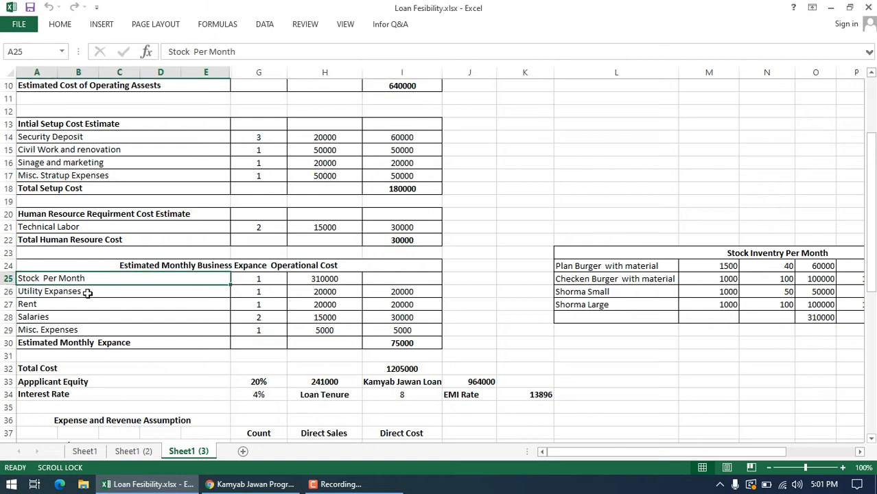
click(88, 292)
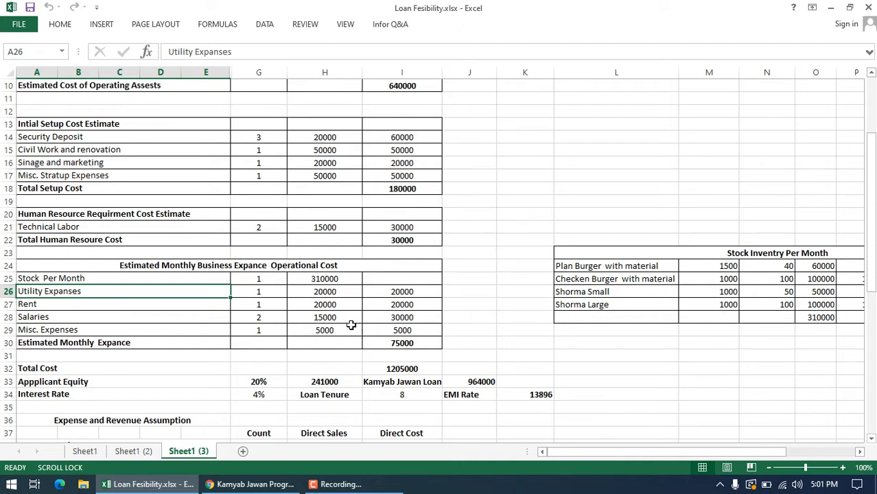
click(343, 291)
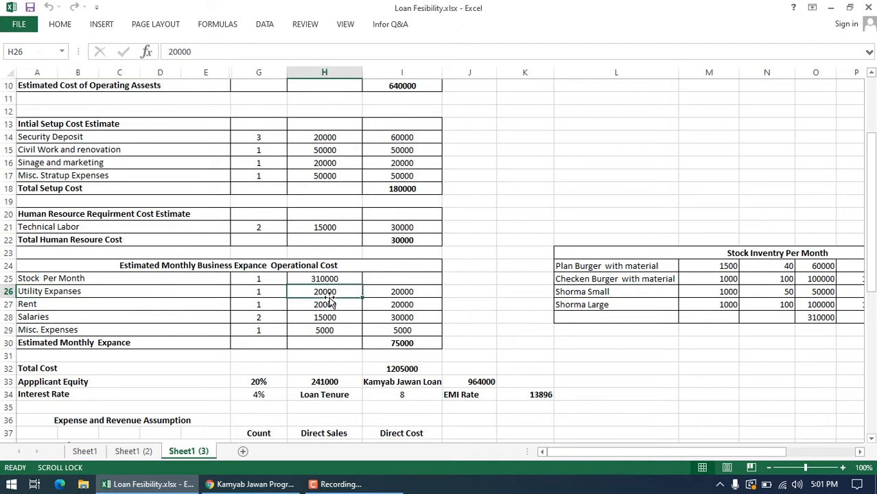
click(431, 292)
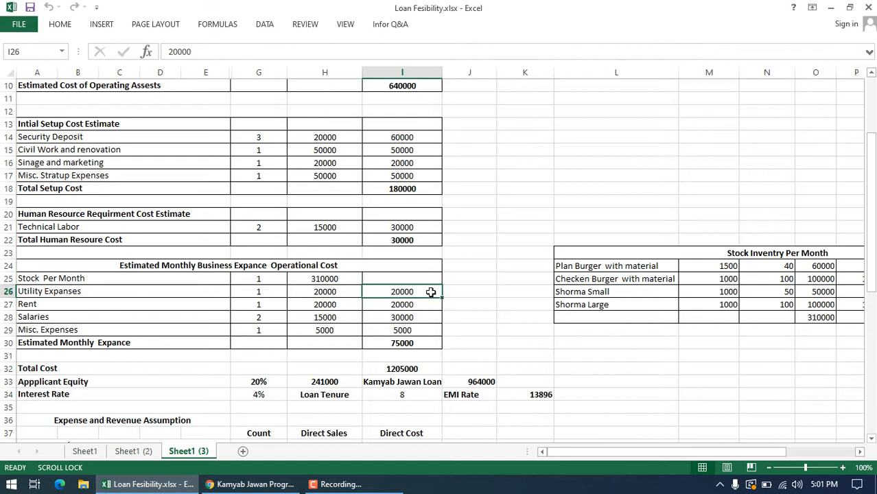
click(266, 295)
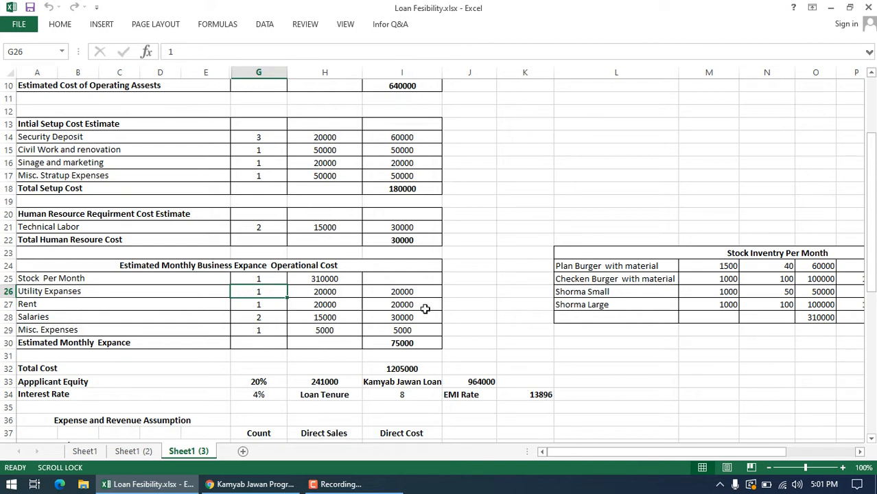
click(414, 290)
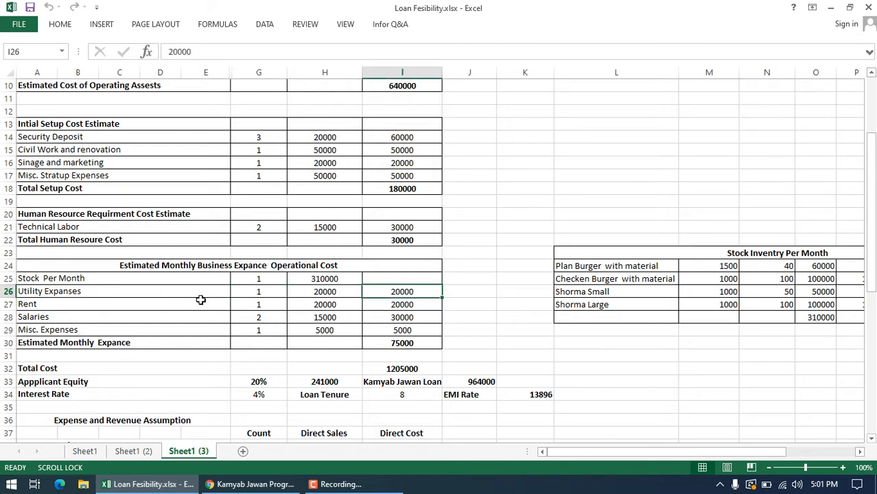
Step: Check the monthly Salaries and Misc. Expenses entries, and select the expense amounts from Utility Expanses through Misc. Expenses
click(357, 315)
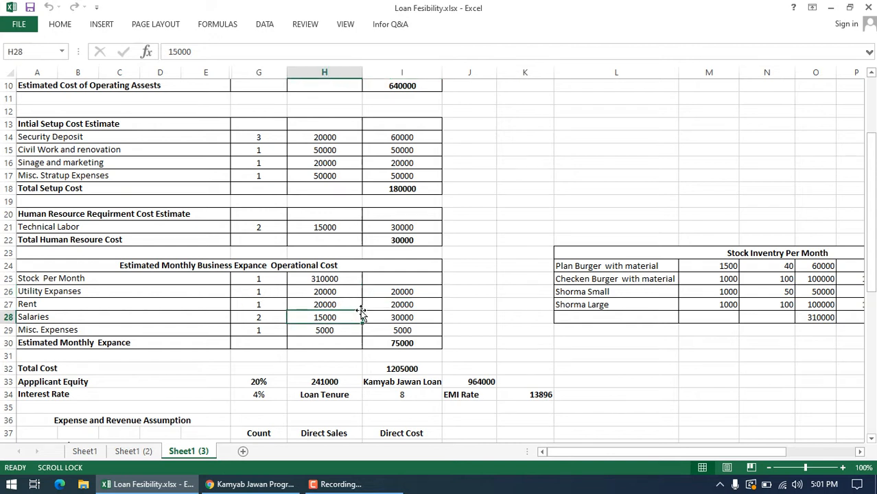
click(411, 314)
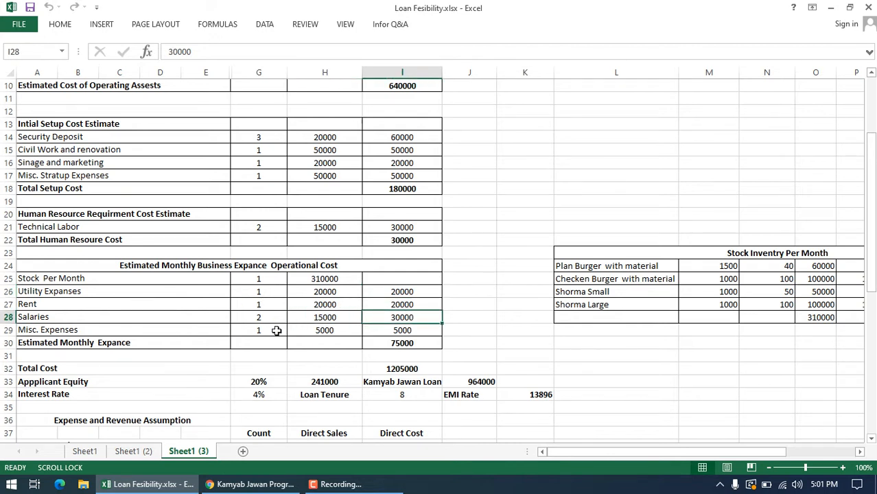
click(160, 316)
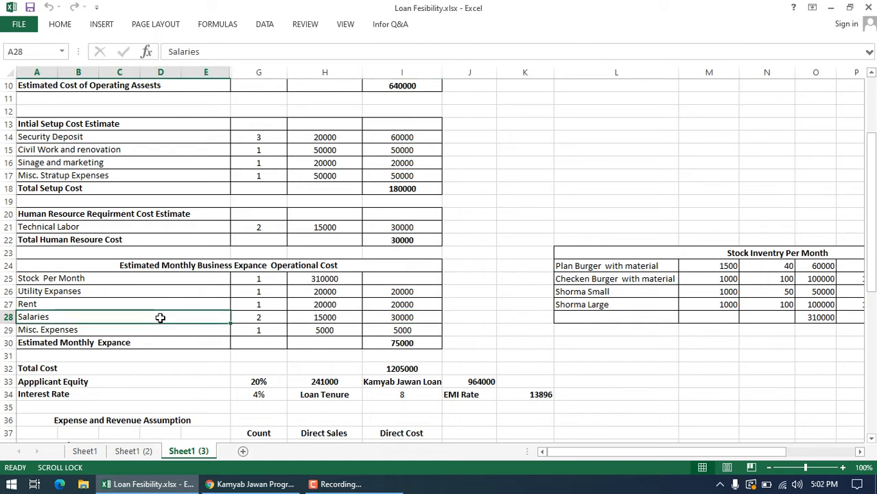
click(427, 320)
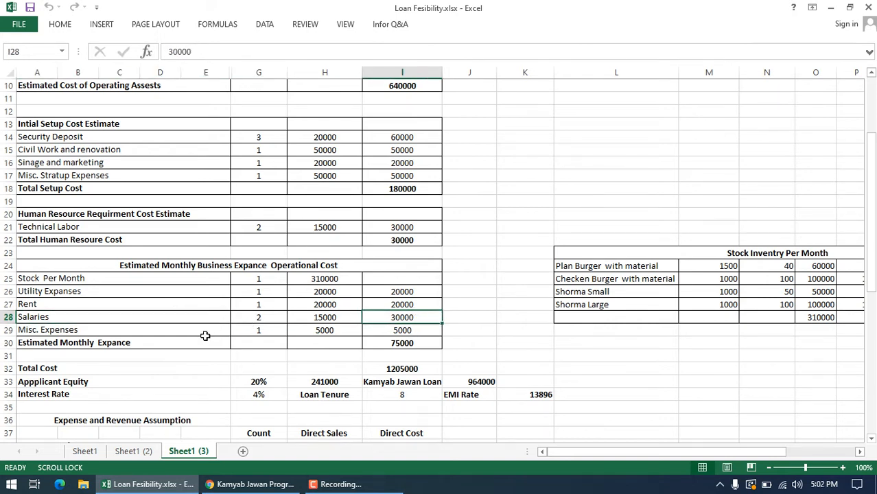
click(205, 332)
click(403, 330)
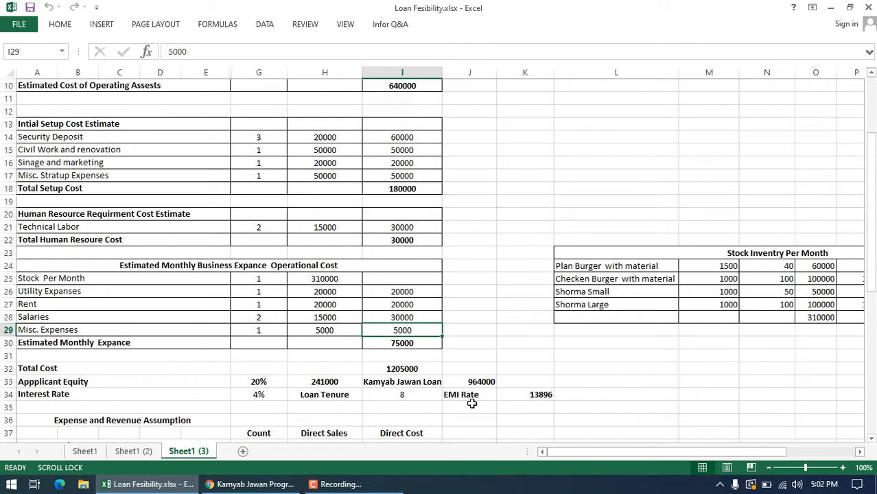
drag(406, 291, 410, 330)
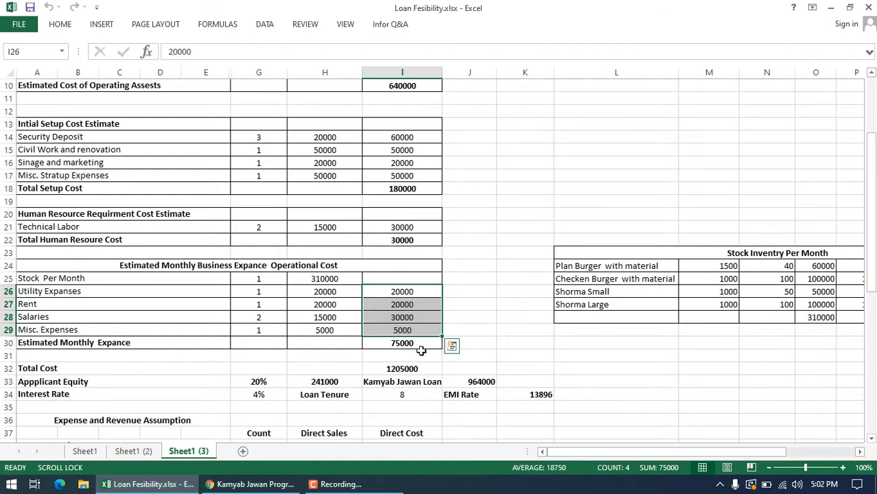
Step: Review the Stock Per Month entry and the burger and shorma items in the Stock Inventry Per Month table
click(216, 280)
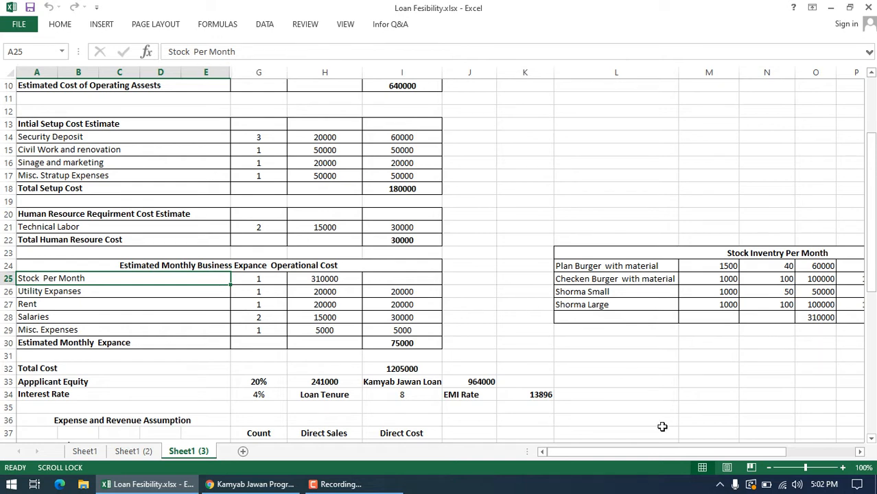
drag(667, 454, 736, 453)
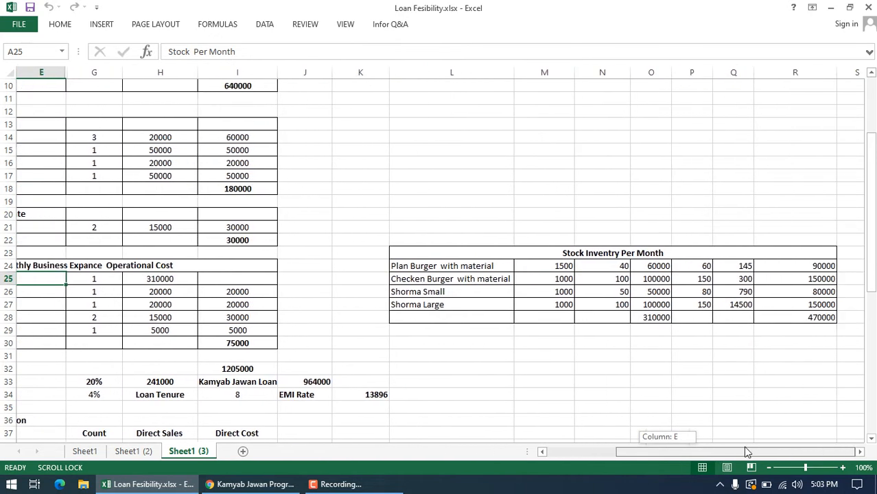
click(453, 265)
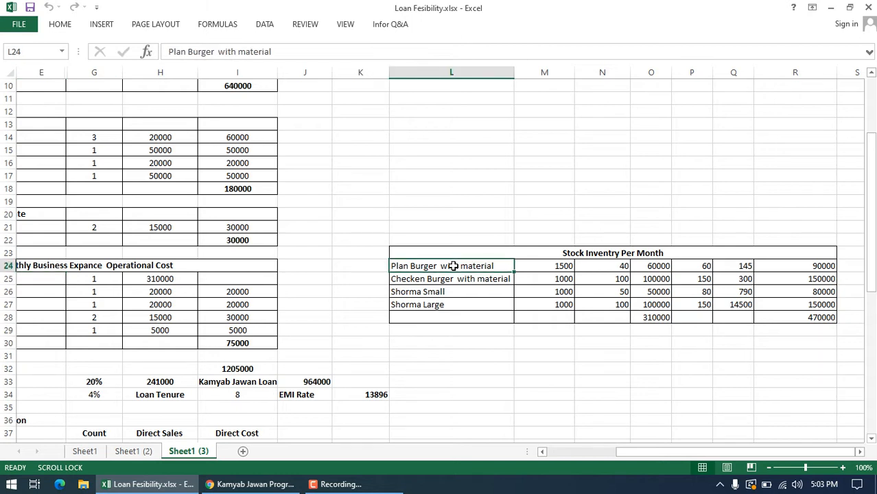
click(564, 267)
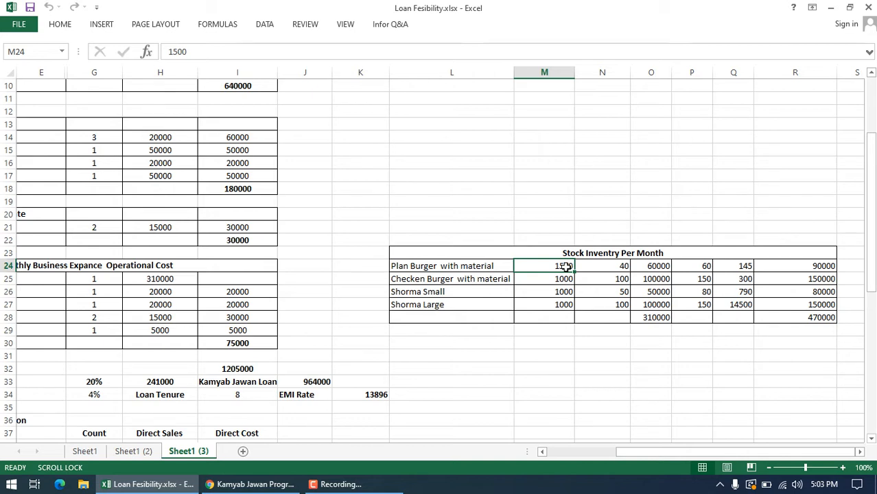
click(554, 280)
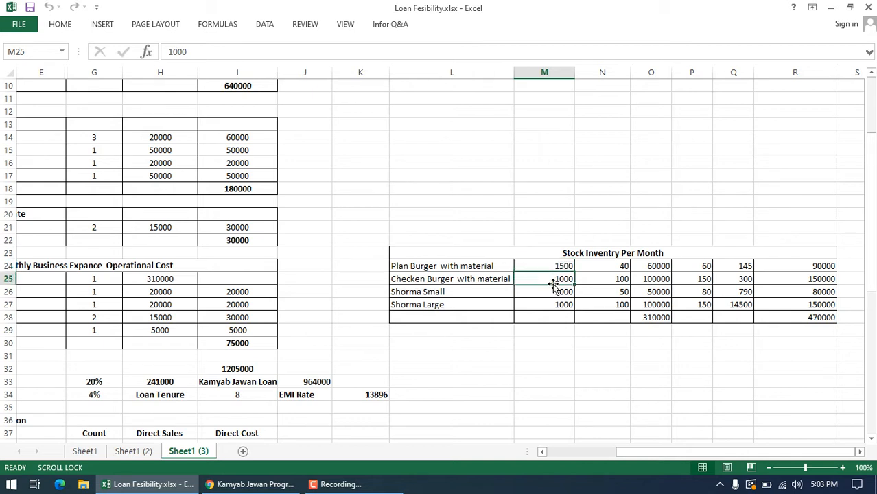
click(481, 291)
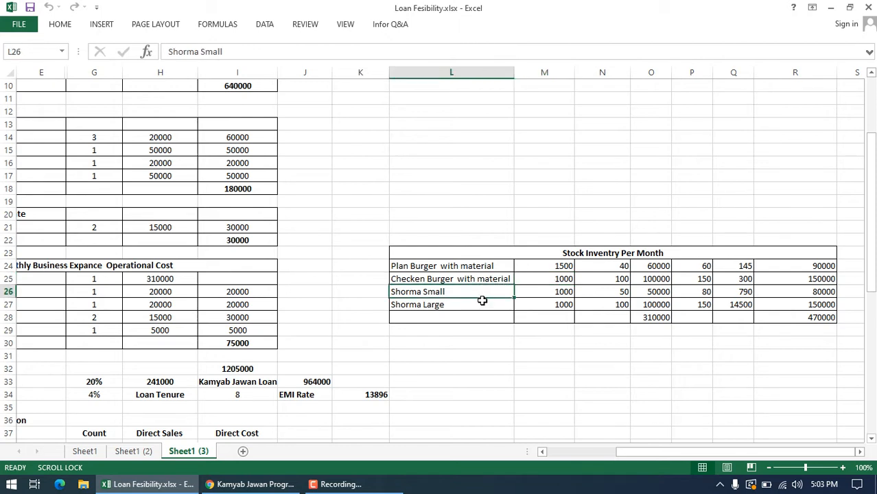
click(483, 304)
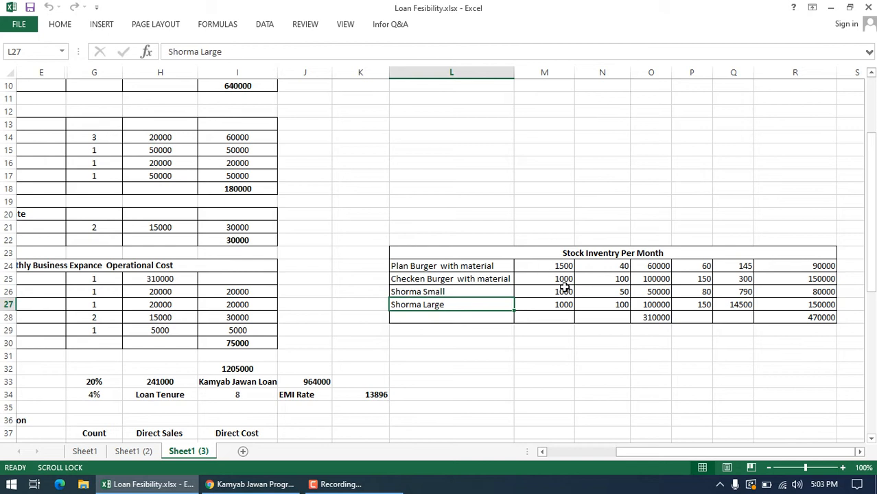
Step: Check the stock inventory quantities in column M and the per-unit amounts in columns N and P for all four items
drag(557, 266, 564, 301)
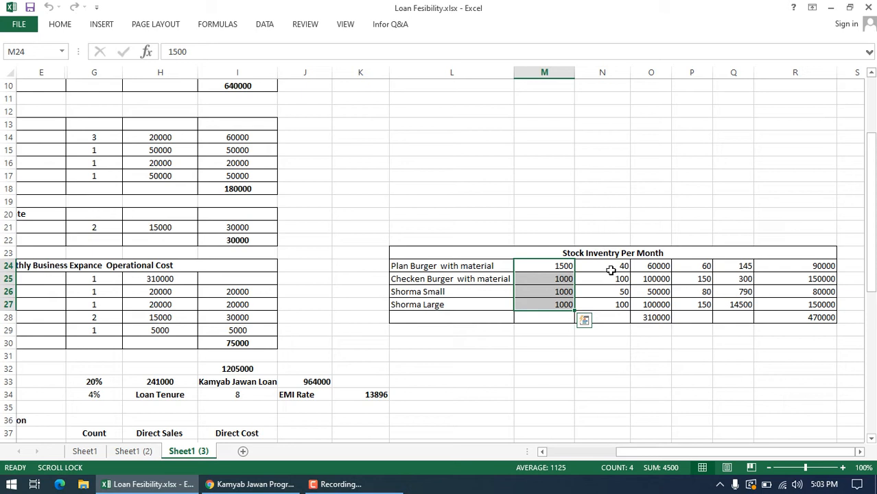
drag(609, 265, 612, 304)
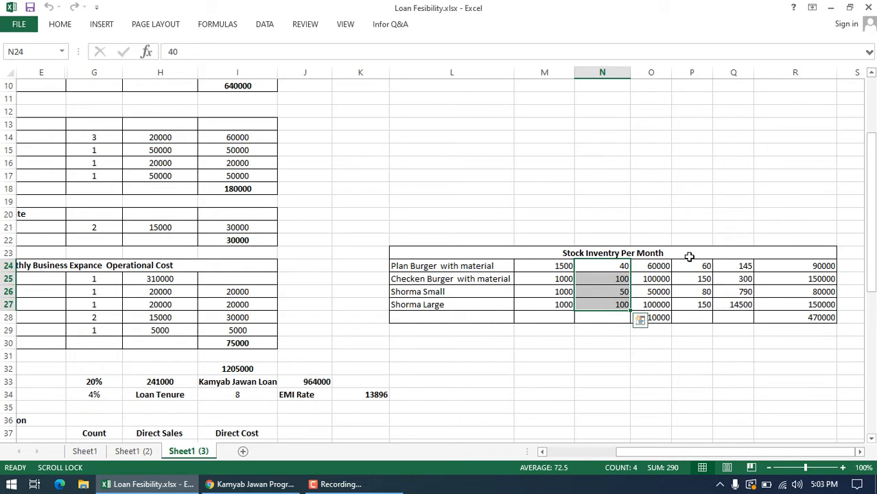
drag(692, 266, 698, 303)
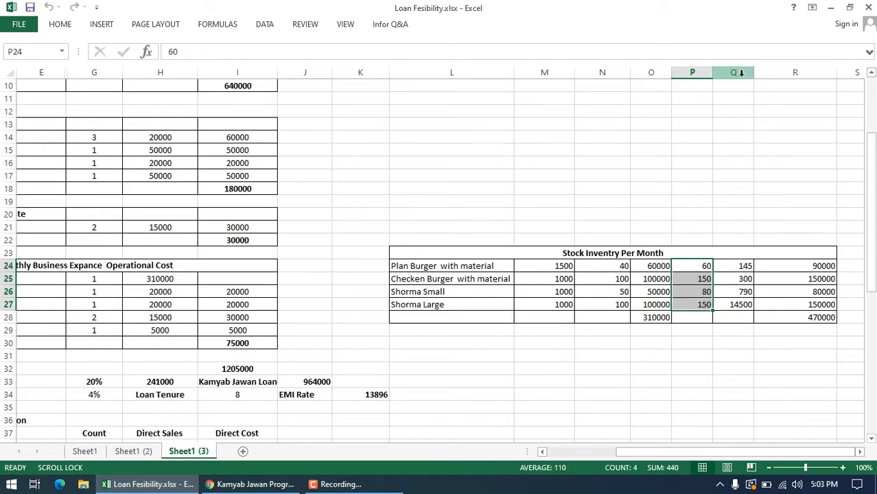
Step: Delete column Q, located between the per-unit amounts and the final amounts of the Stock Inventry Per Month table
click(741, 72)
right_click(741, 72)
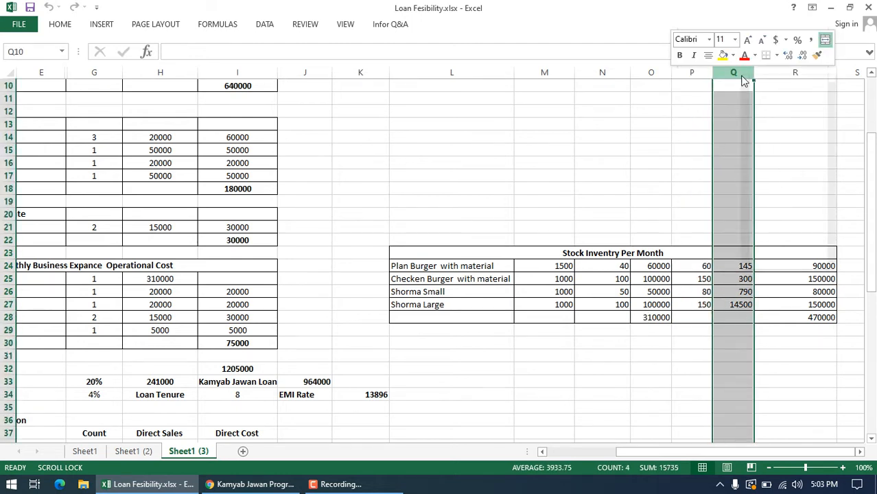
click(773, 182)
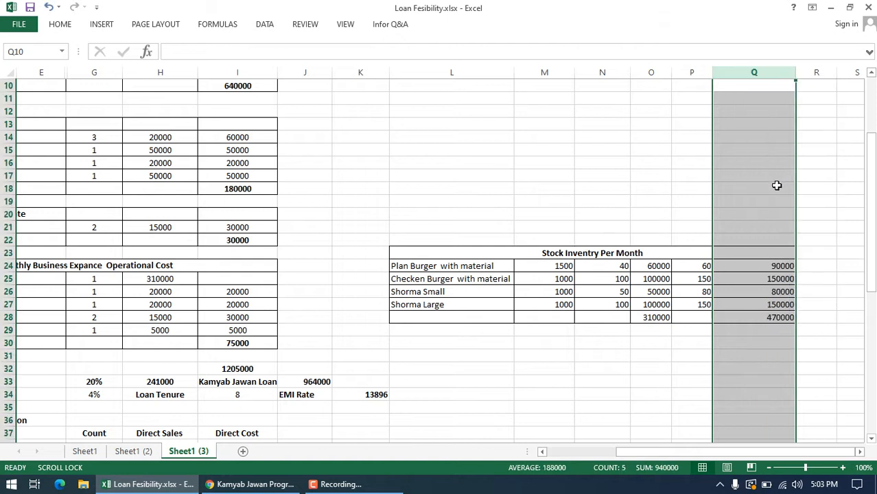
click(664, 370)
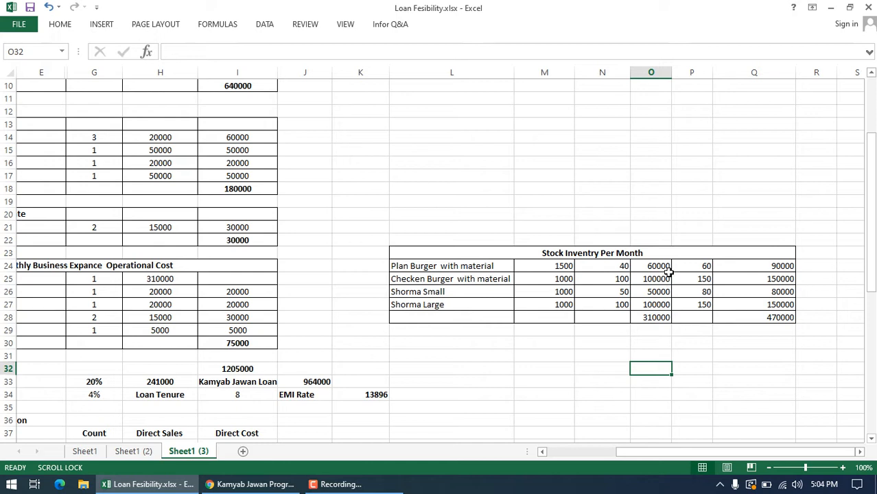
Step: Examine the monthly stock amounts in column O and the formula of their total in O28
drag(665, 265, 664, 316)
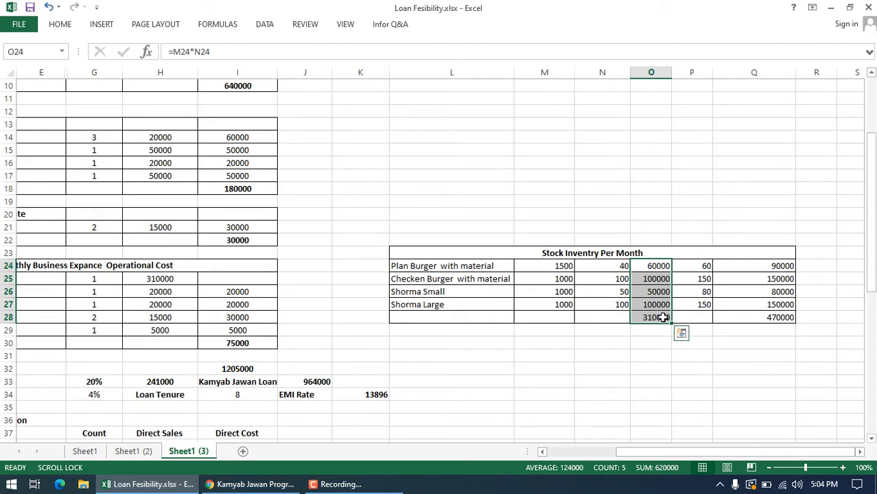
click(660, 320)
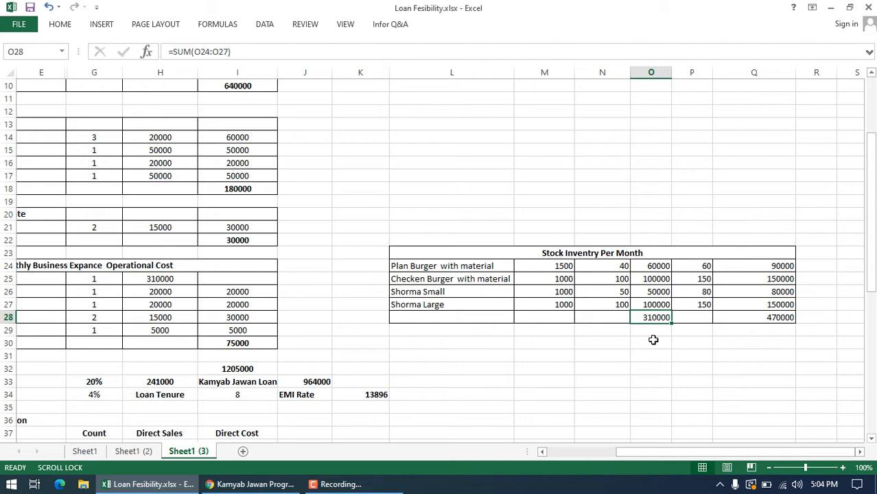
drag(653, 340, 842, 284)
click(734, 392)
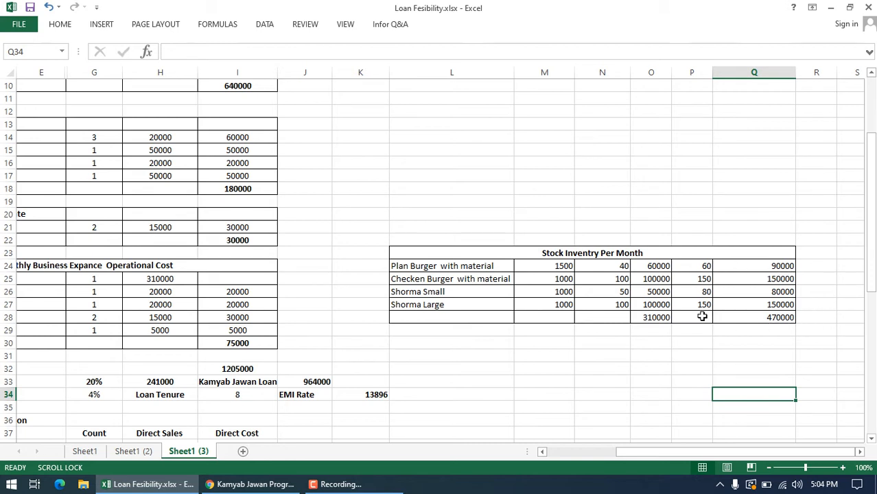
click(664, 317)
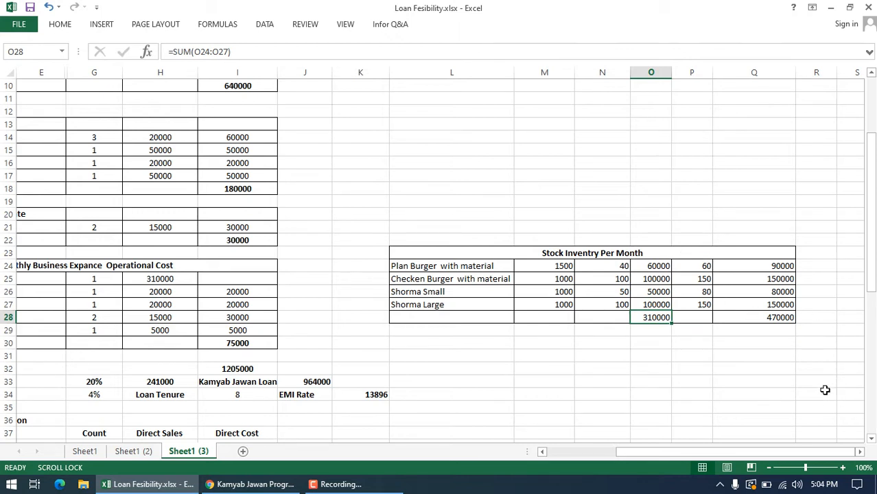
Step: Check the column Q total in the stock inventory table and compare the per-unit amounts in columns N and P
click(789, 318)
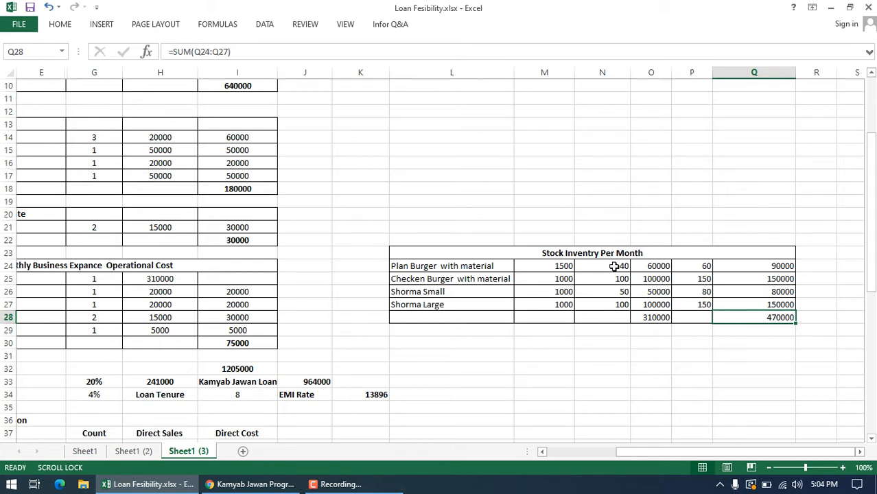
drag(613, 268, 619, 305)
drag(699, 266, 699, 294)
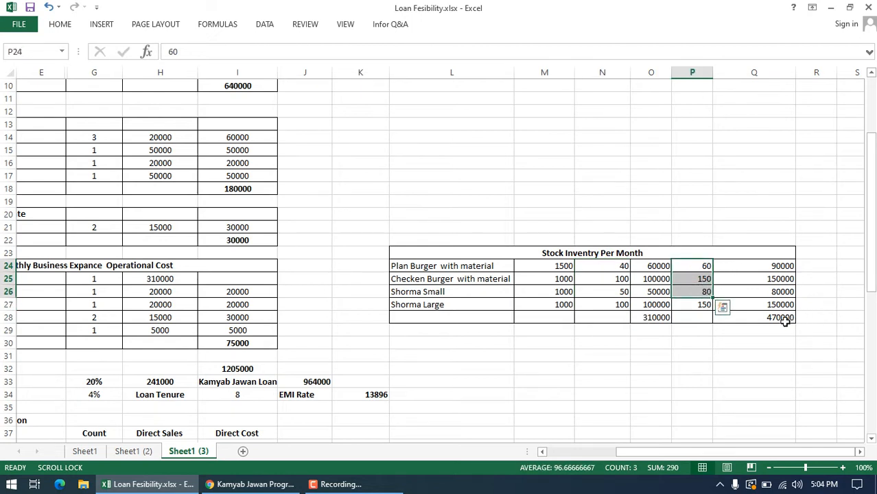
Step: Inspect the Total Cost formula in I32 and trace the expense, setup, operating asset and stock totals it references
drag(632, 451, 548, 451)
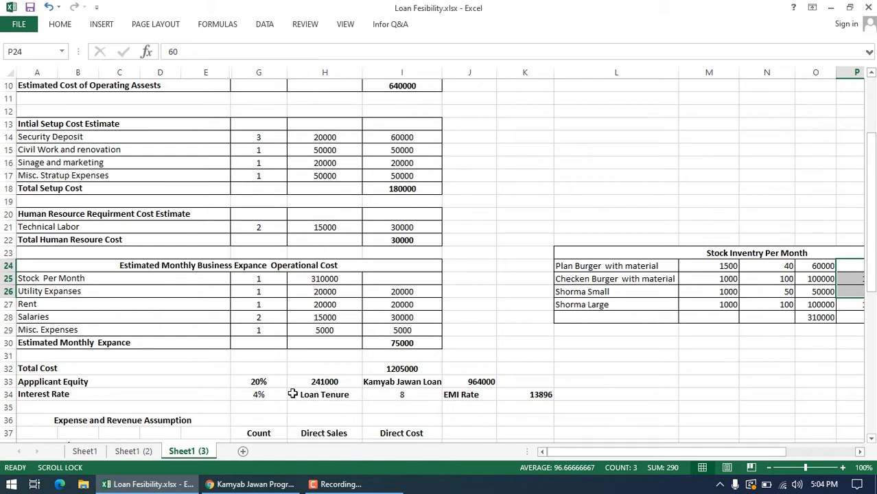
click(404, 371)
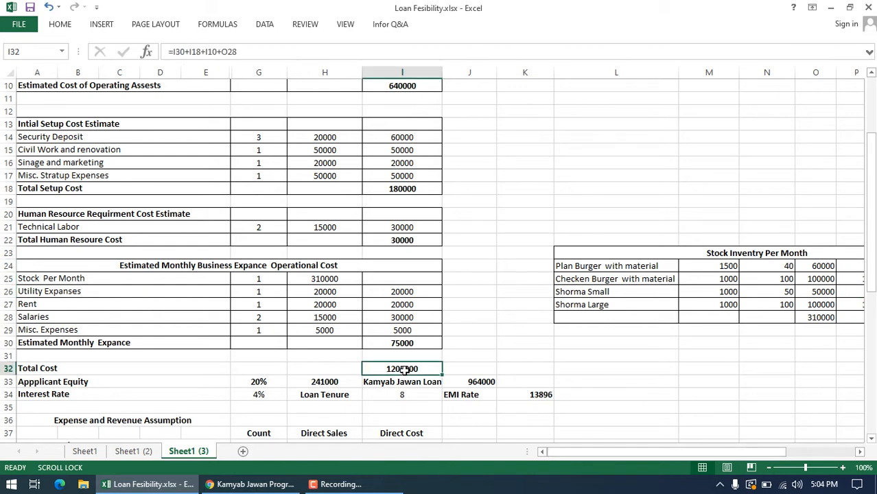
double_click(403, 369)
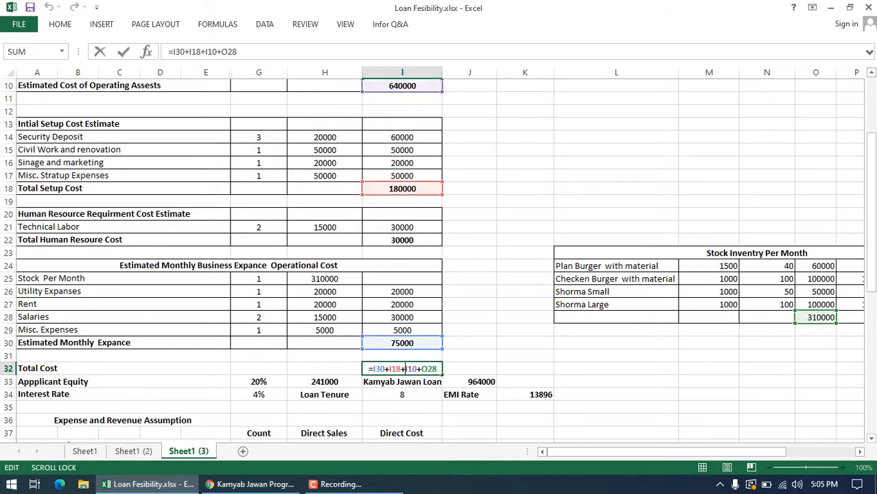
drag(871, 187, 870, 137)
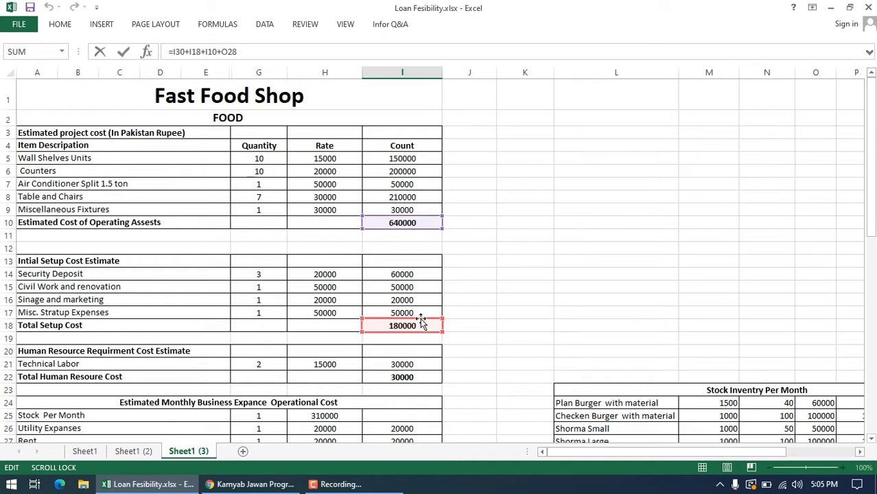
drag(871, 153, 871, 194)
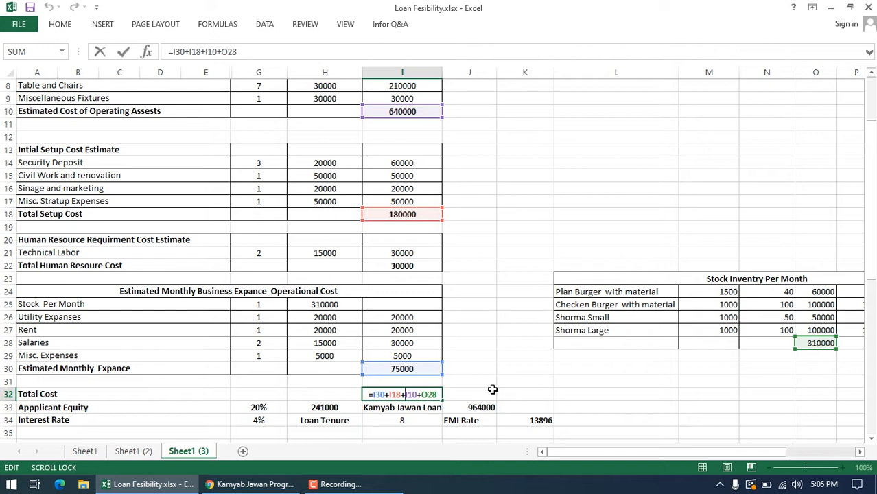
key(Return)
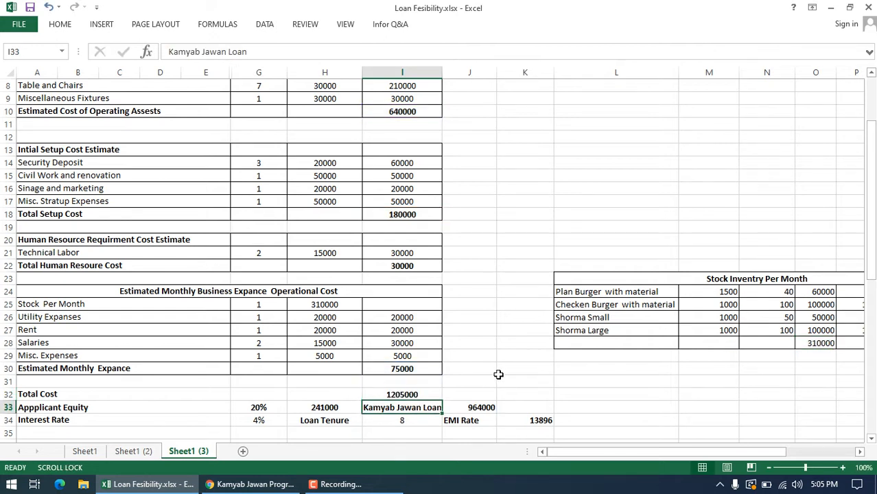
Step: Check the monthly Salaries entry and amount against the Total Cost
click(400, 394)
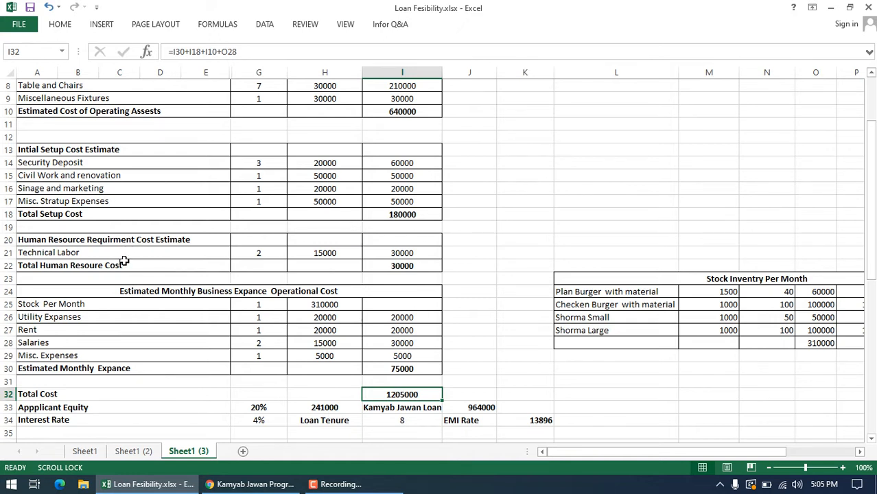
click(57, 342)
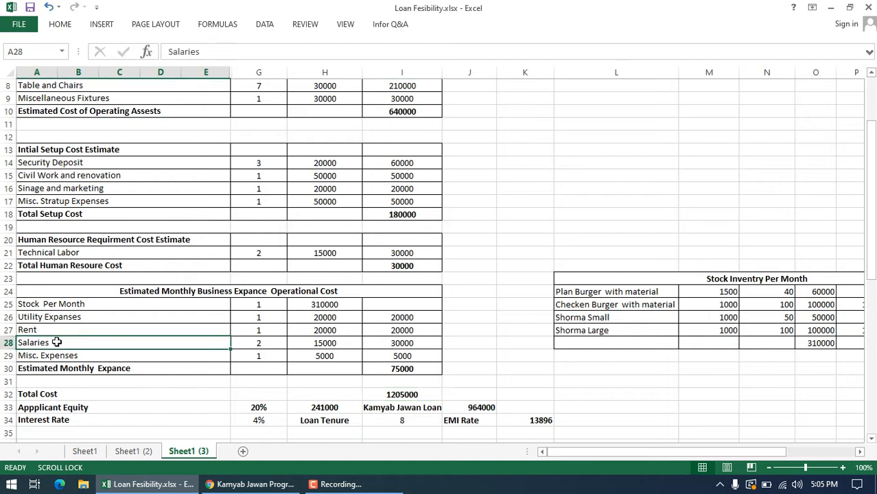
click(429, 340)
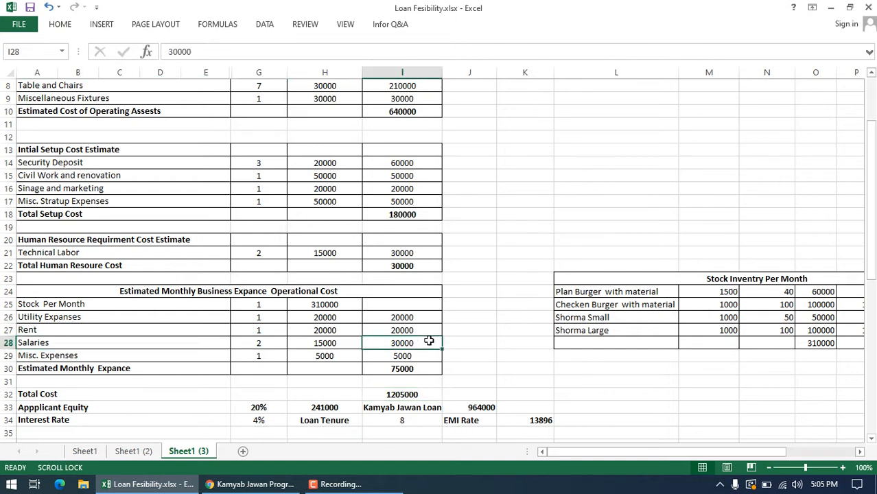
click(402, 394)
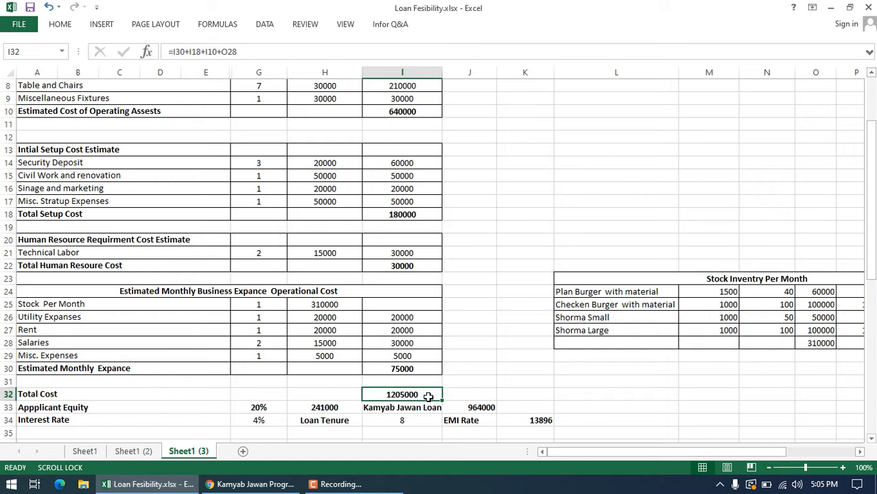
Step: Inspect how the 20% applicant equity is calculated from the Total Cost, and check the Kamyab Jawan Loan amount and EMI Rate label
click(498, 392)
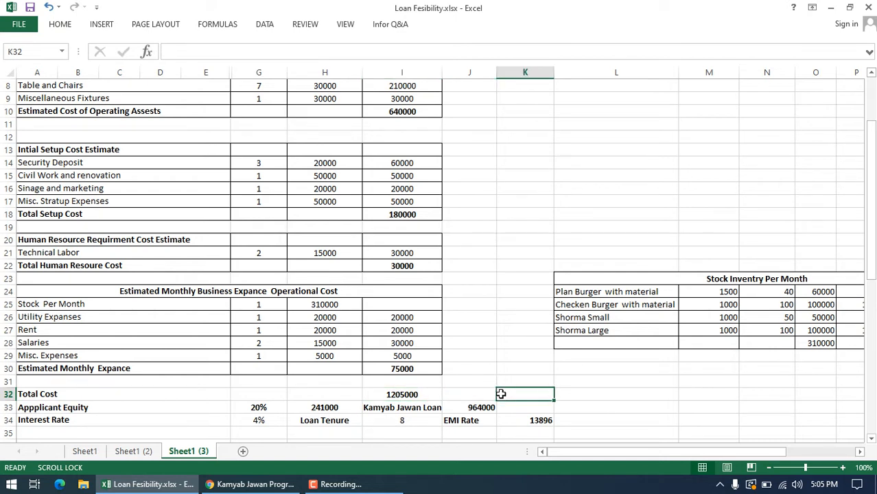
click(413, 395)
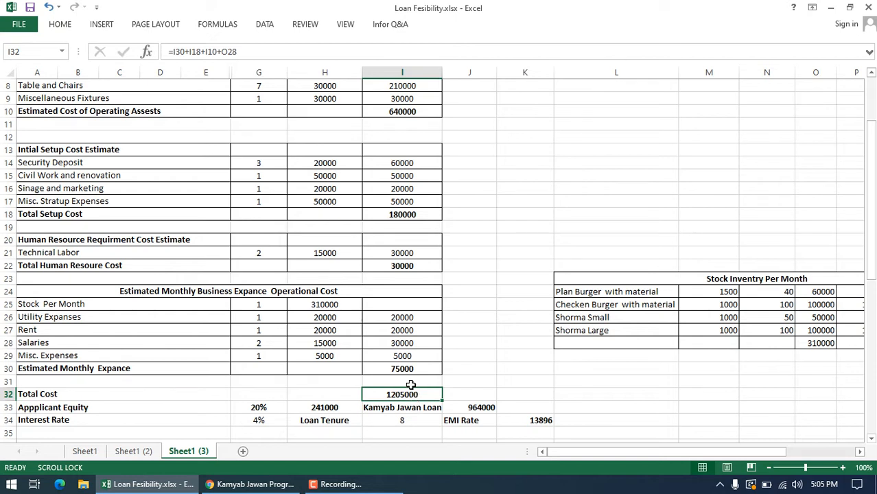
double_click(336, 406)
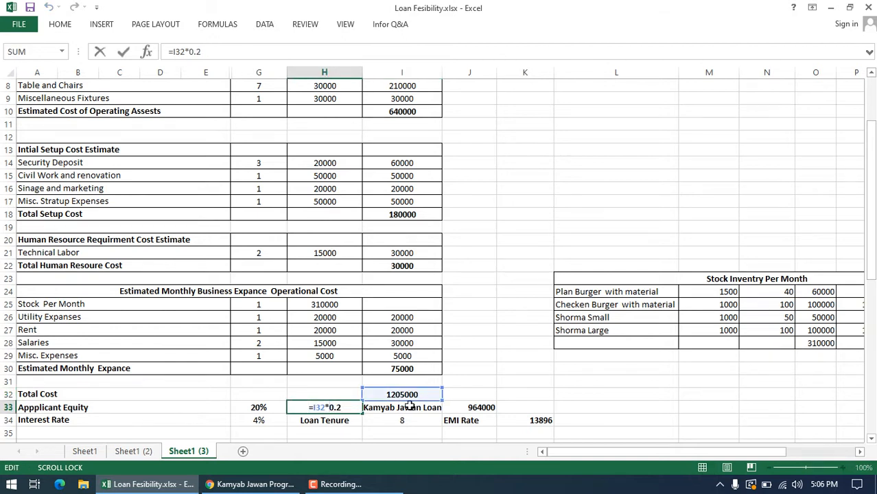
click(305, 418)
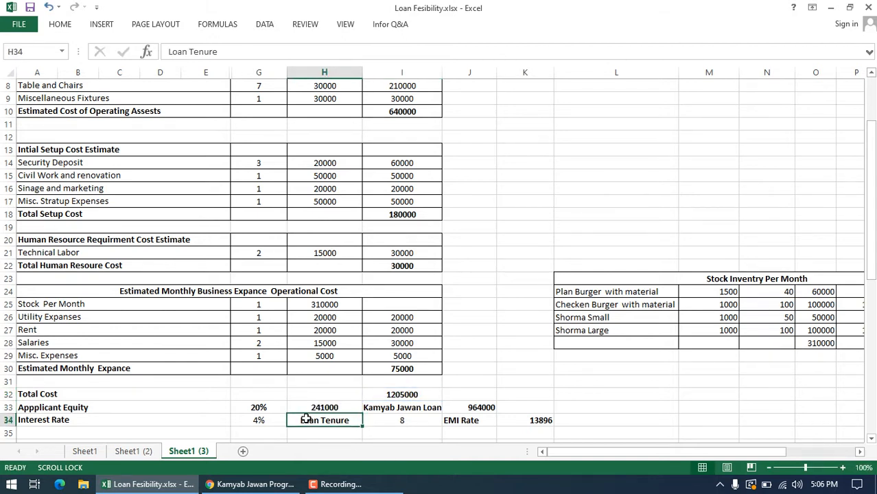
click(340, 408)
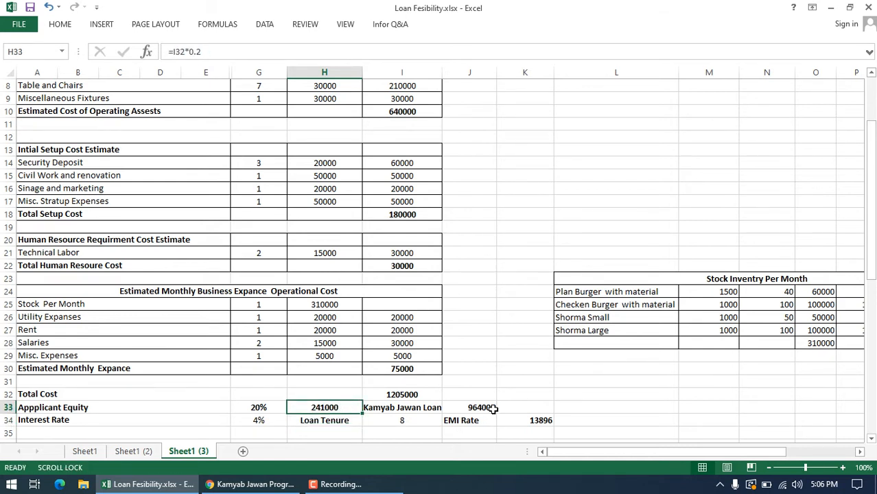
click(491, 409)
key(Down)
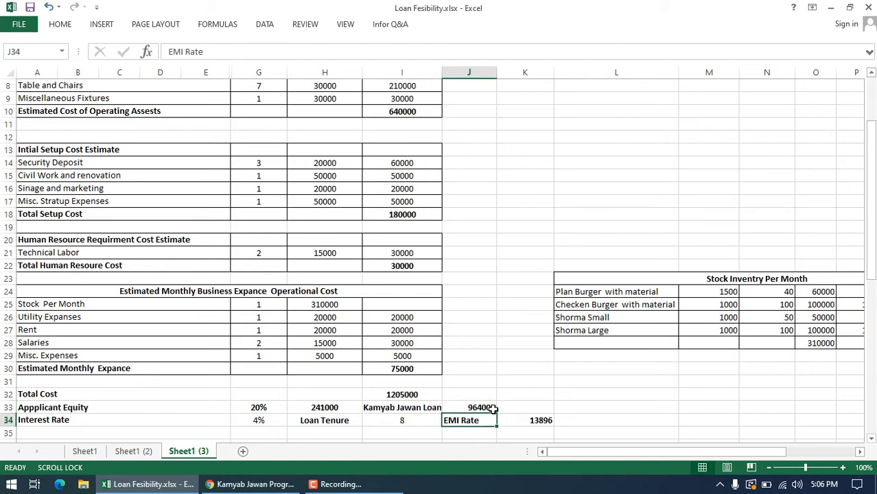
Step: Inspect the formula that calculates the Kamyab Jawan Loan amount in J33
double_click(478, 409)
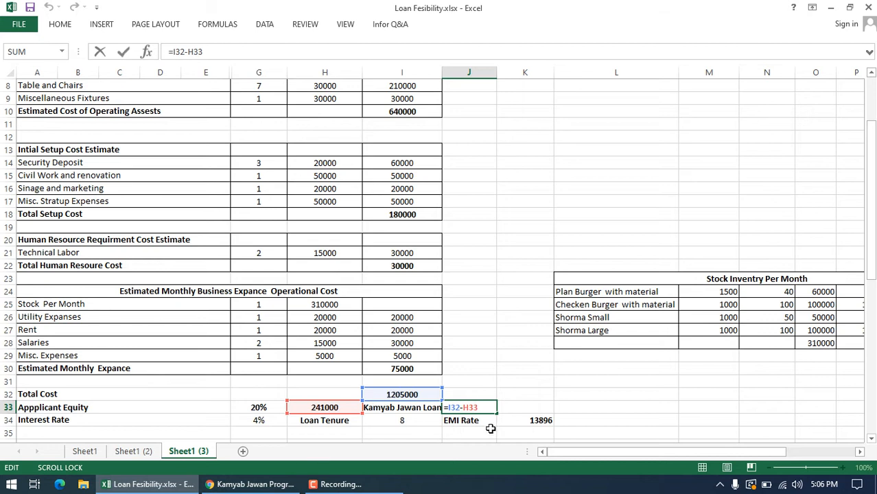
key(Return)
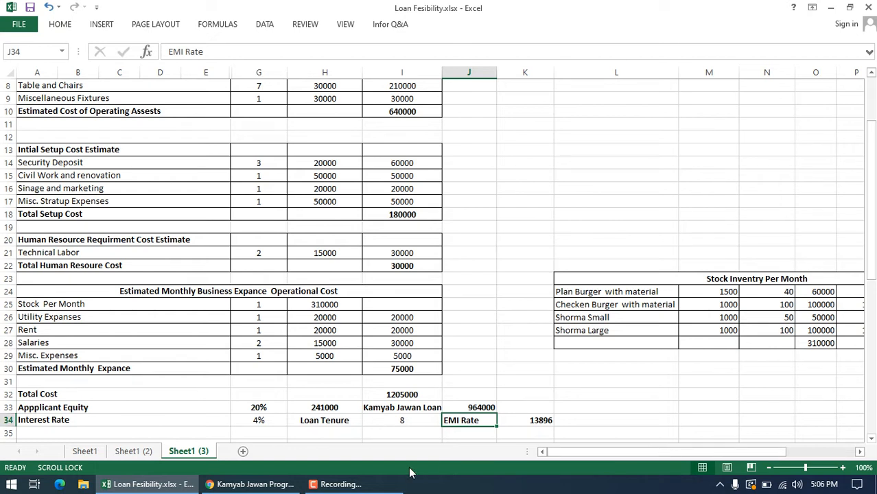
Step: Switch to Chrome and search Google in a new tab for "emi calculator for car loan"
click(251, 484)
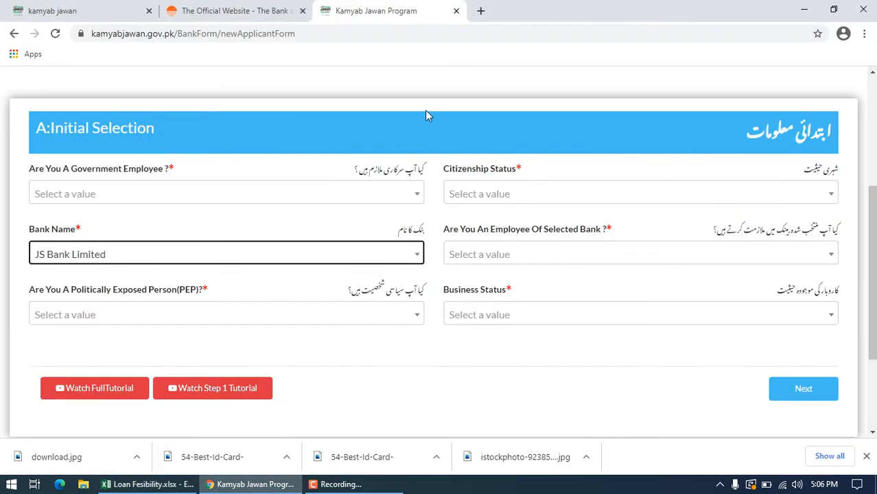
click(481, 11)
click(311, 269)
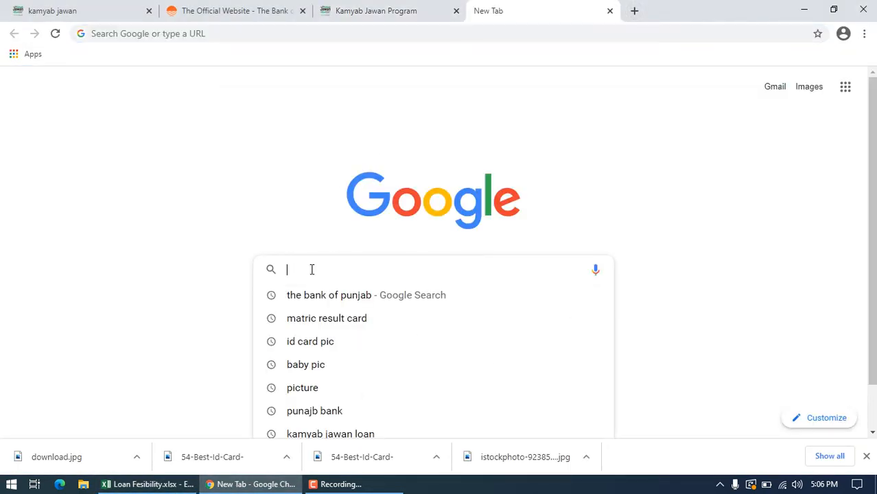
text(emi )
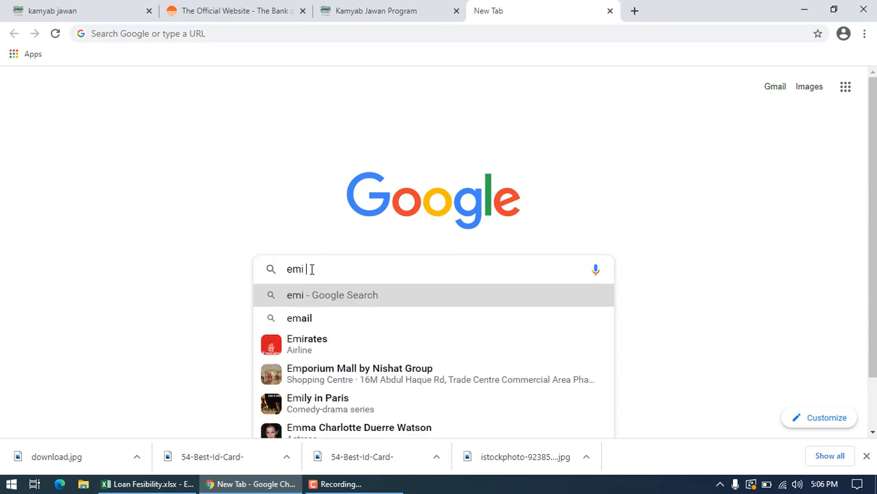
text(ca;)
key(BackSpace)
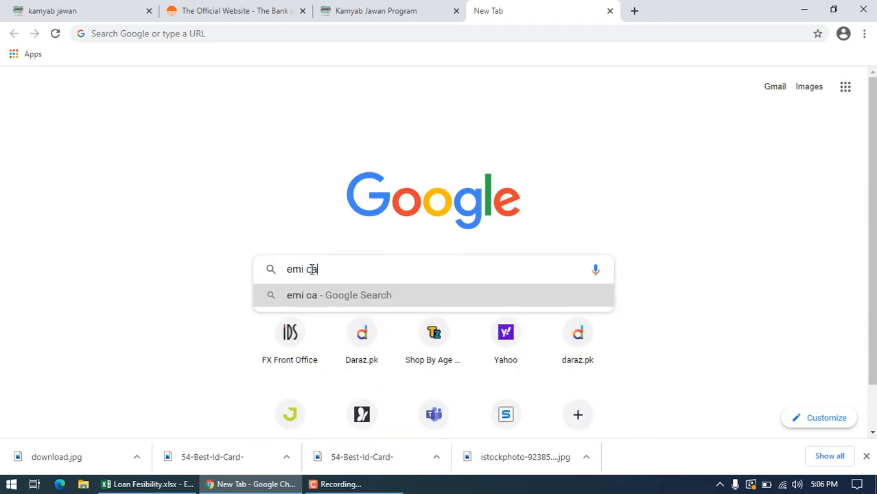
text(lci)
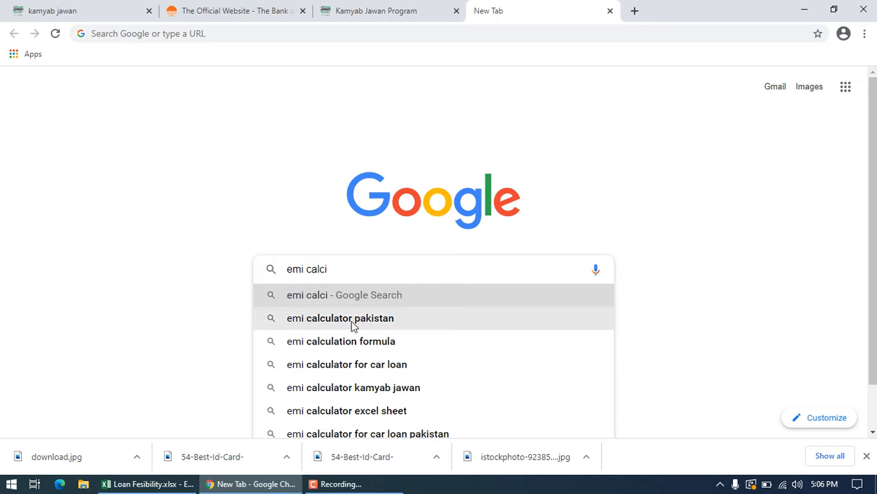
click(346, 364)
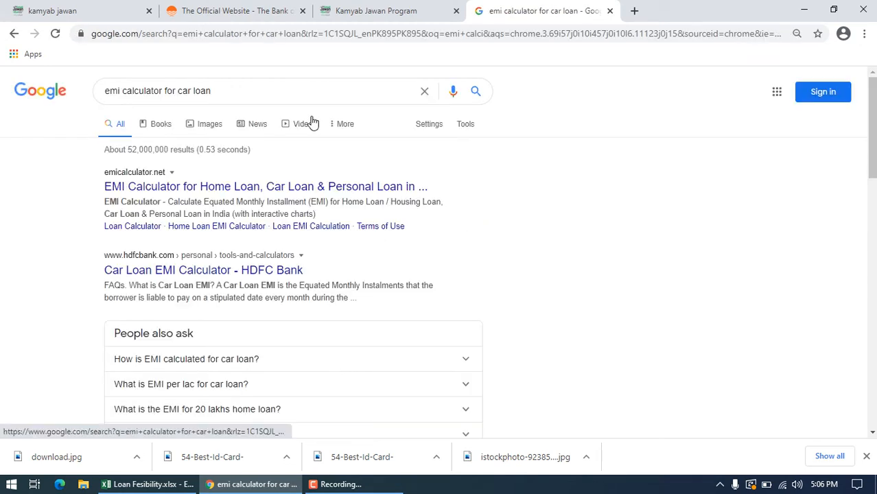
Step: Shorten the search to "emi calculator" and open the emicalculator.net result
click(272, 91)
key(BackSpace)
key(BackSpace)
key(BackSpace)
key(BackSpace)
key(BackSpace)
key(BackSpace)
key(BackSpace)
key(BackSpace)
key(BackSpace)
key(BackSpace)
key(BackSpace)
key(BackSpace)
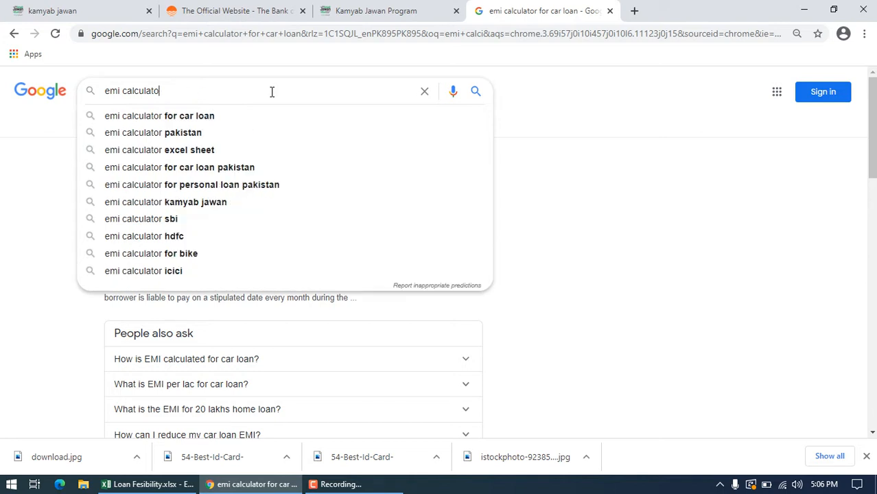
key(BackSpace)
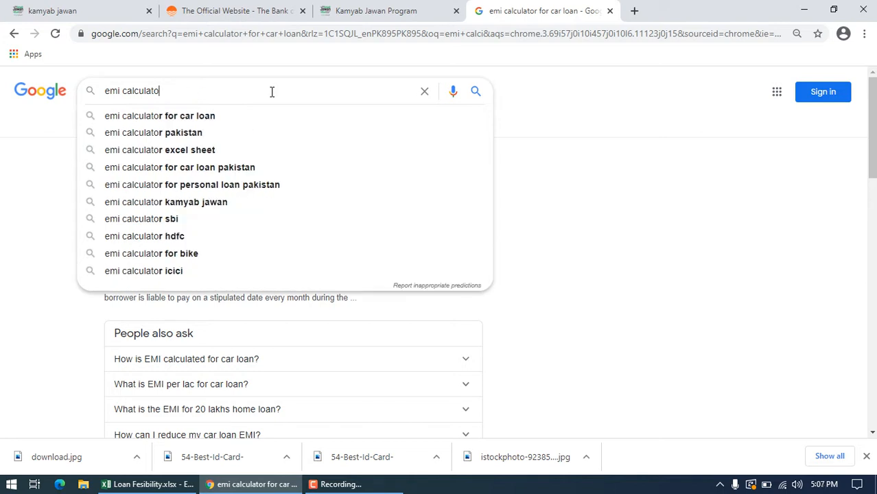
text(r)
key(Return)
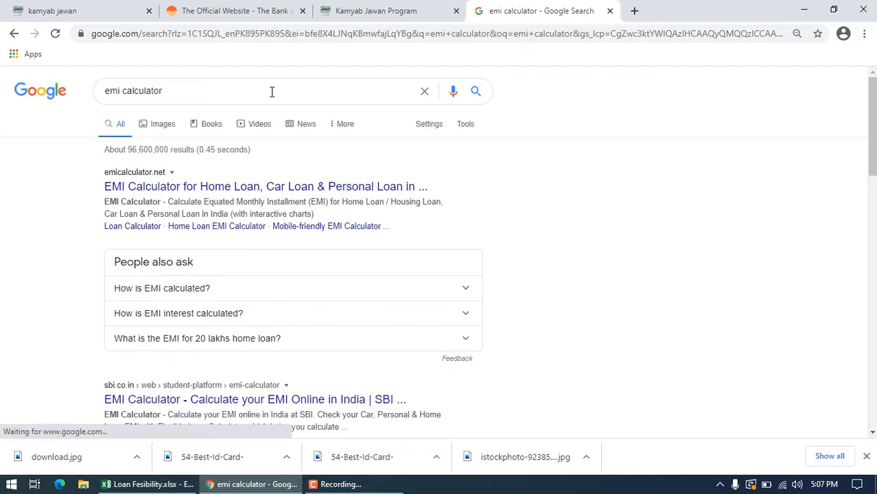
click(158, 191)
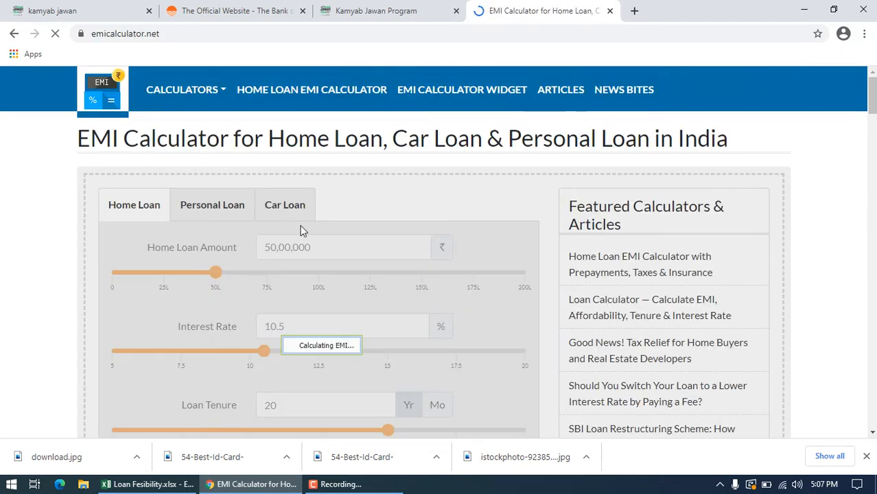
Step: Set the Home Loan Amount to 9,64,000, matching the Kamyab Jawan Loan figure in the feasibility sheet
click(342, 247)
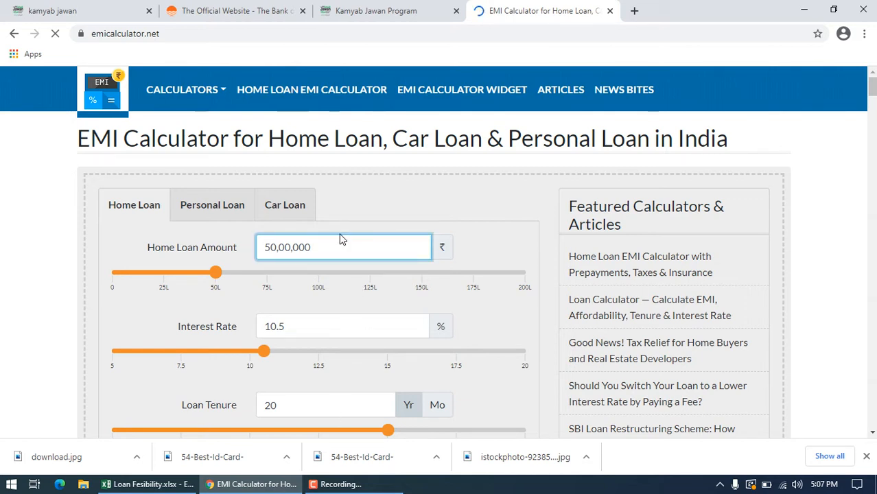
drag(328, 245, 196, 256)
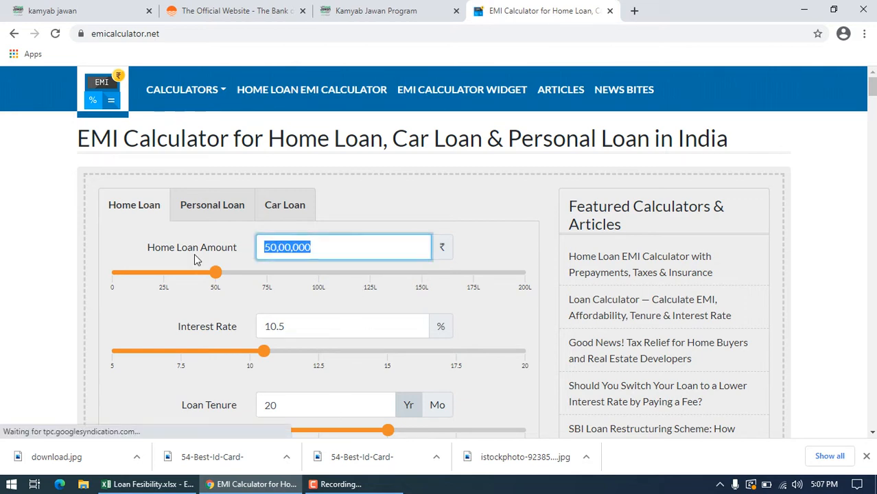
click(149, 484)
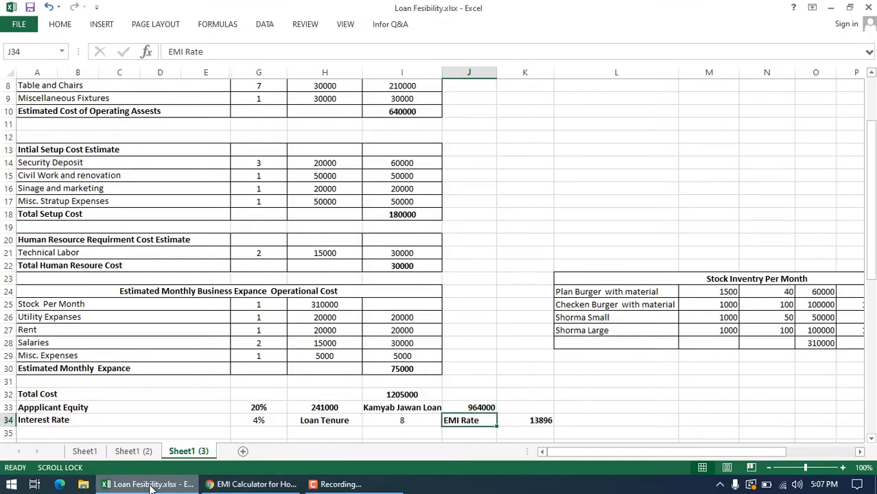
click(149, 484)
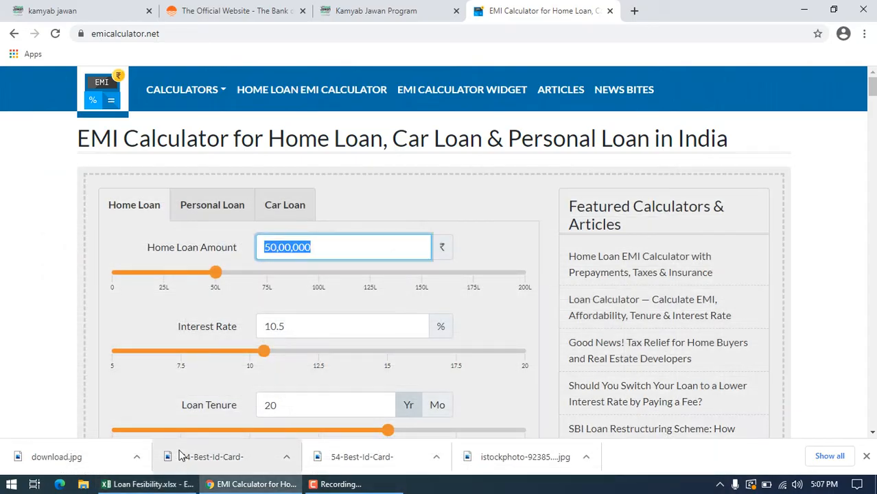
text(9)
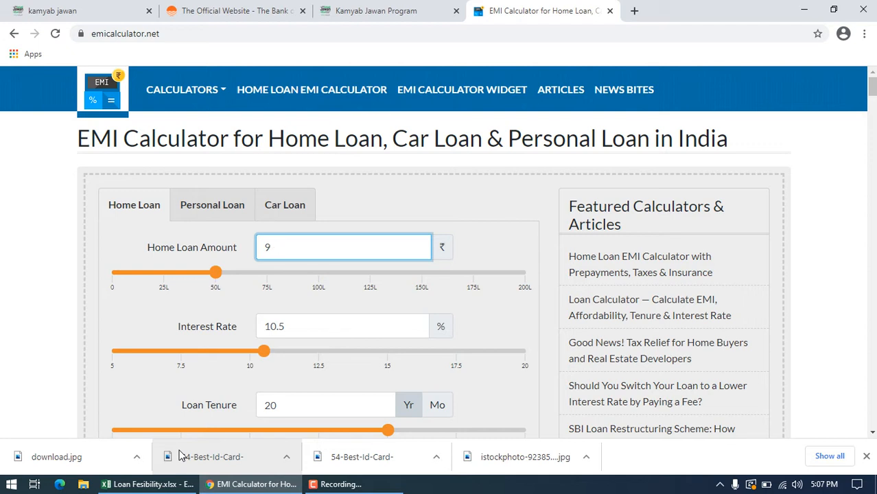
text(640000)
key(BackSpace)
key(BackSpace)
key(BackSpace)
key(BackSpace)
key(BackSpace)
text(6000)
key(BackSpace)
key(BackSpace)
key(BackSpace)
text(4000)
key(BackSpace)
Step: Set the calculator's Interest Rate to 4%
click(325, 335)
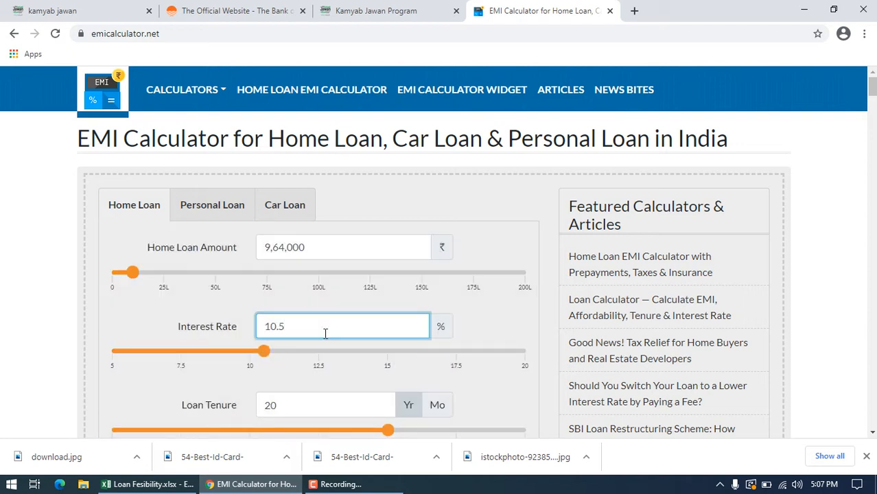
key(BackSpace)
key(BackSpace)
key(BackSpace)
key(BackSpace)
text(4)
Step: Set the Loan Tenure to 8 years after checking the EMI for a tenure of 1 year
click(301, 403)
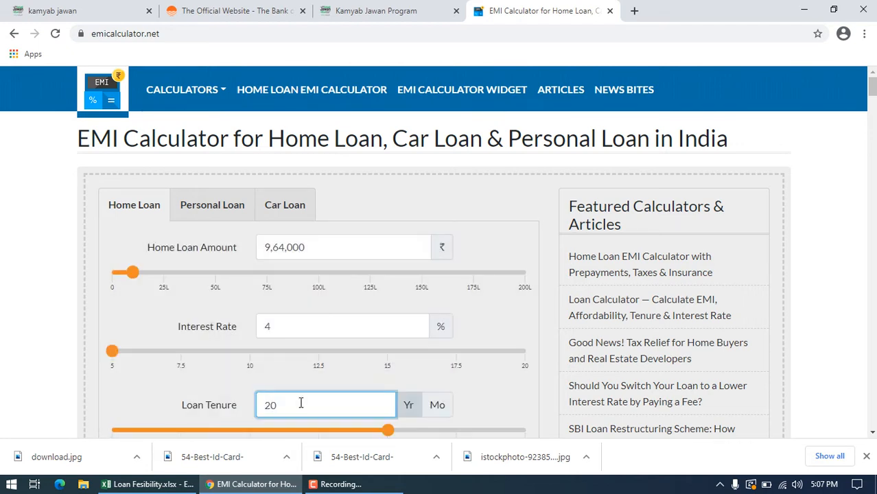
key(BackSpace)
key(BackSpace)
text(1)
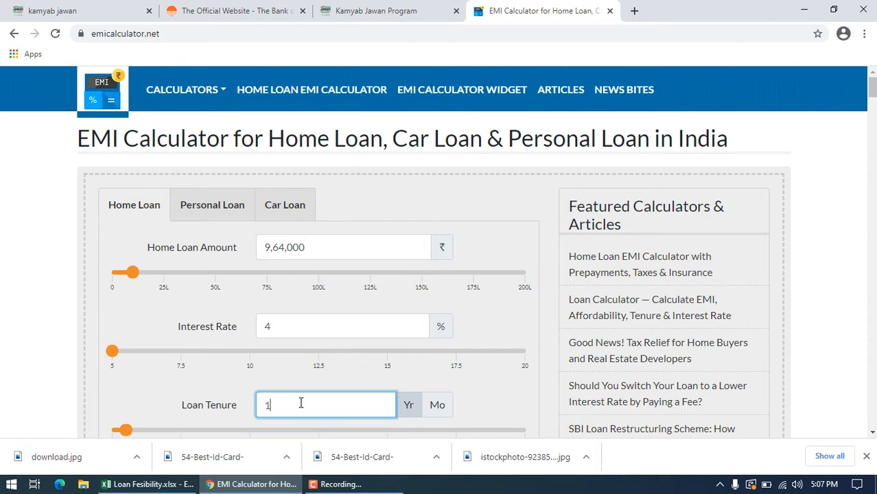
click(873, 115)
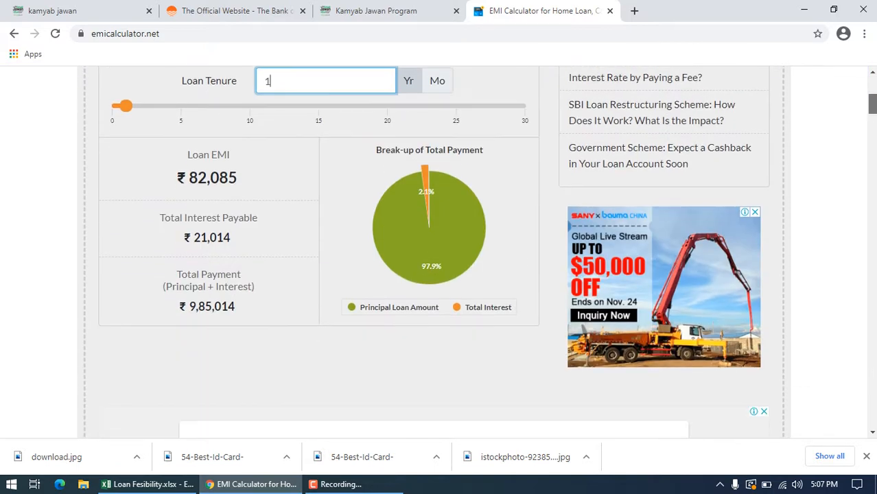
scroll(439, 254, up, 2)
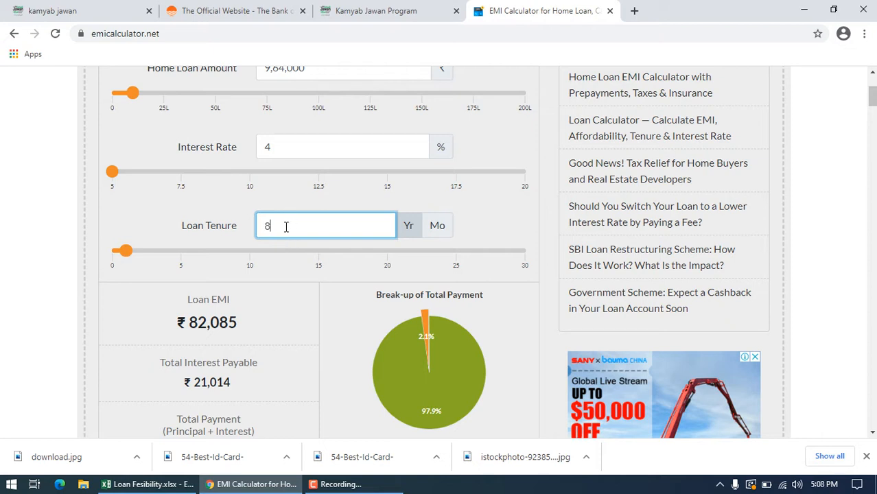
key(Return)
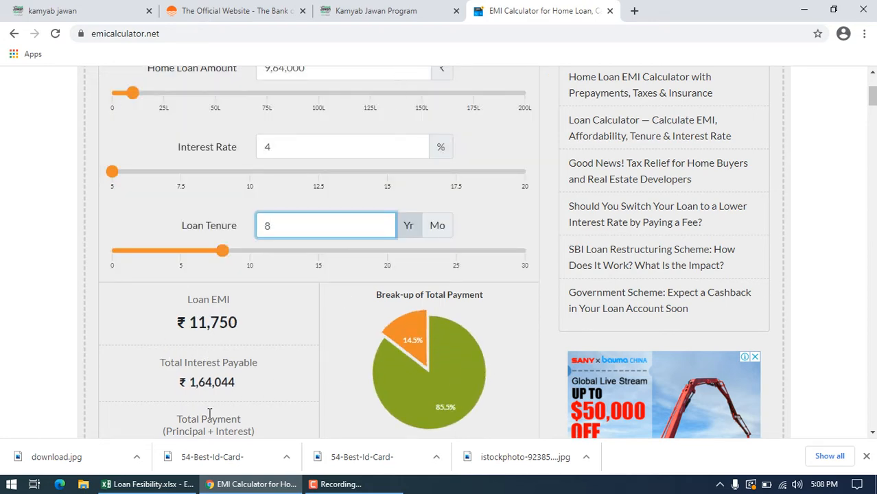
Step: Switch back to the Loan Fesibility workbook in Excel and set the EMI Rate in K34 to the calculator's EMI, 11750
click(148, 484)
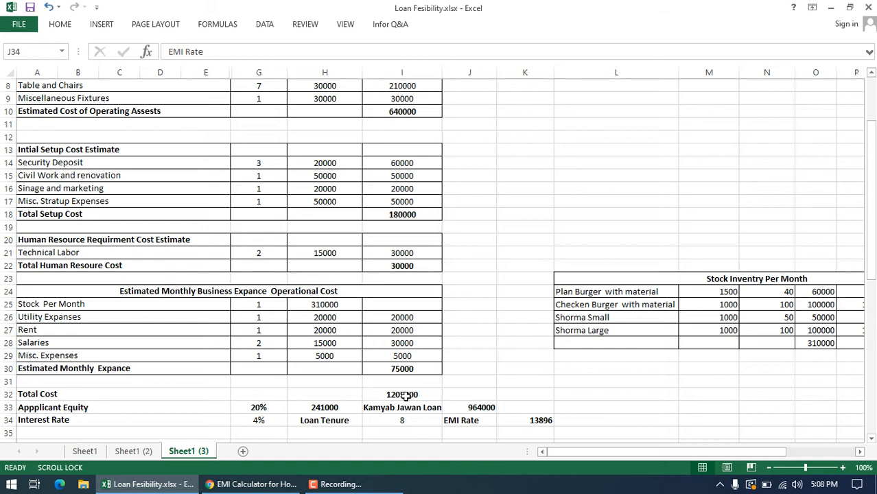
drag(554, 420, 662, 416)
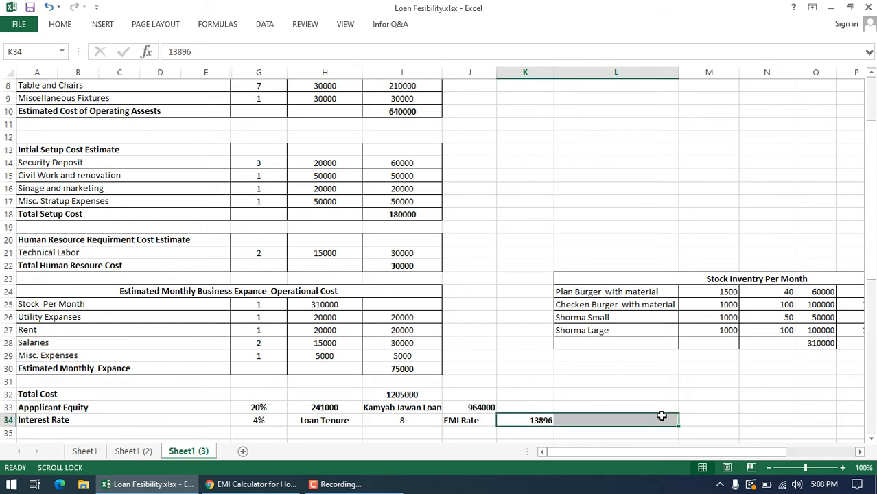
click(538, 420)
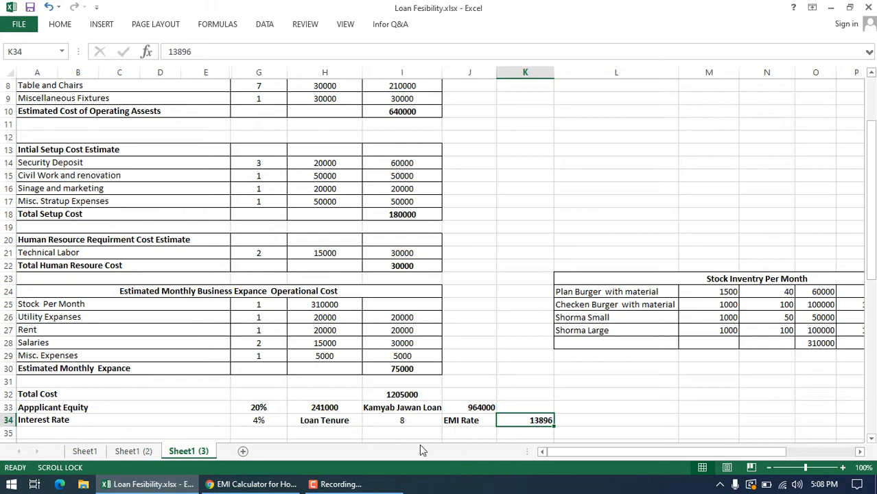
click(252, 485)
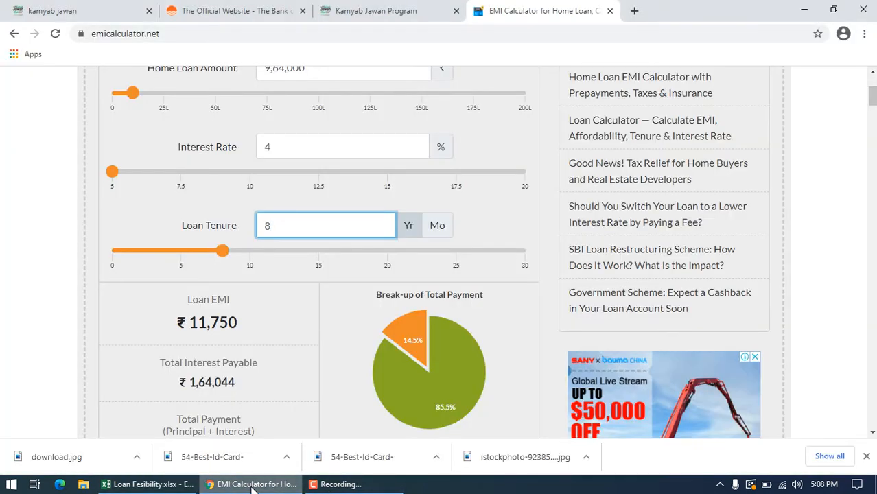
click(252, 485)
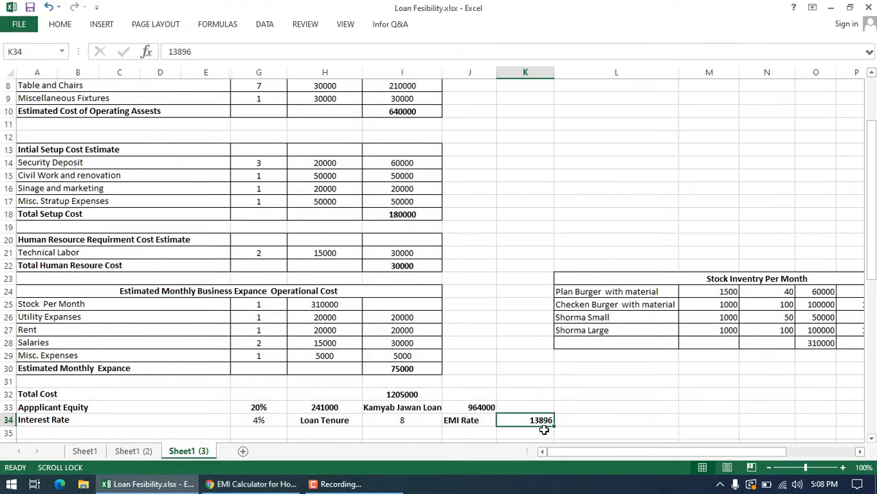
double_click(542, 421)
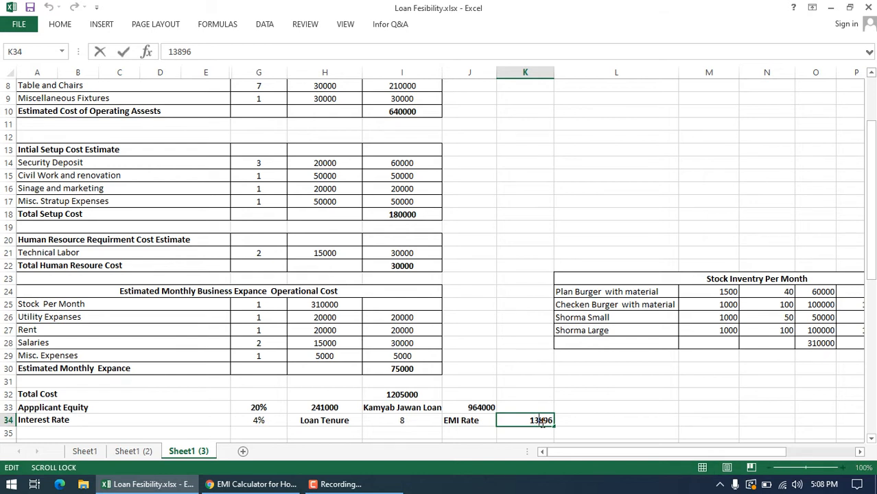
key(BackSpace)
key(BackSpace)
key(BackSpace)
key(BackSpace)
text(1750)
click(690, 424)
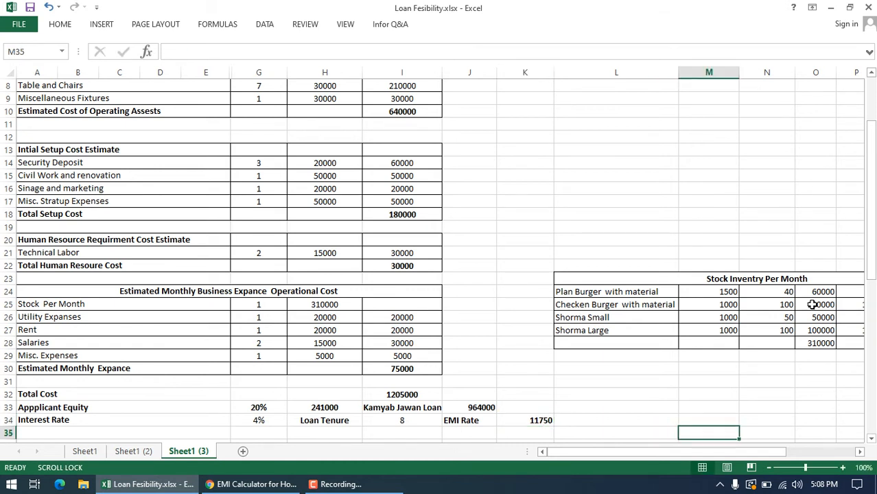
Step: Examine the Expense and Revenue Assumption section, checking the Customer Sales row and its Direct Sales amount
click(564, 417)
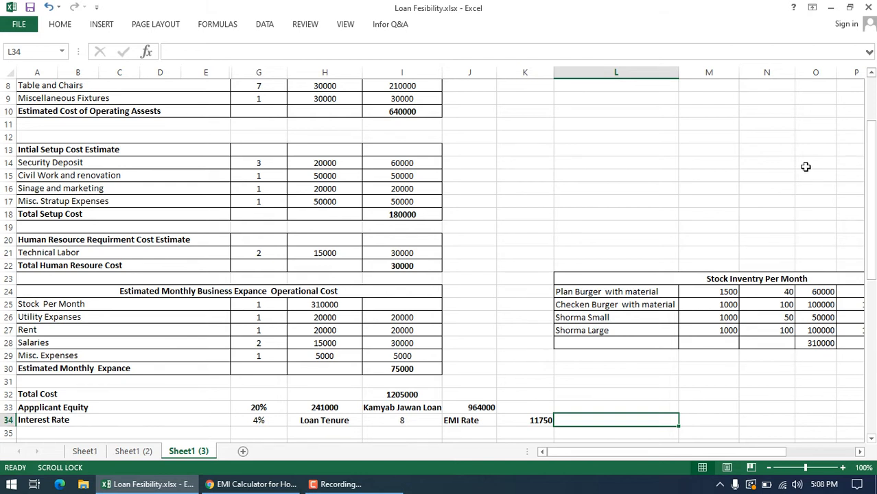
drag(871, 130, 871, 140)
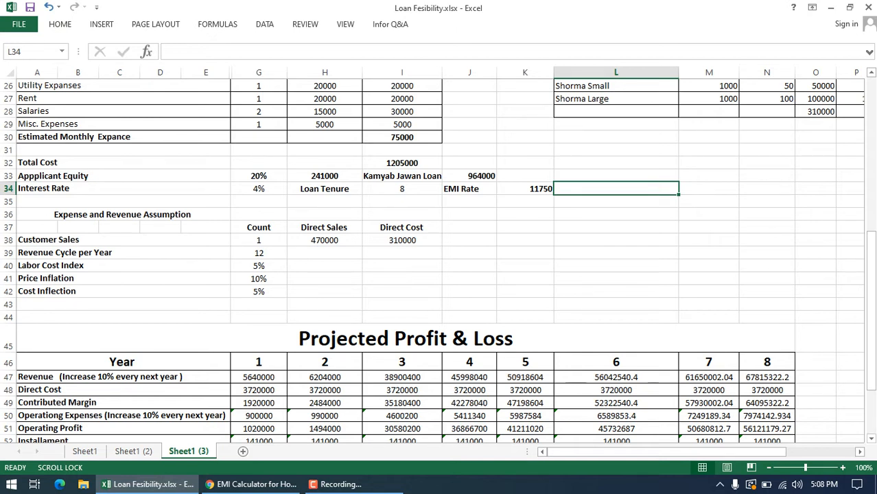
click(120, 236)
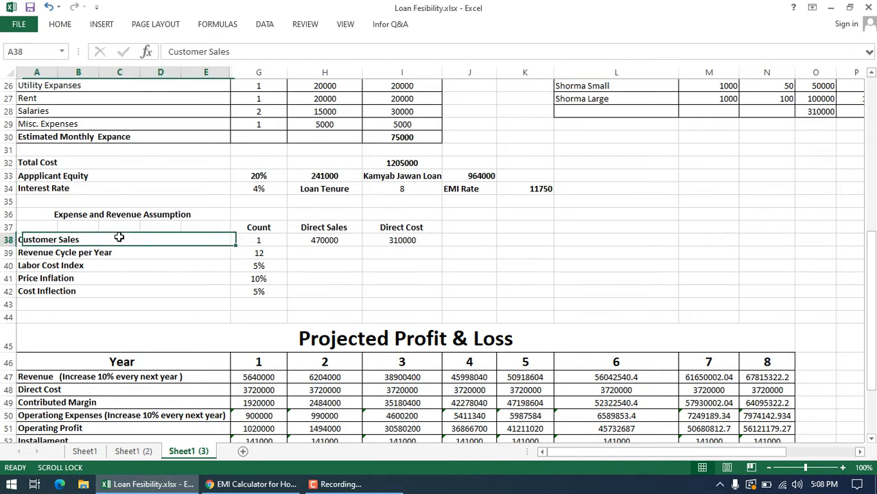
click(321, 225)
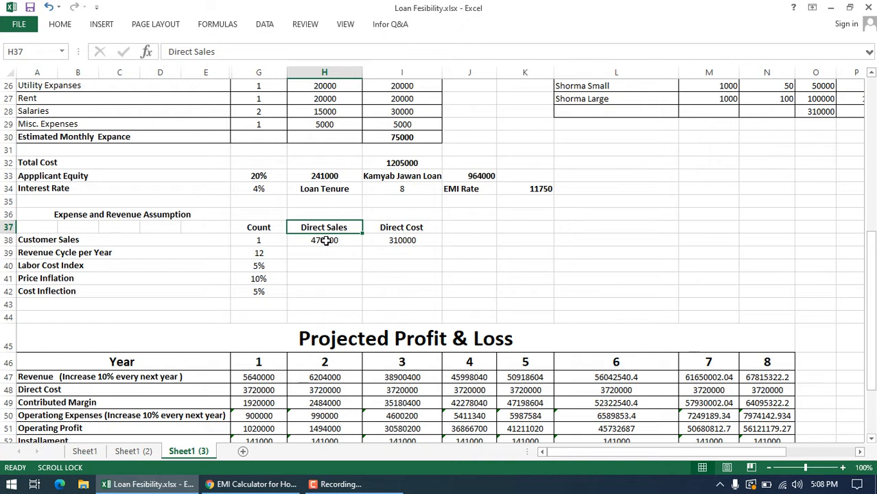
click(325, 237)
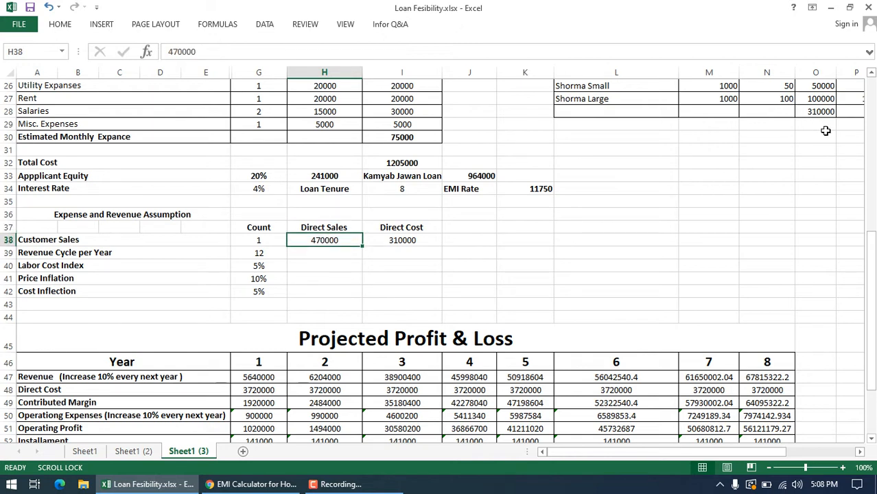
Step: Compare the Direct Sales and Direct Cost amounts in the Customer Sales row with the Stock Inventry Per Month totals
drag(744, 452, 813, 453)
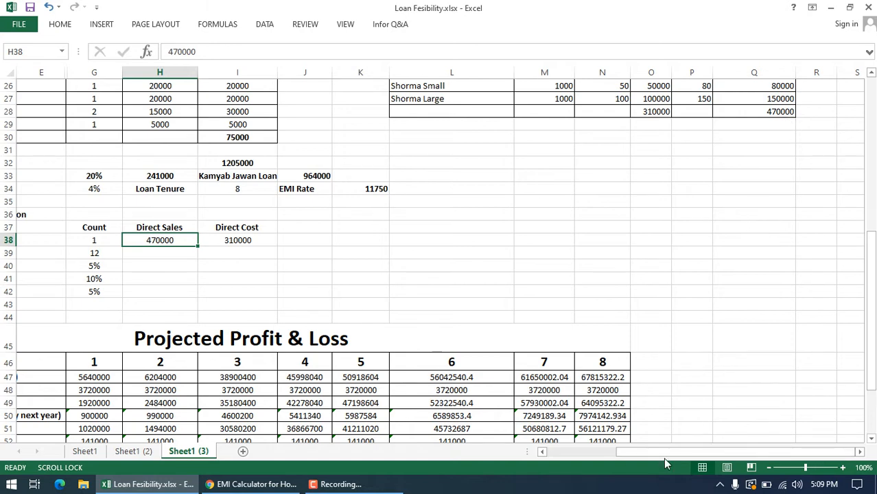
drag(660, 448, 587, 450)
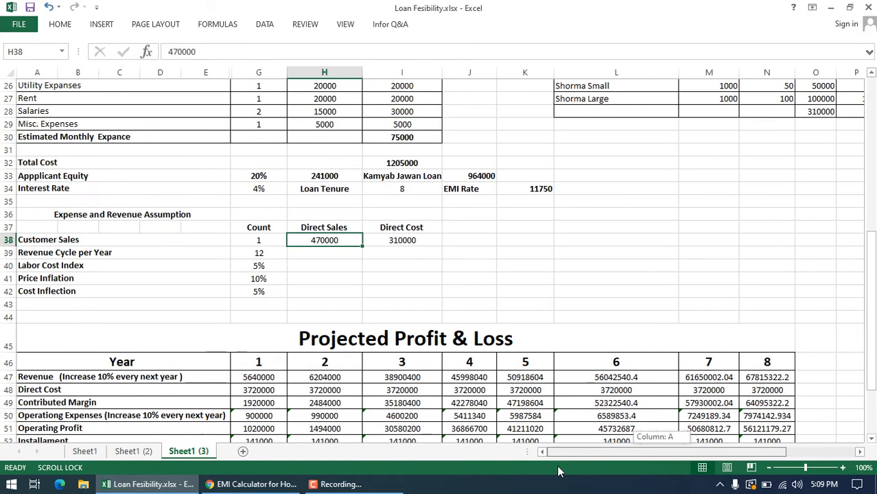
click(815, 112)
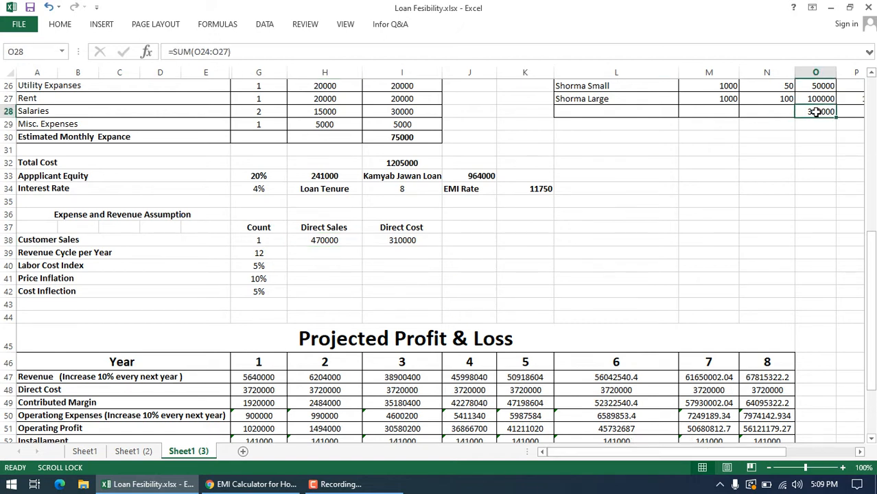
click(413, 236)
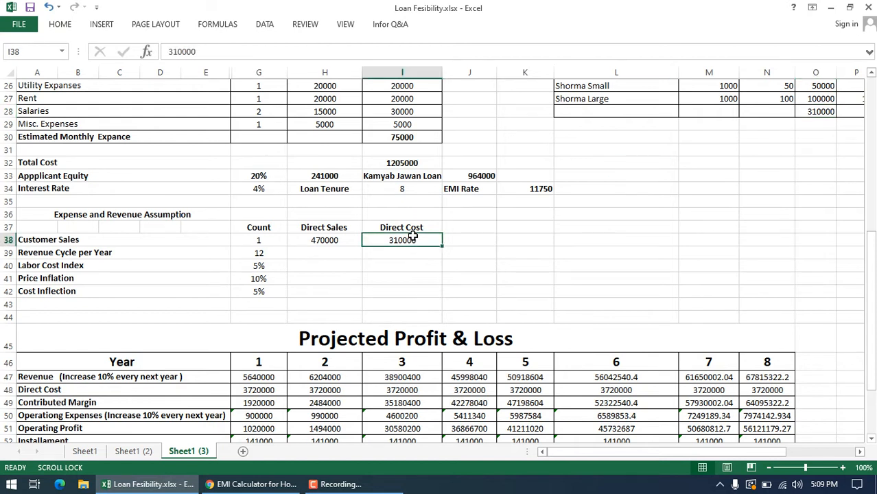
click(324, 242)
click(408, 240)
click(873, 140)
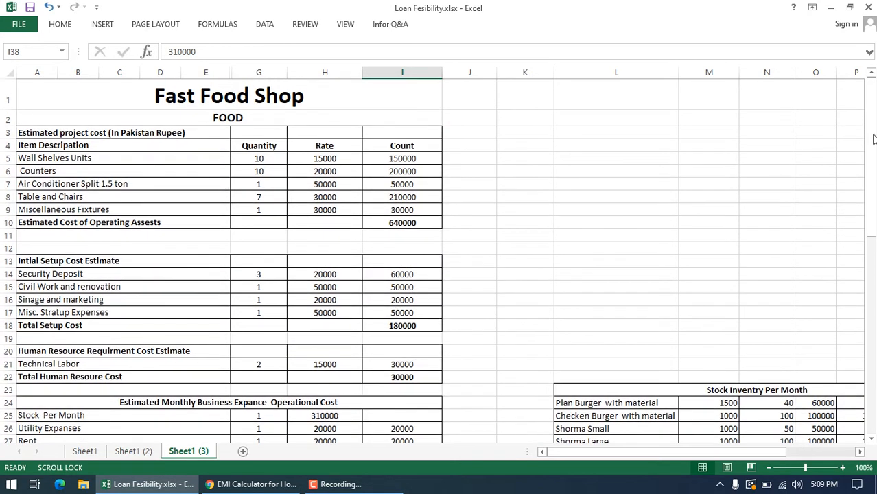
drag(873, 140, 872, 294)
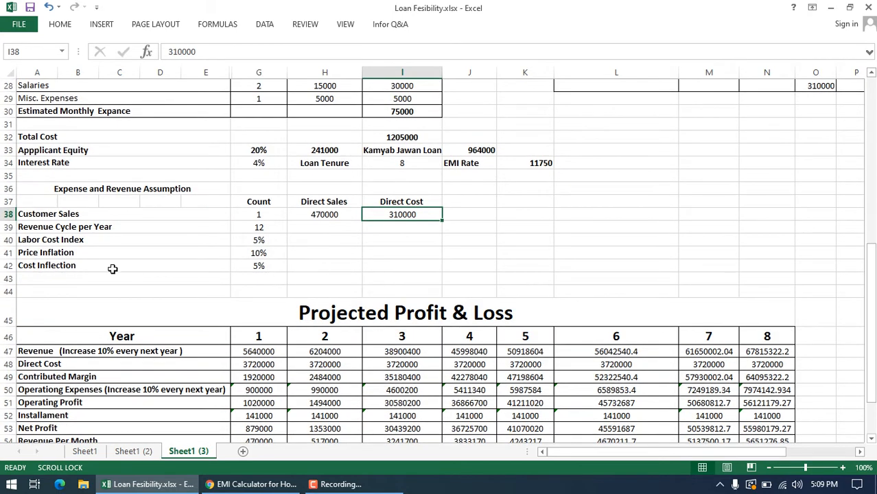
Step: Review the Labor Cost Index, Price Inflation and Cost Inflection assumptions
click(76, 242)
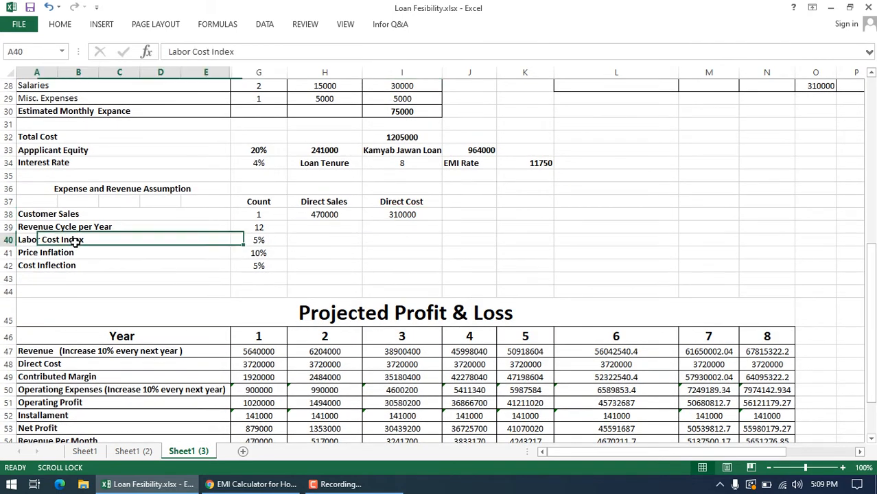
click(72, 253)
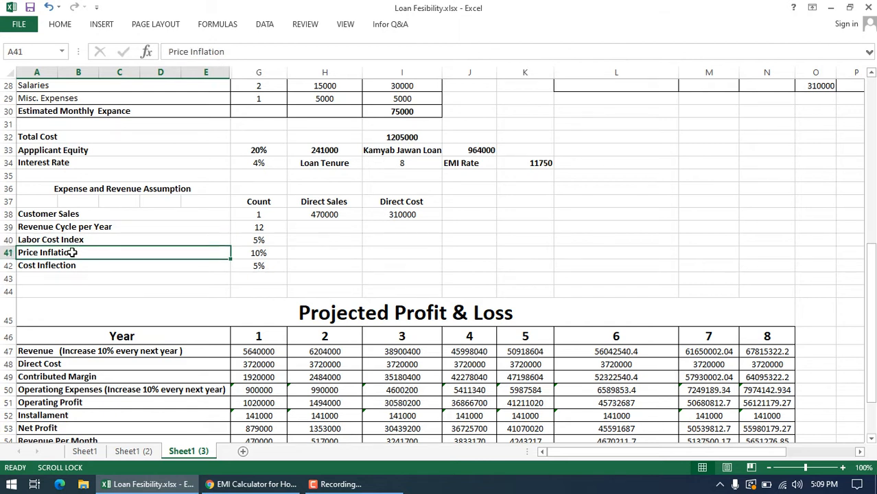
click(259, 251)
click(253, 271)
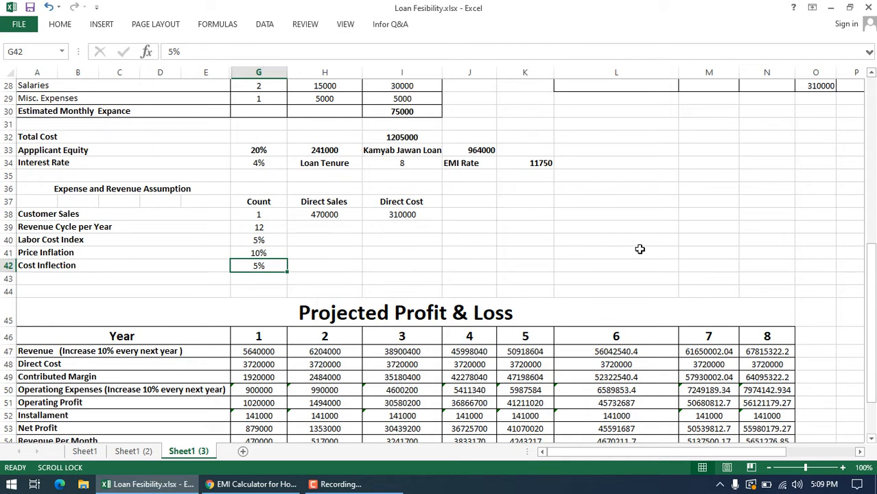
scroll(871, 173, up, 9)
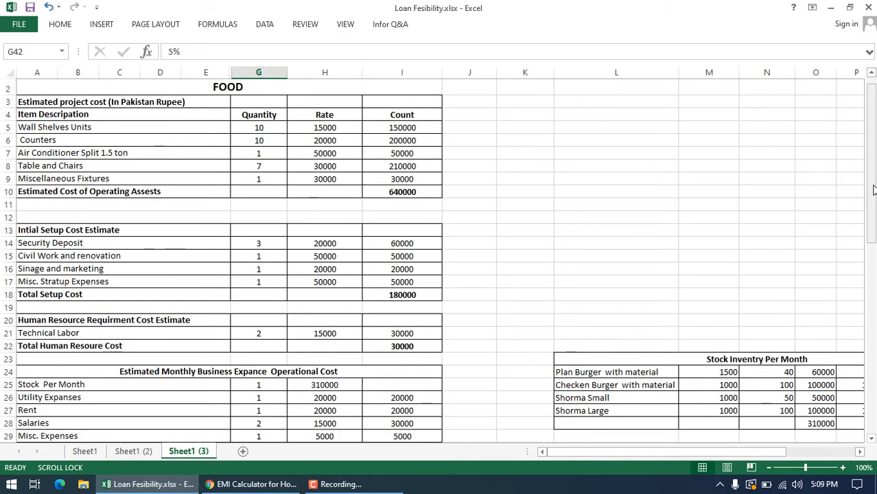
drag(873, 197, 873, 378)
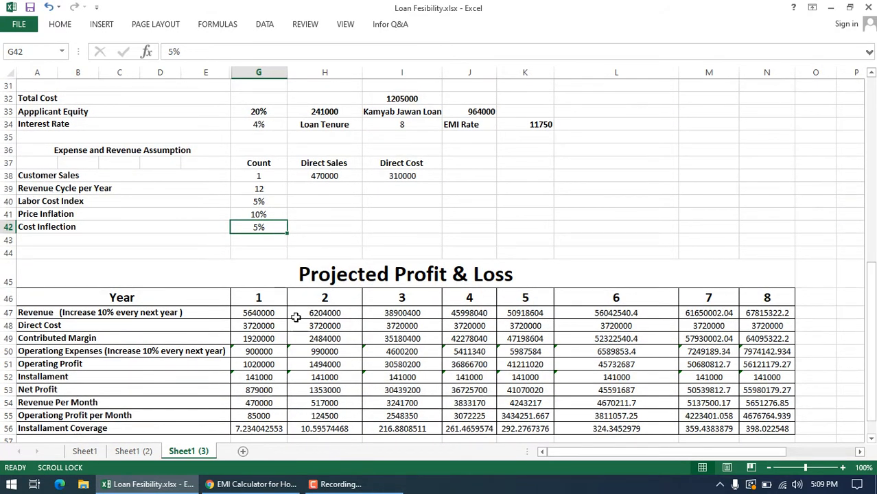
Step: Inspect the year 1 Revenue and Direct Cost formulas in the Projected Profit & Loss table and the cells they reference
double_click(258, 312)
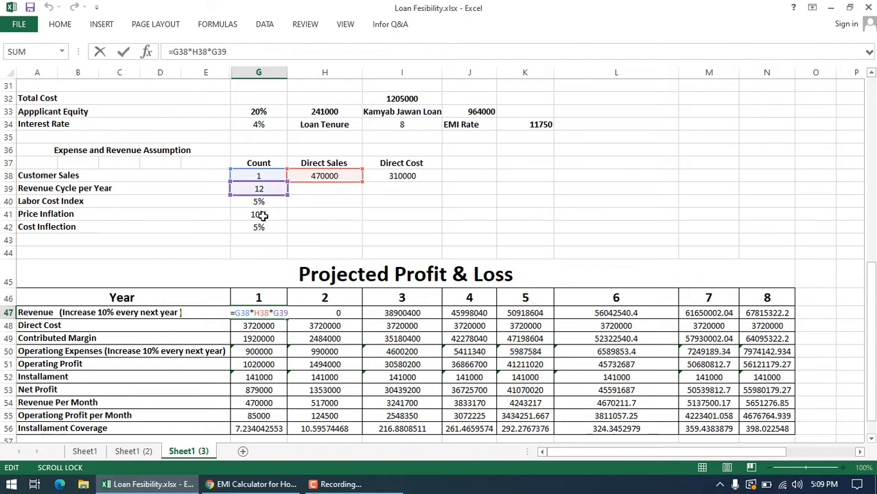
key(Return)
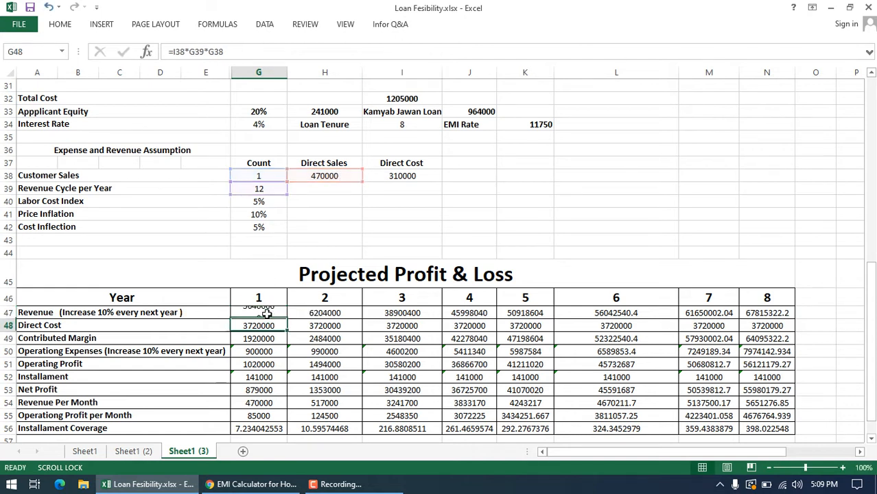
click(267, 313)
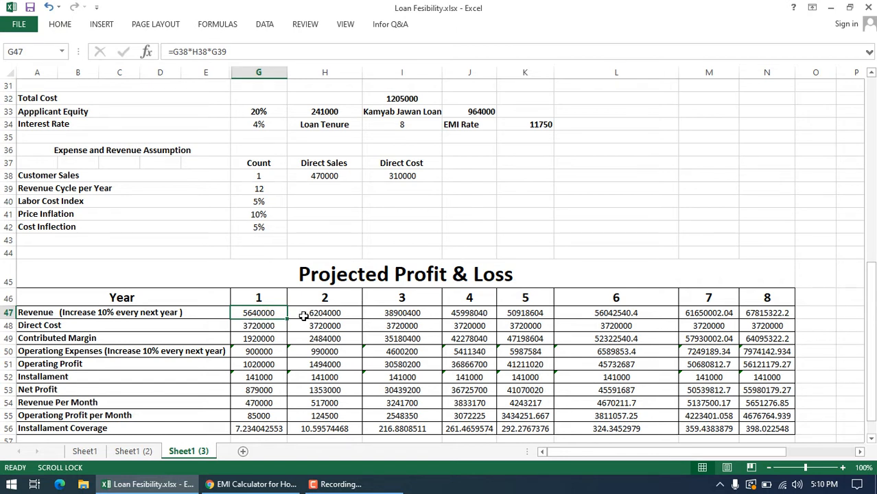
click(264, 329)
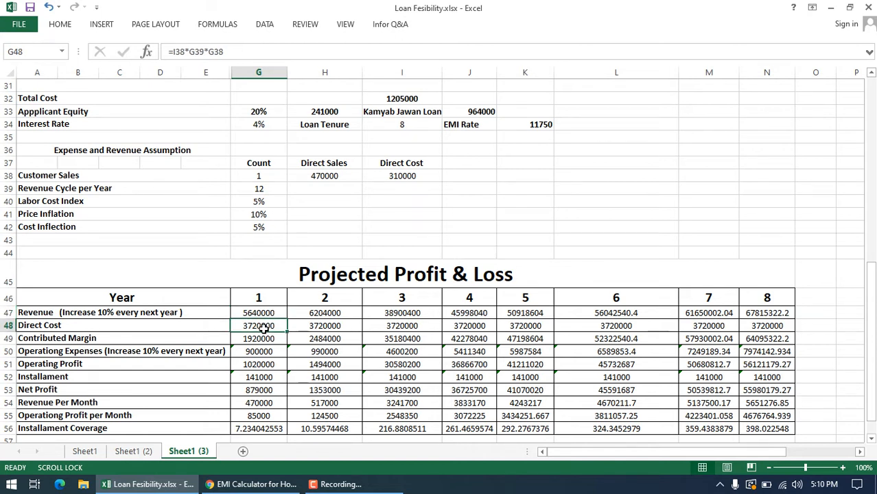
key(Down)
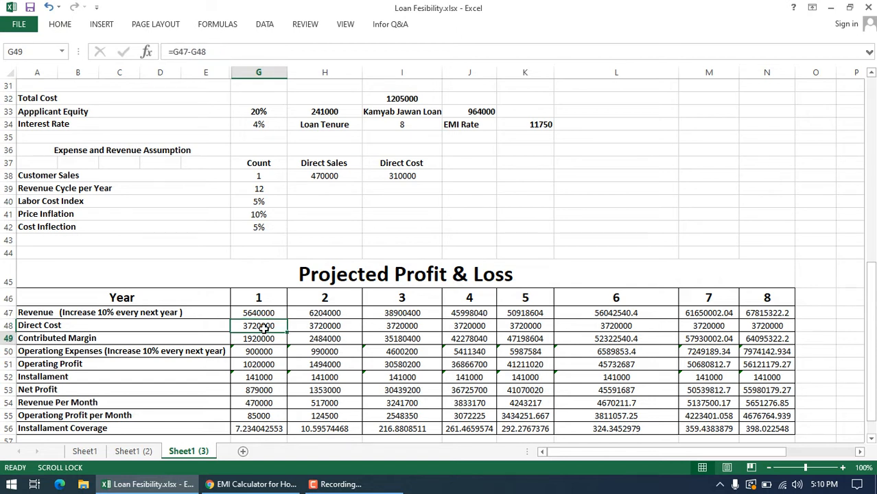
double_click(264, 329)
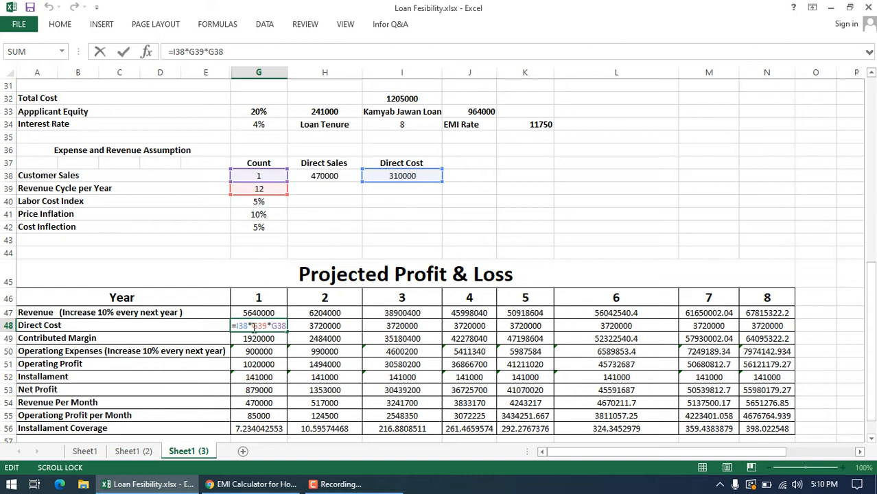
key(Return)
click(271, 327)
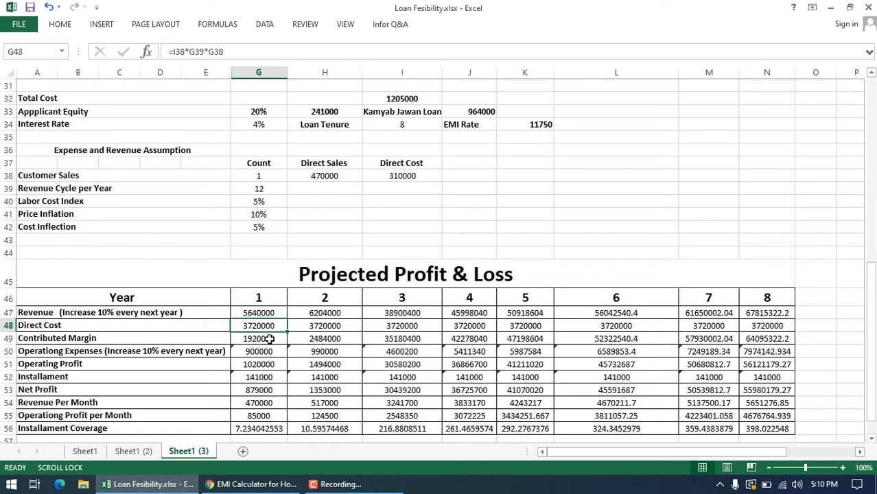
Step: Inspect the year 1 Contributed Margin formula in G49, leaving it unedited
click(271, 339)
double_click(270, 339)
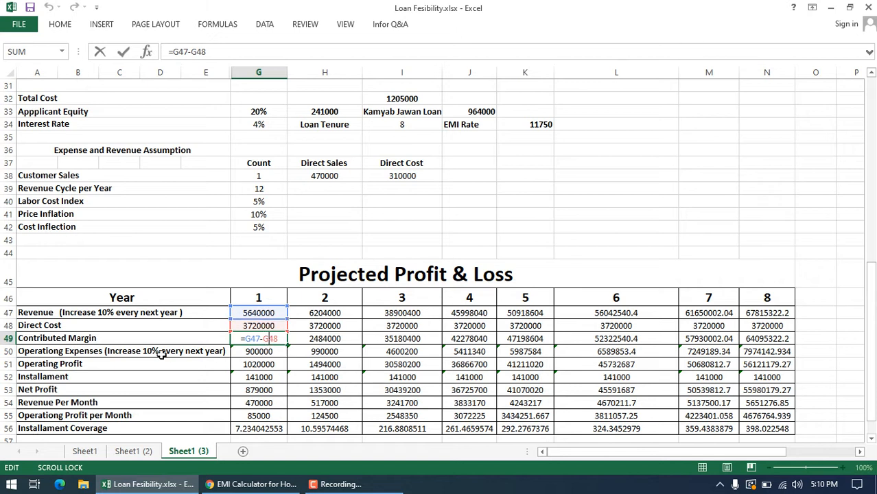
key(Escape)
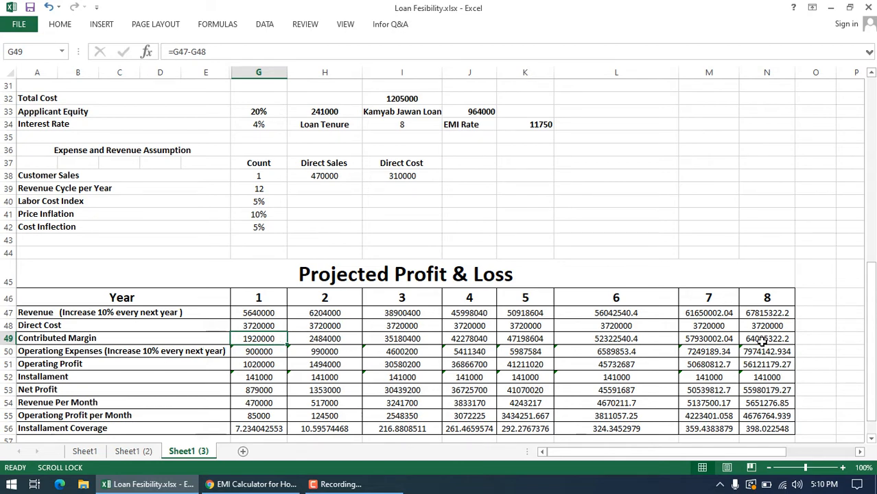
Step: Check the utility and rent amounts and the Estimated Monthly Expance total in the monthly operational cost table
drag(871, 302, 874, 252)
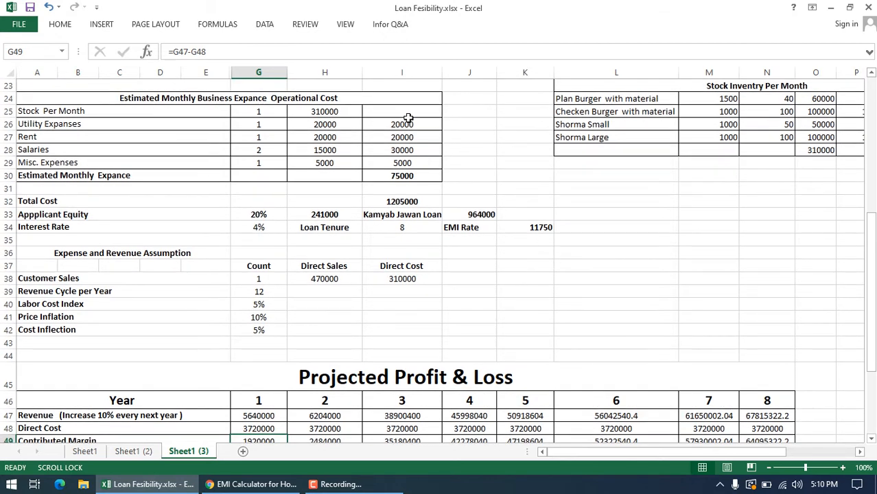
drag(410, 124, 412, 140)
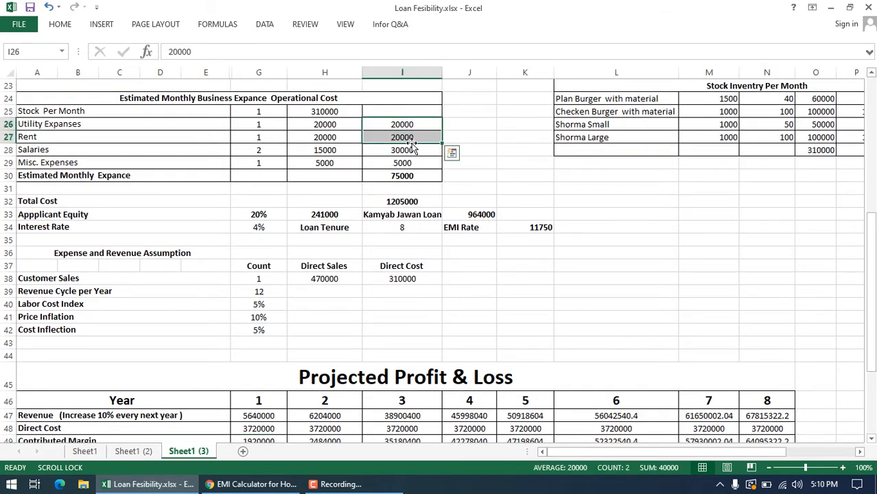
click(406, 176)
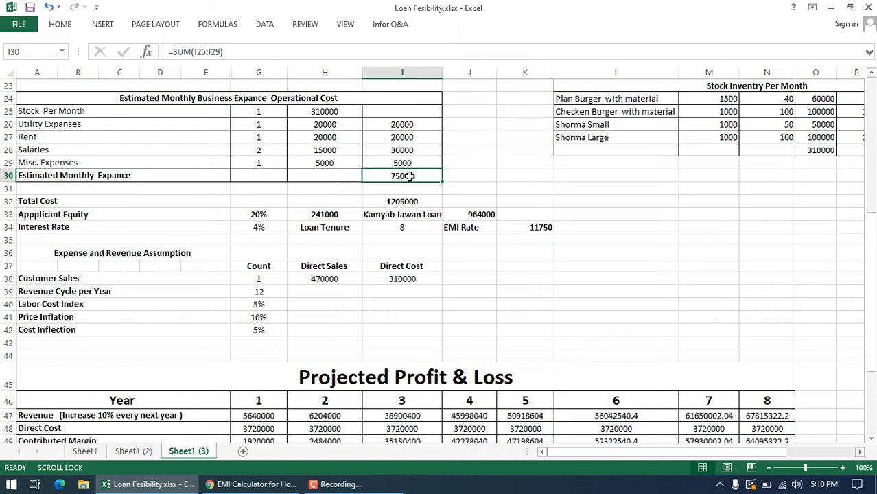
Step: Inspect the year 1 Operating Expenses formula in G50 and trace its reference to the monthly expense total, leaving it unedited
drag(873, 213, 873, 272)
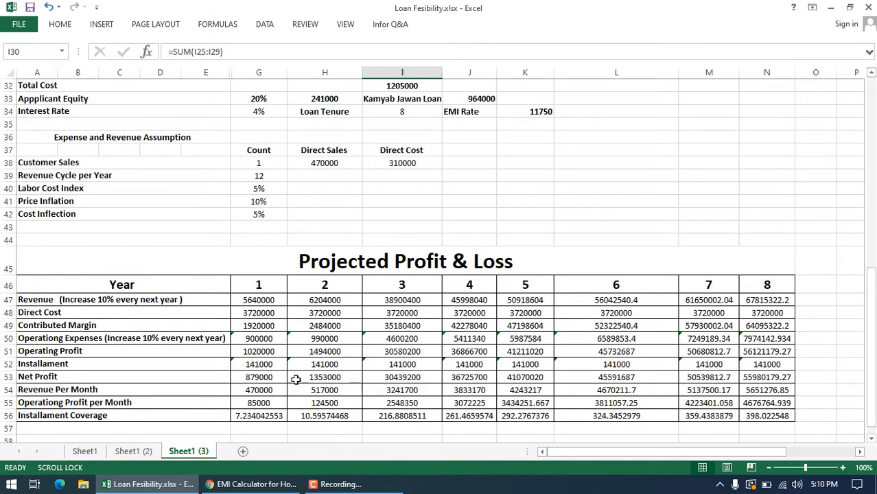
click(261, 312)
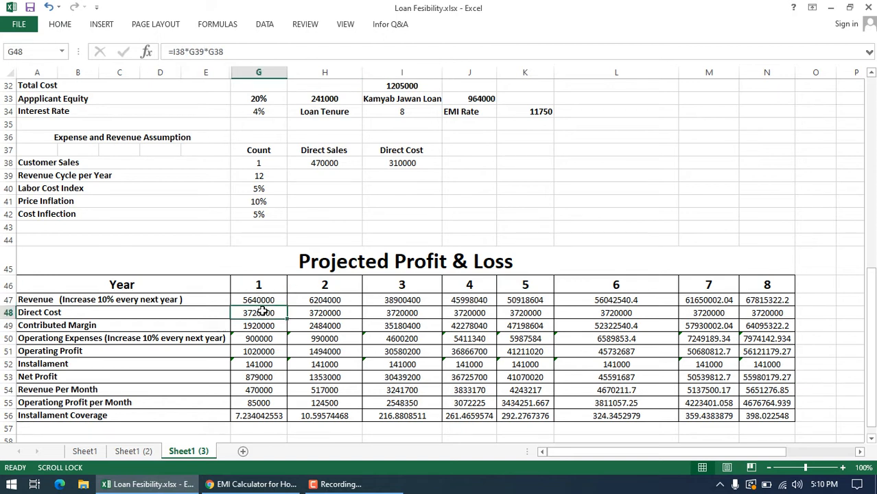
click(259, 327)
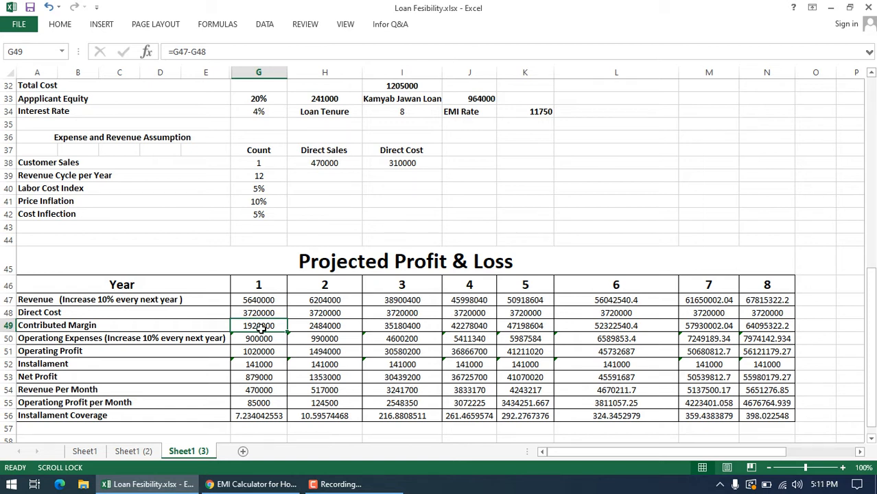
click(260, 338)
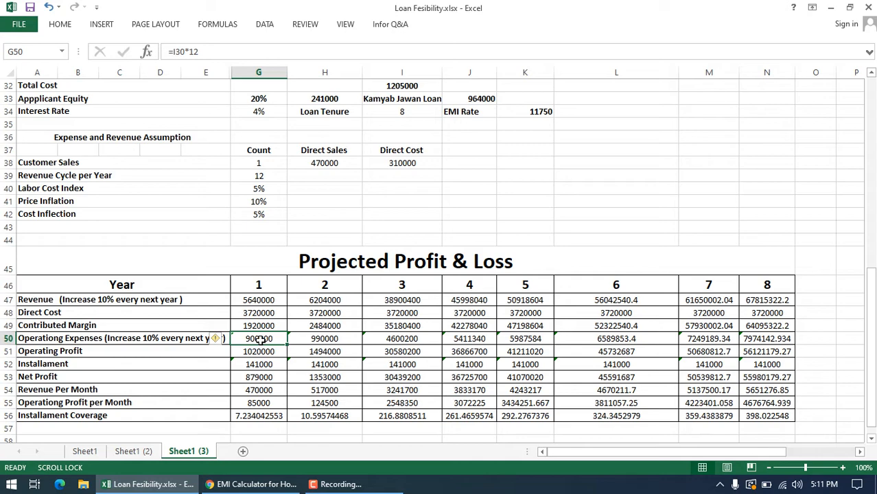
double_click(260, 339)
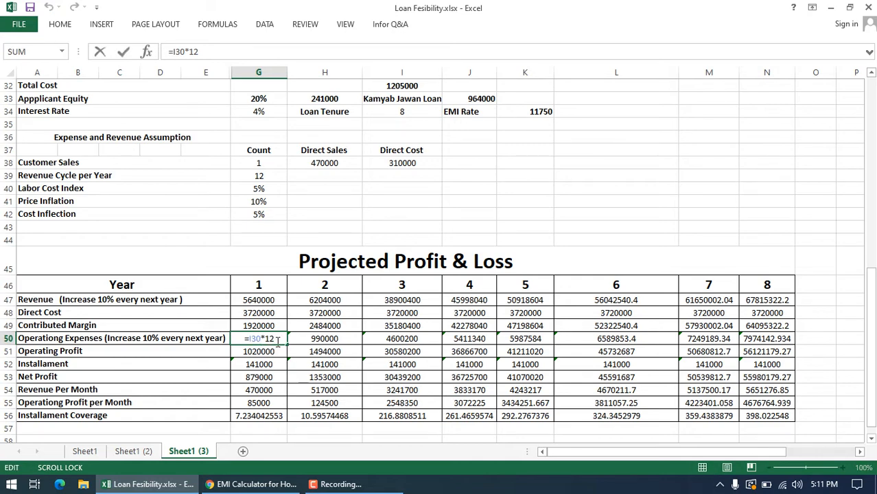
drag(873, 278, 851, 245)
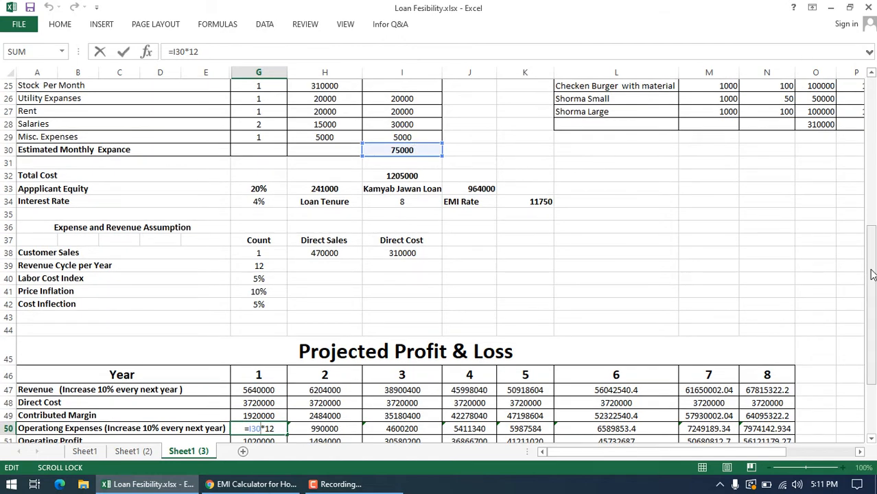
drag(872, 274, 873, 322)
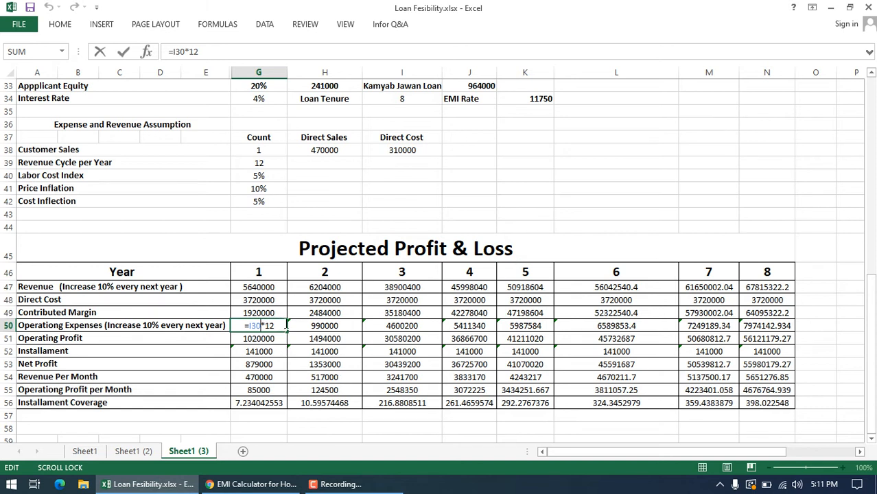
text(')
key(Escape)
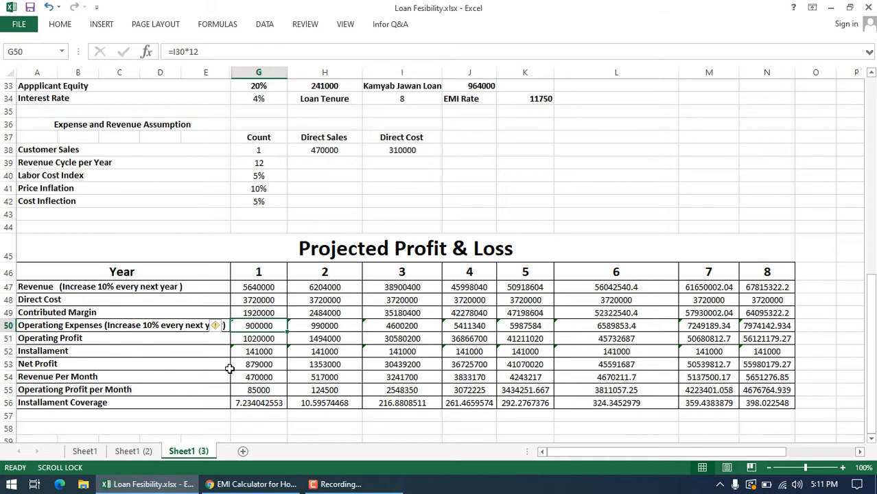
Step: Check how year 1 Operating Profit and Installament are calculated, reviewing the Direct Cost and Operating Expenses cells
click(276, 300)
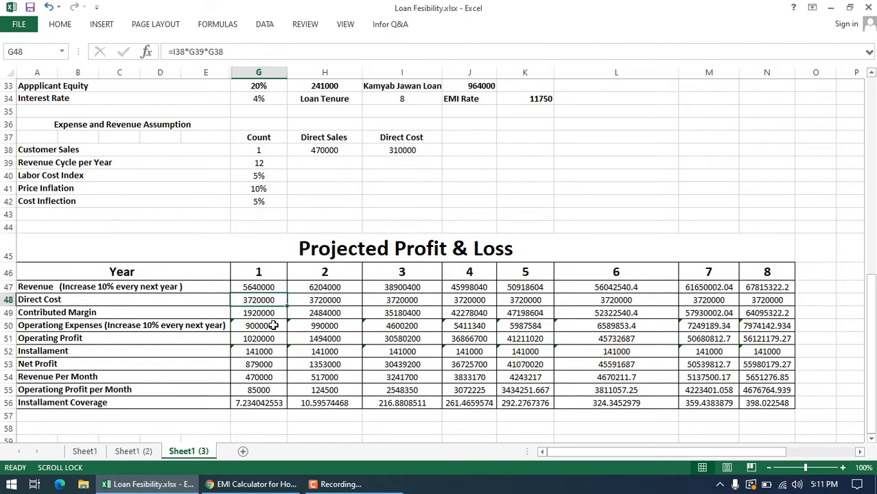
click(267, 329)
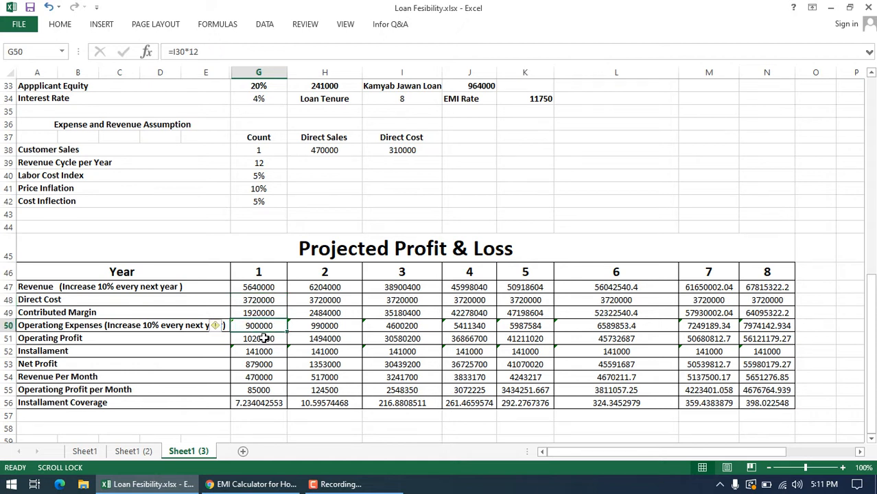
click(264, 337)
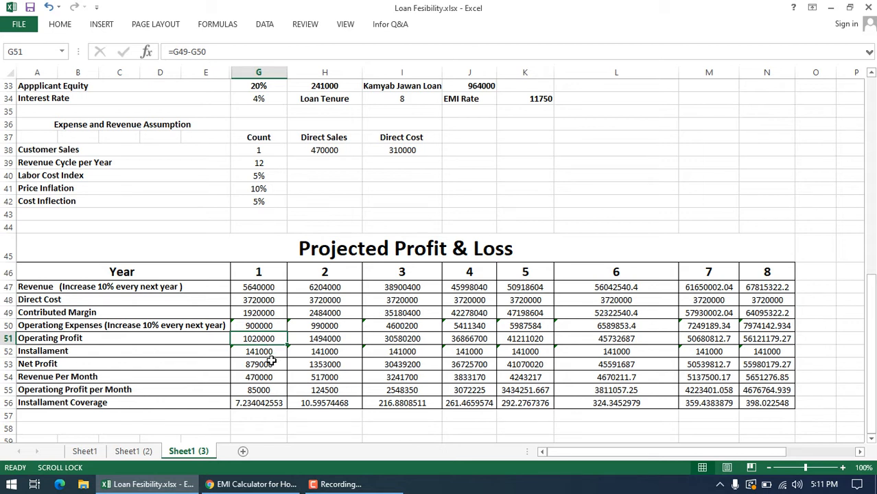
click(272, 350)
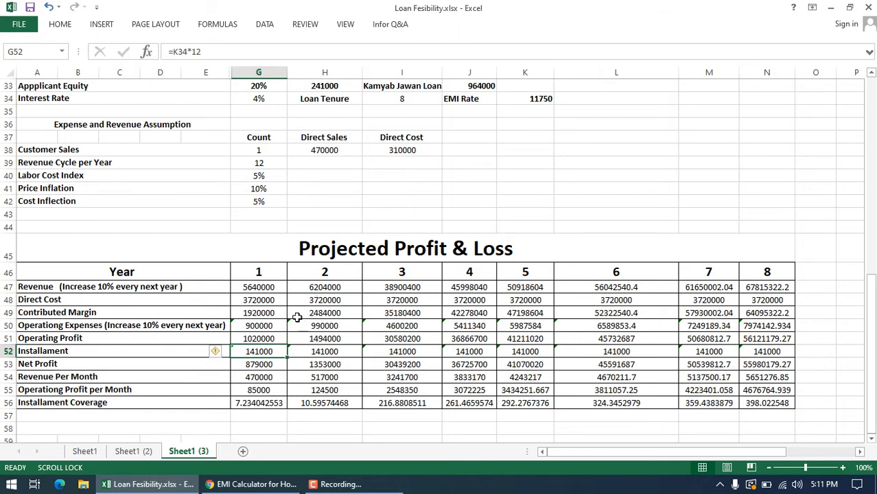
Step: Inspect the year 1 Installament formula in G52 and the Net Profit formula in G53, leaving both unedited
double_click(270, 350)
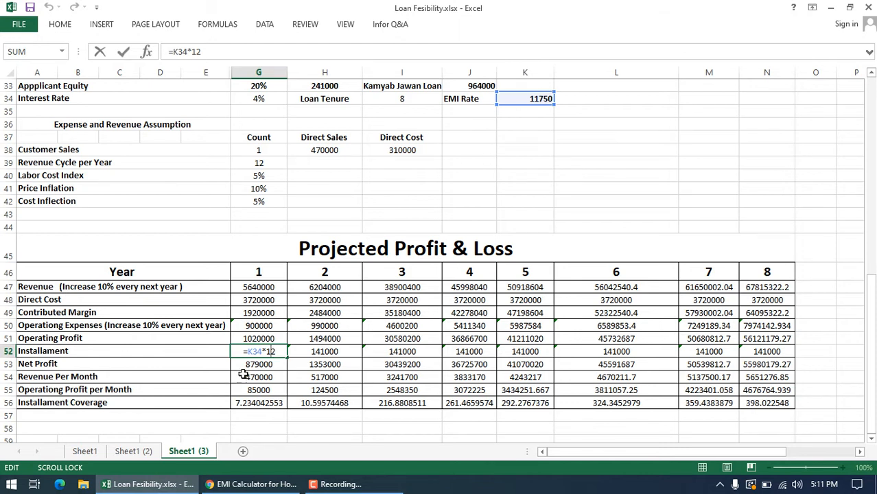
key(Escape)
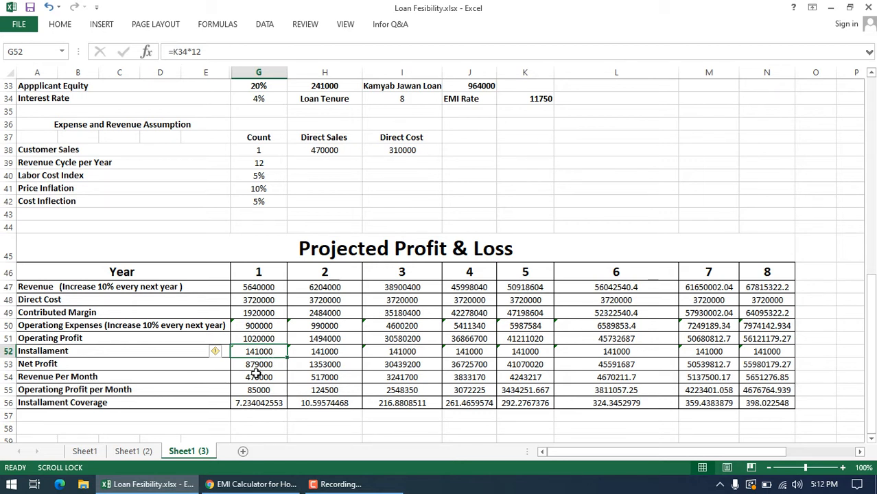
click(267, 365)
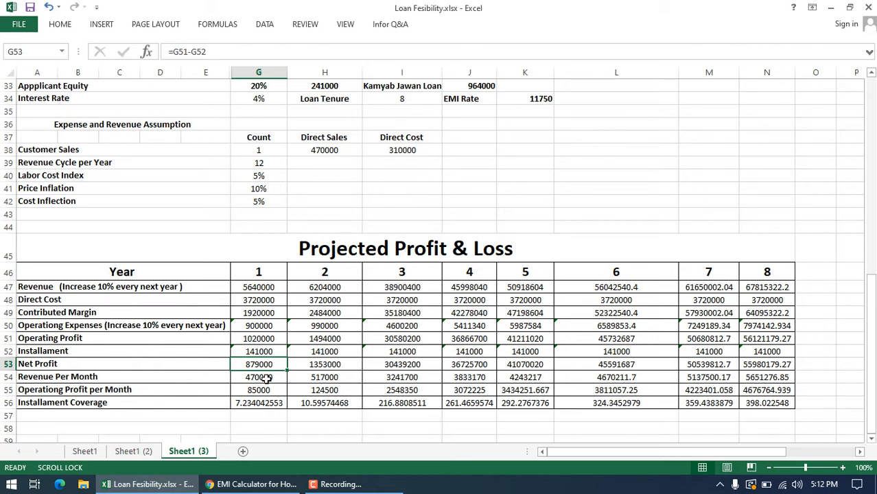
Step: Inspect how year 1 Revenue Per Month and Operationg Profit per Month are calculated in G54 and G55, leaving the formulas unedited
click(267, 377)
double_click(267, 378)
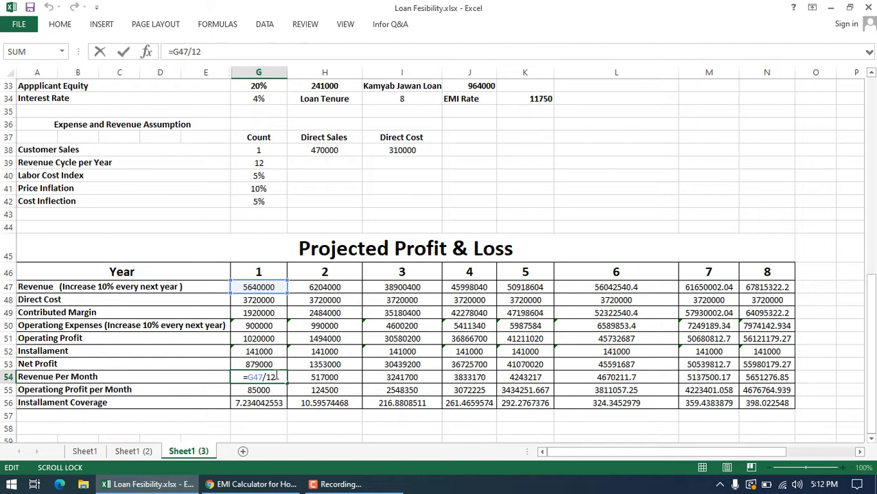
click(275, 338)
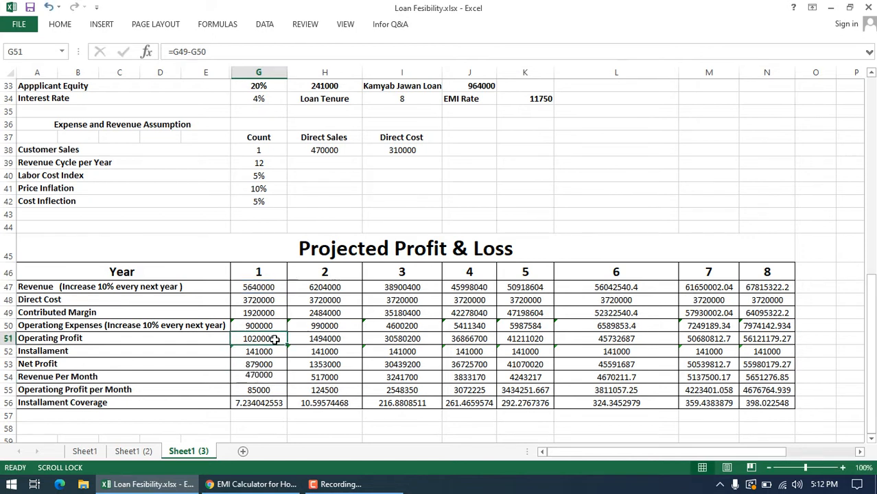
click(261, 401)
double_click(260, 389)
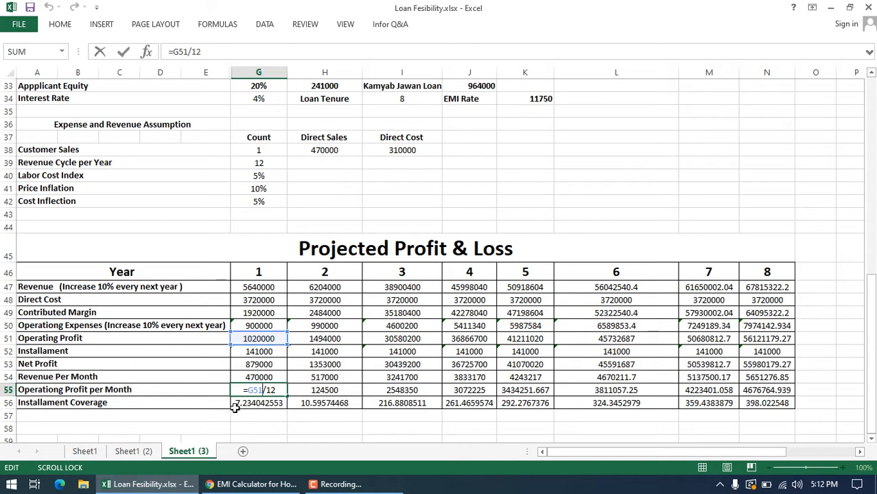
key(ctrl+Return)
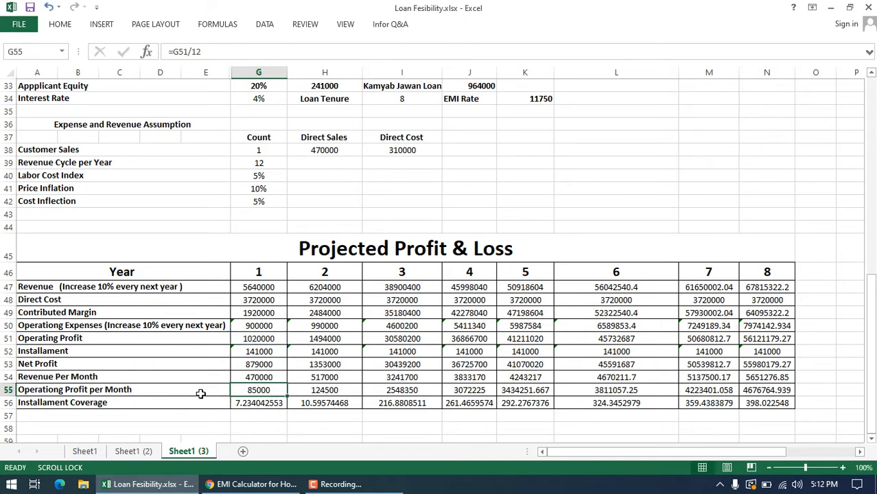
double_click(274, 390)
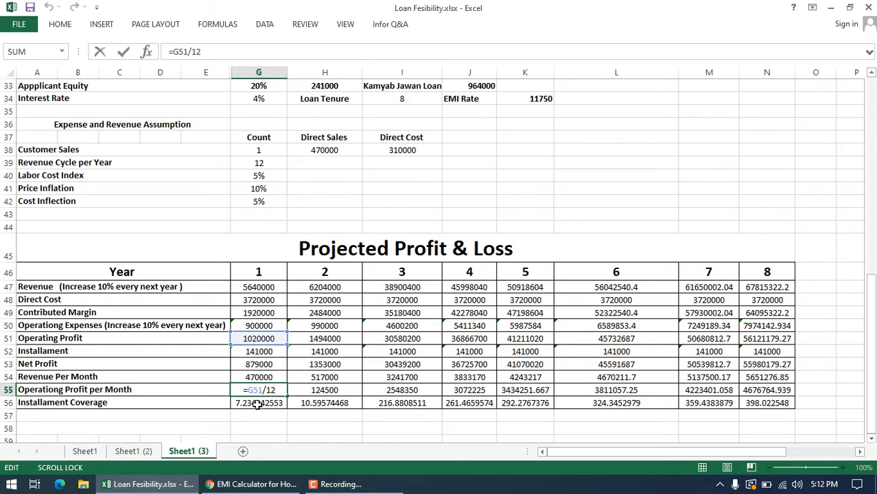
key(Escape)
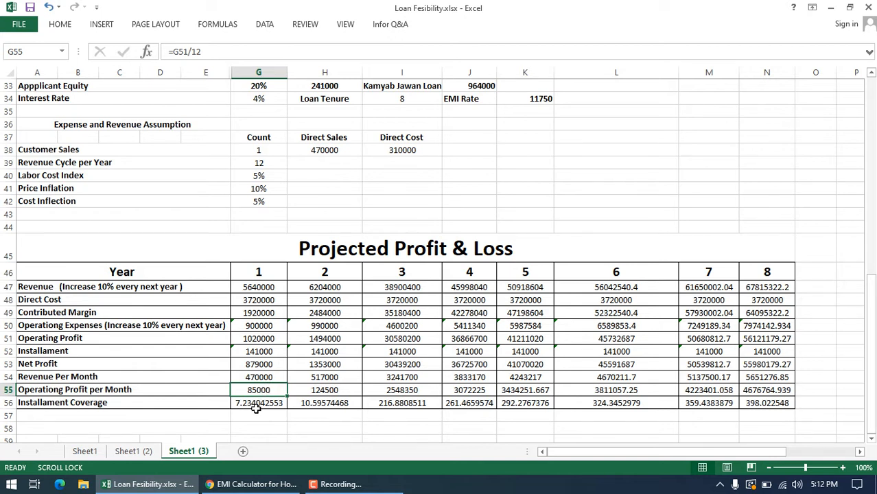
Step: Inspect the year 1 Installament Coverage formula in G56 and trace its references, leaving it unedited
click(259, 406)
double_click(258, 406)
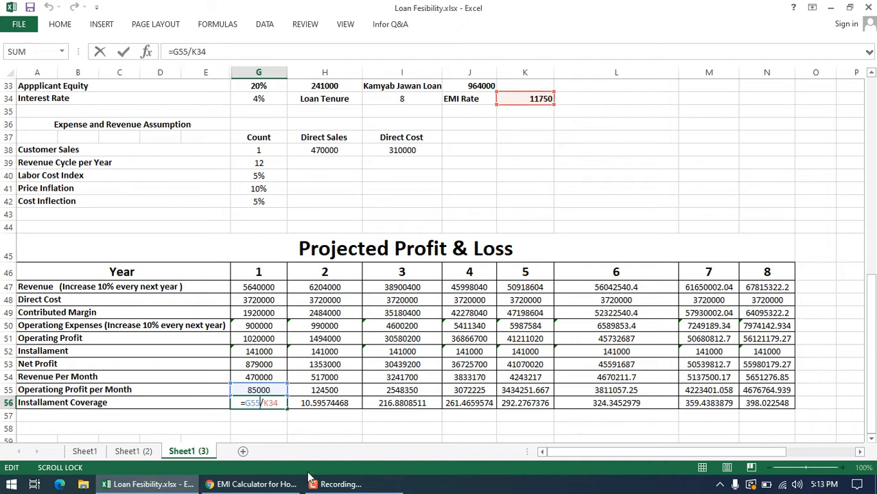
key(ctrl+Return)
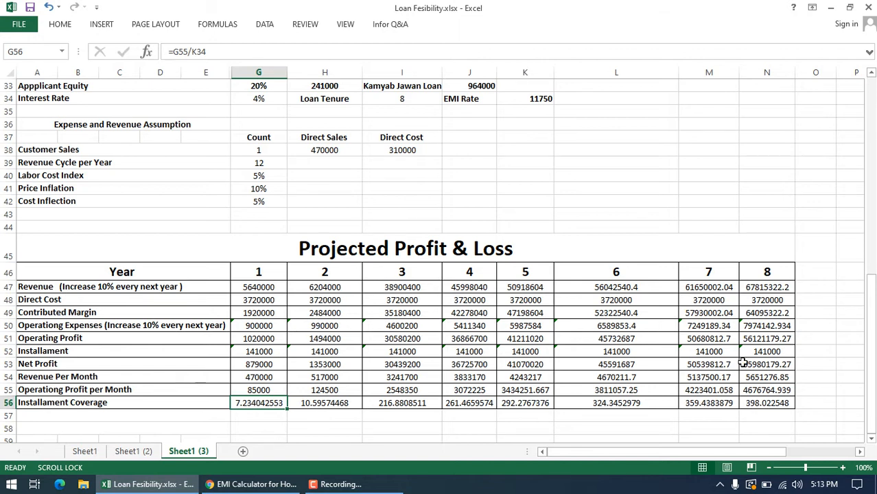
Step: Check the Revenue row's yearly increase note and inspect the year 2 Revenue formula in H47, leaving it unedited
click(157, 287)
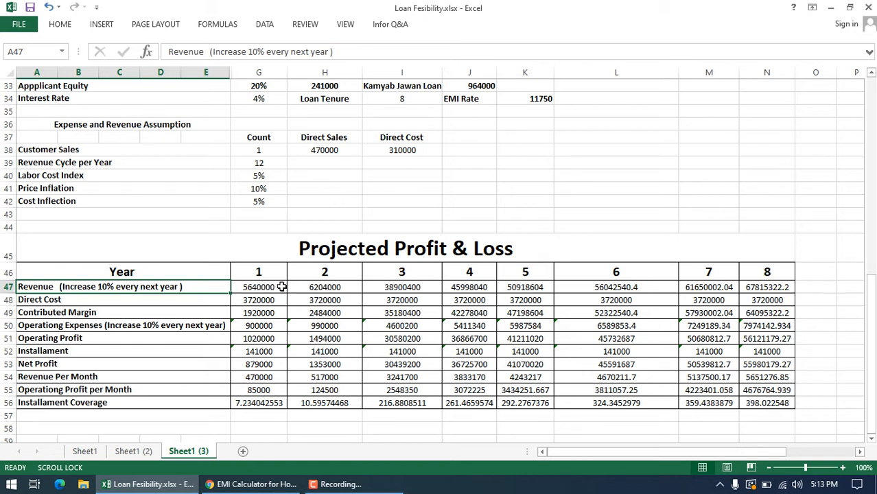
double_click(317, 288)
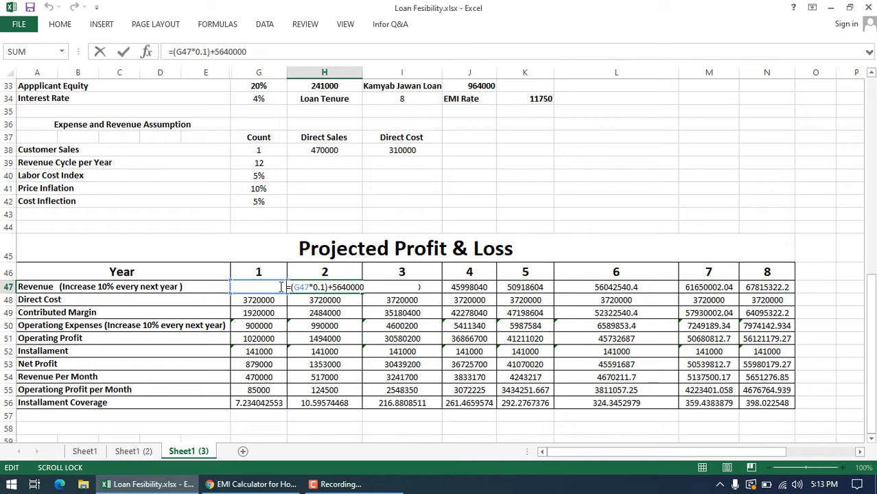
key(Escape)
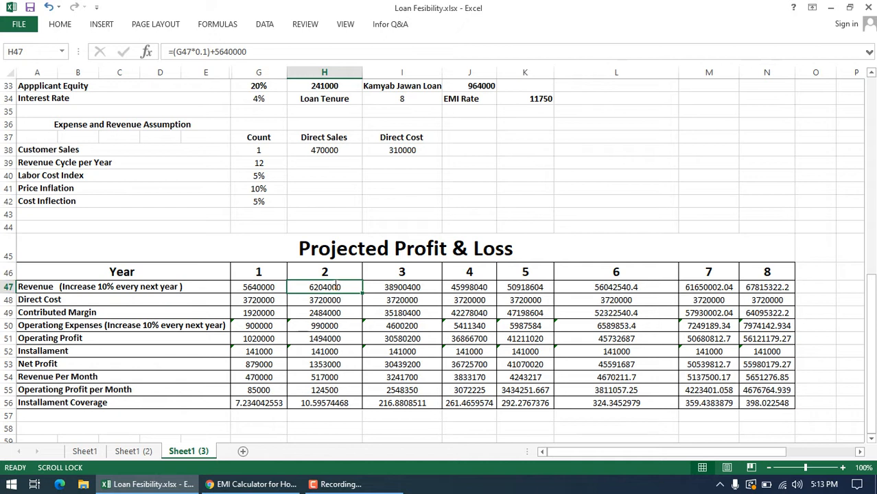
double_click(334, 288)
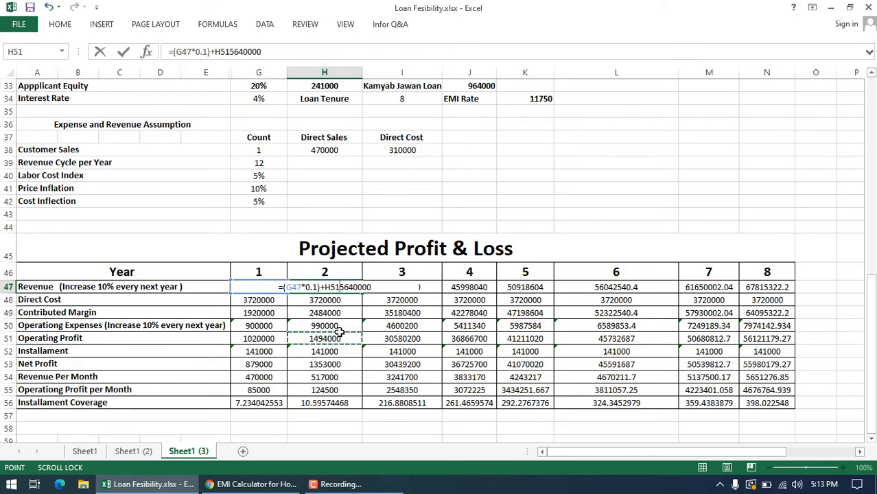
key(ctrl+Return)
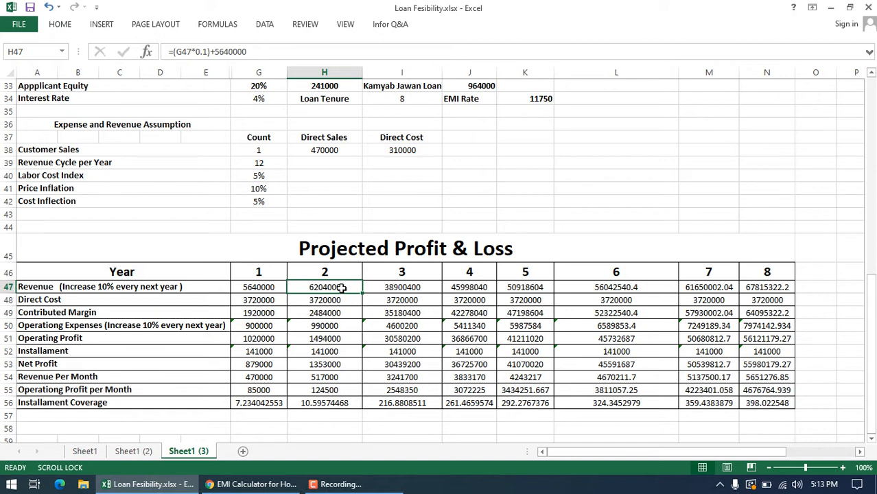
Step: Review the year 2 formulas from Direct Cost down to Installament Coverage in column H
click(340, 300)
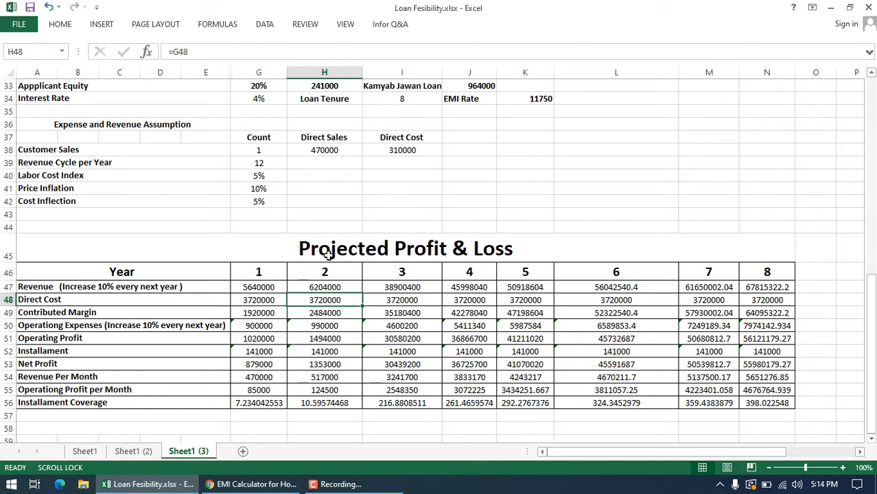
click(332, 315)
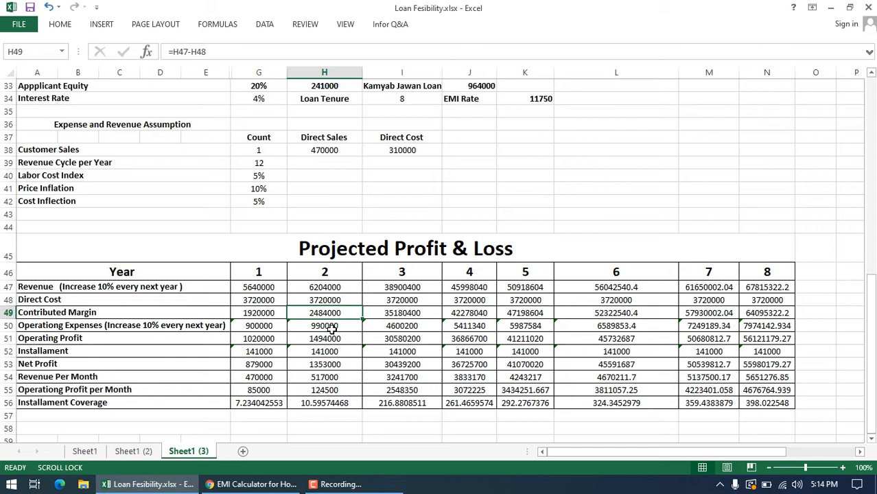
click(332, 327)
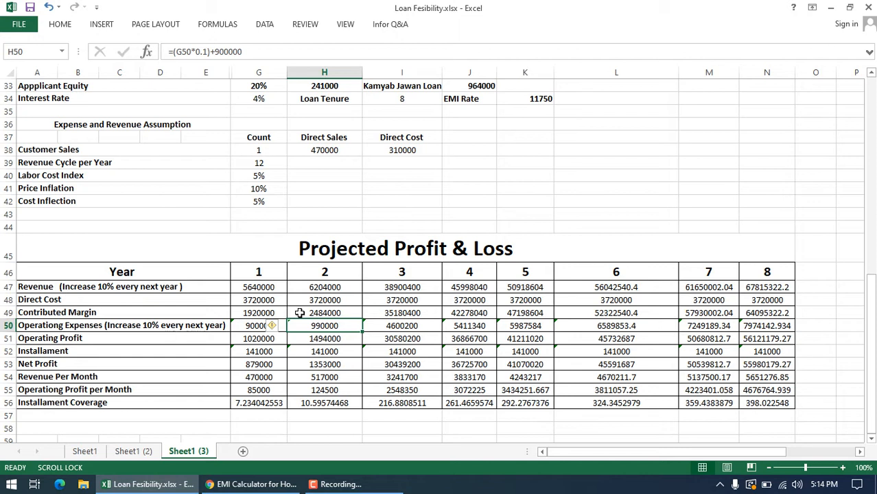
click(339, 351)
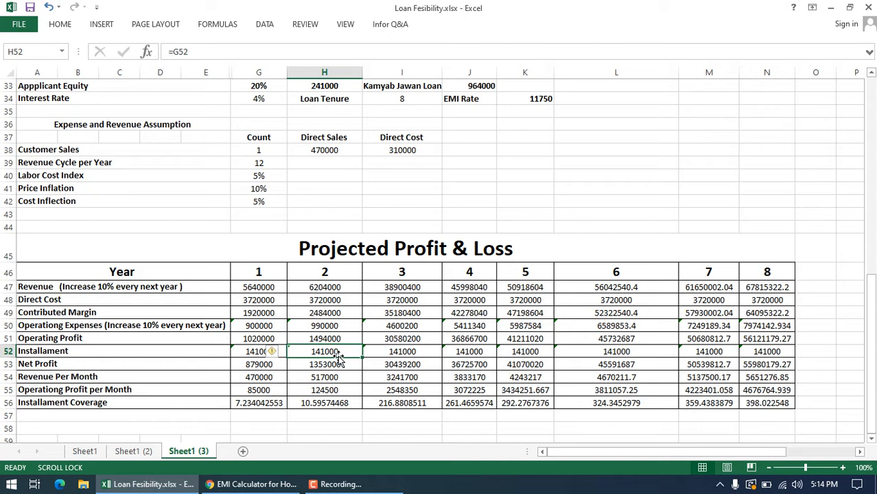
click(329, 365)
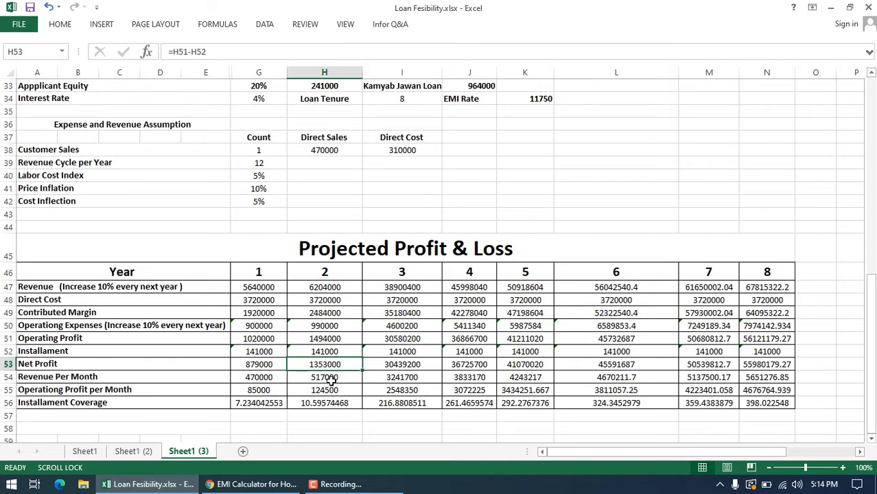
click(332, 379)
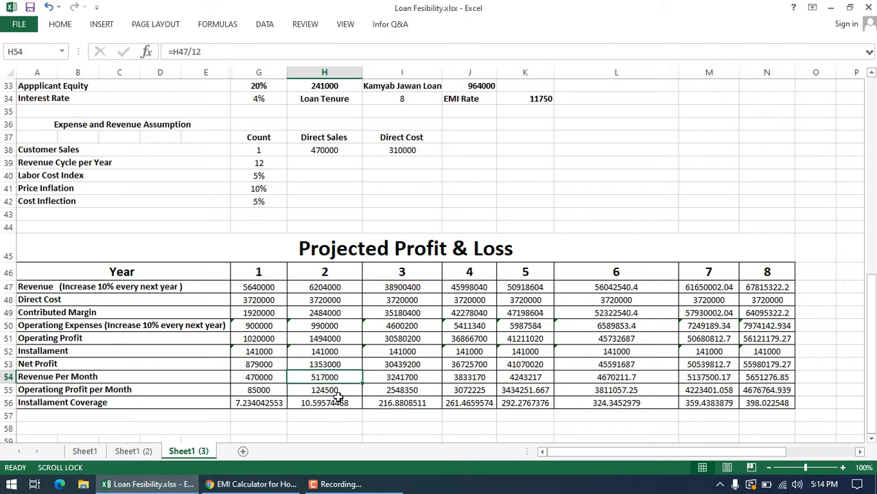
click(338, 393)
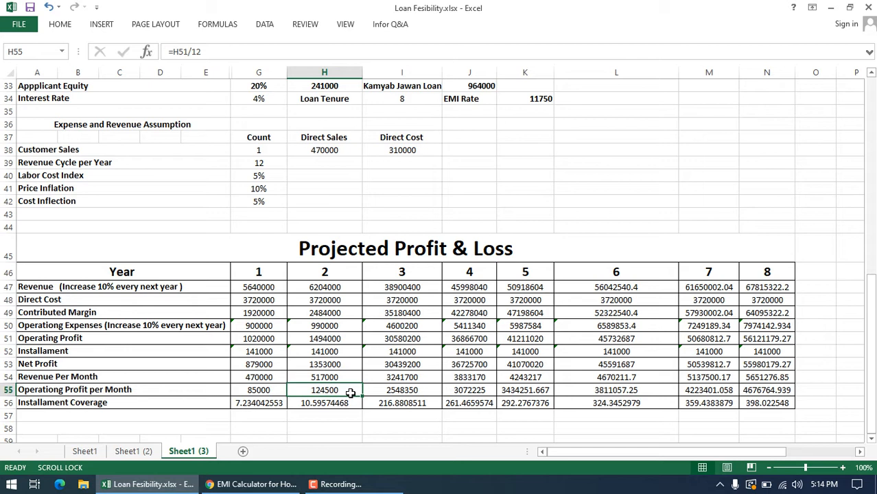
click(343, 401)
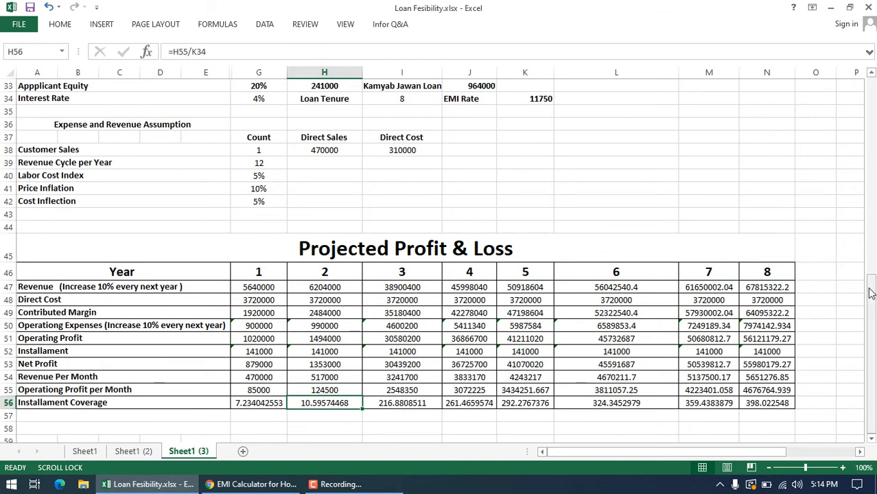
Step: Look over the UPS and LED Manufacturing profile on Sheet1, including its operating assets total, and return to the Fast Food Shop sheet
drag(870, 293, 870, 96)
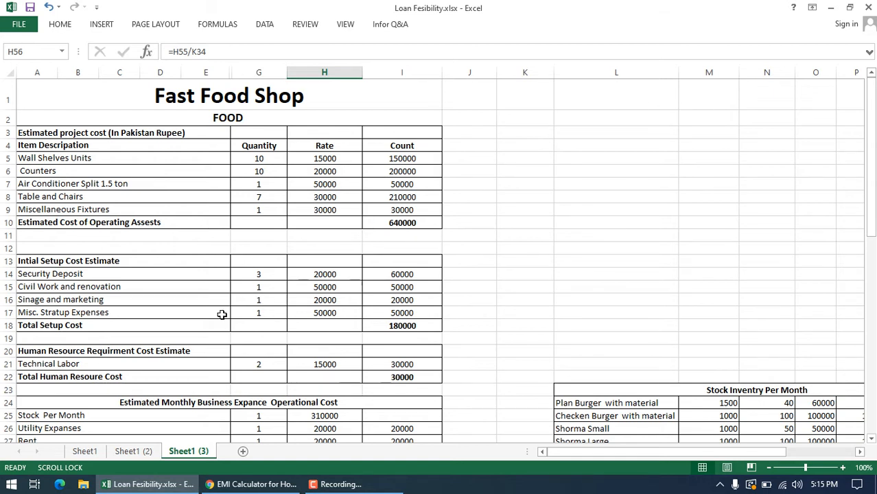
click(84, 451)
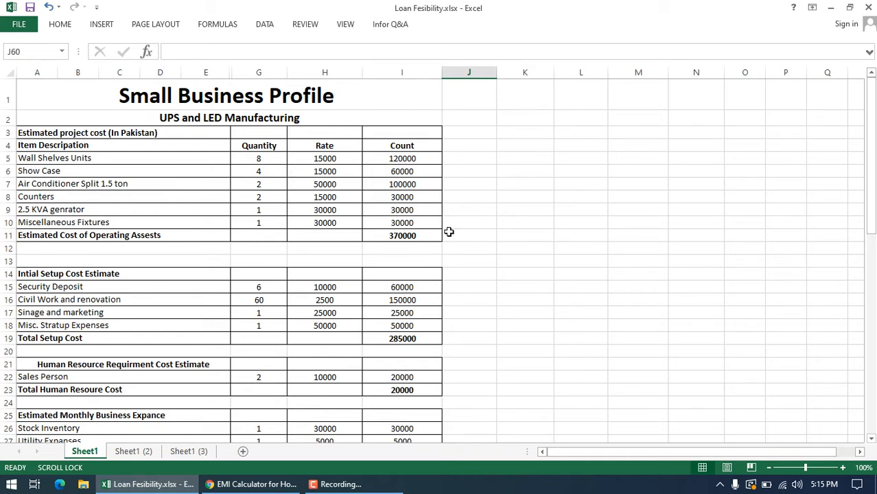
click(425, 236)
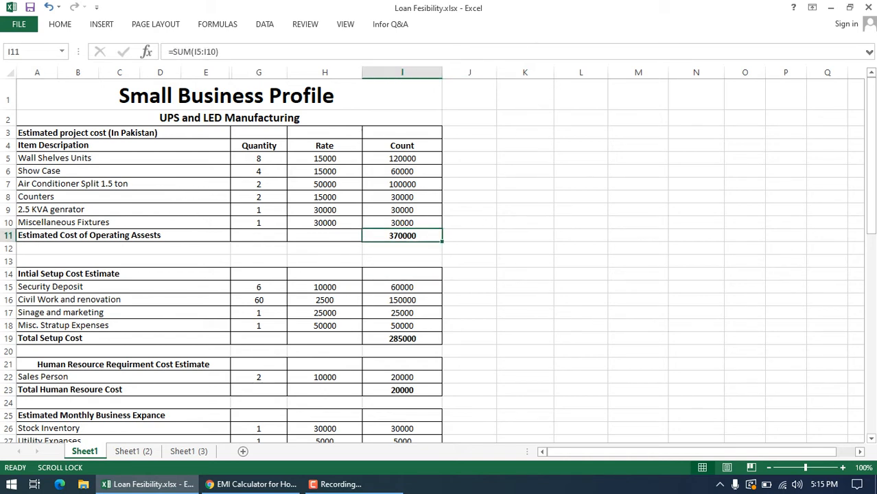
drag(869, 127, 869, 267)
click(188, 451)
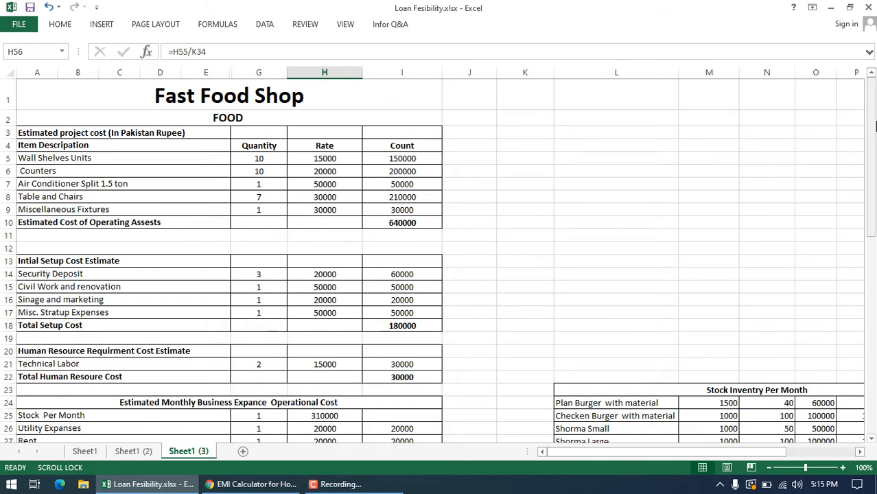
drag(872, 197, 872, 130)
Step: Minimize the workbook, switch to Chrome and close the EMI Calculator page to return to the Kamyab Jawan application form
click(832, 8)
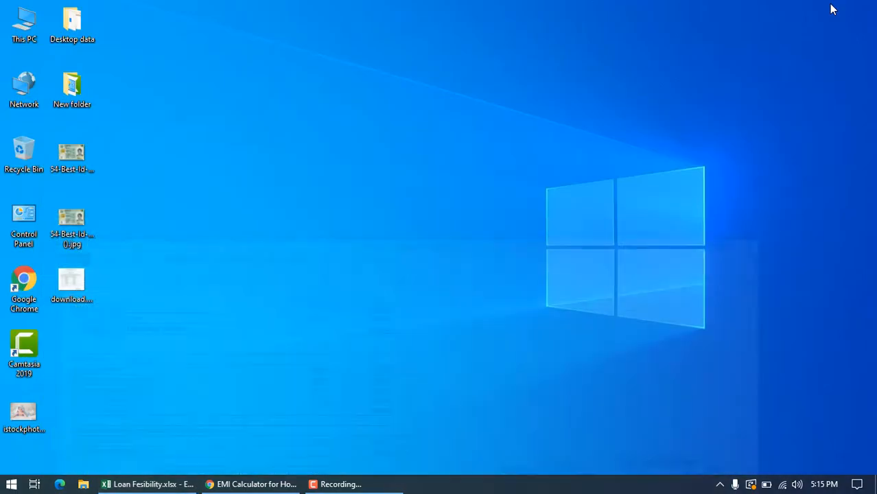
click(273, 487)
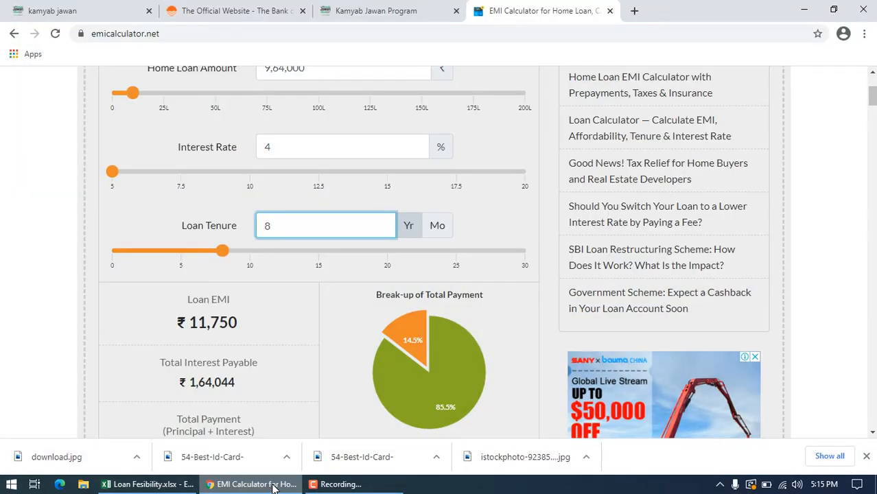
click(609, 11)
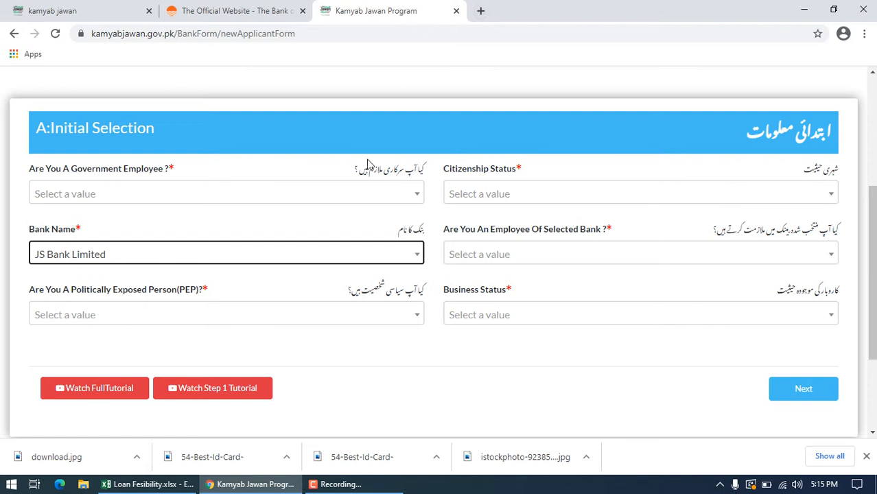
Step: In the Initial Selection section, answer No to being a government employee and set Citizenship Status to Resident
click(416, 195)
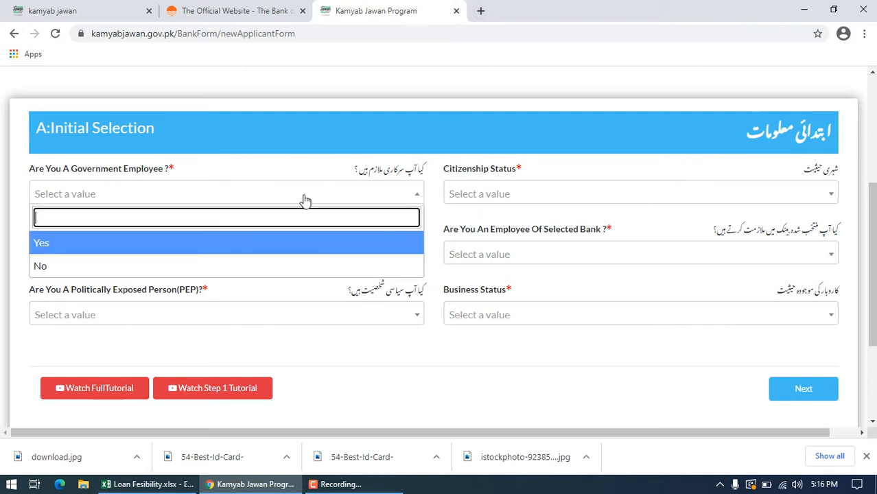
click(113, 272)
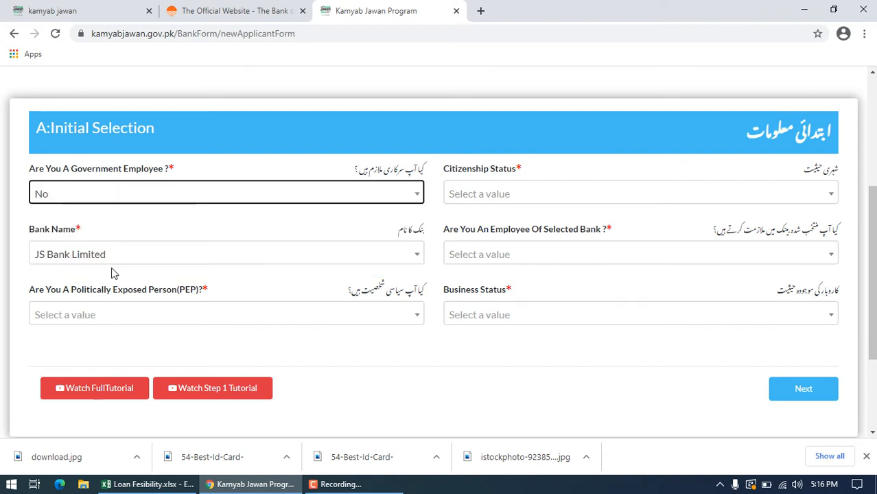
click(833, 197)
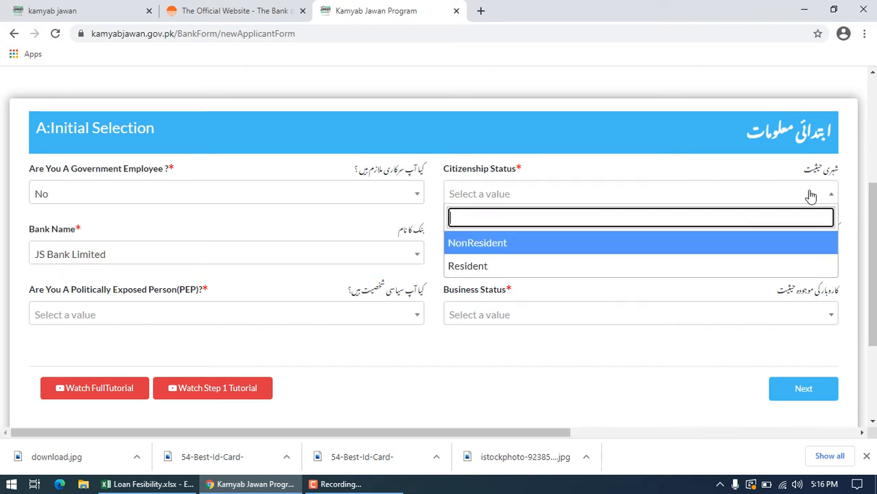
click(572, 267)
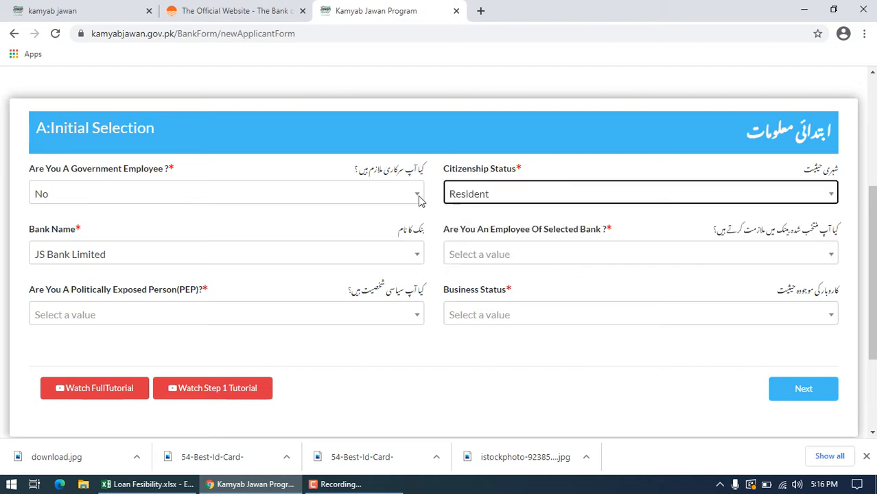
Step: Set Bank Name to Bank of Punjab and answer No to being an employee of the selected bank
click(408, 255)
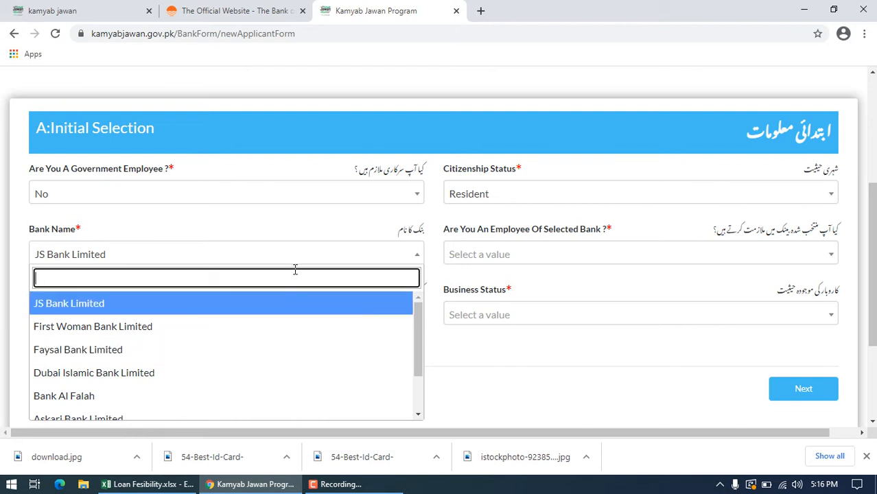
text(punjab)
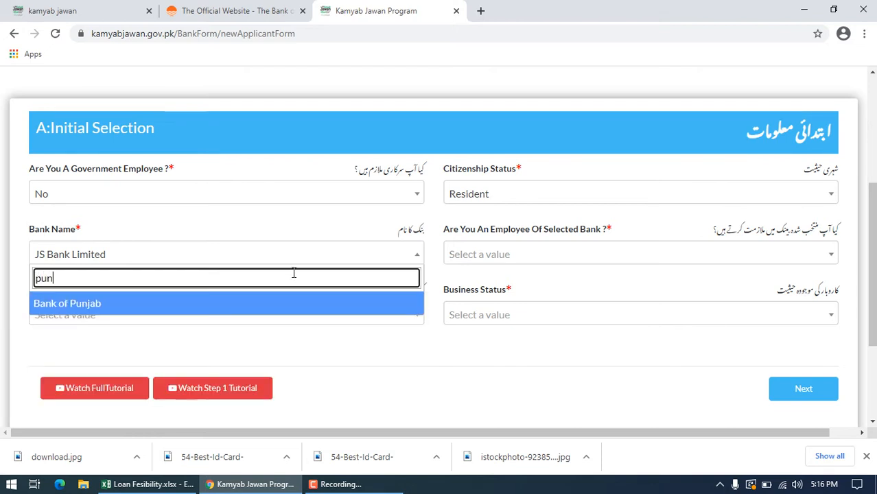
click(251, 308)
click(607, 240)
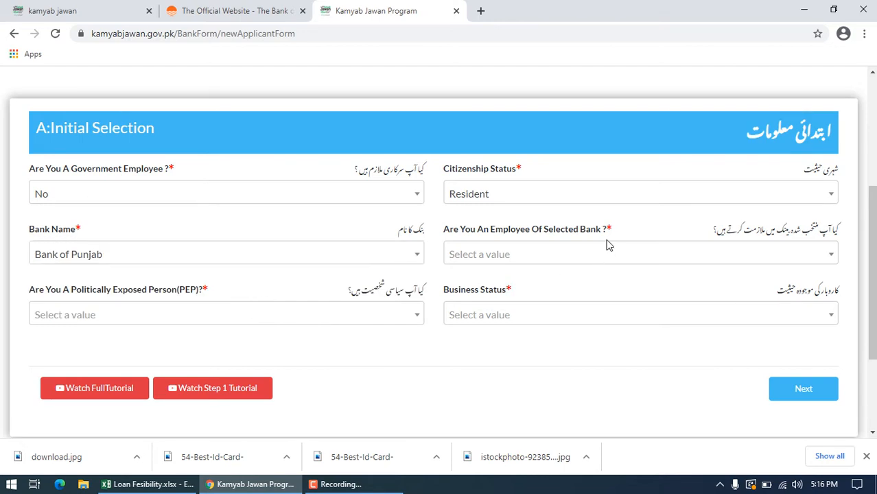
click(607, 247)
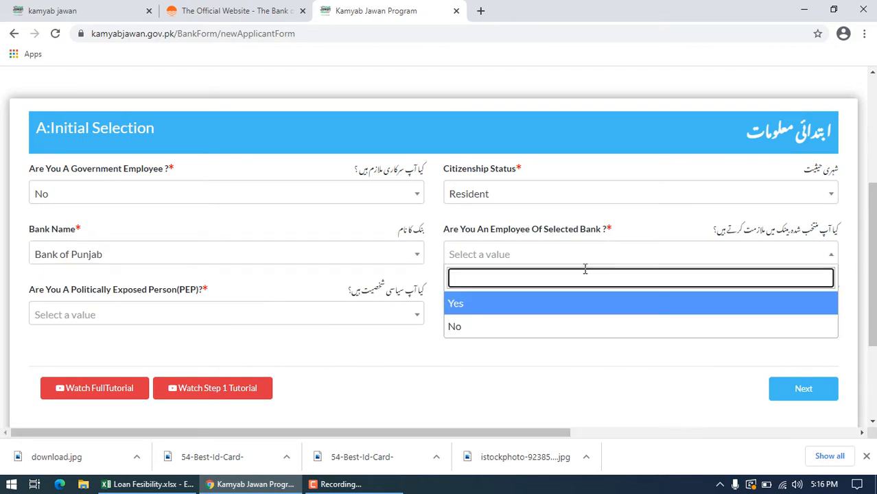
click(476, 337)
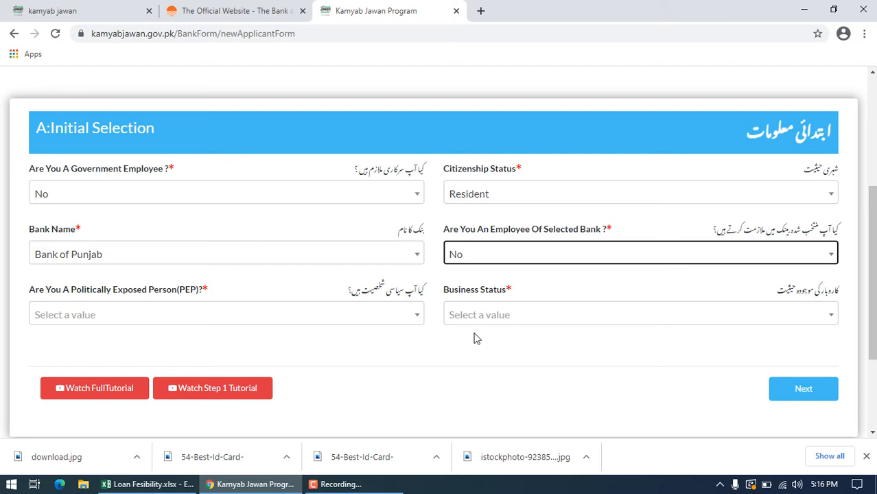
Step: Answer No to being a Politically Exposed Person, set Business Status to New Business and continue to the Personal Information section
click(413, 322)
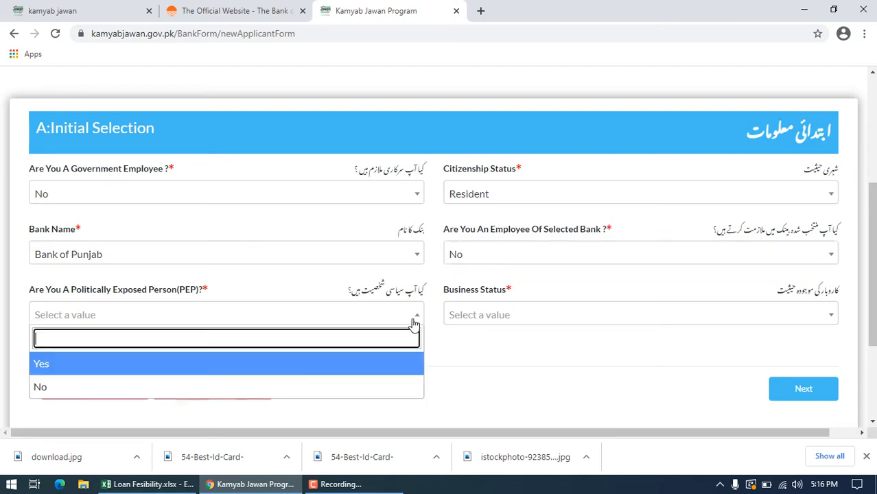
click(242, 388)
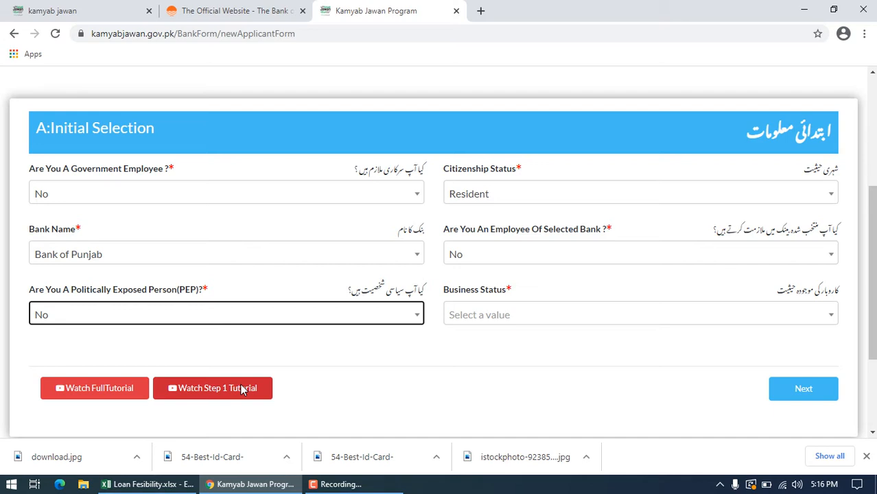
click(830, 316)
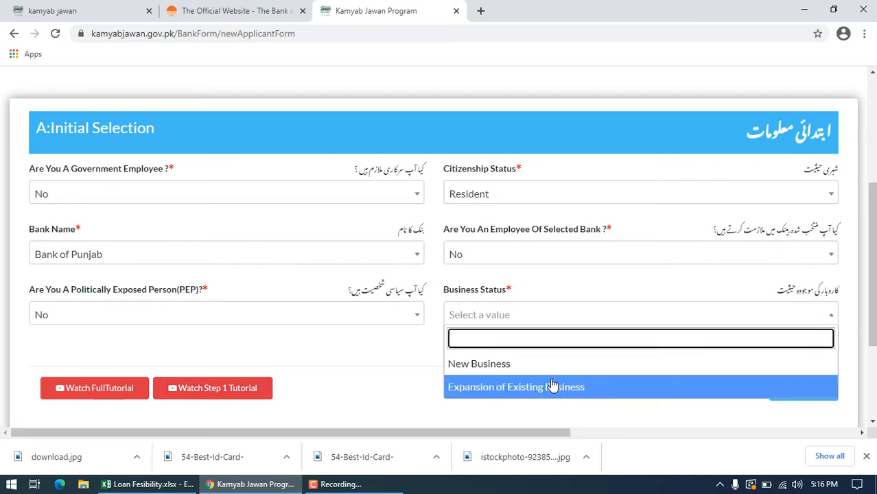
click(491, 367)
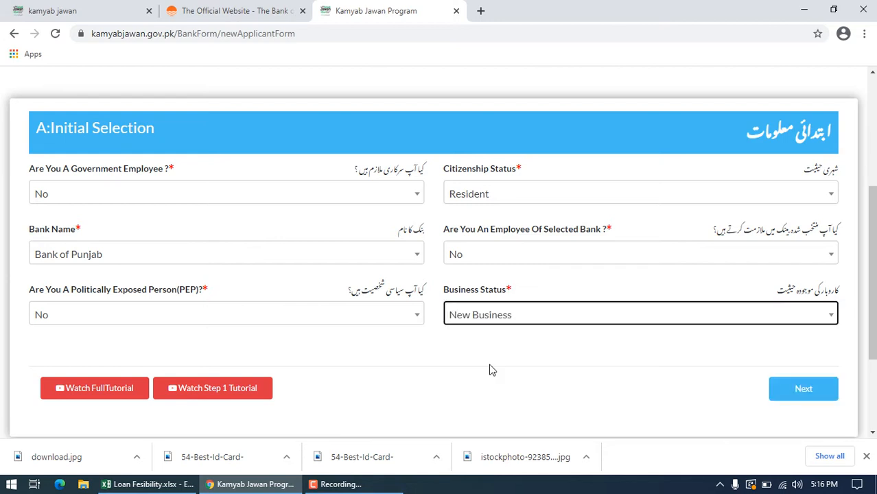
click(804, 390)
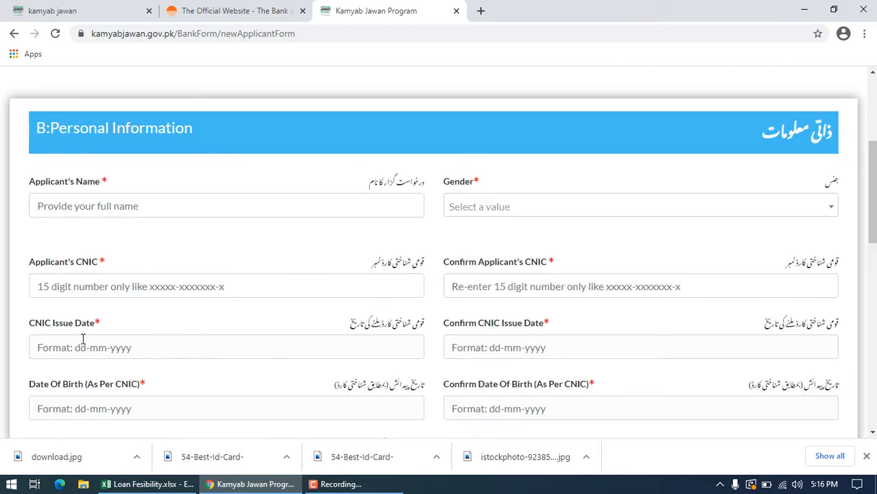
Step: Enter the applicant's name and set Gender to Male
click(138, 212)
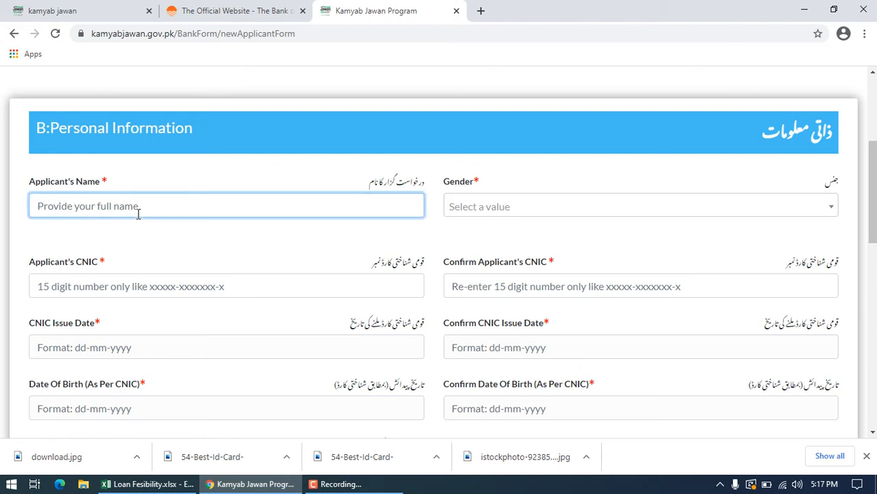
text(a)
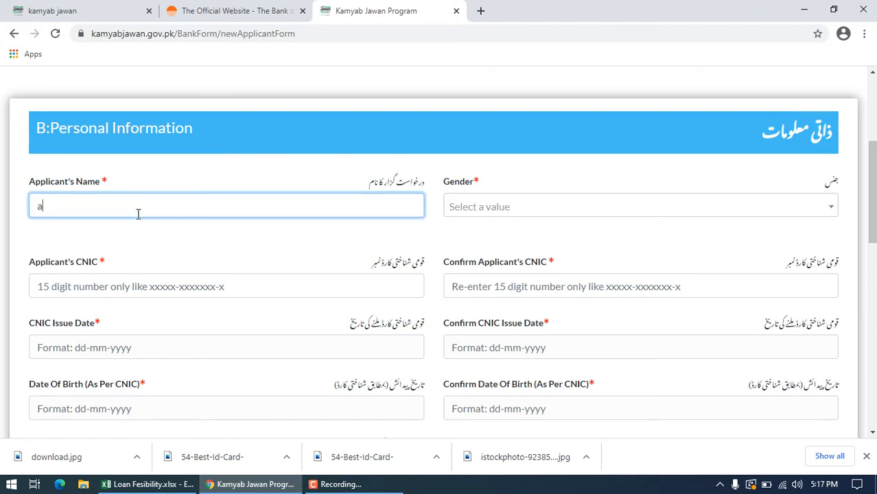
text(sif)
click(511, 212)
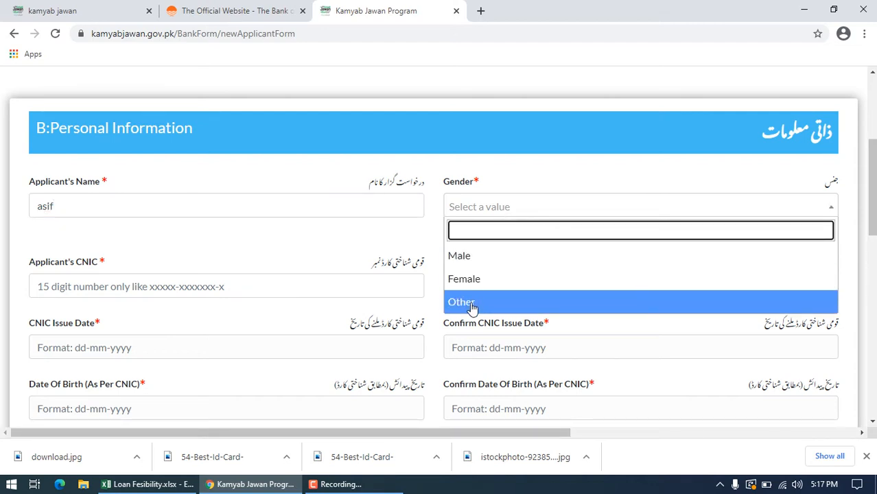
click(493, 256)
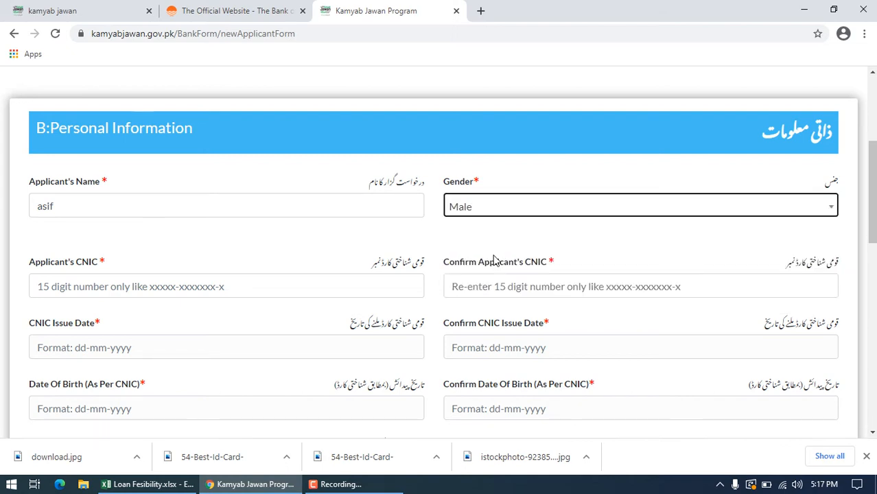
Step: Enter the applicant's national identity card number in the Applicant's CNIC field, including the dashes
click(261, 290)
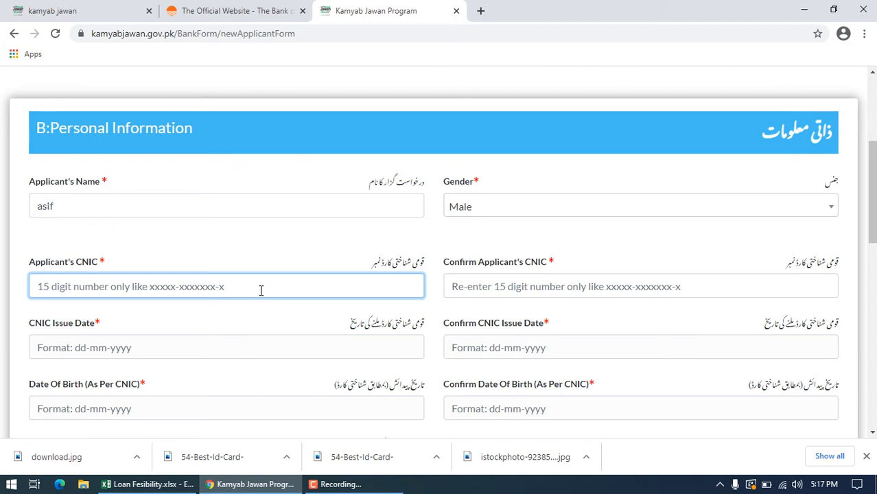
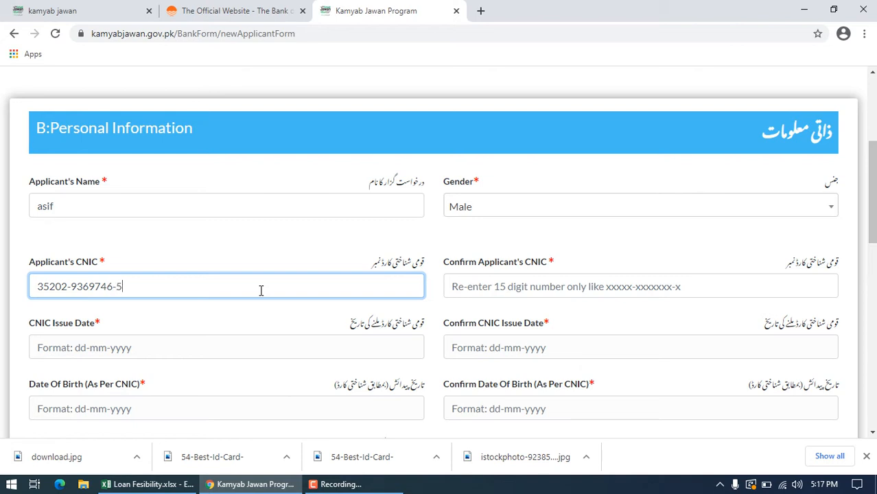
Step: Re-enter the same identity card number in the Confirm Applicant's CNIC field
click(509, 287)
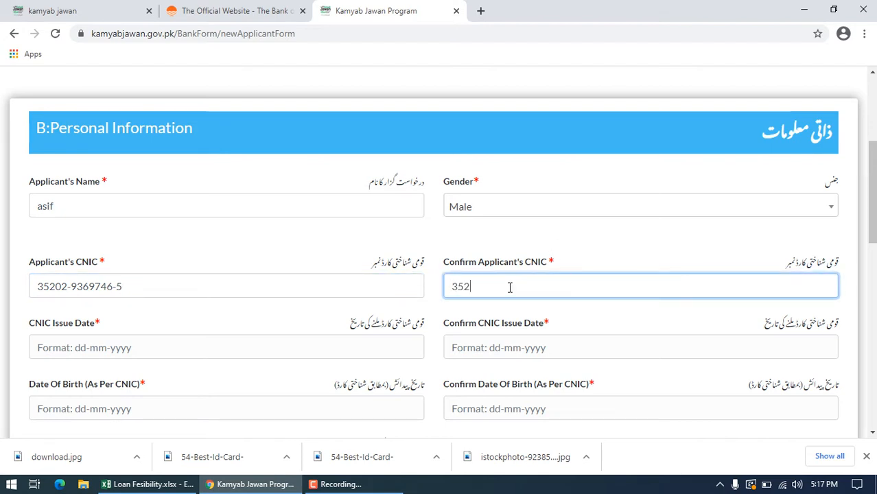
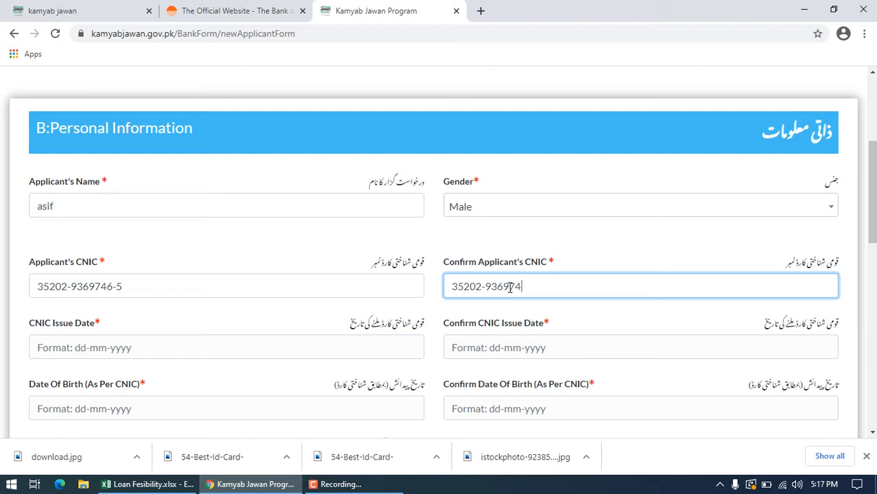
Step: Set both CNIC Issue Date and Confirm CNIC Issue Date to 06-11-2019
click(341, 351)
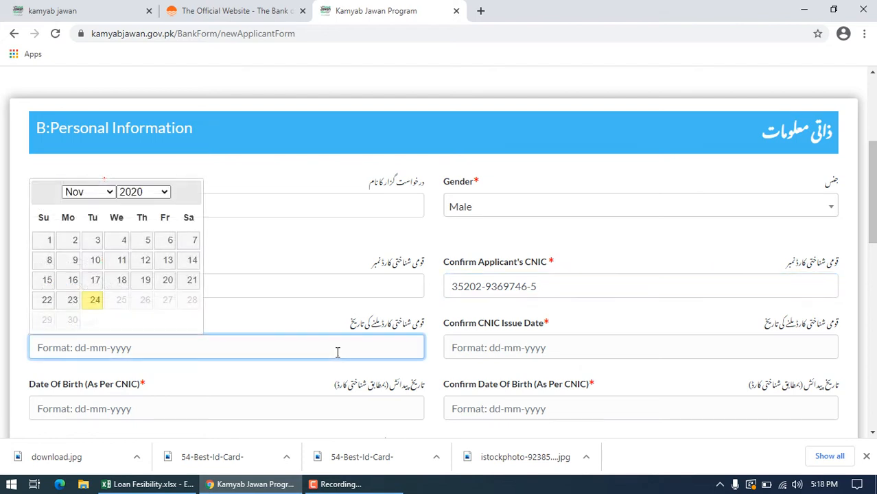
click(148, 192)
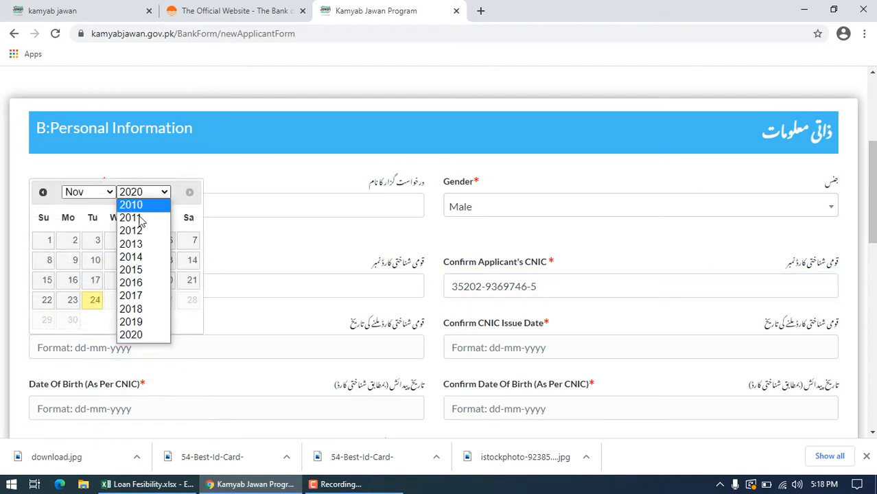
click(131, 321)
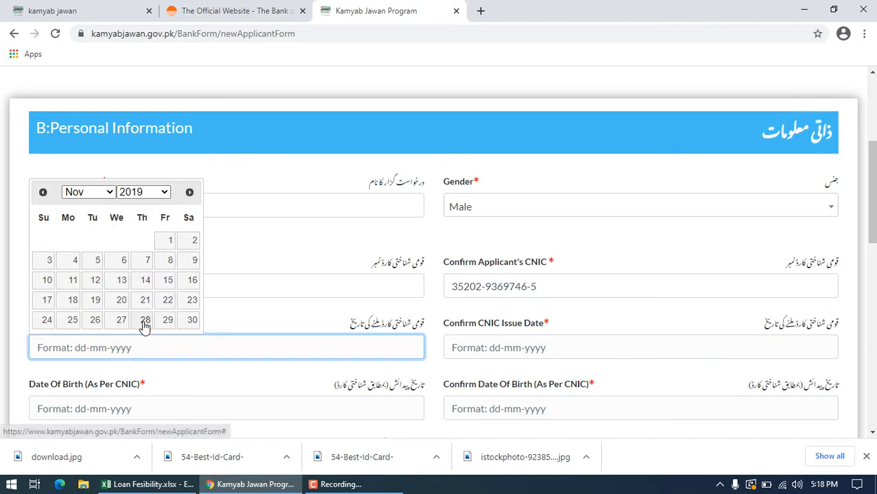
click(124, 261)
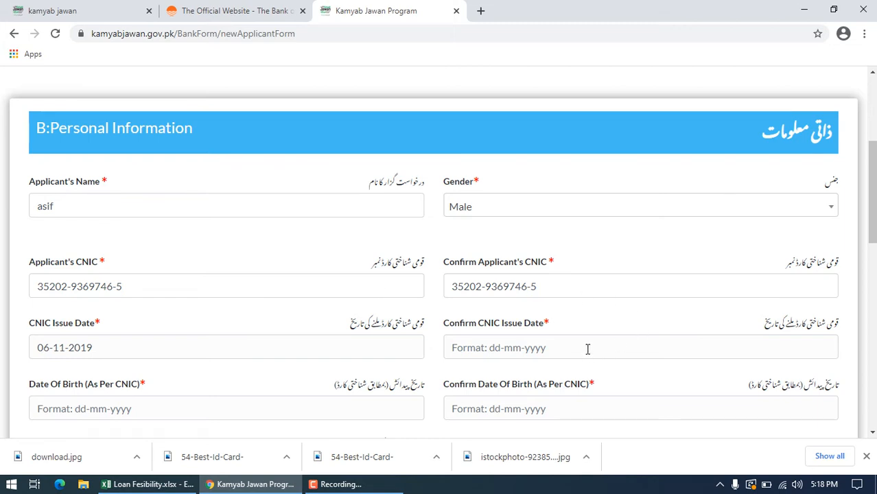
click(487, 352)
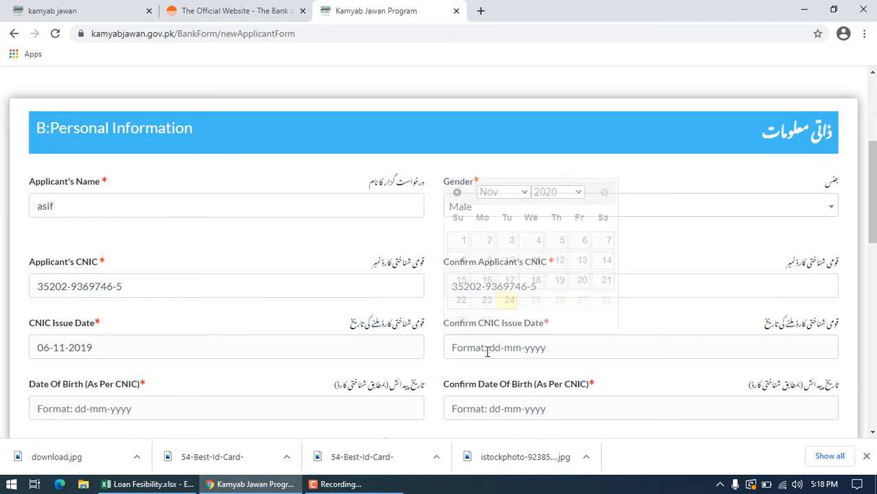
click(581, 195)
click(544, 321)
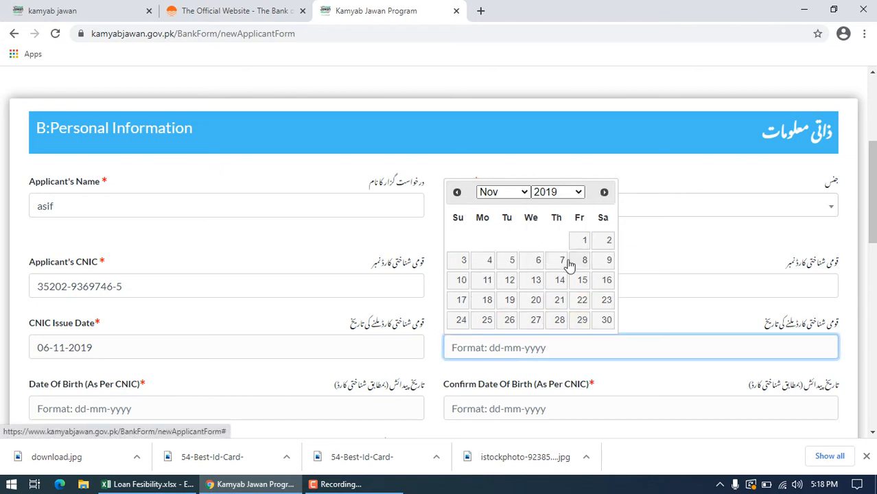
click(539, 262)
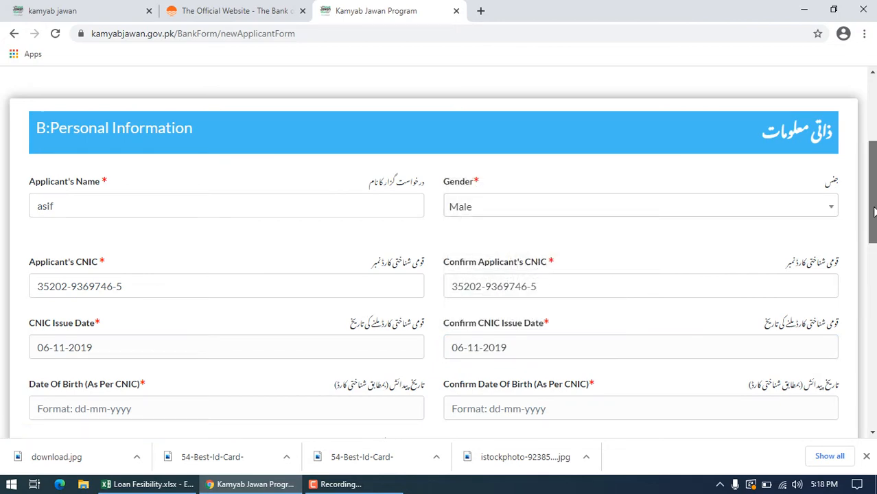
Step: Enter the applicant's date of birth in both the Date Of Birth and Confirm Date Of Birth fields
scroll(439, 253, down, 3)
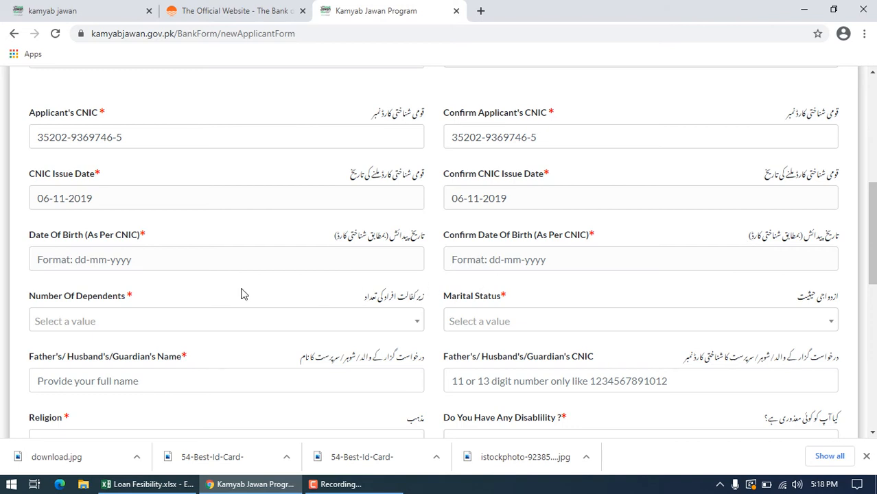
click(106, 266)
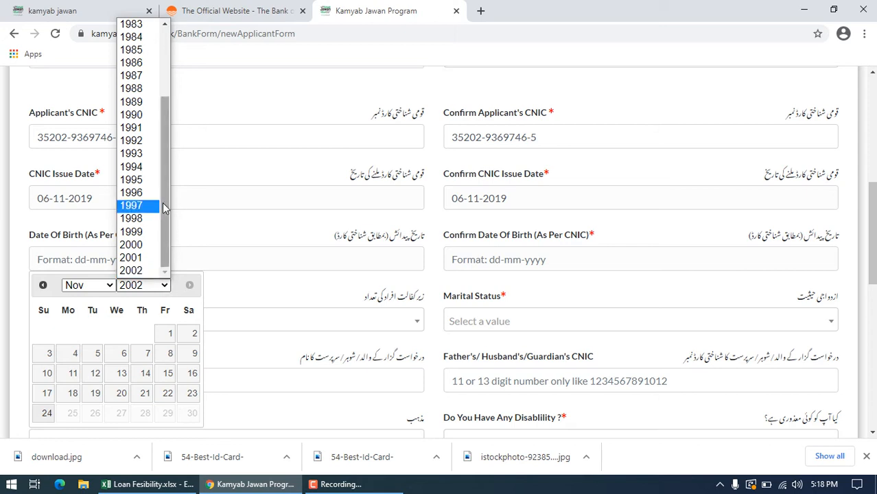
click(141, 48)
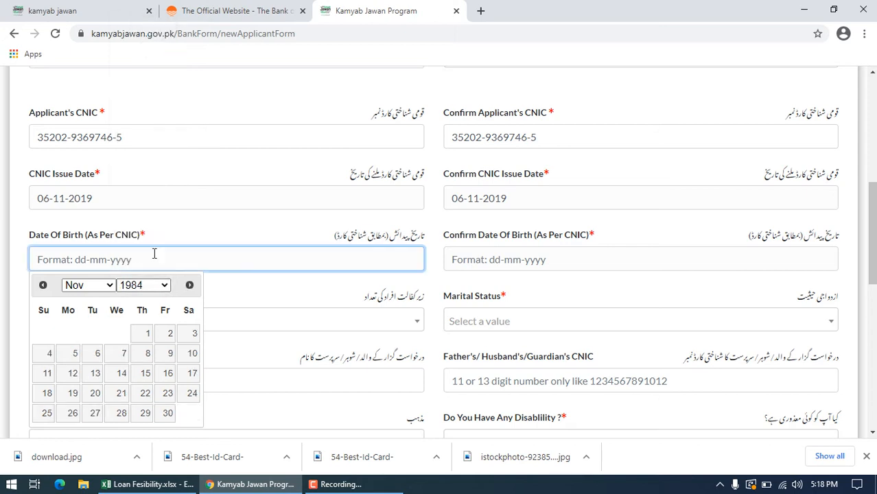
click(147, 334)
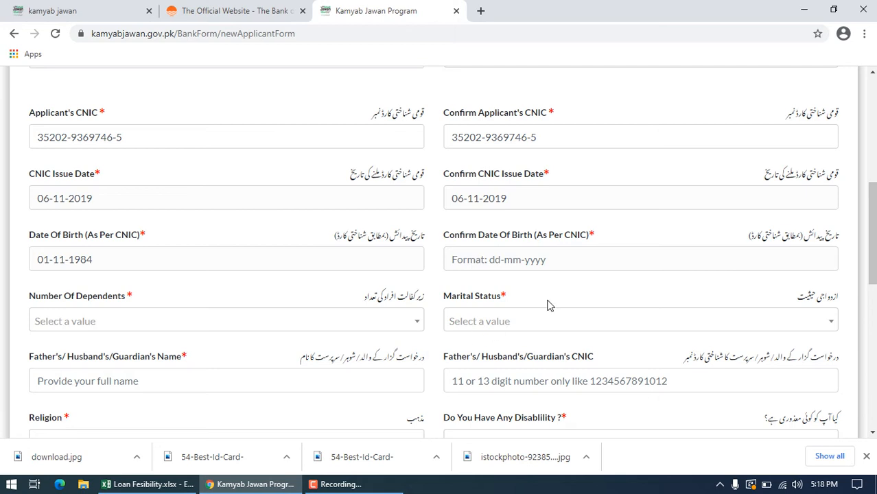
click(581, 262)
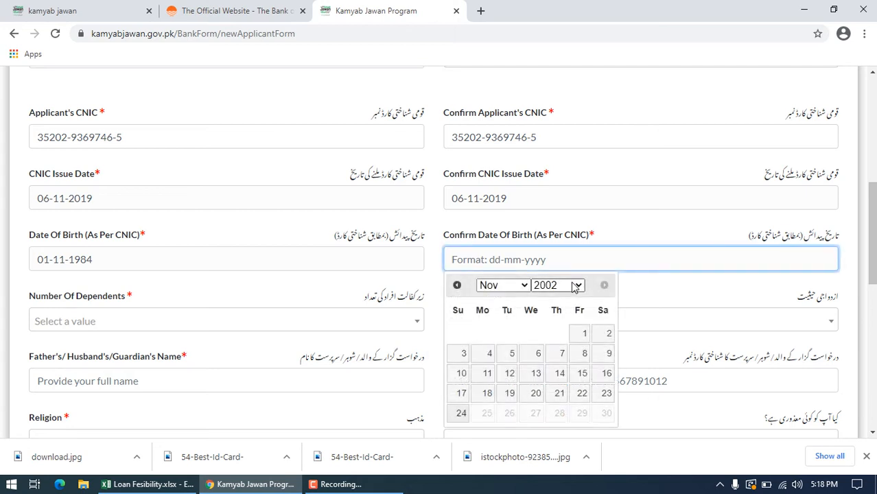
click(580, 284)
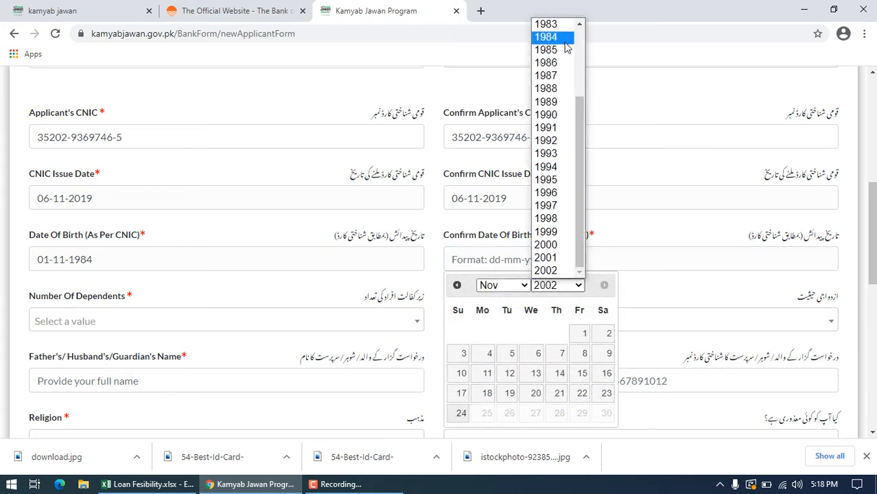
click(566, 37)
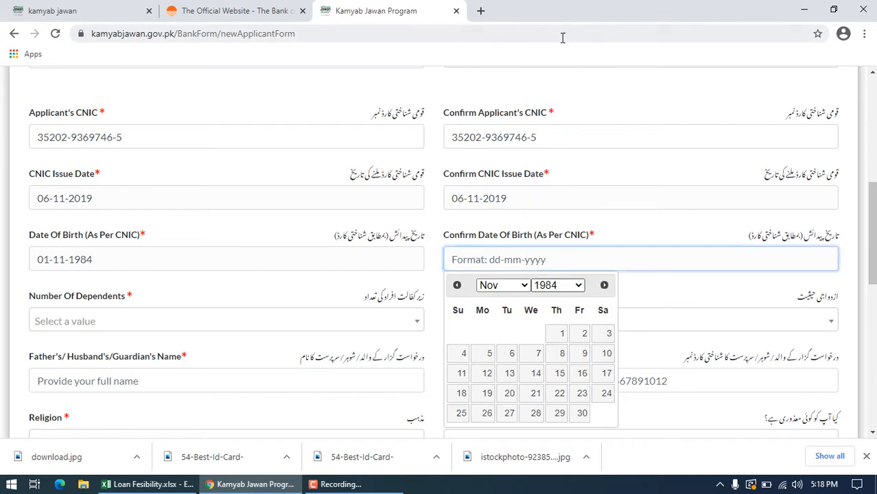
click(563, 336)
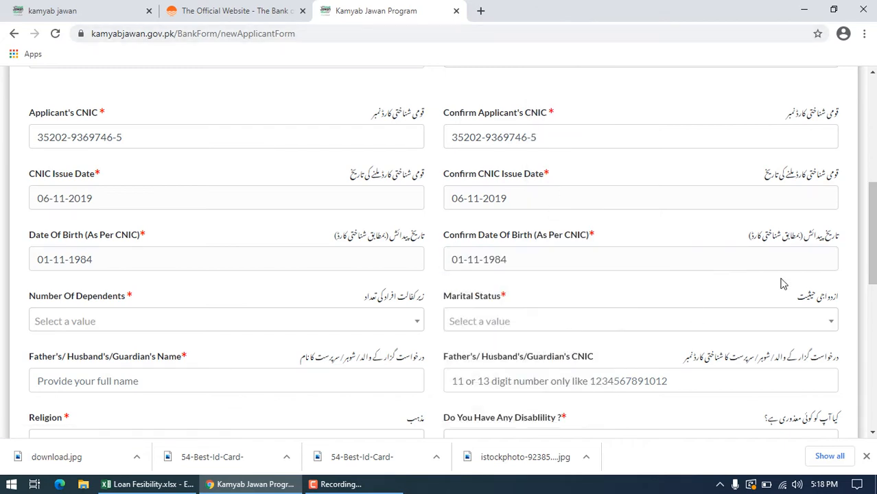
Step: Set Number Of Dependents to 5 and Marital Status to Married in the application form
drag(874, 210, 873, 238)
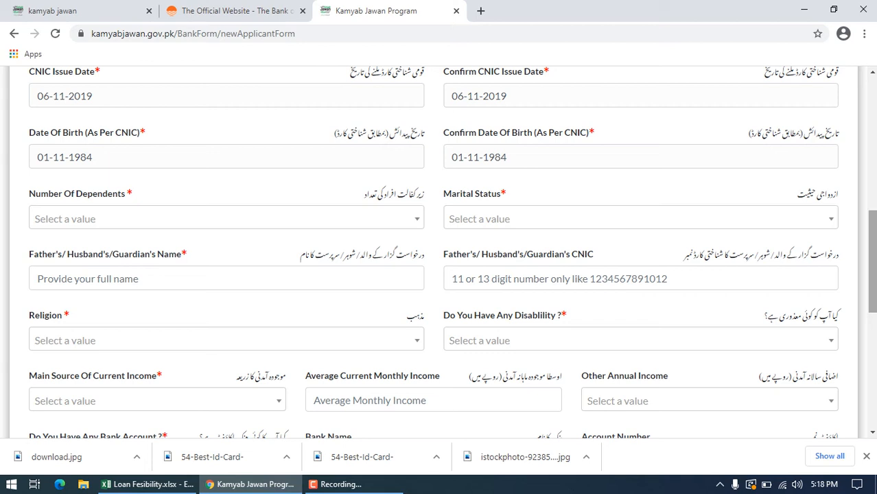
click(414, 220)
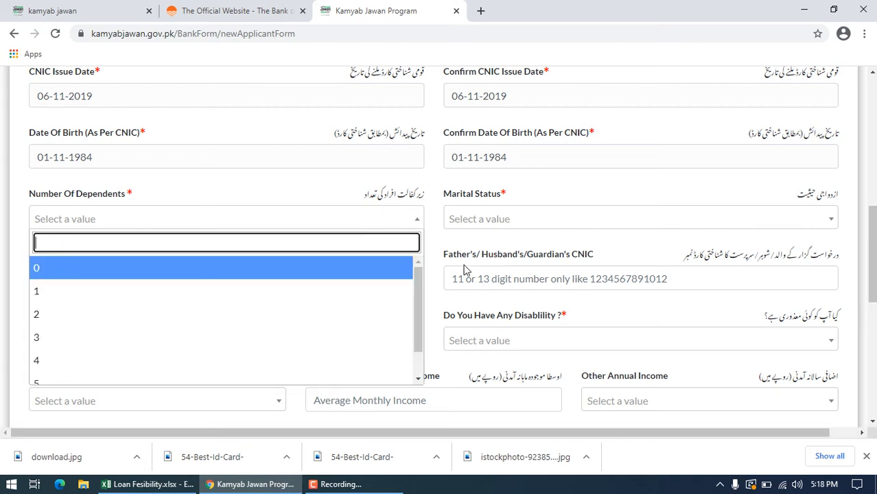
drag(418, 280, 419, 309)
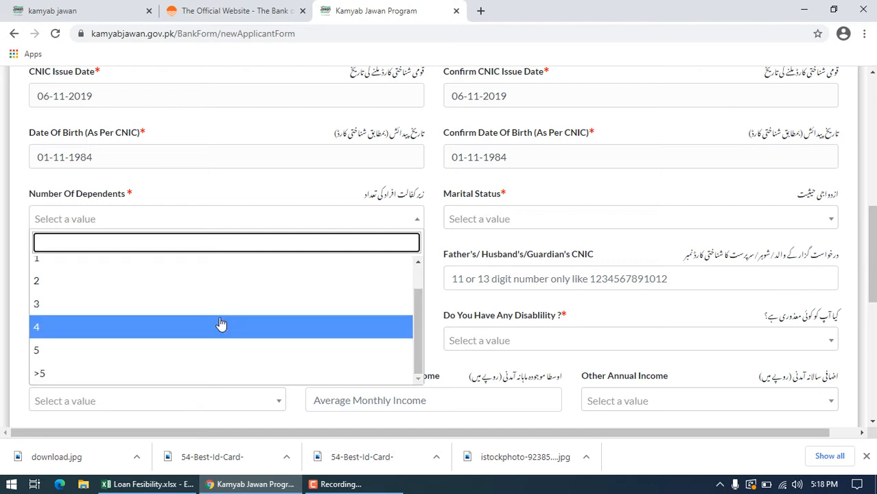
click(199, 350)
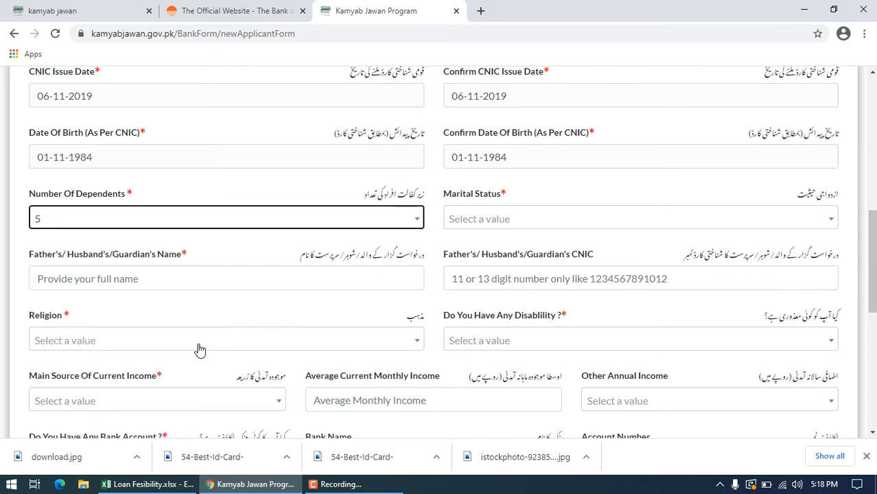
click(588, 221)
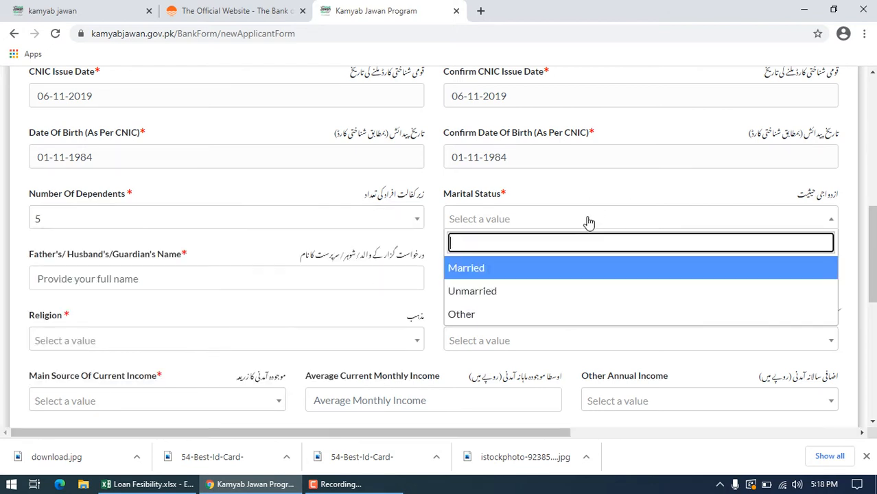
click(460, 275)
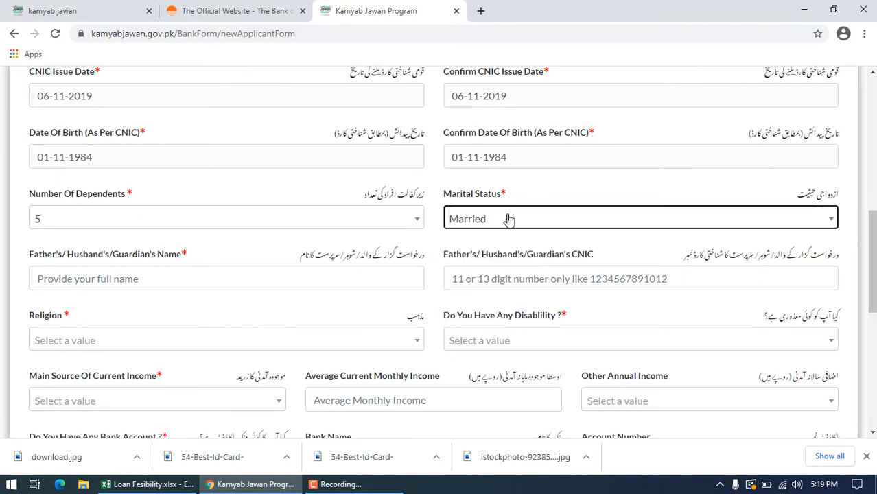
Step: Enter the father's full name in the Father's/Husband's/Guardian's Name field
click(255, 280)
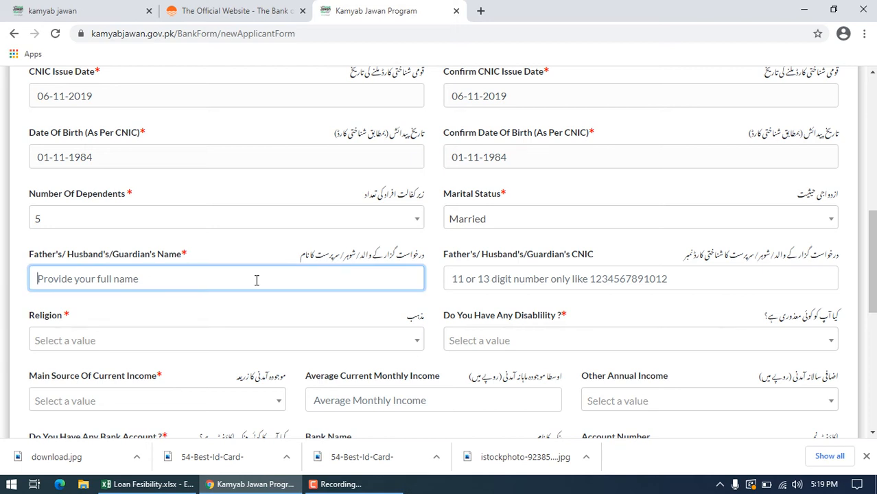
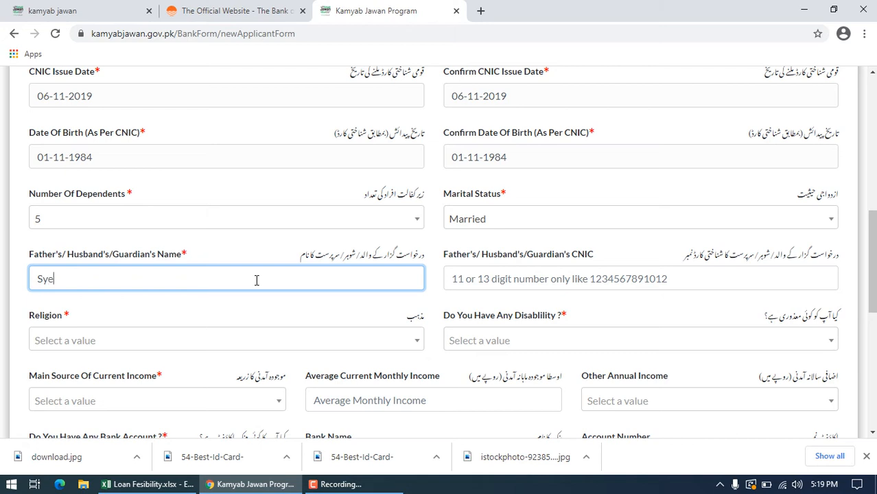
Step: View the sample national identity card image saved on the desktop, close it and return to the application form in Chrome
click(541, 277)
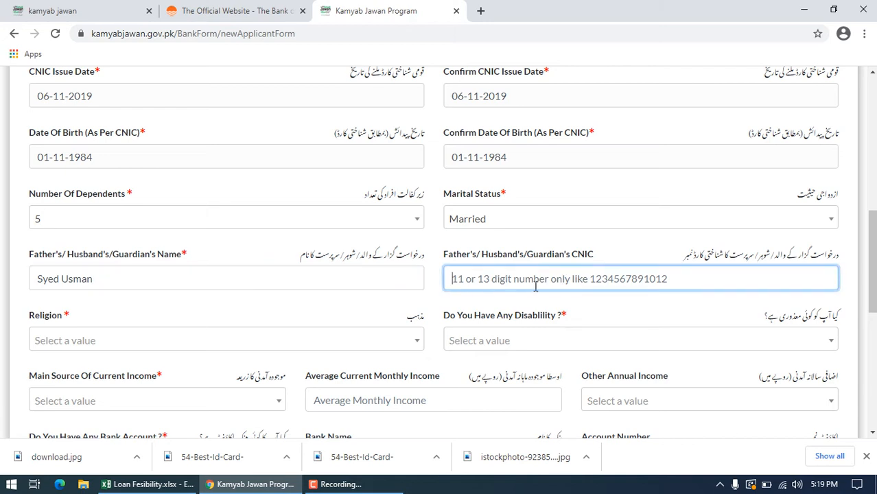
click(804, 8)
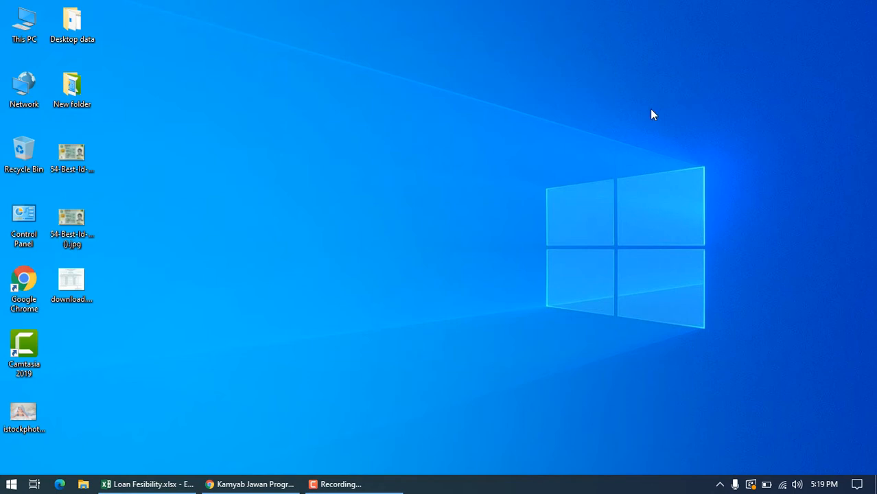
double_click(74, 164)
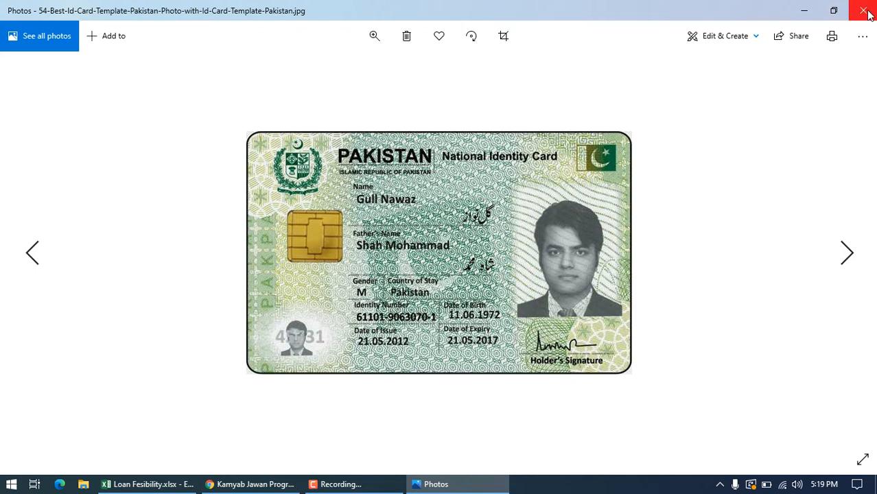
click(864, 11)
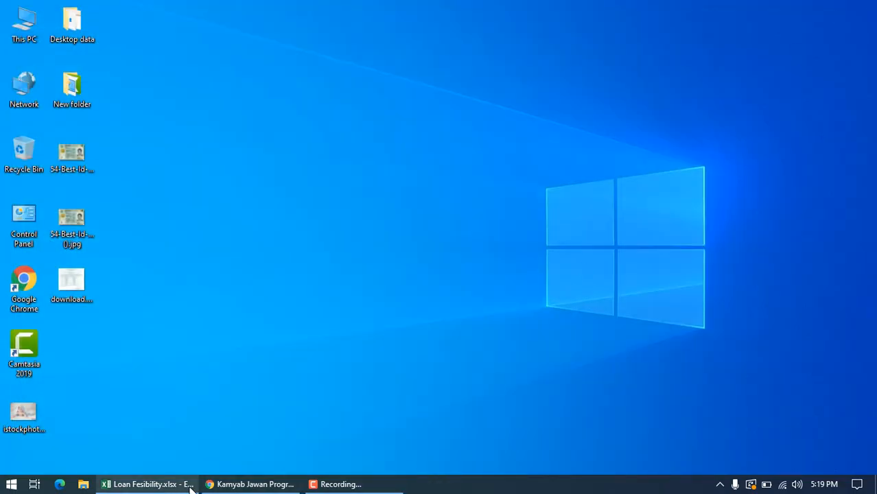
click(228, 484)
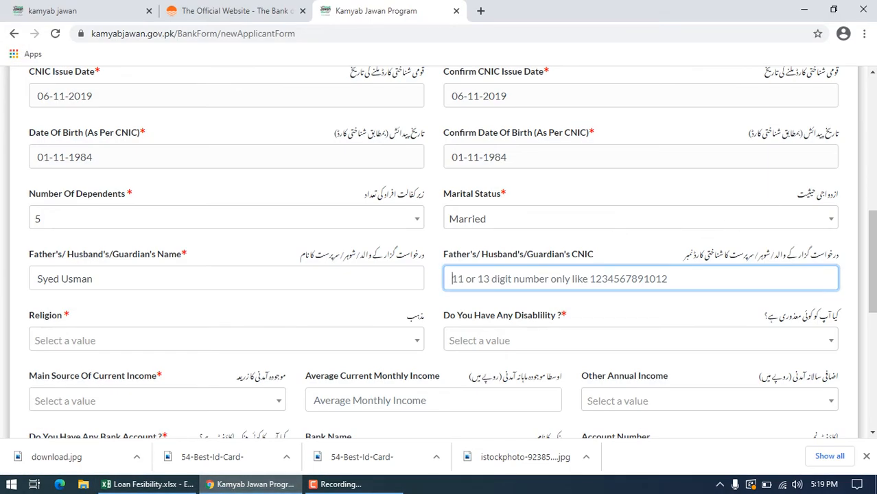
Step: Enter the father's identity card number in the Father's/Husband's/Guardian's CNIC field
scroll(874, 227, up, 2)
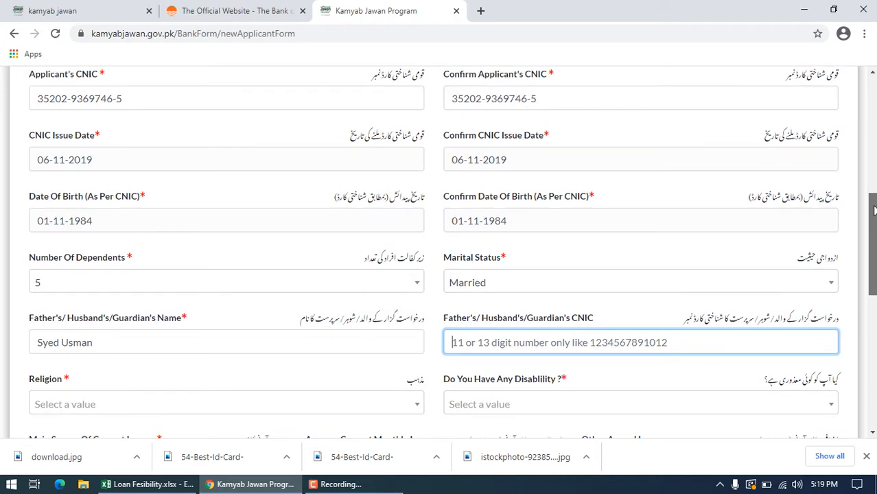
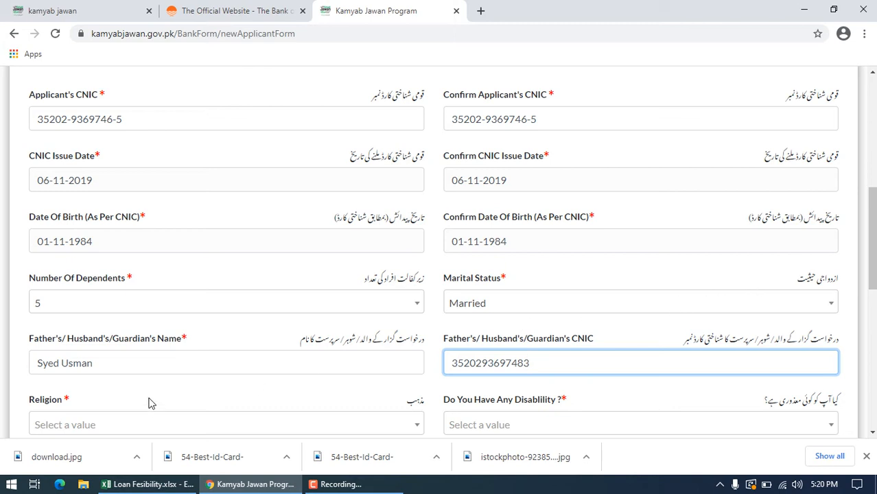
Step: Set Religion to Islam and answer No to the disability question in the application form
click(133, 423)
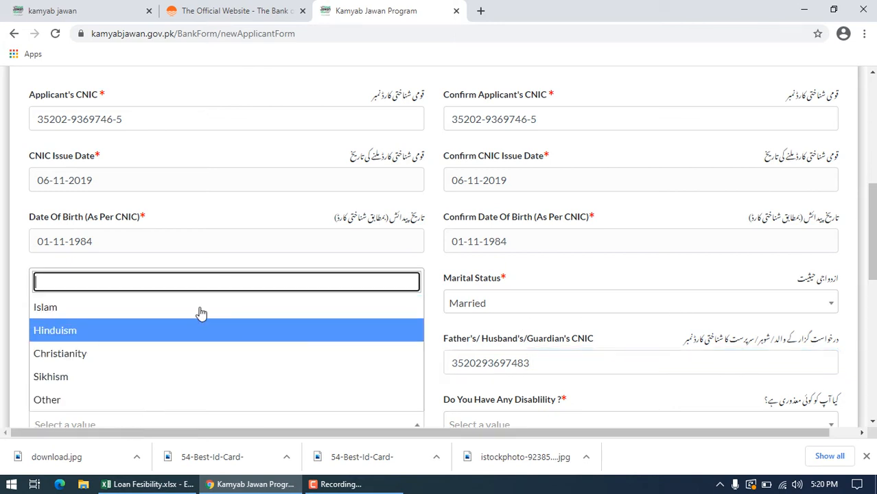
click(231, 241)
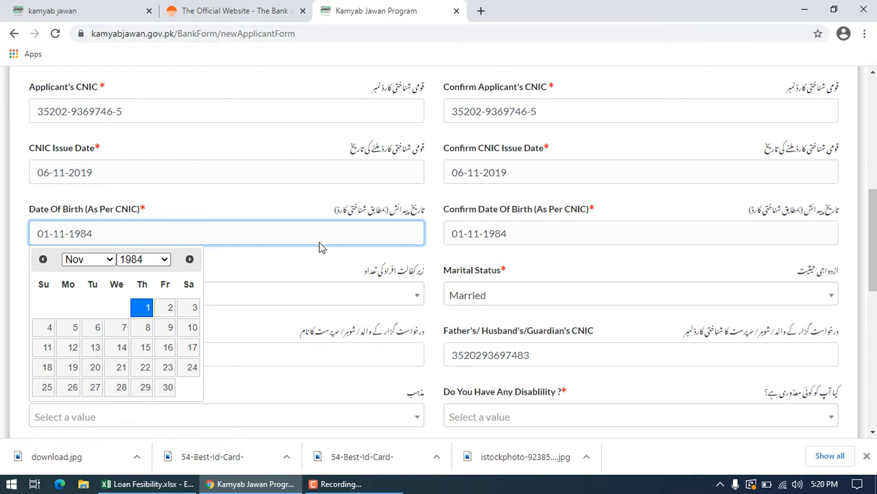
click(297, 273)
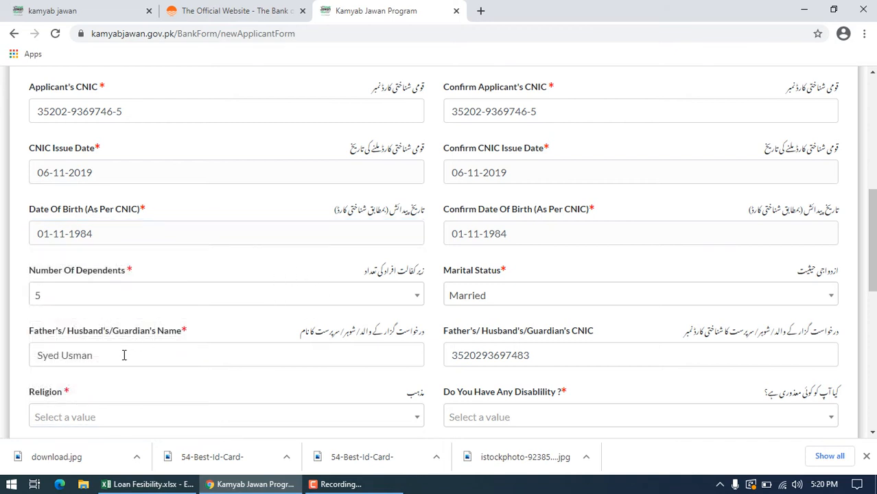
click(122, 415)
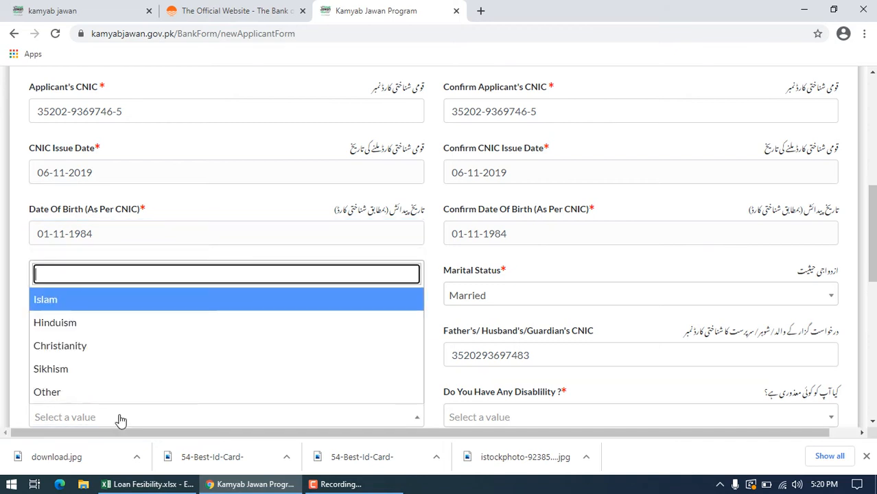
click(91, 296)
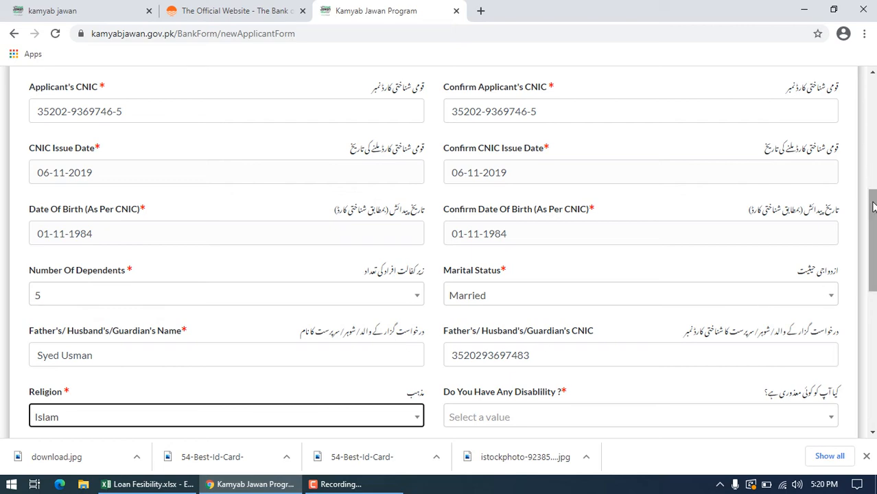
drag(871, 196, 871, 234)
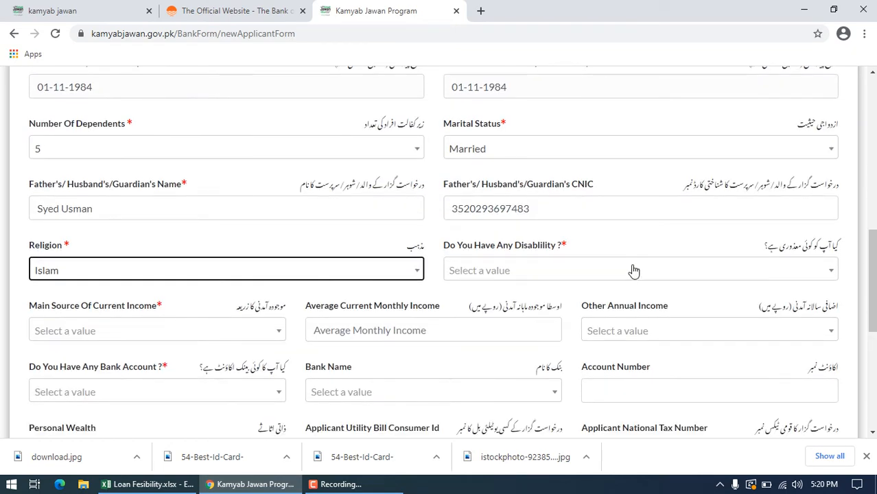
click(549, 274)
click(473, 346)
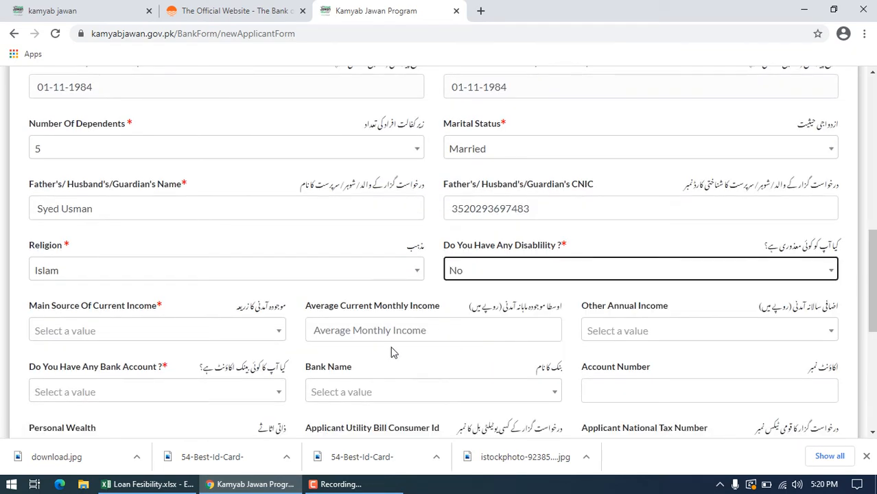
Step: Set Main Source Of Current Income to Income from Salary and Average Current Monthly Income to 50000
click(274, 334)
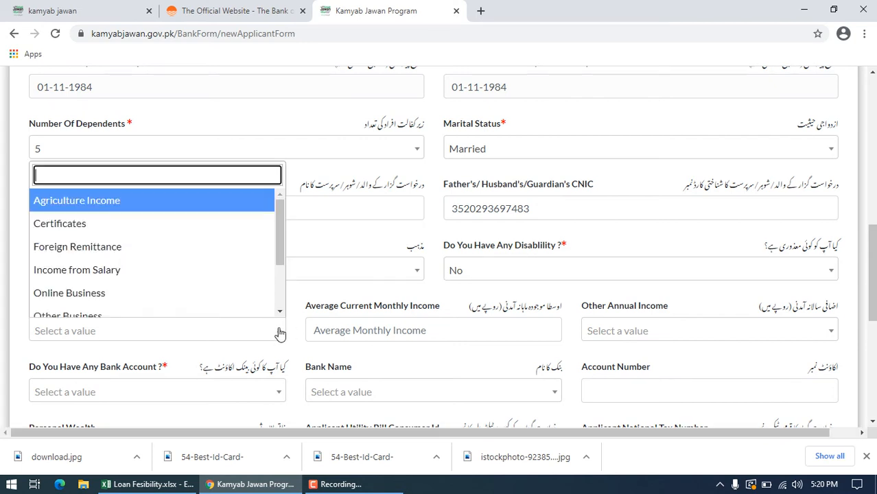
drag(275, 232, 280, 264)
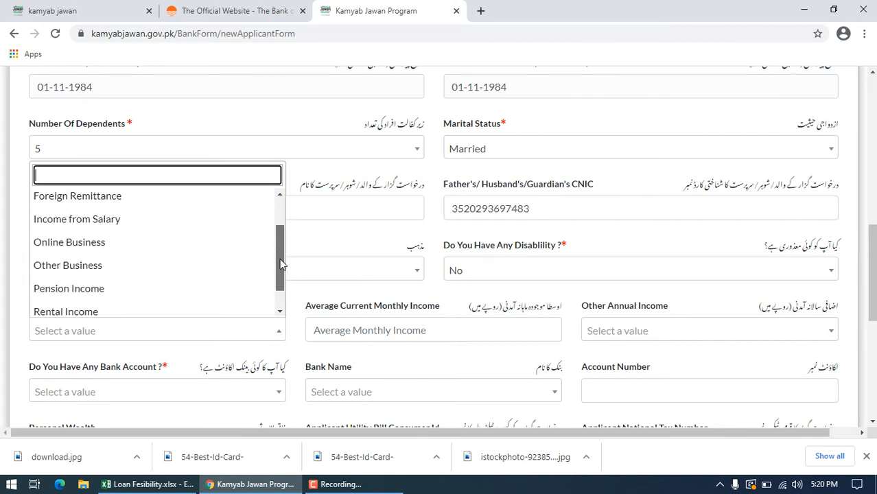
click(185, 218)
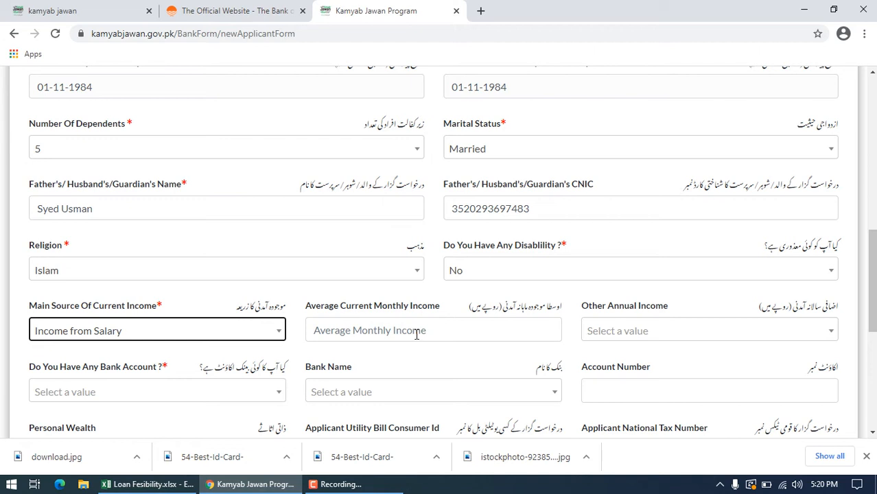
click(416, 335)
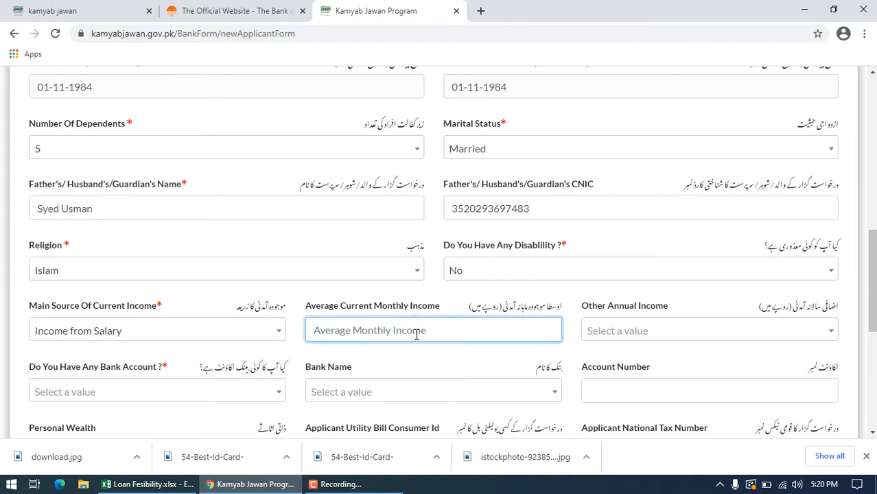
text(50000)
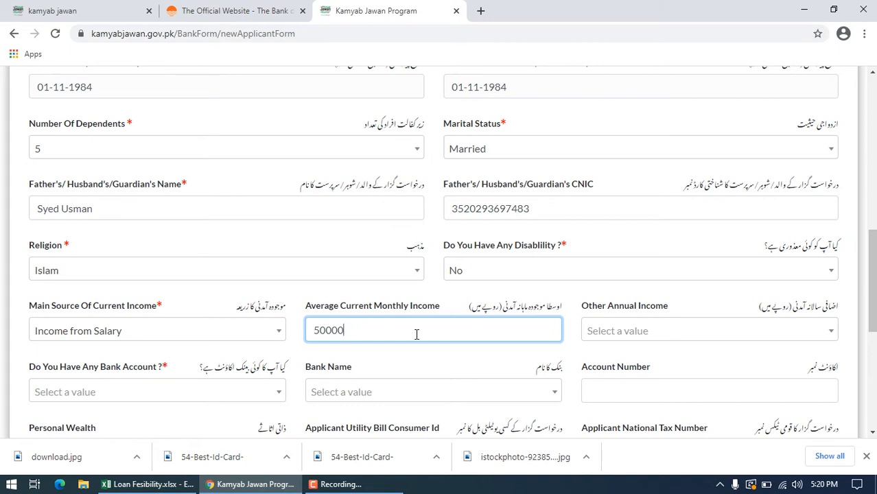
Step: Set Other Annual Income to the 600,001 to 1,200,00 range and answer No to having a bank account
click(657, 333)
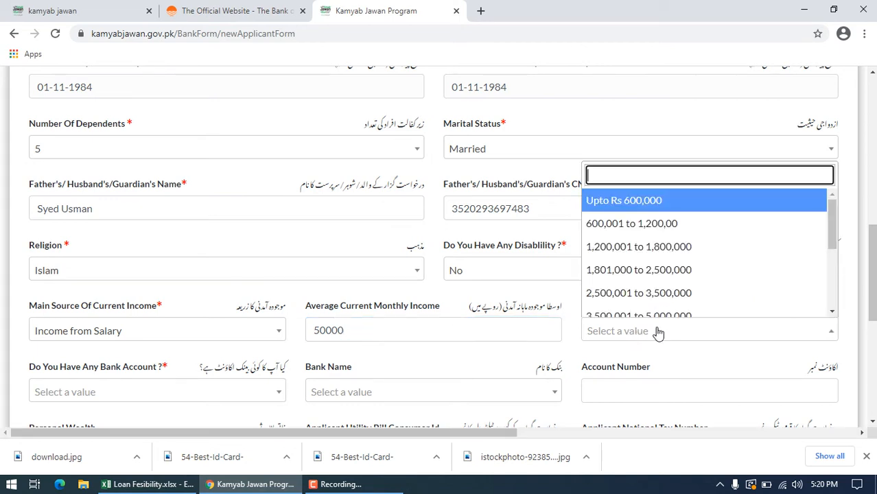
click(650, 227)
drag(873, 251, 873, 320)
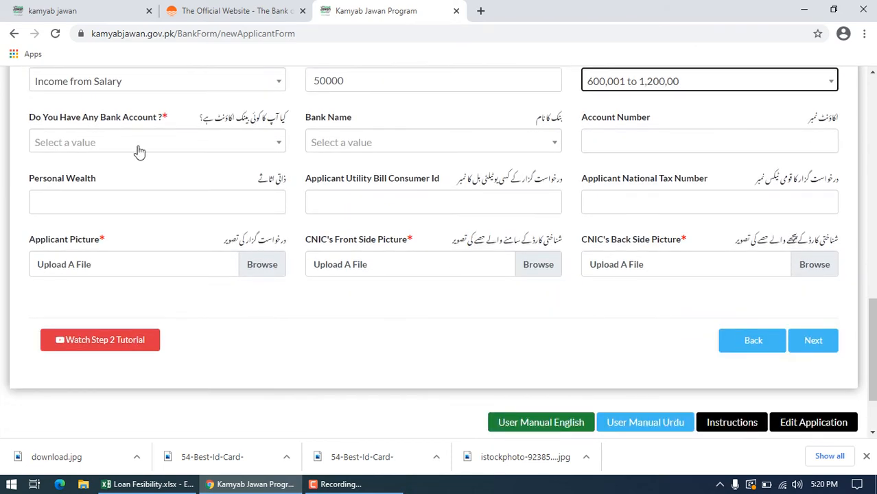
click(280, 141)
click(60, 216)
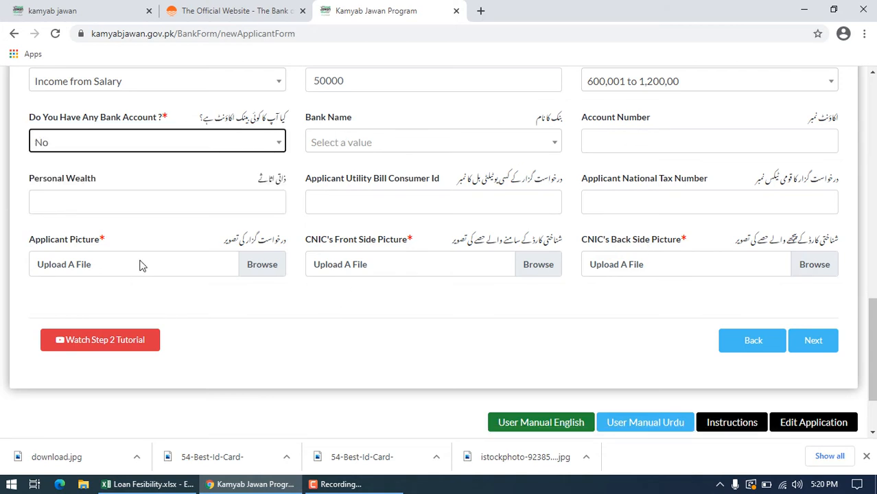
Step: Enter 300000 as the applicant's Personal Wealth
click(146, 210)
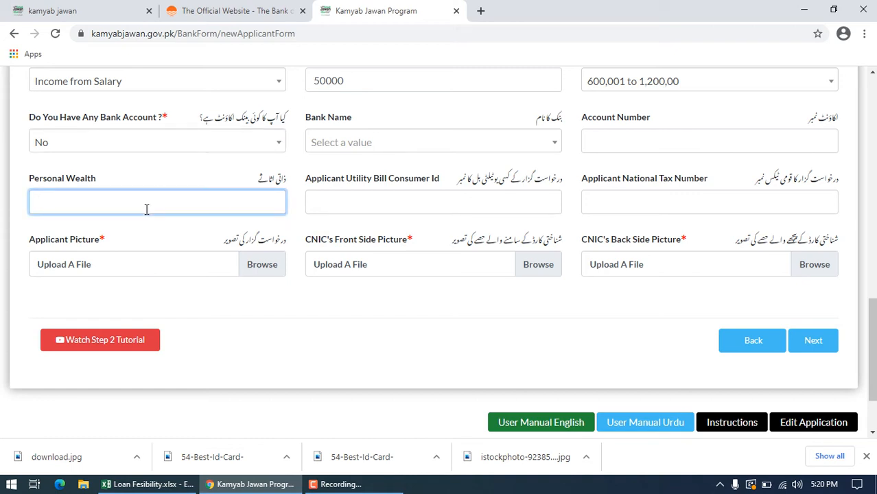
text(300000)
click(264, 268)
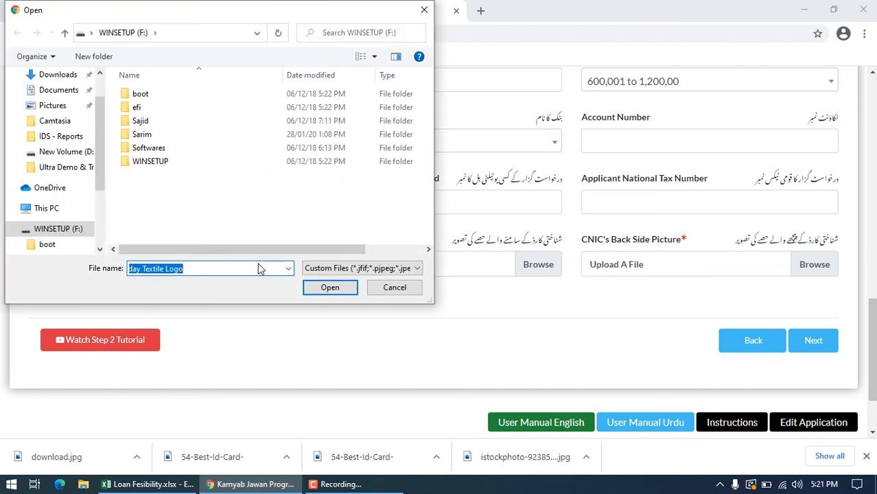
scroll(99, 155, up, 2)
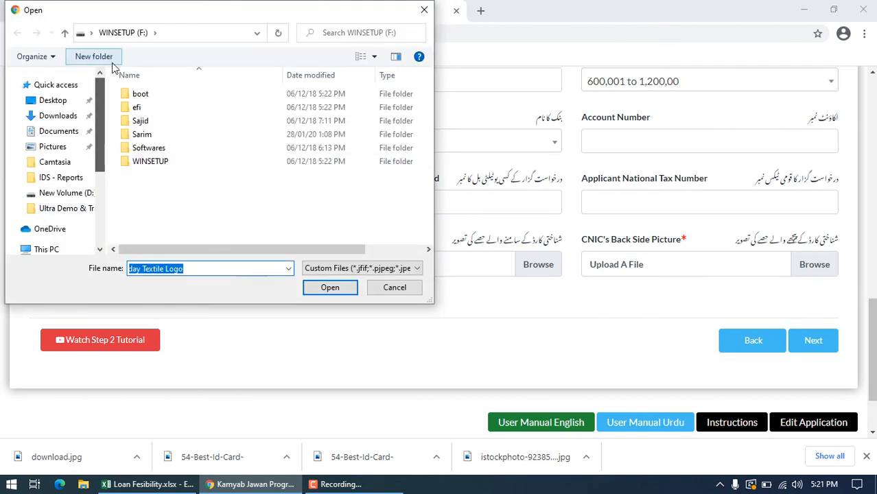
click(56, 101)
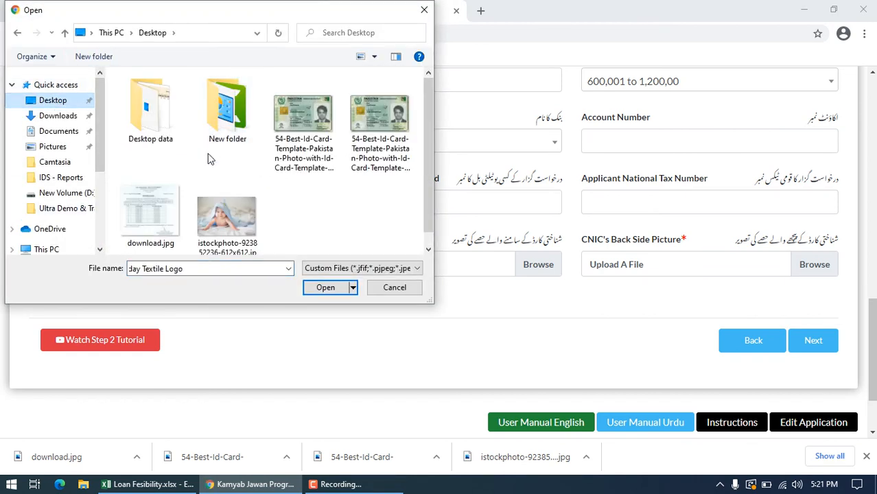
double_click(226, 212)
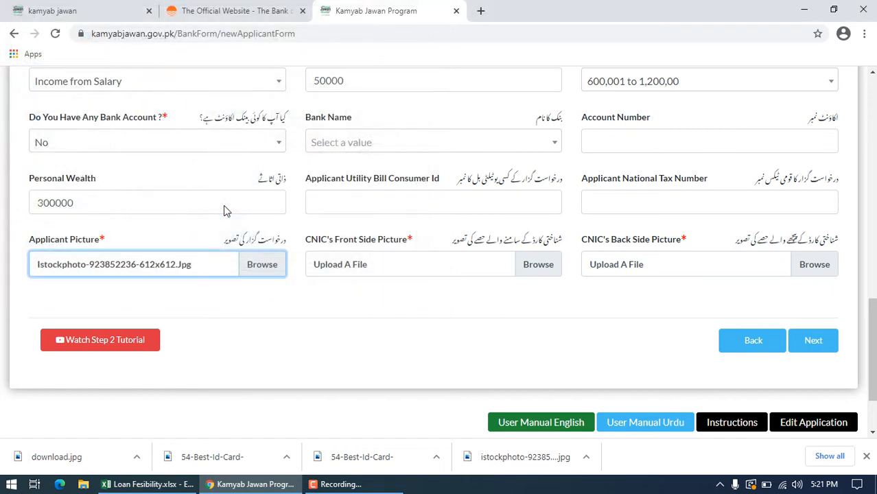
Step: Upload the two ID card template images from the Desktop as the CNIC front and back pictures, and continue to form step 3
click(542, 264)
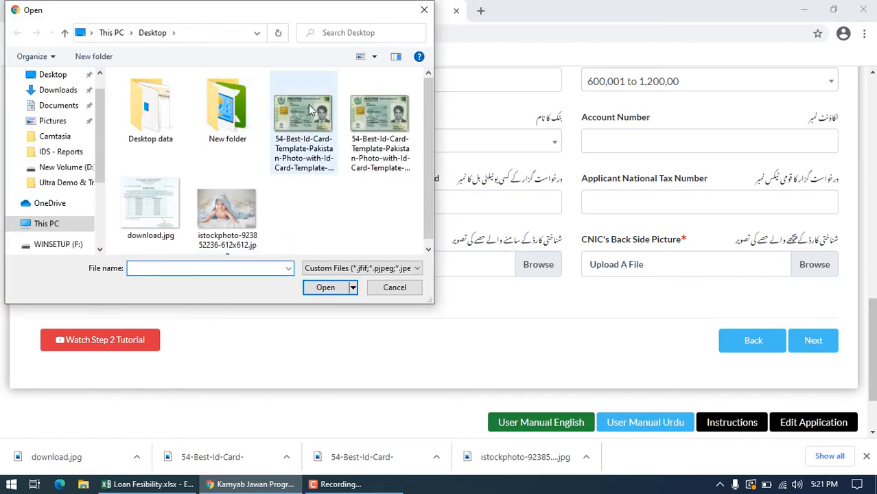
double_click(308, 110)
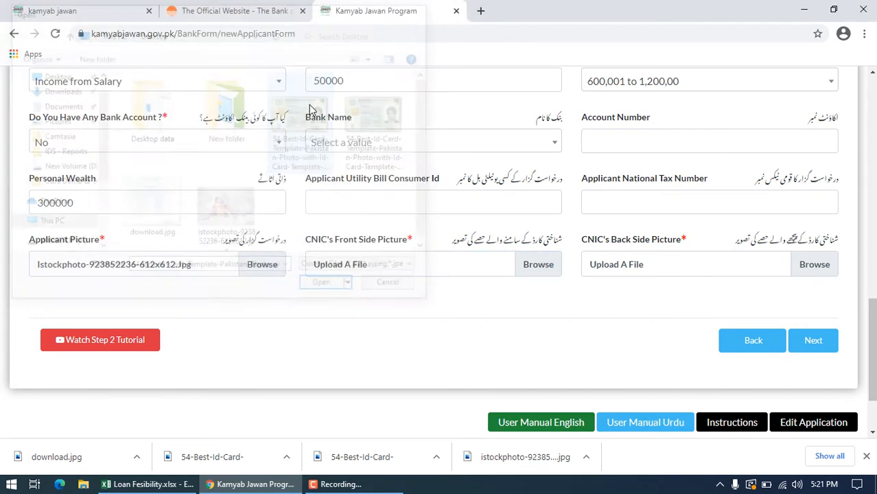
click(824, 272)
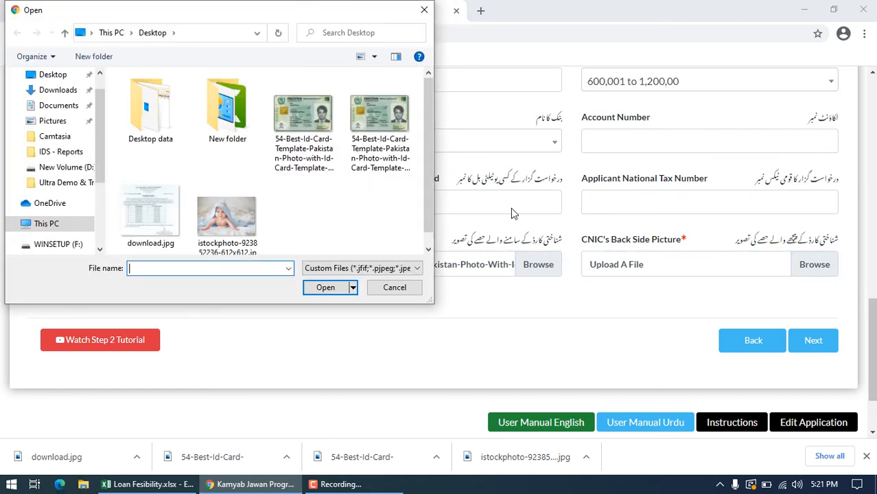
double_click(400, 146)
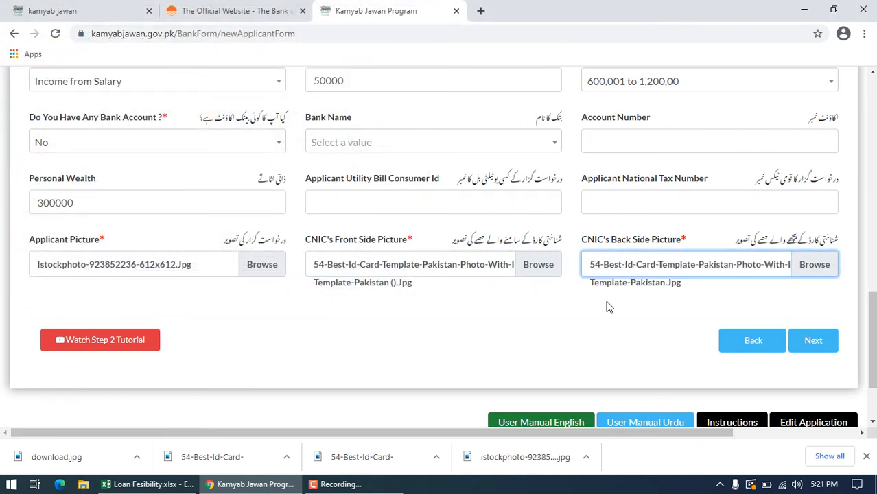
click(808, 343)
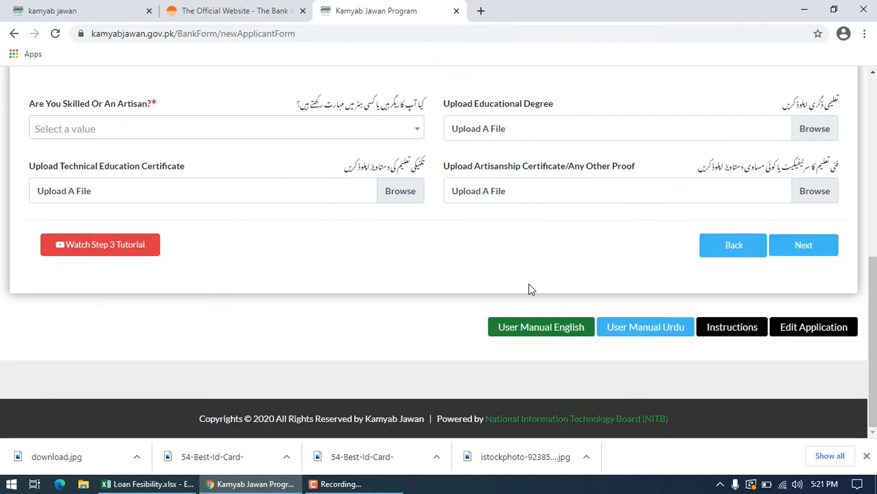
Step: Set the Are You Skilled Or An Artisan? field to Food technology
drag(358, 234, 327, 212)
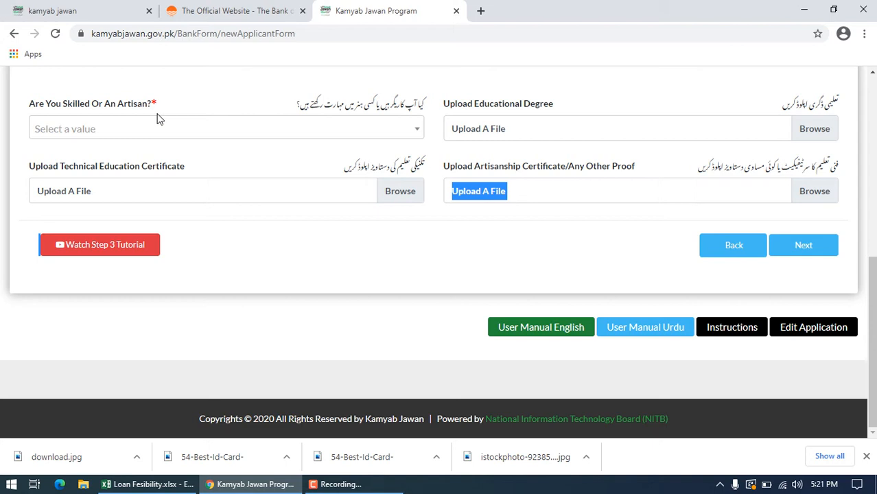
click(415, 135)
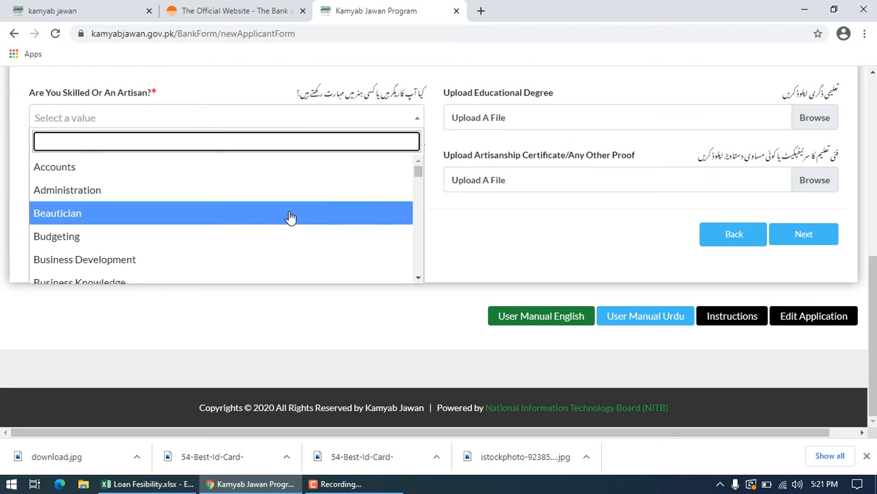
scroll(289, 217, down, 2)
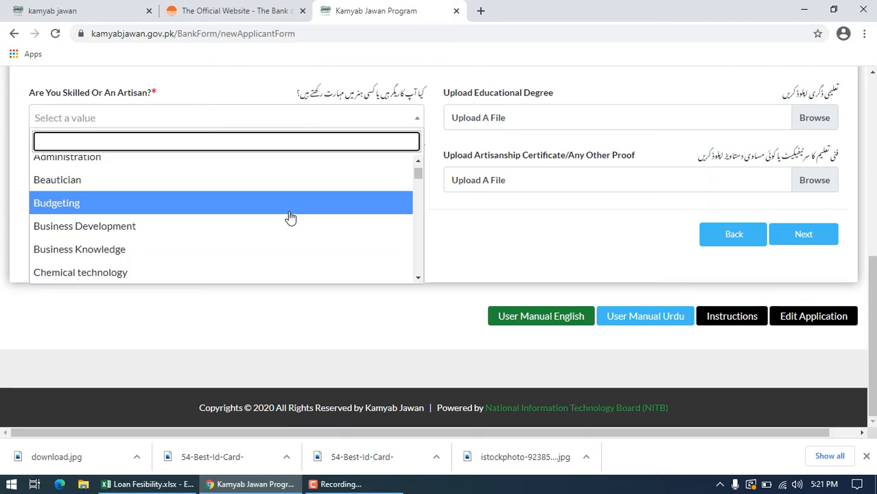
key(Down)
key(Down)
key(Down)
key(Down)
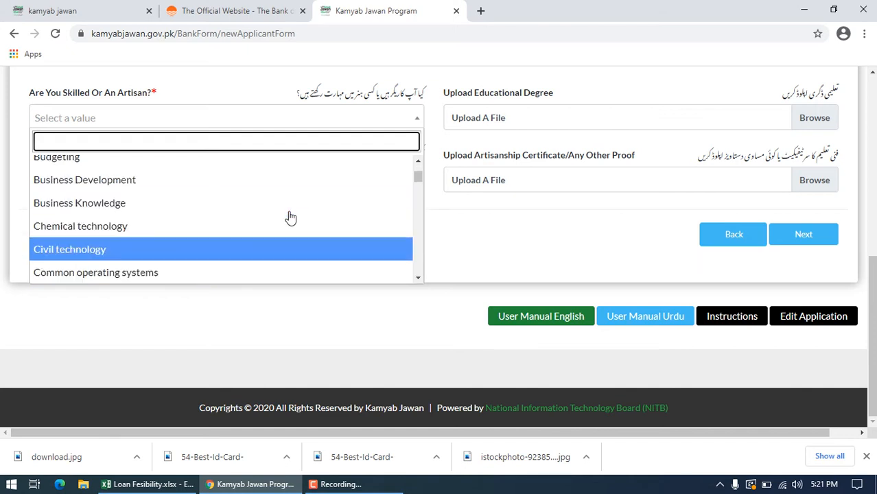
key(Down)
key(Down)
key(Down)
key(Down)
key(Down)
key(Down)
key(Down)
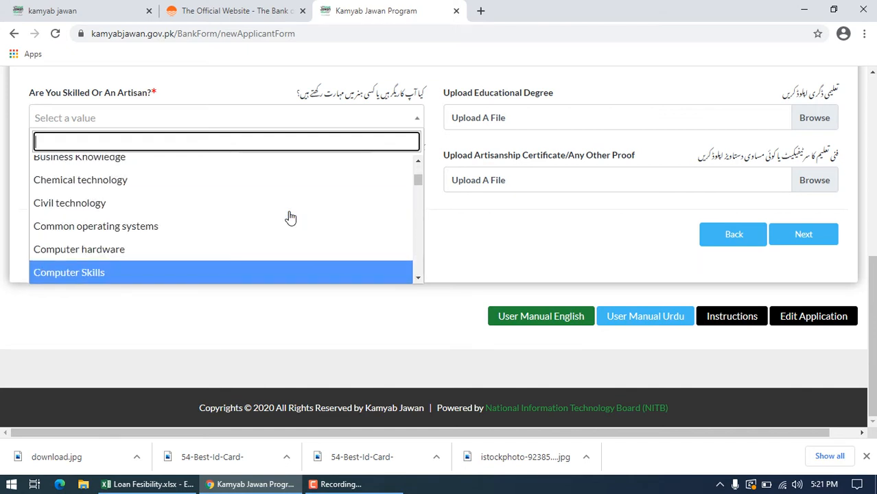
scroll(289, 216, down, 3)
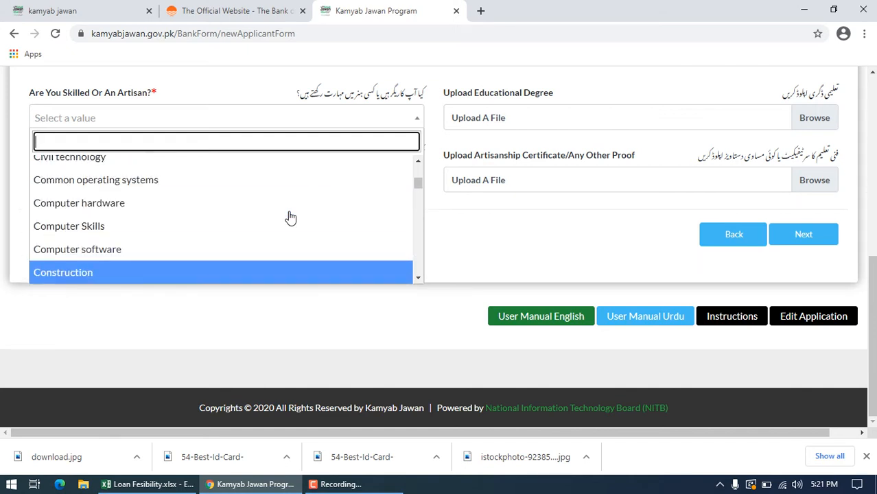
scroll(290, 217, down, 2)
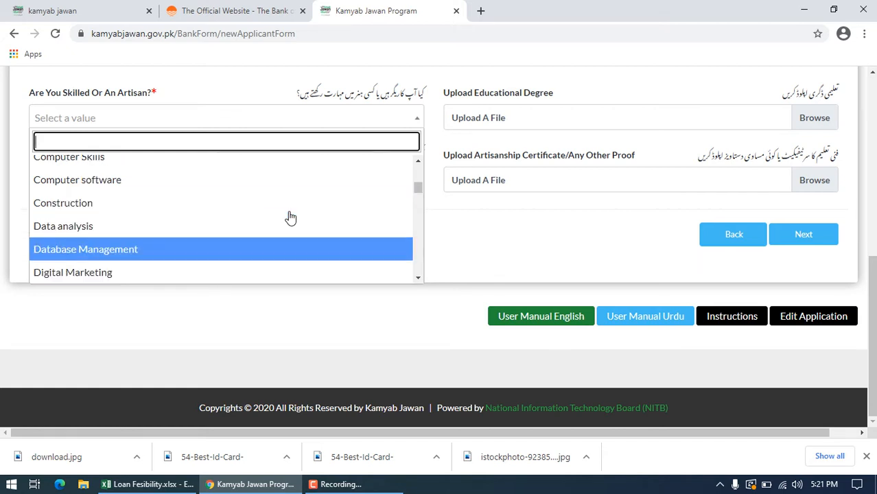
key(Down)
key(Down)
key(Down)
scroll(290, 217, down, 1)
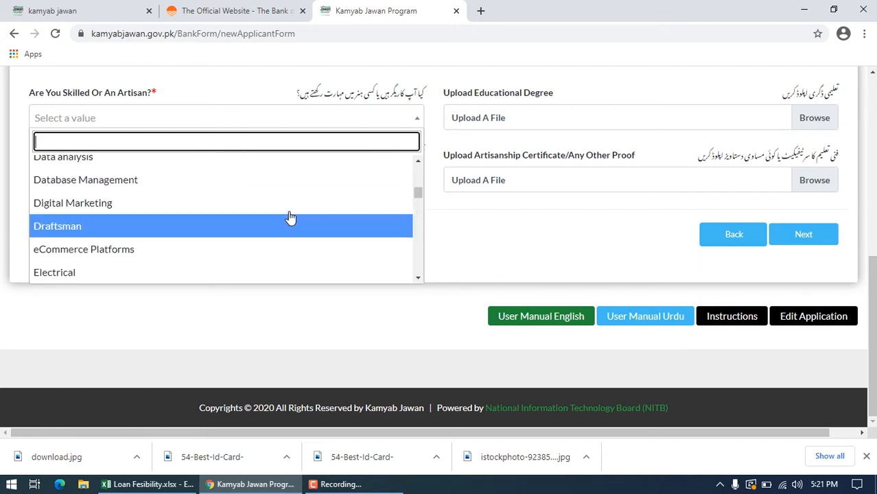
scroll(290, 216, down, 2)
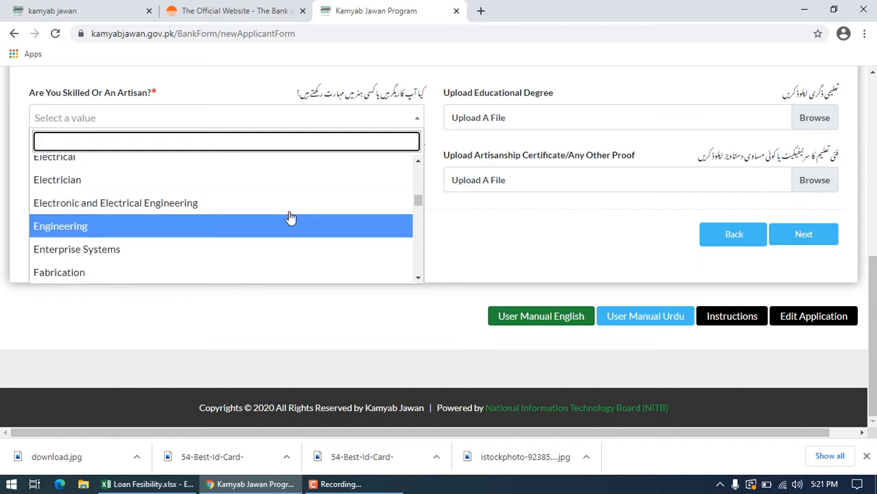
scroll(290, 217, down, 1)
scroll(290, 217, down, 2)
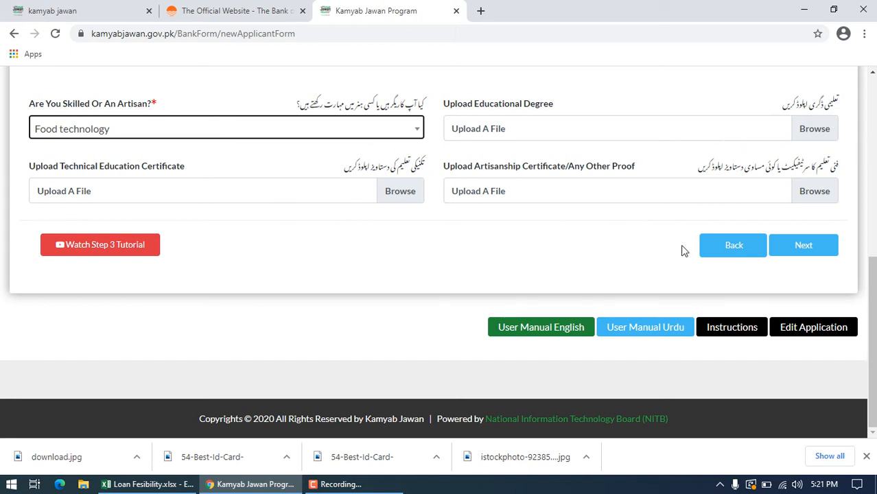
Step: Set the applicant's Education to FA / FSc / A Levels (12 Years) in the qualifications section
click(810, 254)
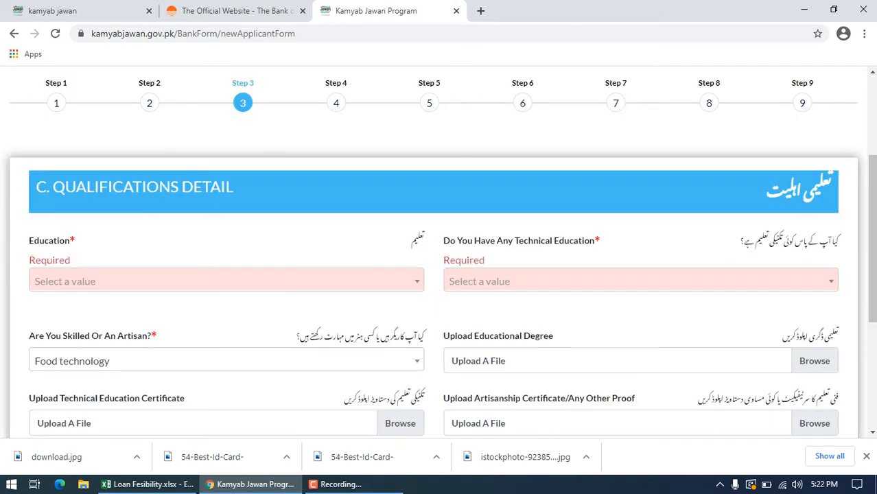
click(411, 287)
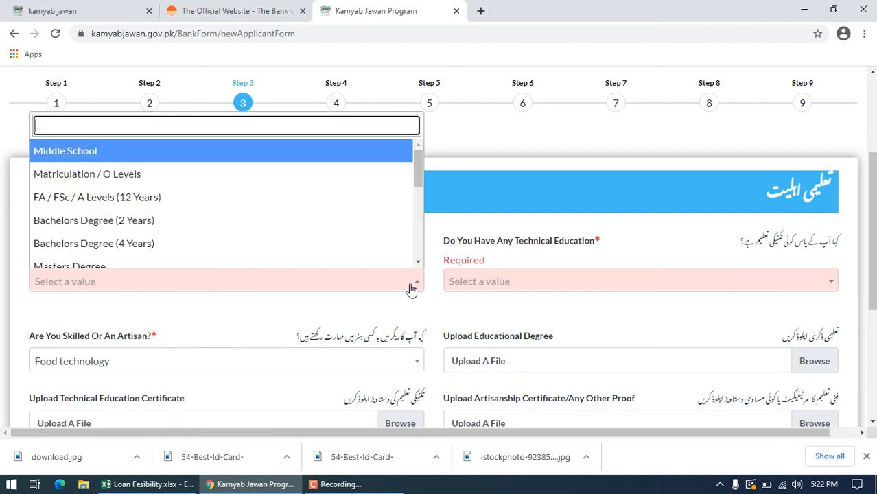
click(138, 196)
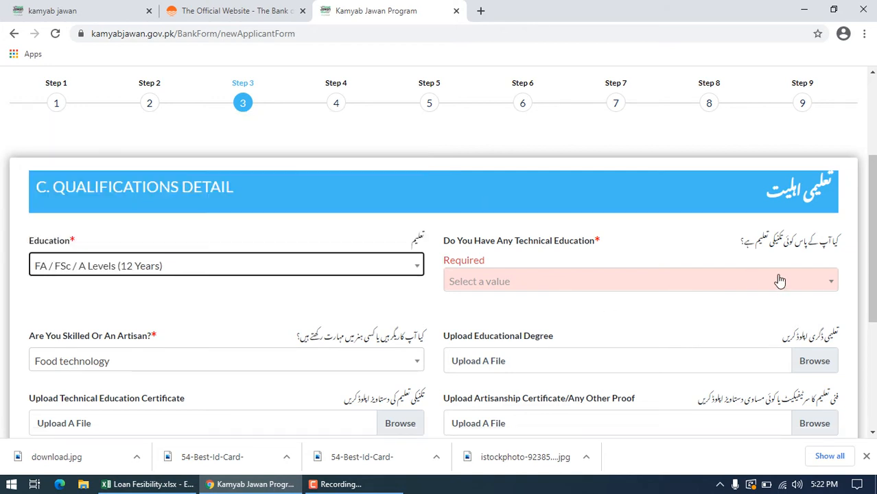
Step: Set Do You Have Any Technical Education to Food Technology and continue to form step 4
click(828, 289)
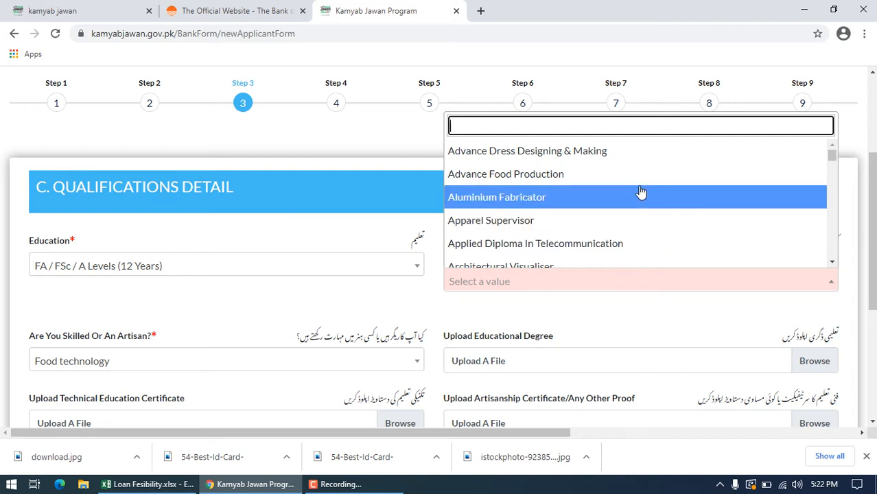
drag(831, 156, 825, 206)
click(593, 206)
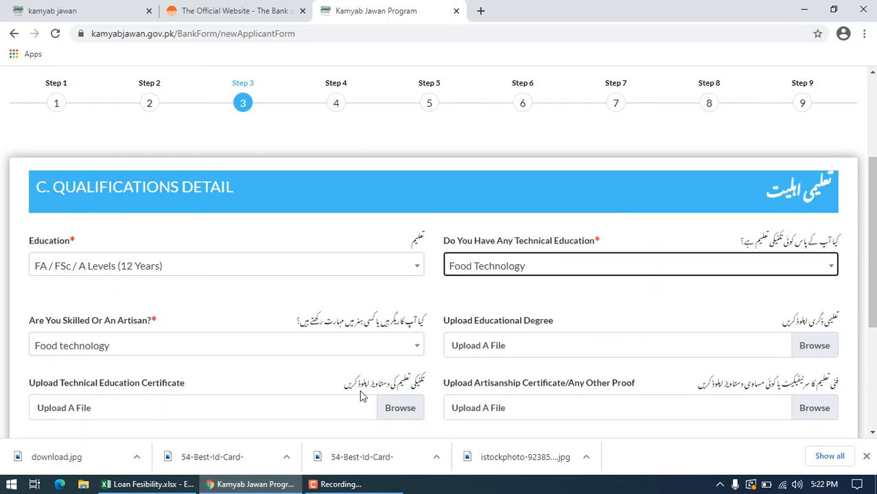
click(873, 152)
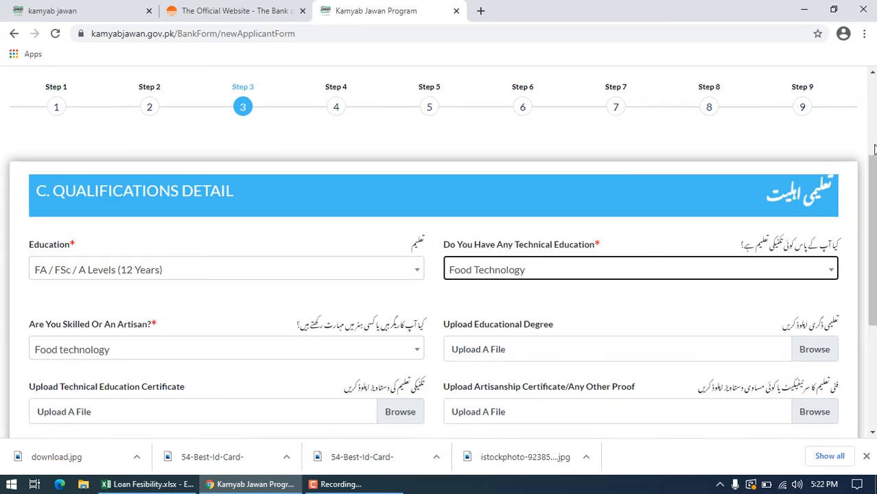
drag(873, 158, 873, 327)
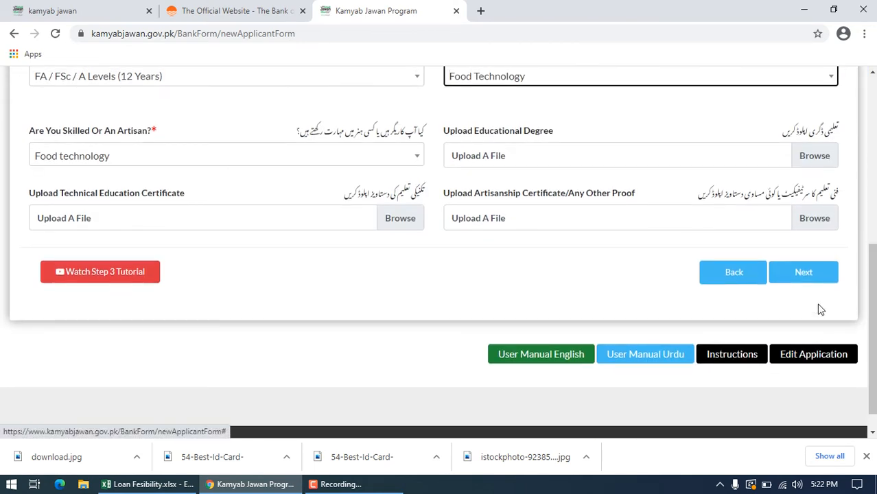
click(804, 273)
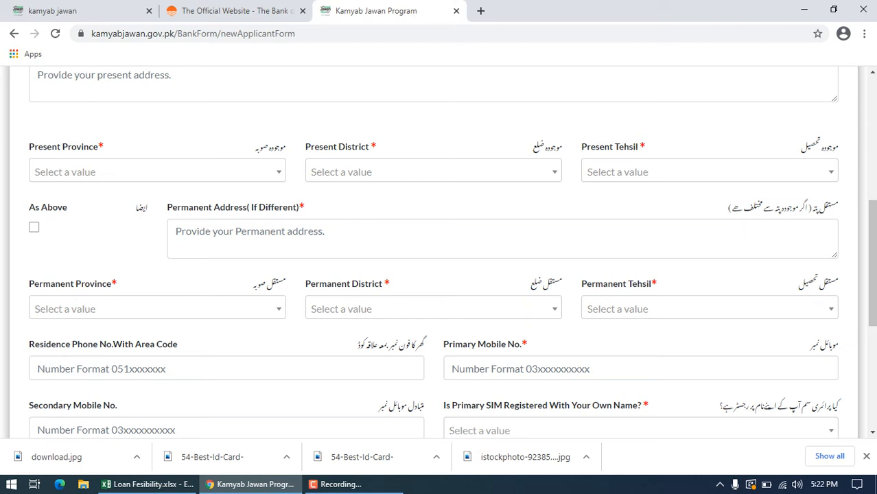
Step: Fill in the applicant's Present Address in the contact details
scroll(869, 185, up, 2)
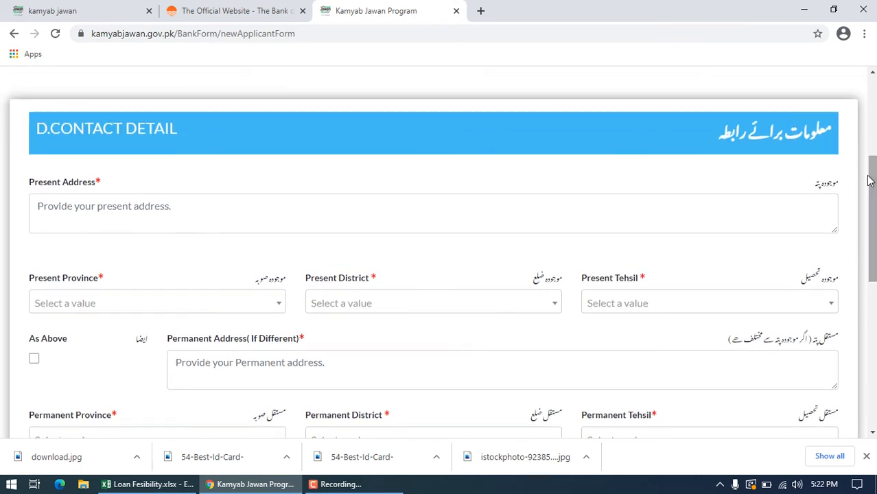
click(163, 215)
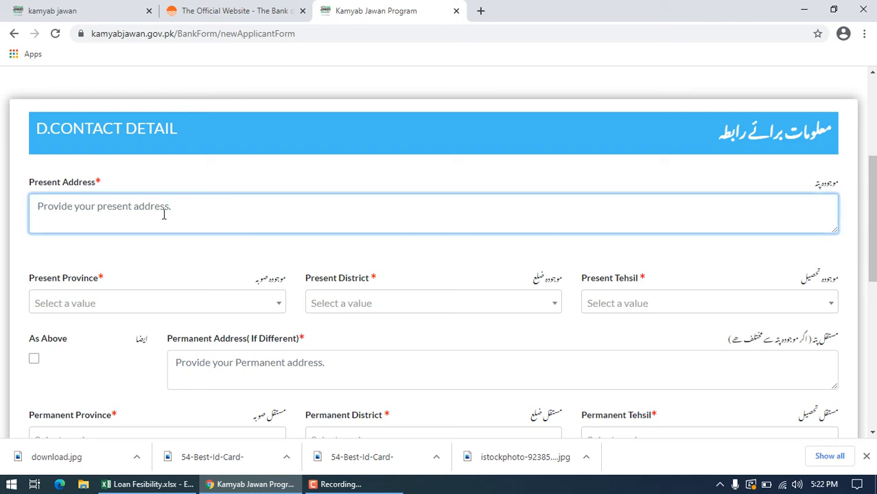
text(G)
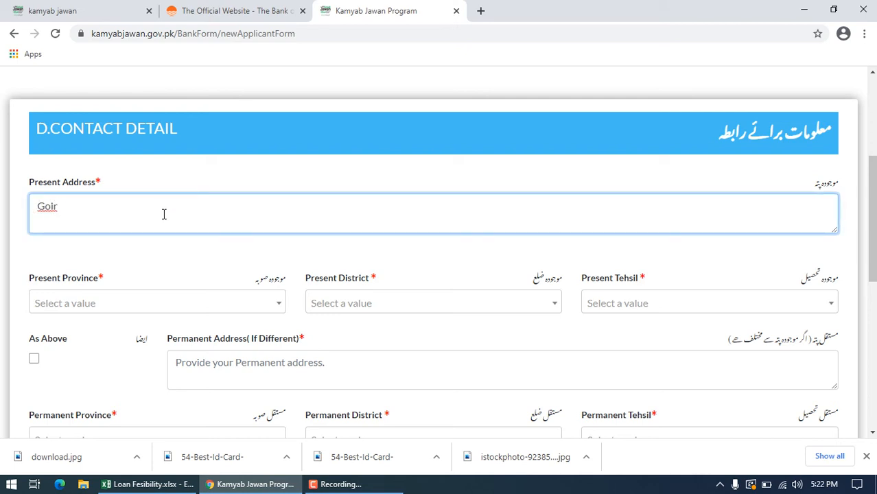
key(BackSpace)
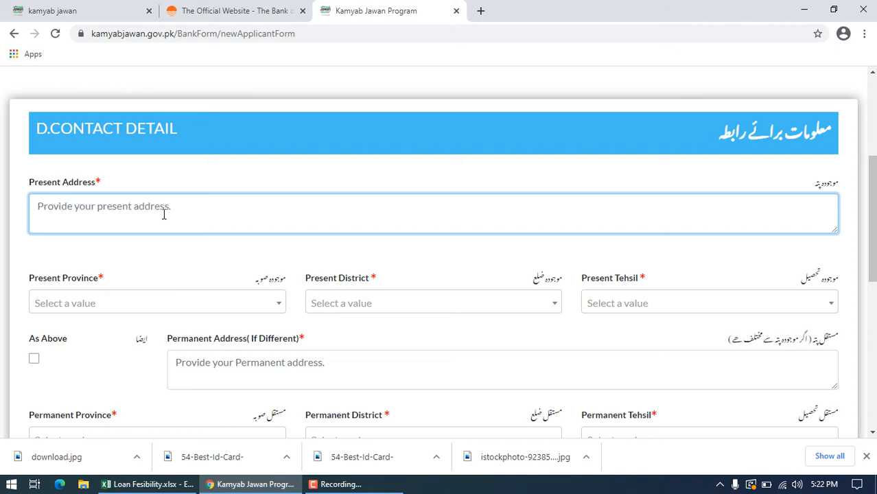
text(Town ship Lahore)
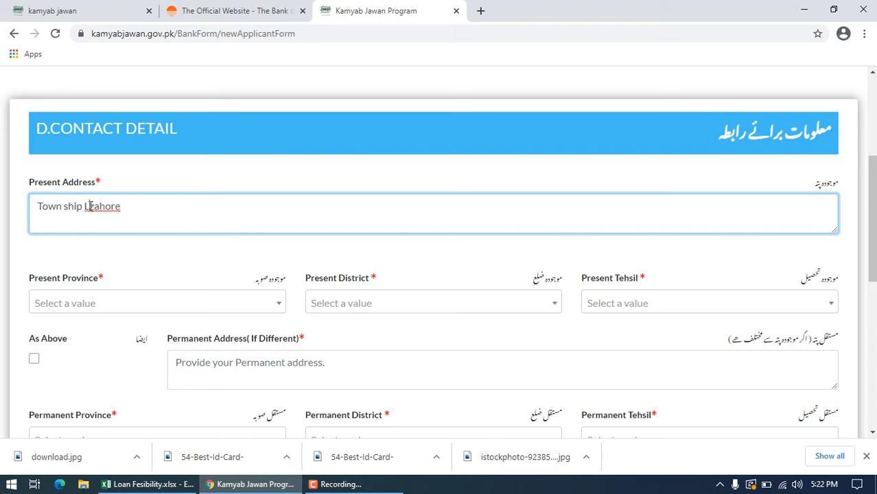
key(BackSpace)
Step: Set the Present Province to Punjab, the Present District to Lahore and the Present Tehsil to Model Town
click(283, 307)
click(125, 177)
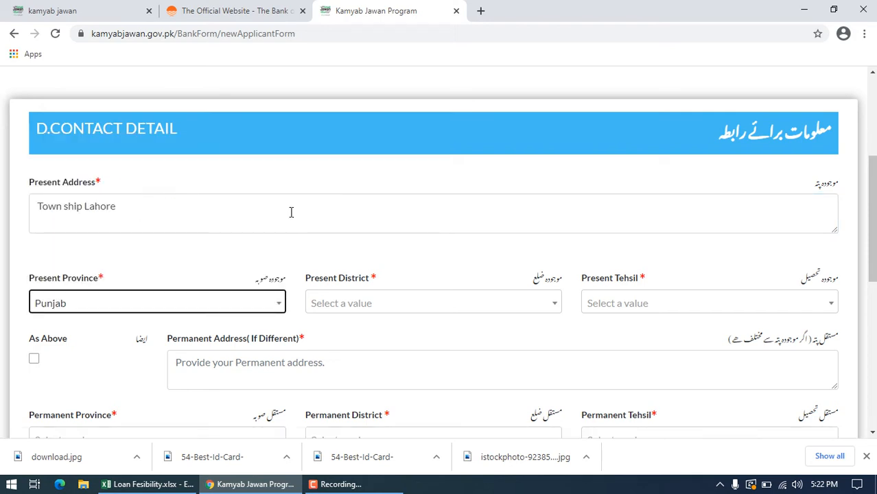
click(402, 306)
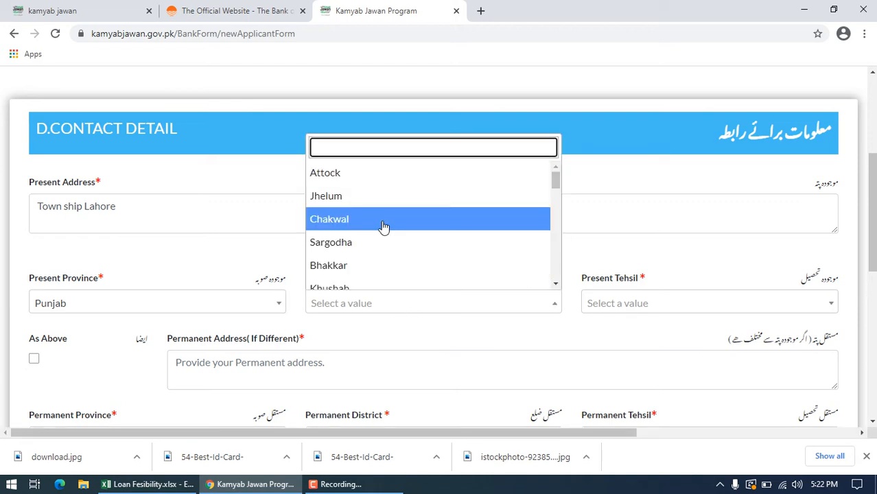
text(lahore)
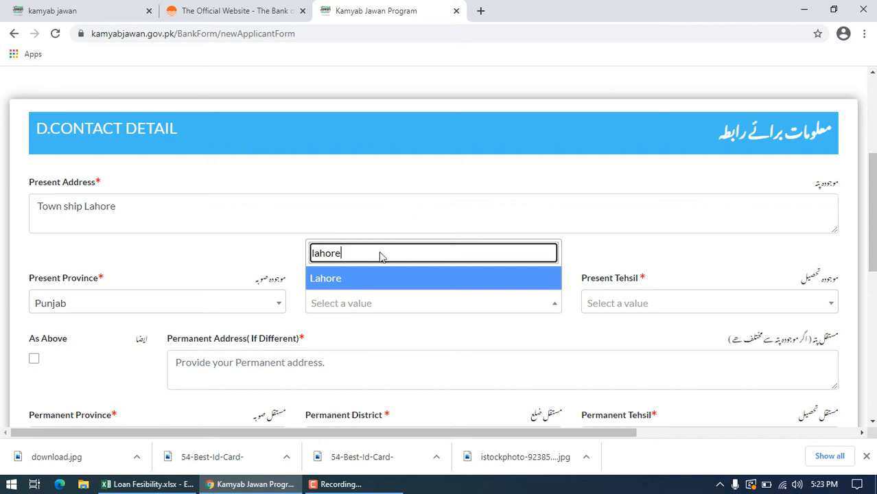
click(362, 282)
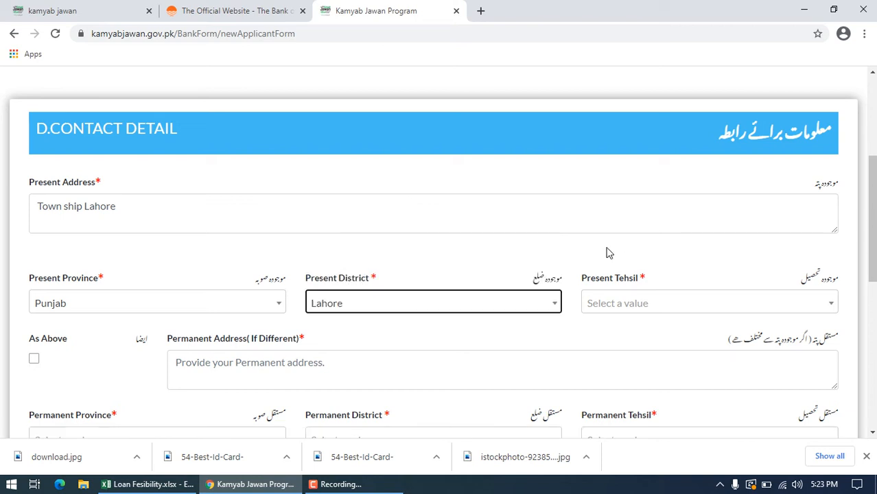
click(612, 312)
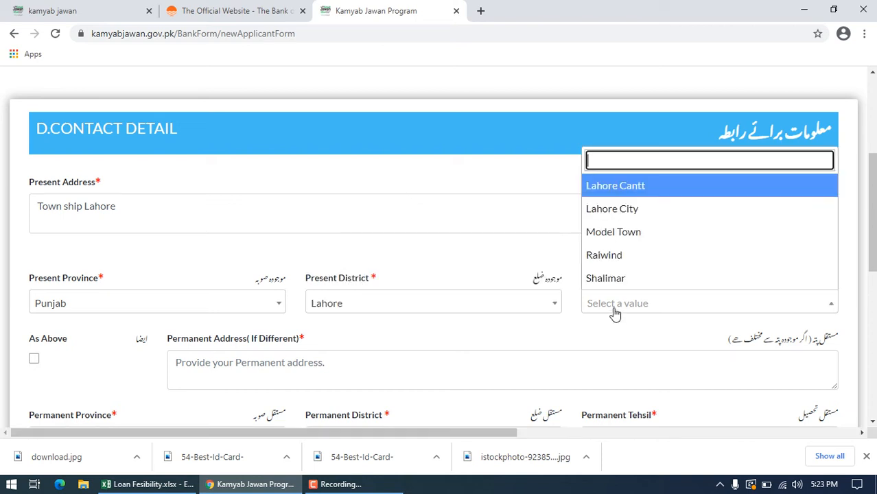
click(645, 246)
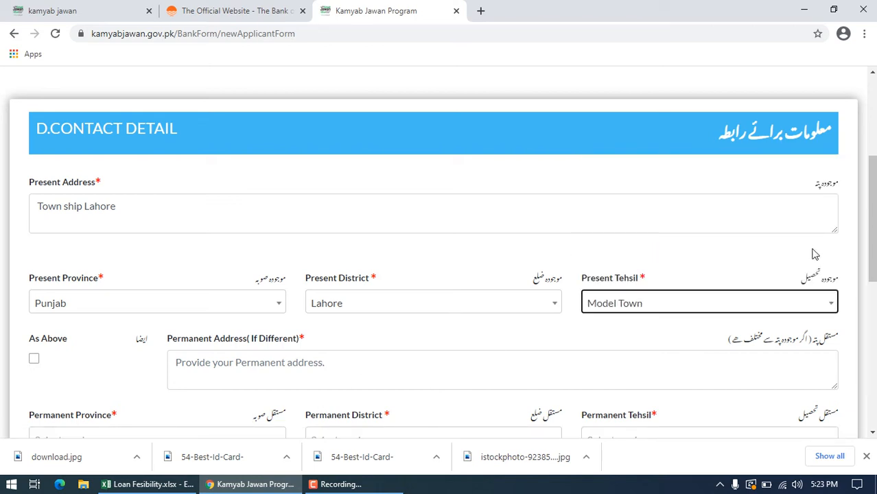
Step: Use the present address details for the permanent address with the As Above option
scroll(864, 149, down, 2)
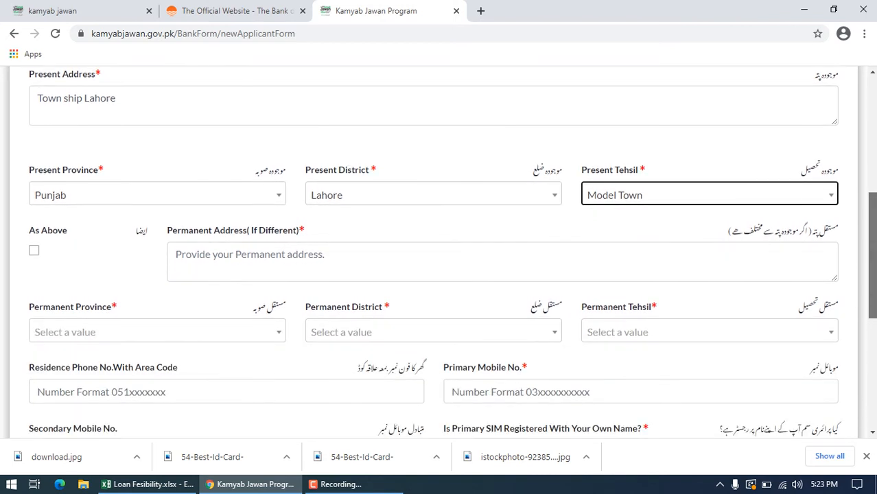
click(29, 252)
click(33, 255)
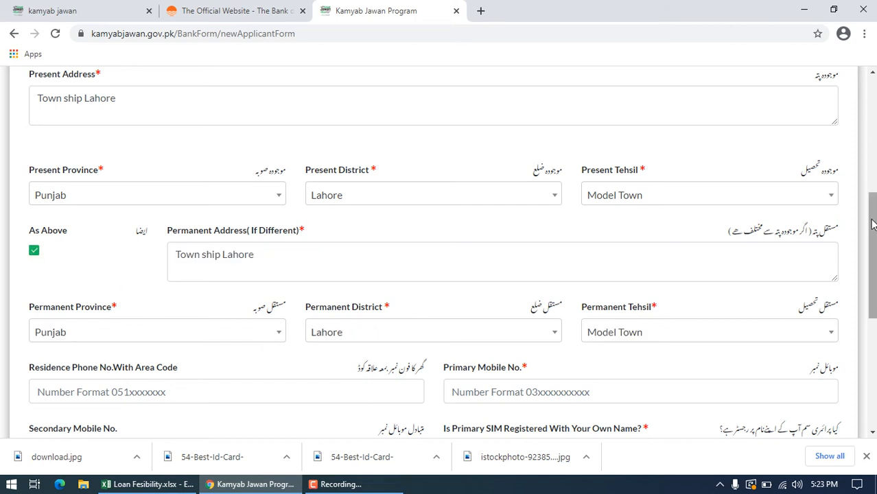
Step: Enter the applicant's mobile number as the Primary Mobile No
drag(871, 220, 872, 284)
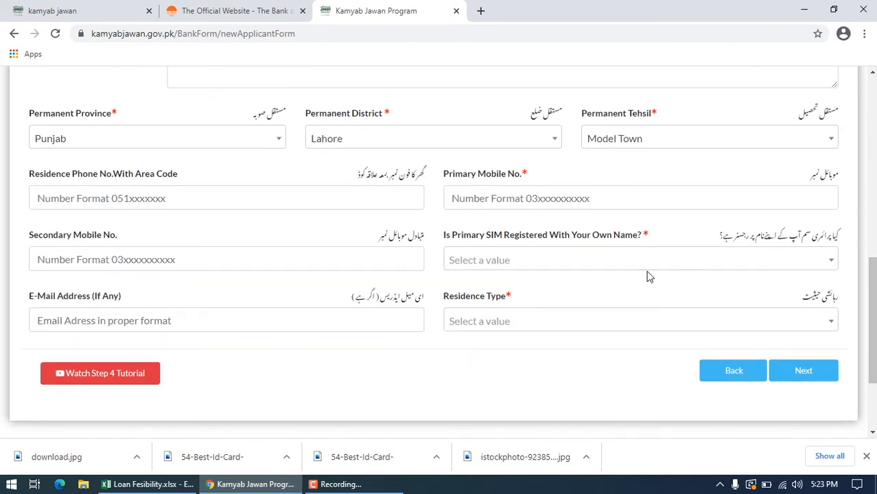
click(560, 195)
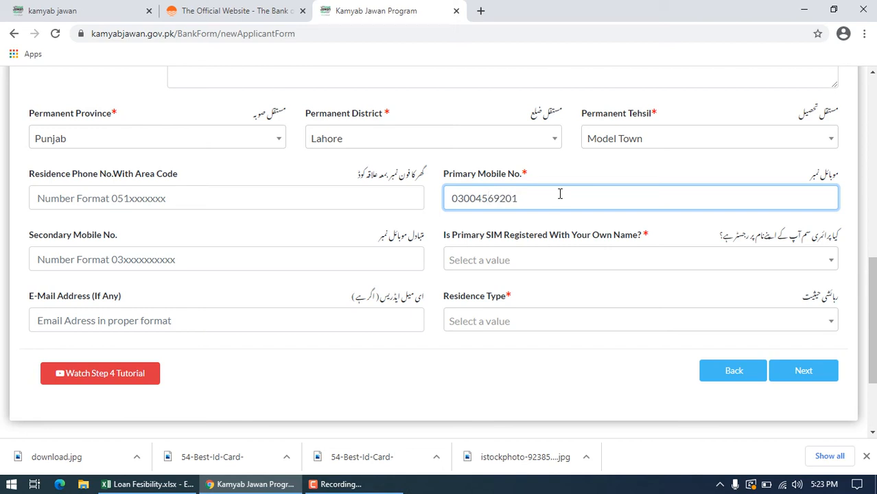
click(432, 245)
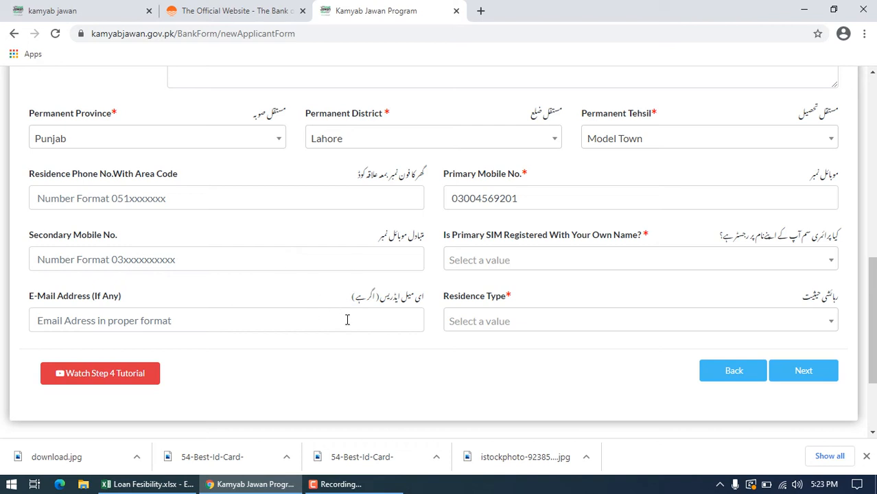
Step: Set the Residence Type to Rented and try to move on to the next form step
click(502, 323)
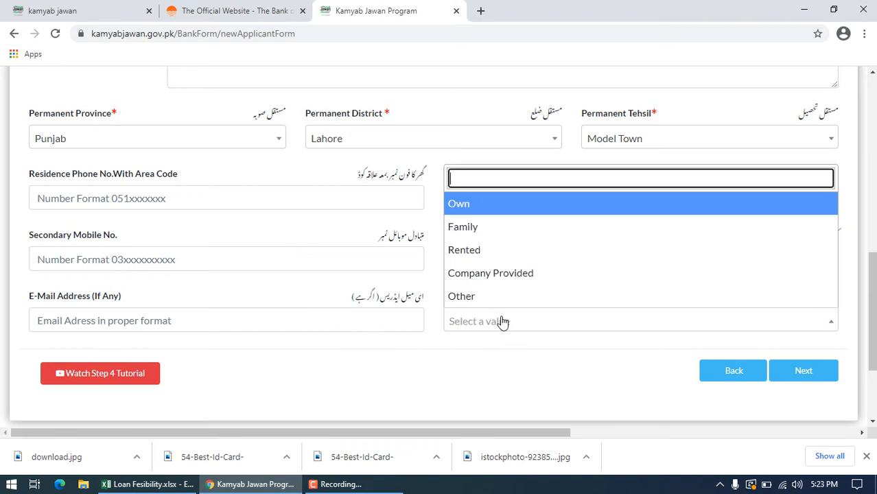
click(459, 252)
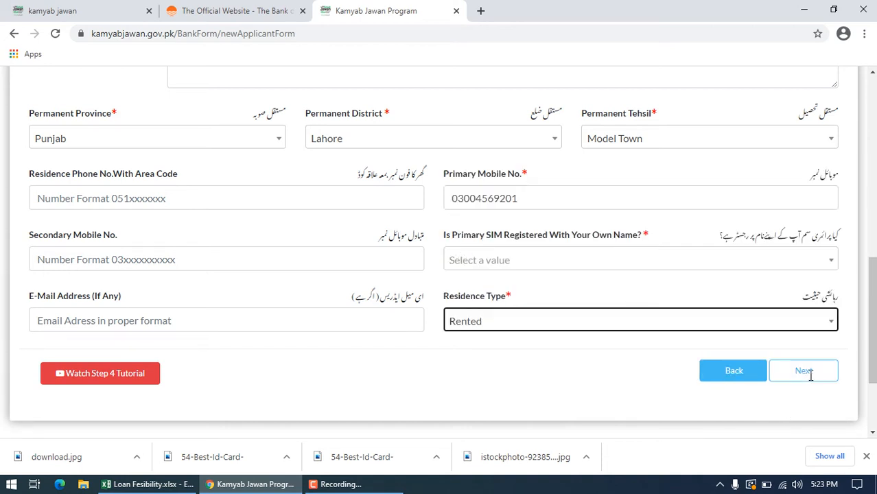
click(810, 372)
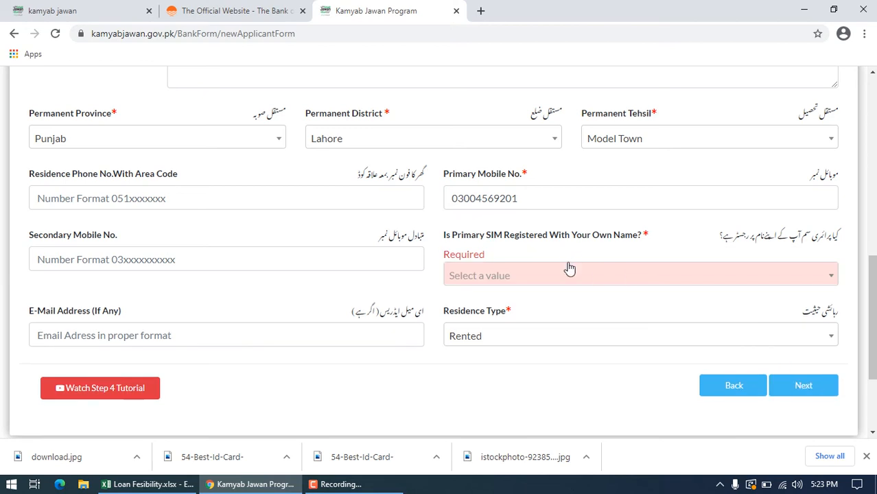
Step: Answer Yes to Is Primary SIM Registered With Your Own Name? and continue to form step 5
click(837, 280)
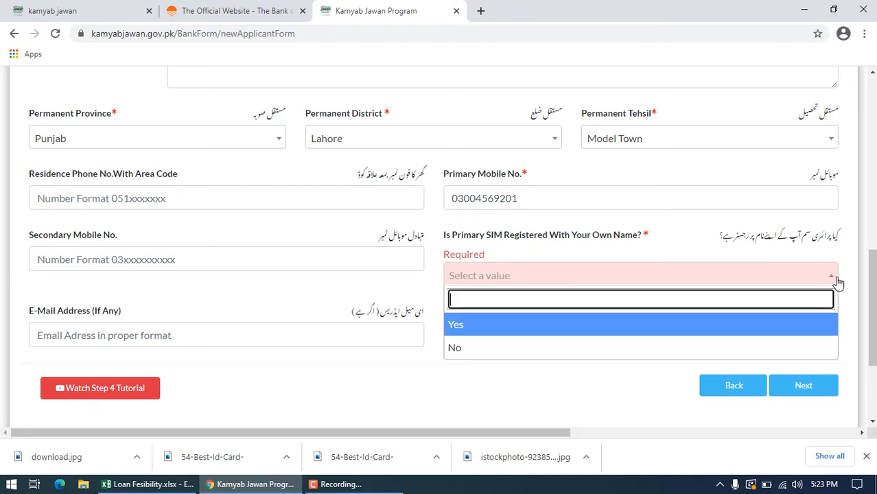
click(530, 330)
click(802, 371)
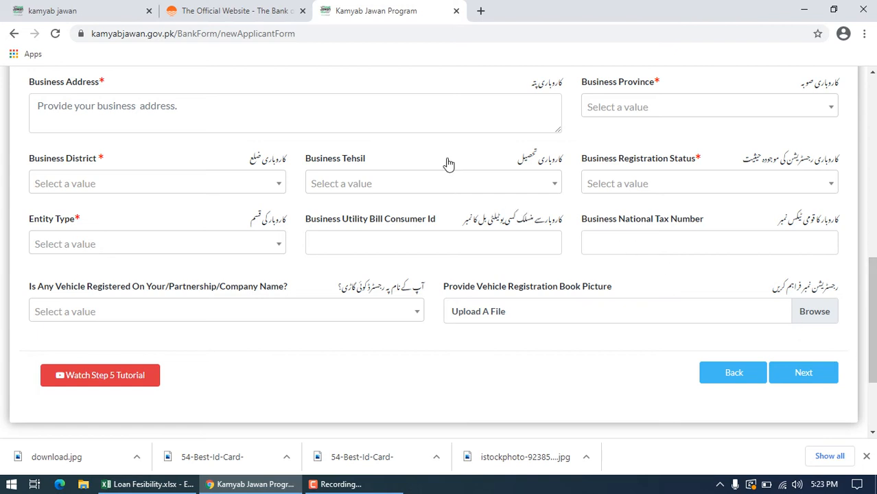
Step: Fill in the Business Address of the planned shop in the business details
click(190, 120)
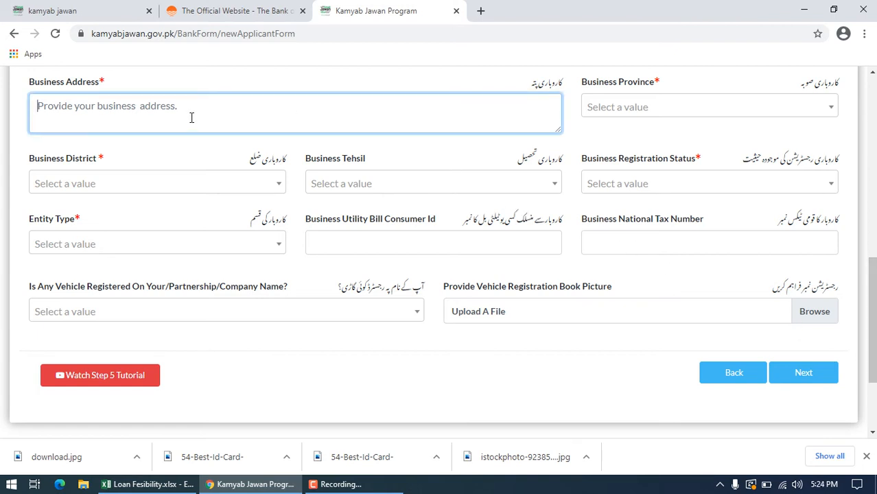
text(Main)
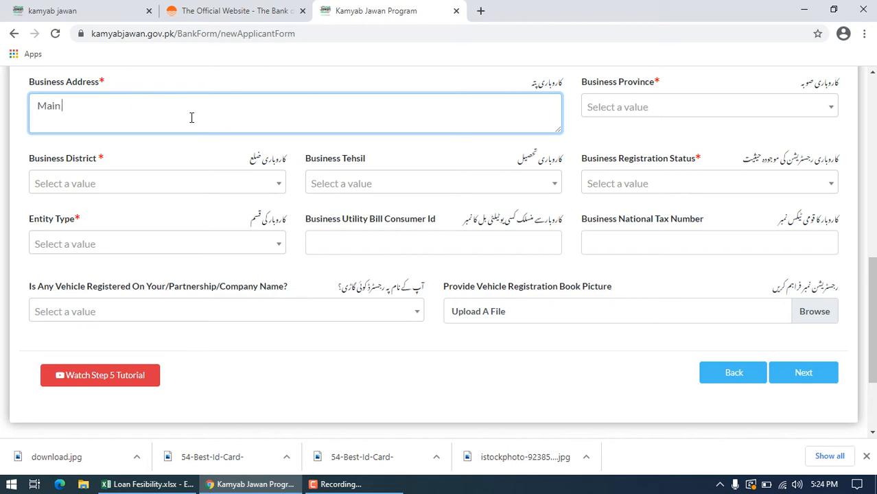
text( Bazar Town ship)
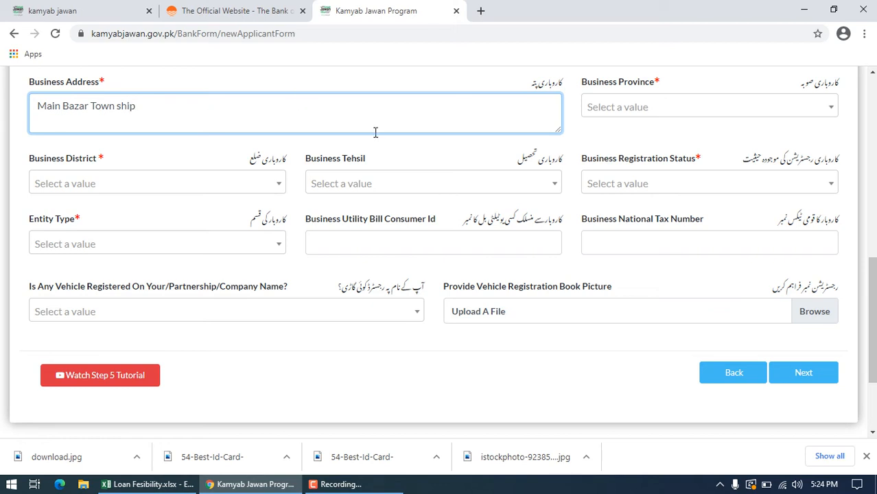
Step: Set the Business Province to Punjab, the Business District to Lahore and the Business Tehsil to Model Town
click(643, 108)
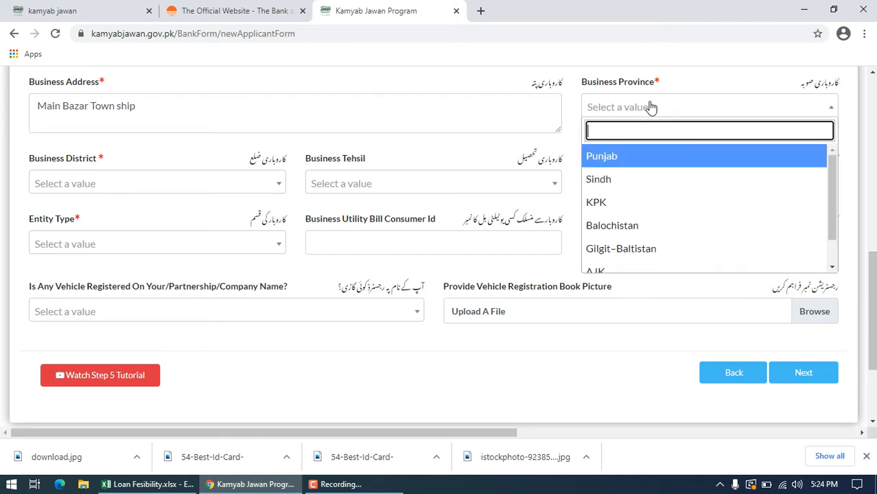
click(622, 160)
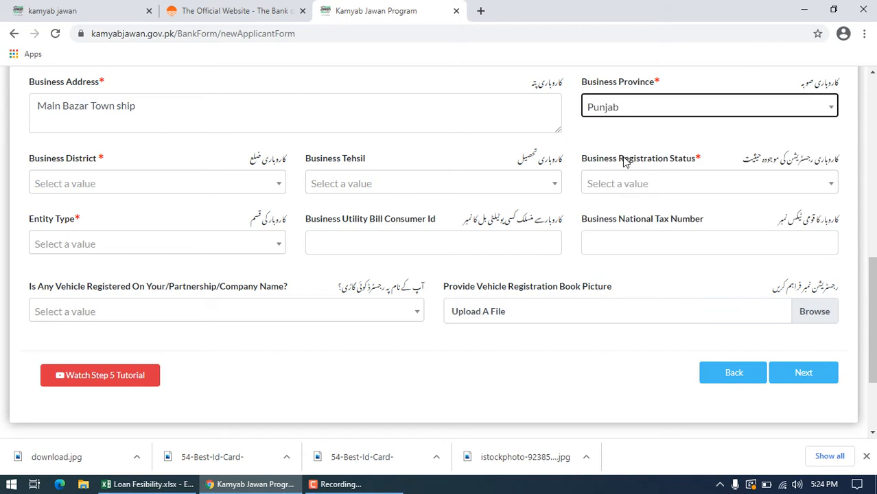
click(277, 185)
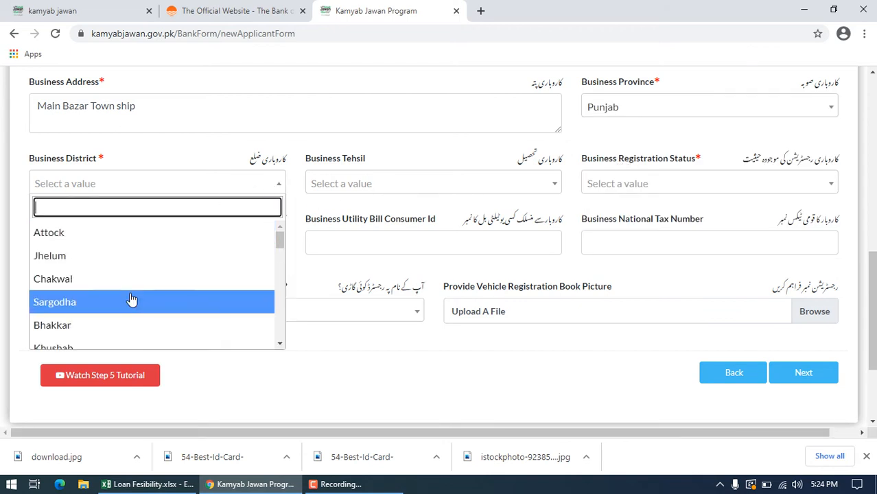
text(lahore)
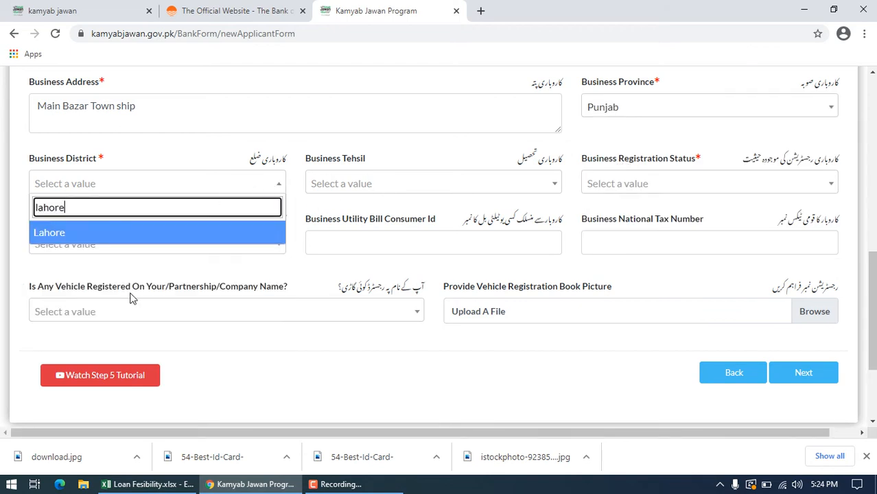
click(120, 234)
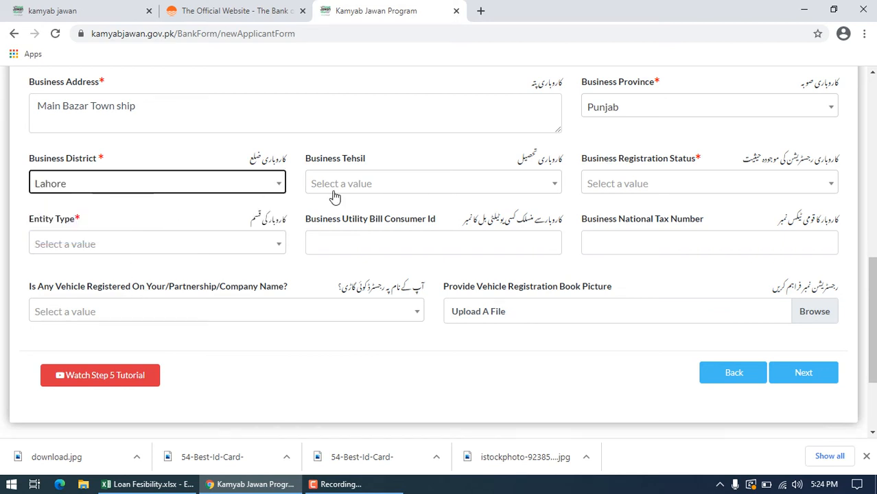
click(456, 190)
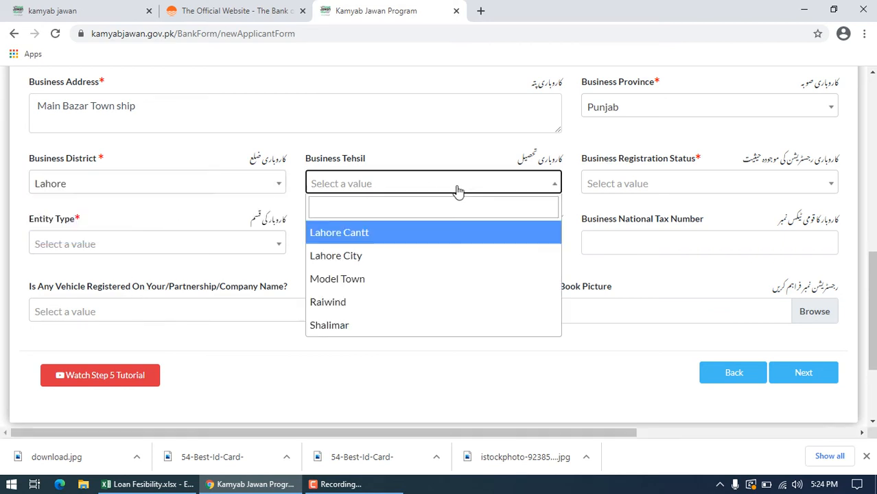
click(353, 279)
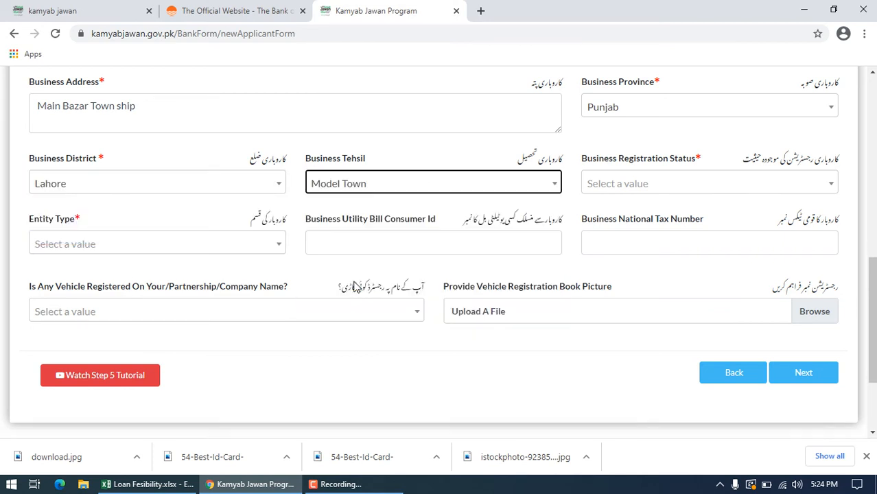
Step: Set the Business Registration Status to UnRegistered and the Entity Type to Sole Proprietorship / Individual, and try to continue to the next form step
click(666, 185)
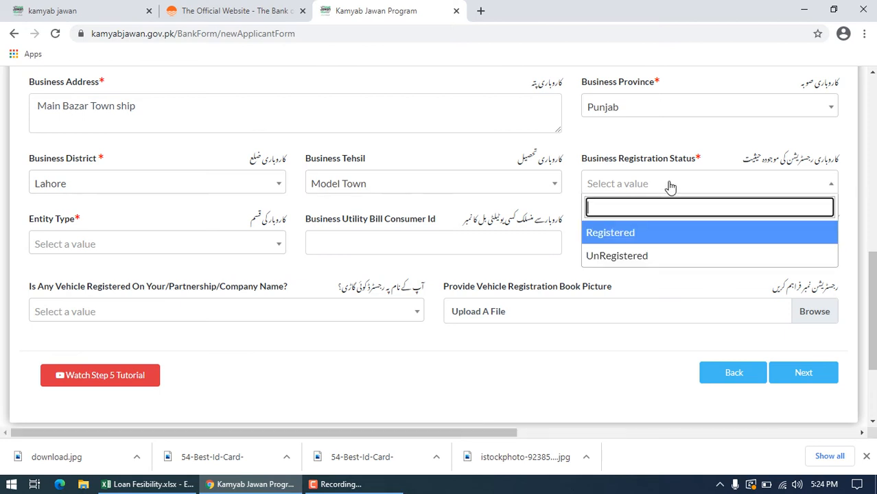
click(641, 256)
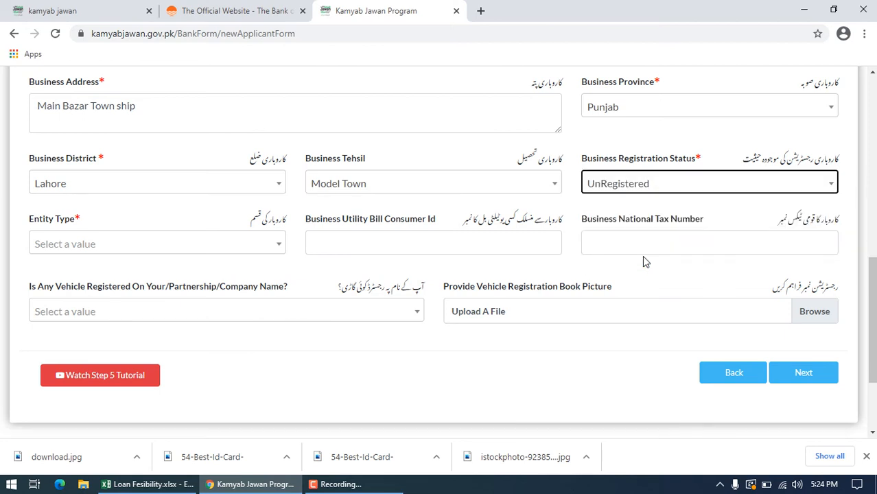
click(279, 246)
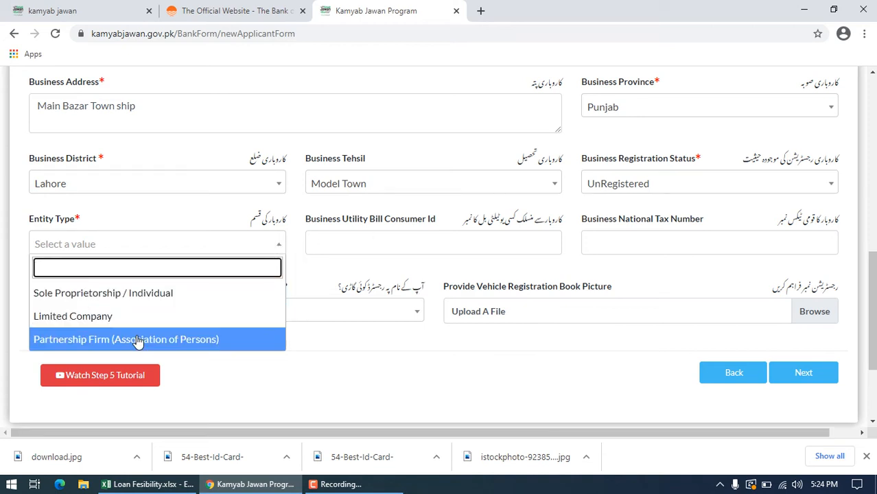
click(115, 295)
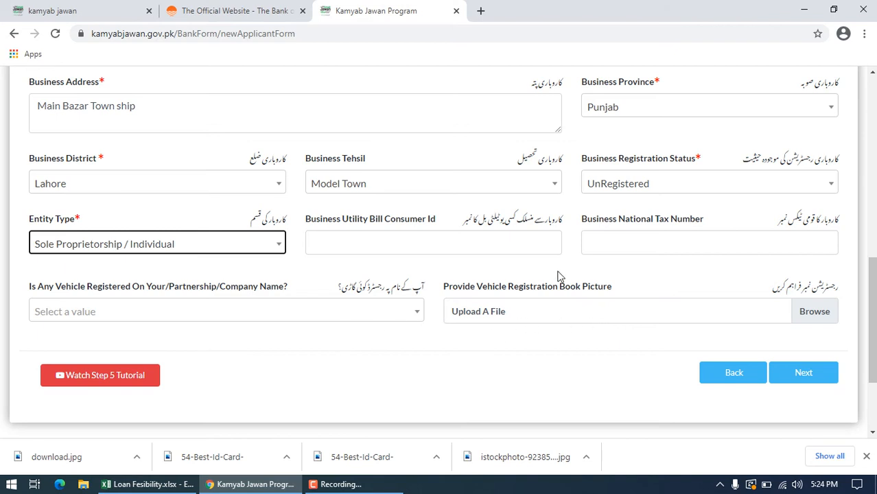
click(804, 372)
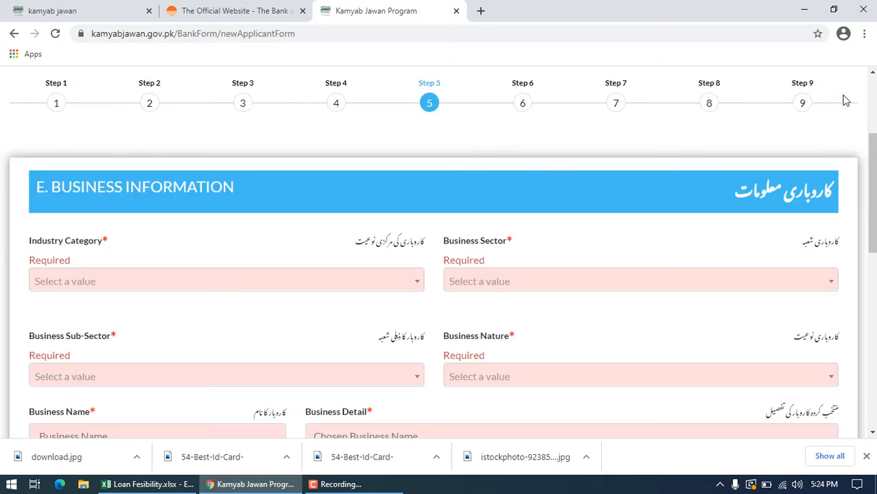
Step: Search the Industry Category options for food and set the category to Trading, Distribution, Sales and Retail
scroll(873, 197, down, 2)
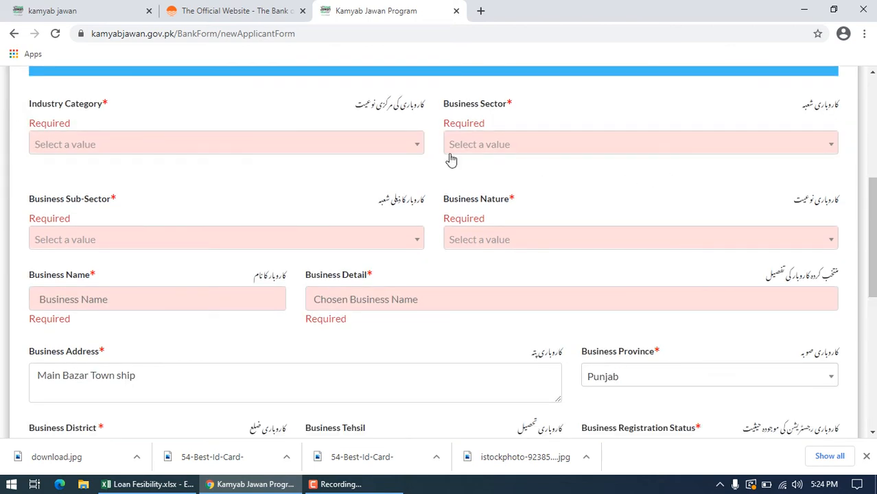
click(417, 144)
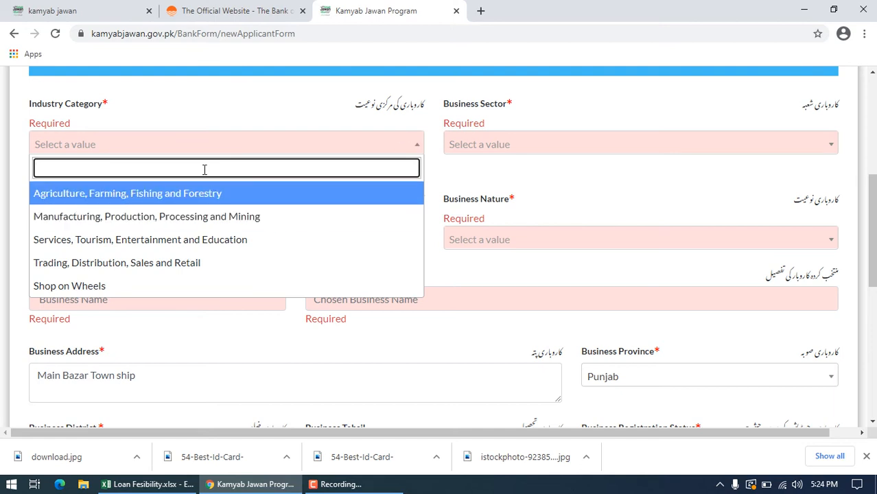
text(food)
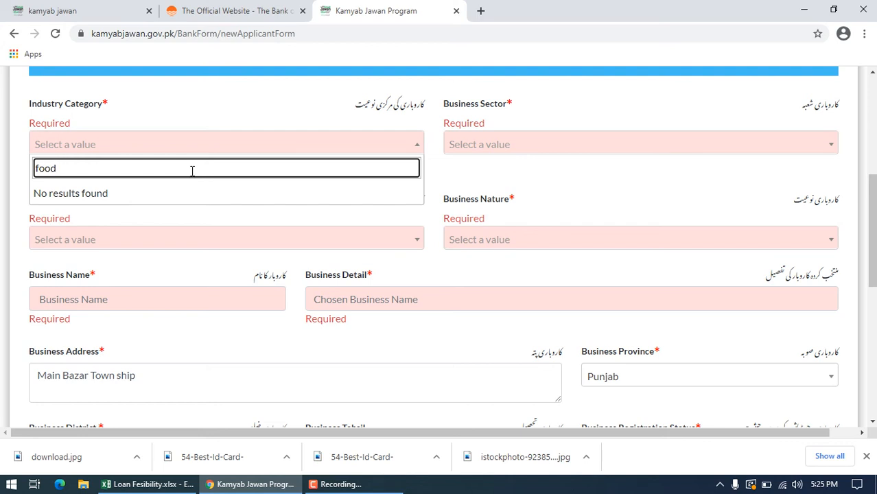
key(BackSpace)
key(BackSpace)
key(BackSpace)
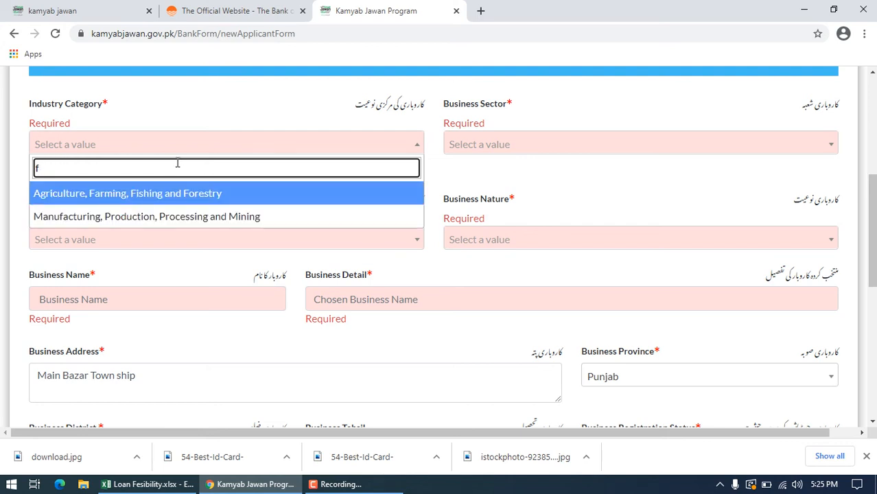
key(BackSpace)
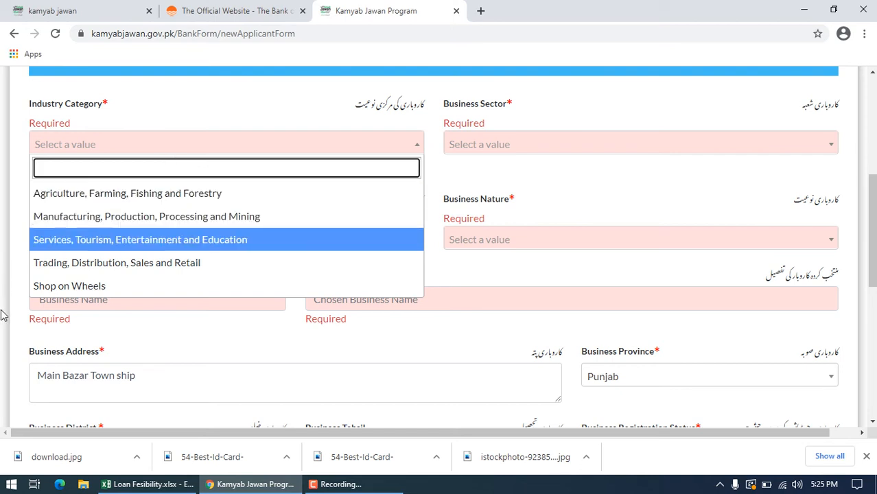
click(126, 268)
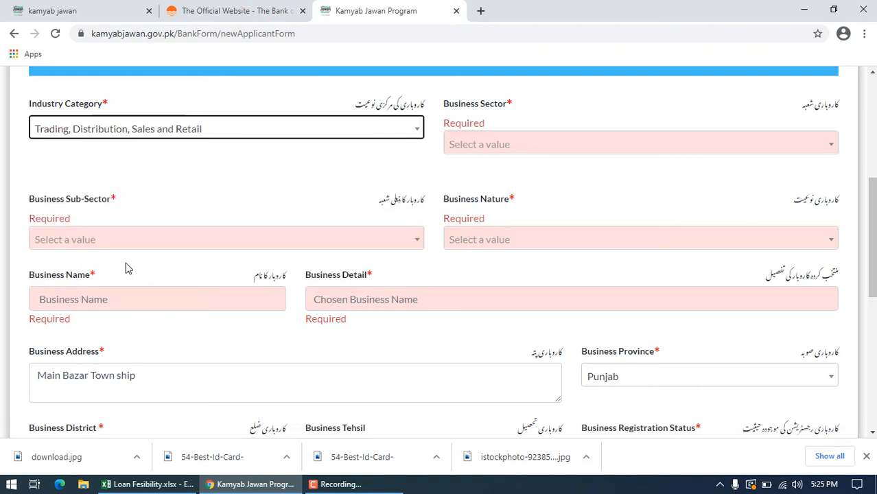
Step: Try Food Distribution as the Business Sector and look for a matching Business Sub-Sector
click(563, 146)
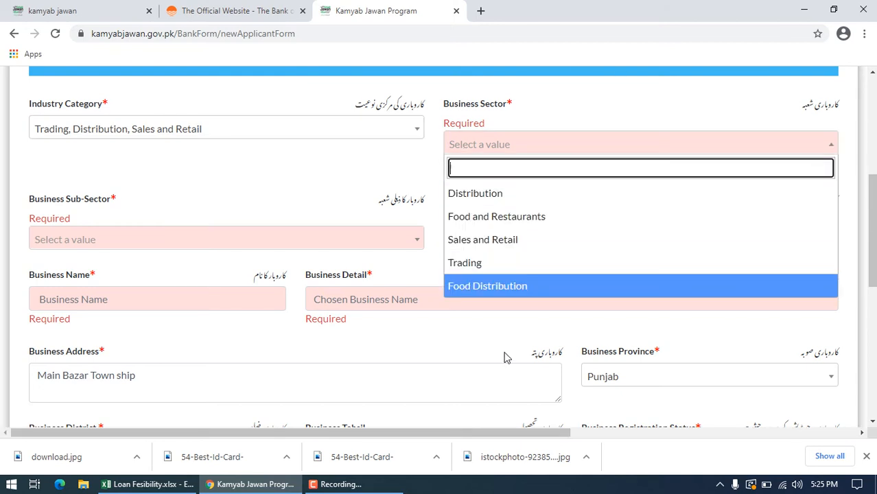
click(525, 289)
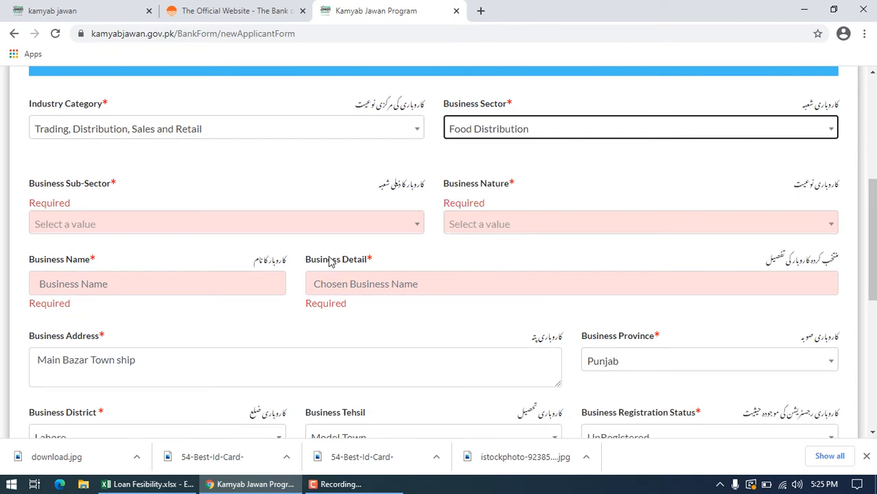
click(251, 224)
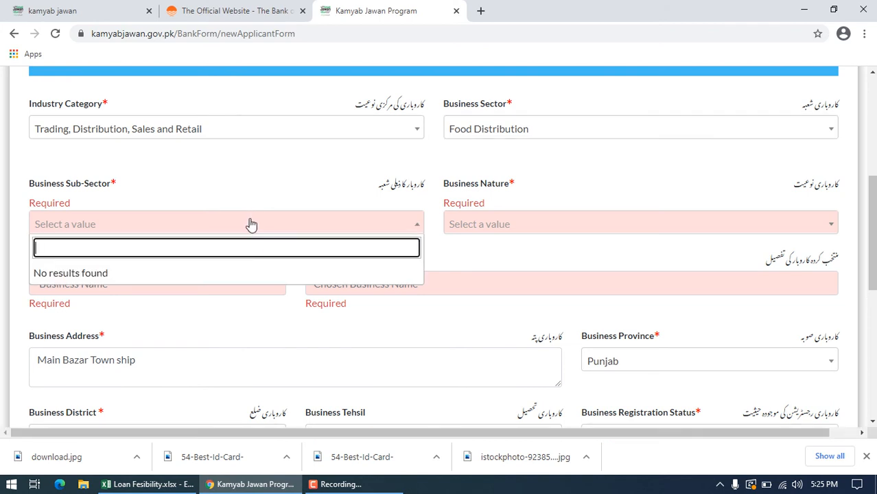
click(247, 176)
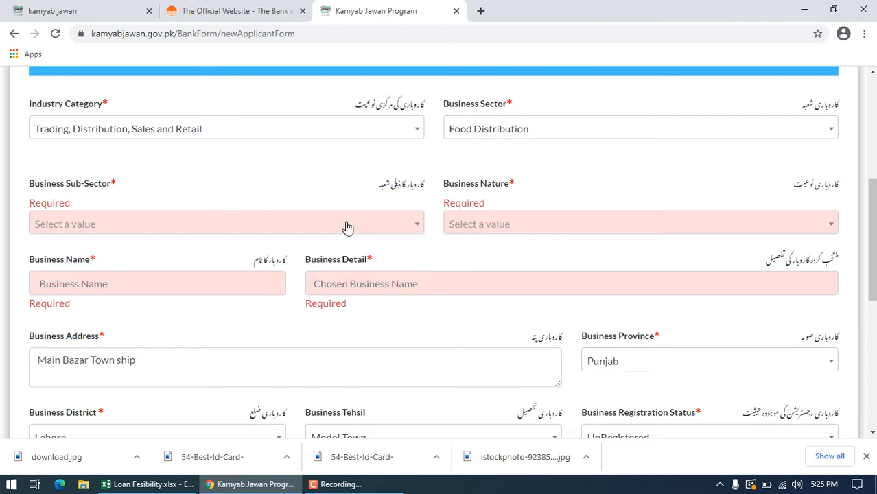
click(414, 230)
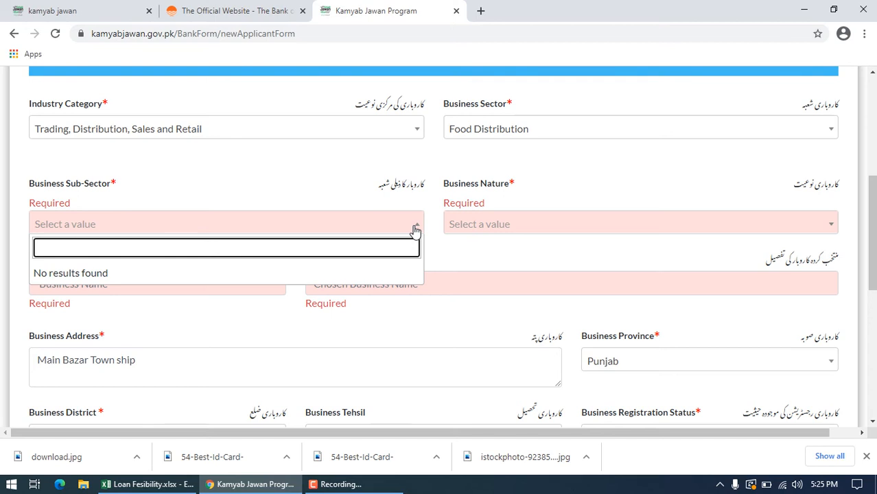
click(212, 194)
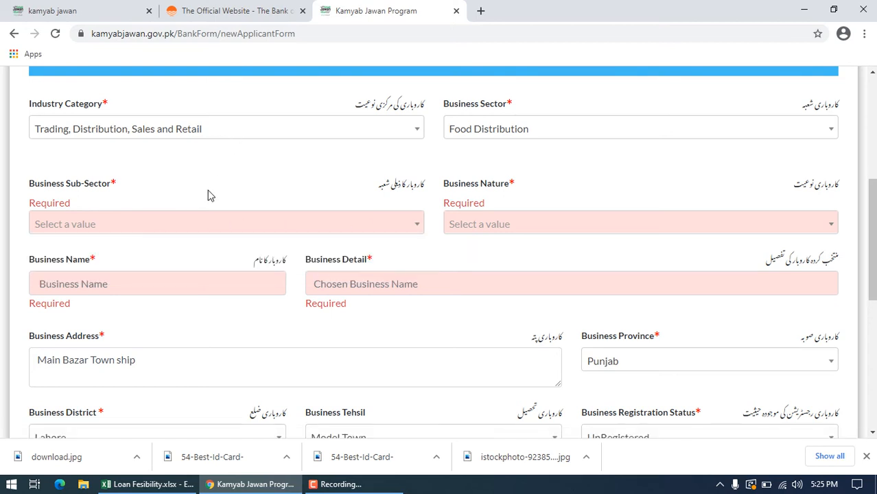
click(368, 227)
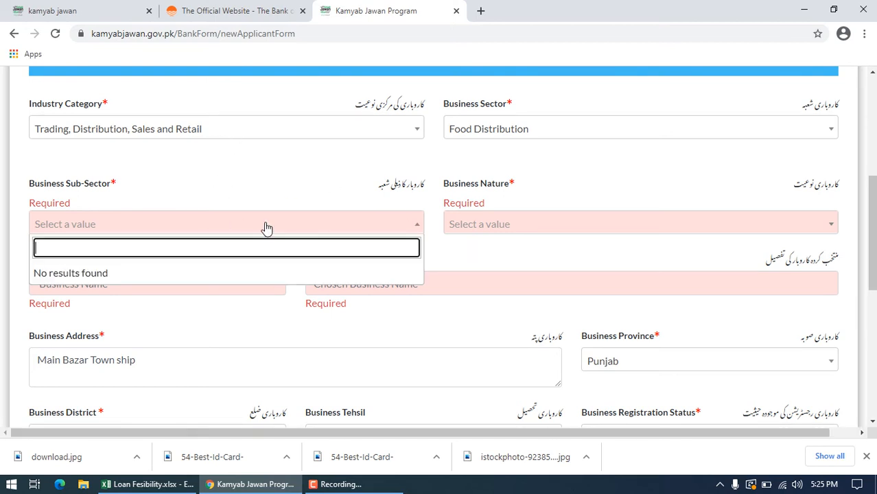
text(kahsja)
key(BackSpace)
key(BackSpace)
key(BackSpace)
key(BackSpace)
key(BackSpace)
Step: Set the Business Sector to Food and Restaurants, the Sub-Sector to Fast Food Restaurant and the Business Nature to Local Business
click(554, 129)
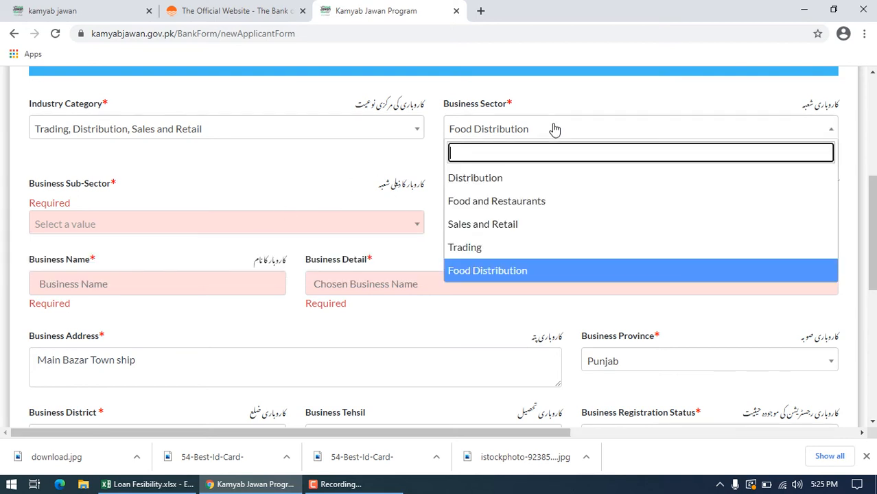
click(512, 204)
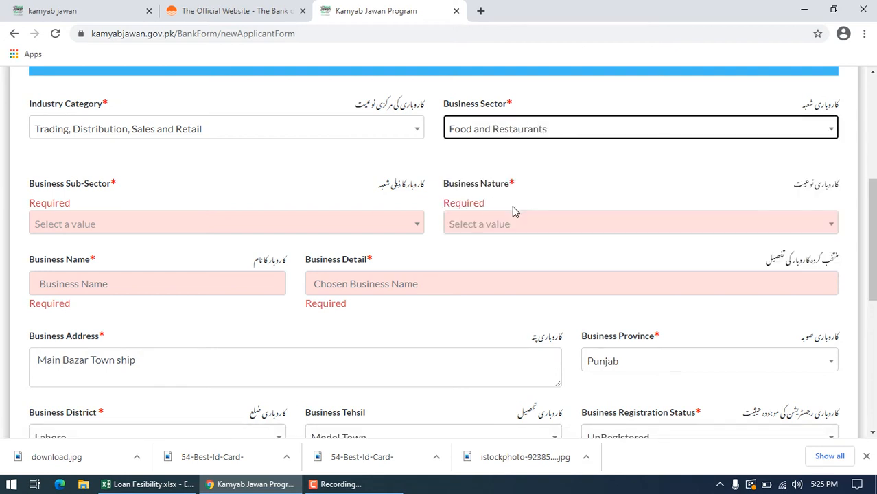
click(417, 226)
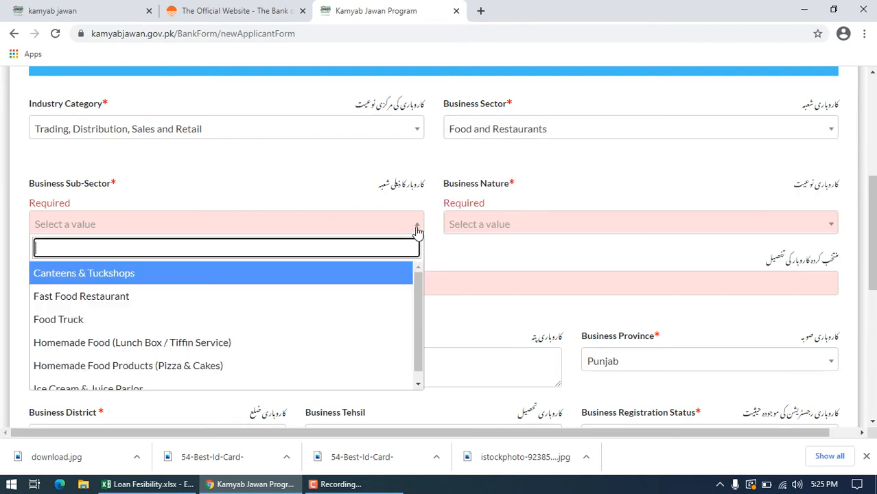
click(115, 296)
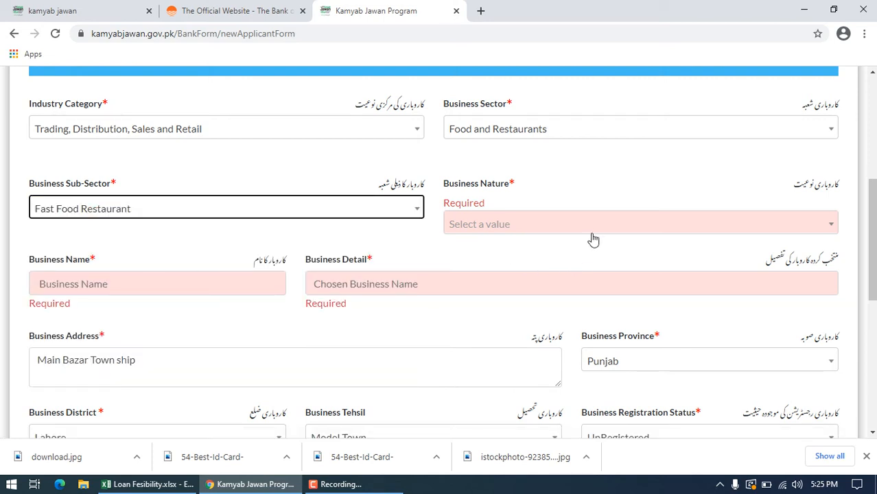
click(831, 227)
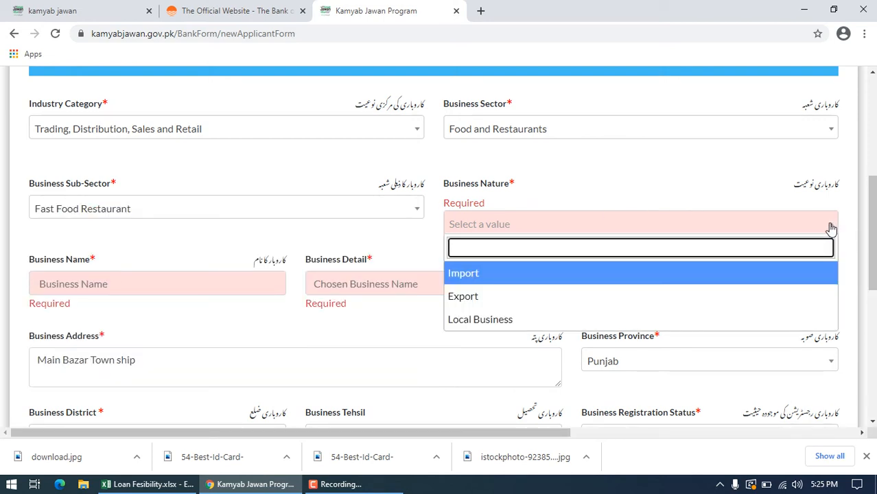
click(482, 320)
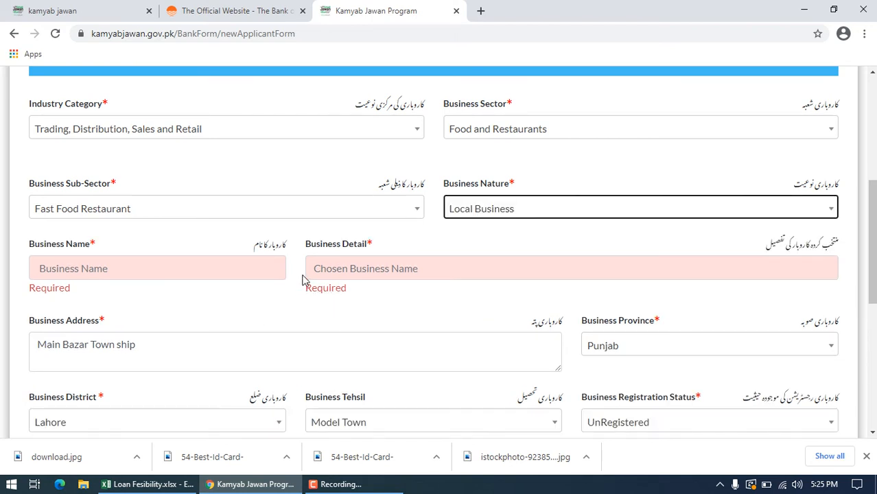
Step: Fill in the fast food shop's Business Name and enter Fast Food outlet as the Business Detail
click(217, 264)
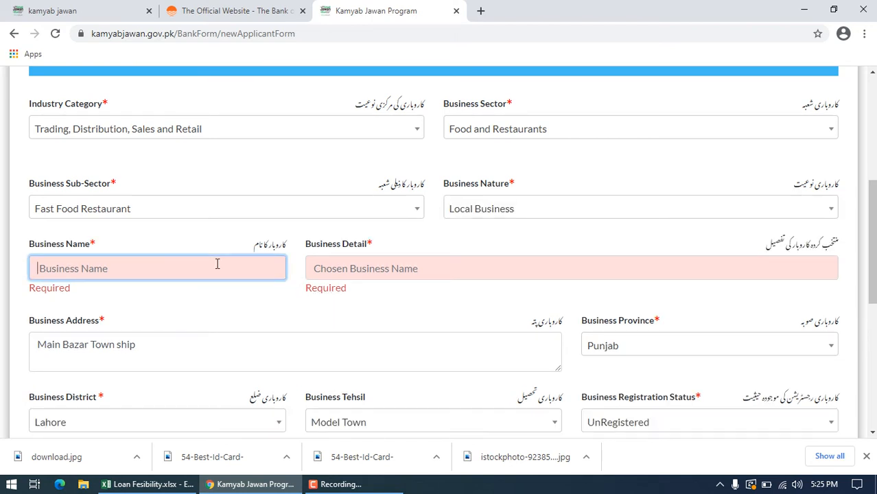
text(Usman Fast Food)
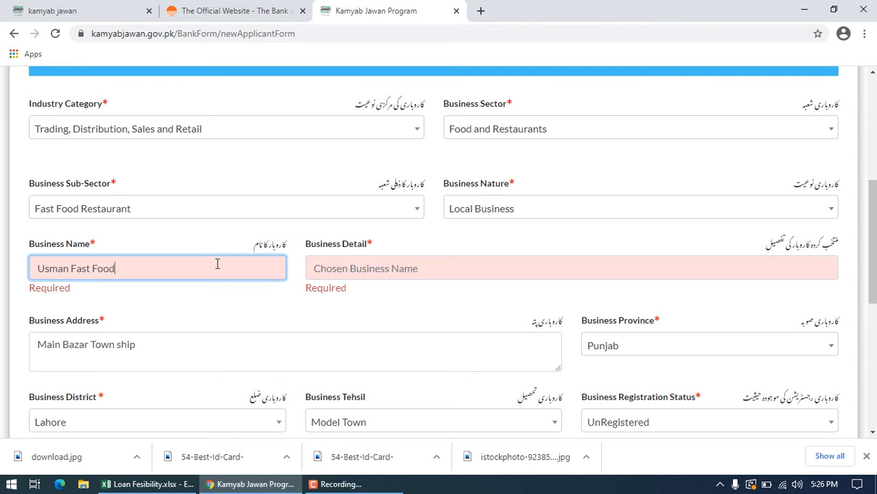
click(434, 272)
text(Fast Food outlet)
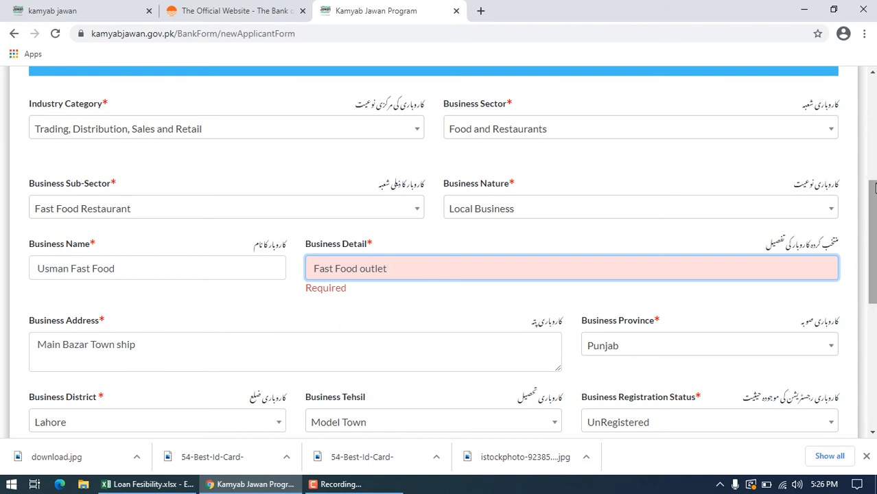
scroll(871, 240, down, 2)
drag(872, 273, 872, 332)
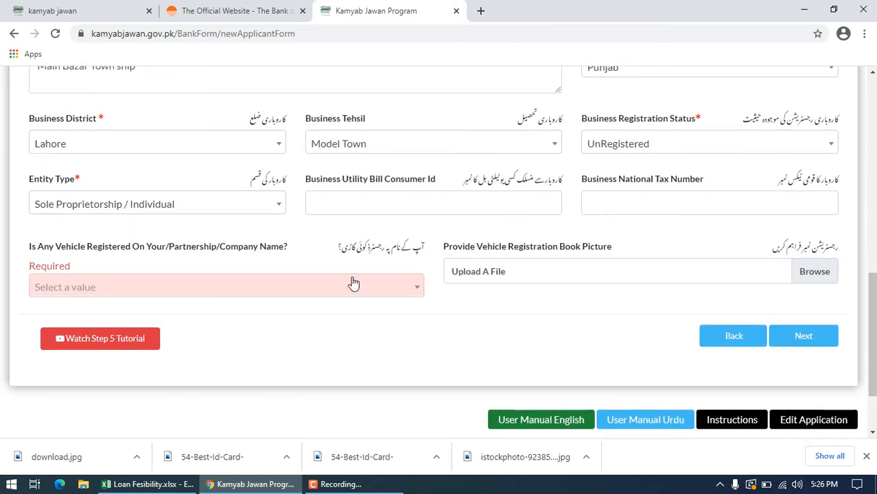
Step: Answer No to the question about a registered vehicle and proceed to the Financing Details step
click(418, 290)
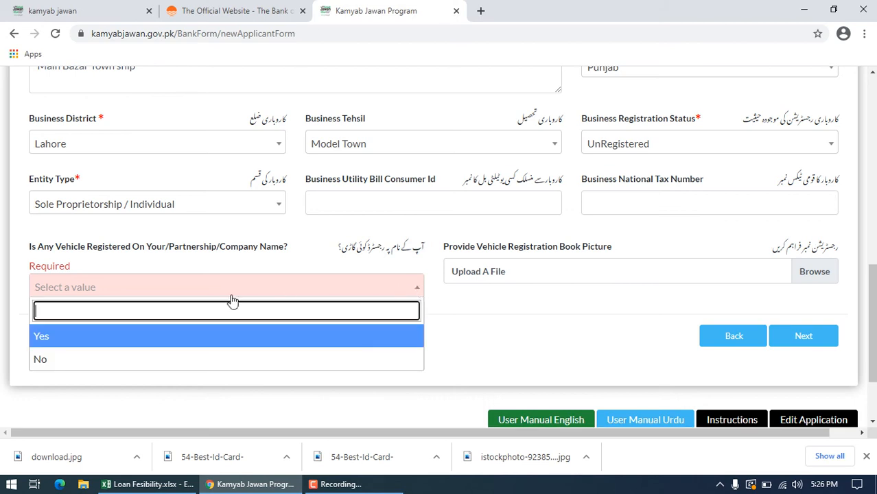
click(142, 360)
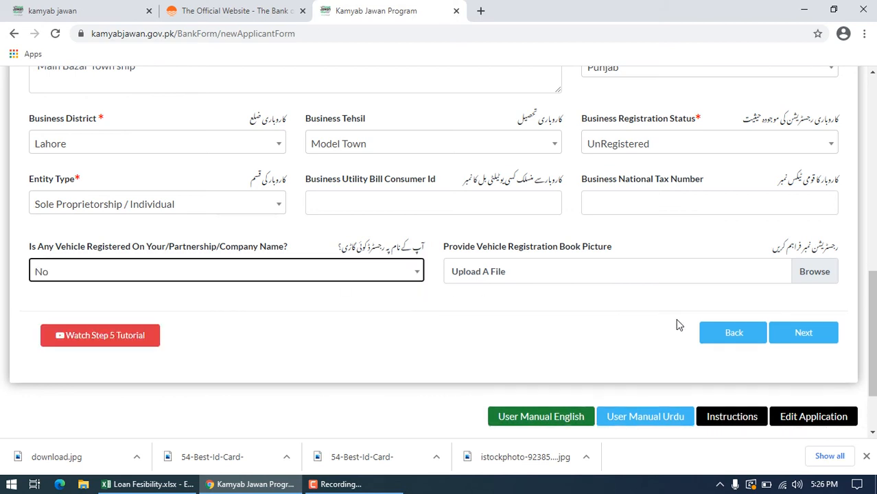
click(813, 339)
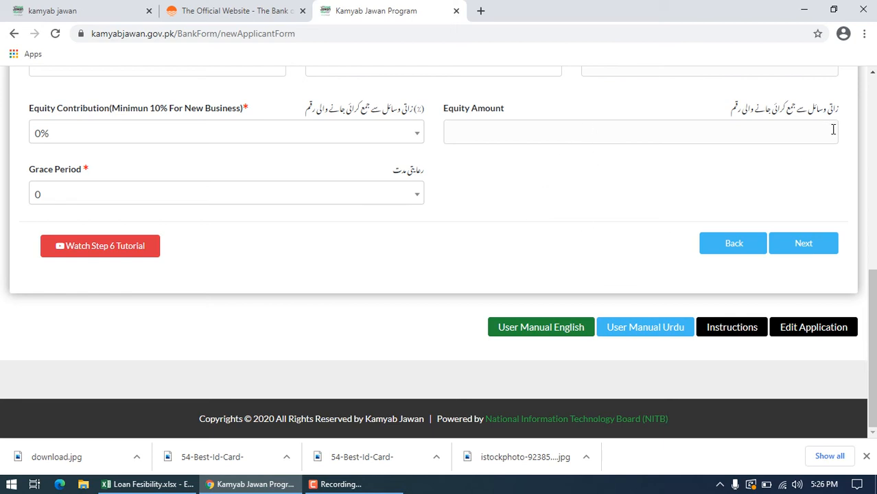
Step: Set the Loan Type to Long Term Financing, the Tier Type to Tier 2 (T2) Loans and the Tenure to 8 Years
drag(872, 292, 872, 215)
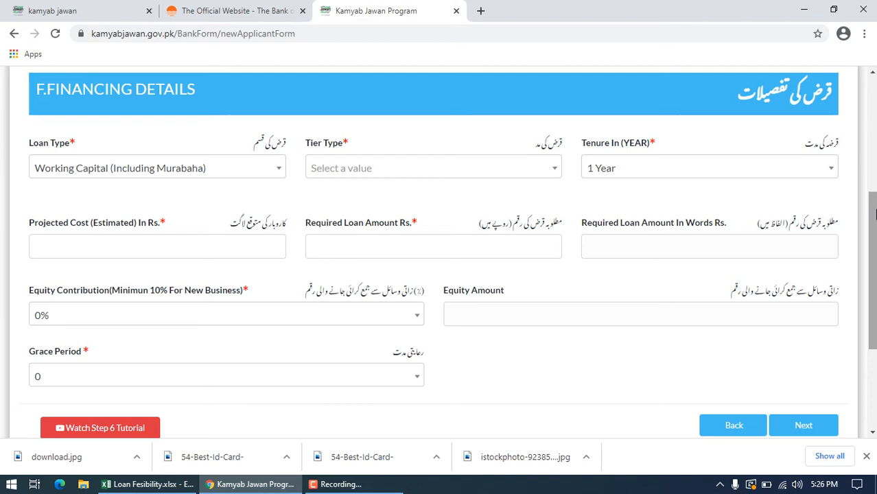
click(277, 180)
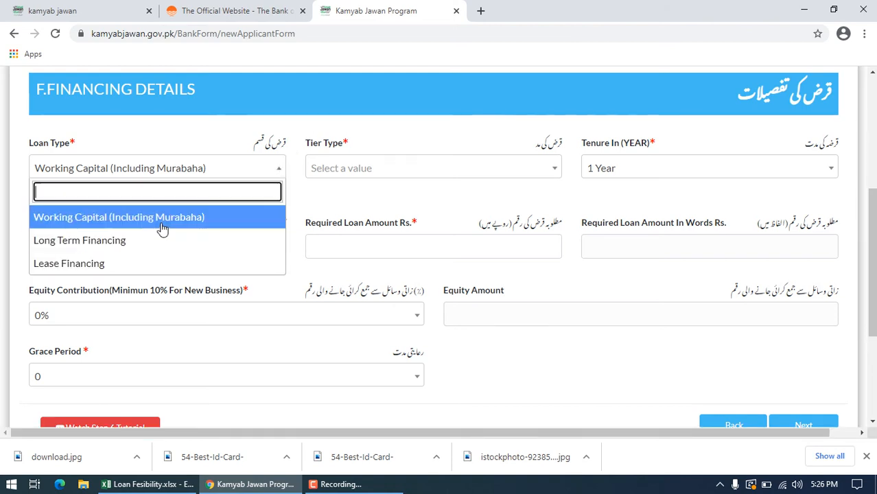
click(129, 246)
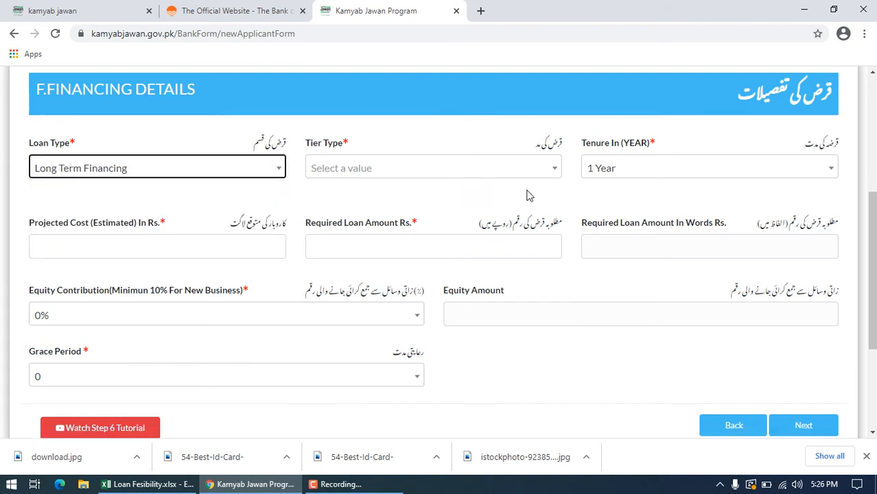
click(550, 180)
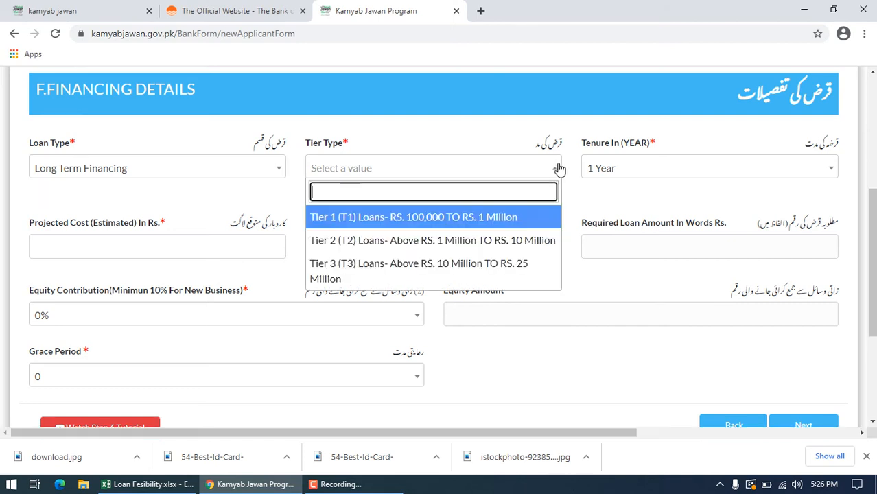
click(367, 244)
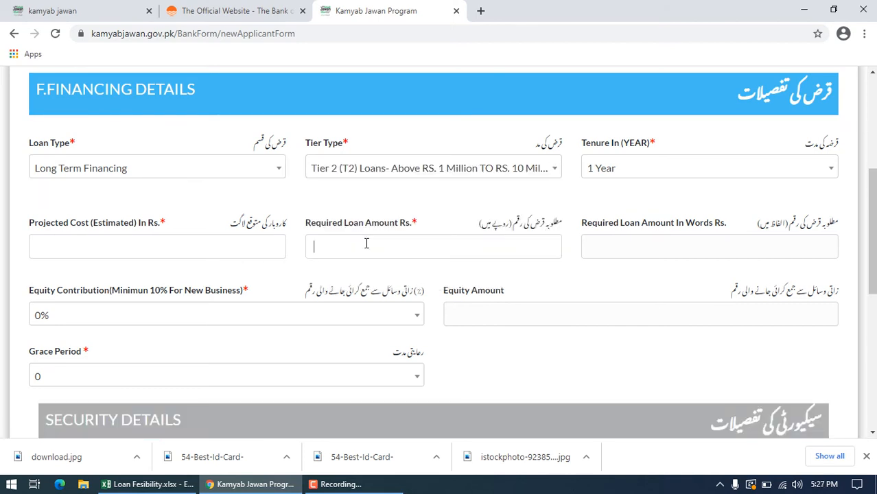
click(695, 172)
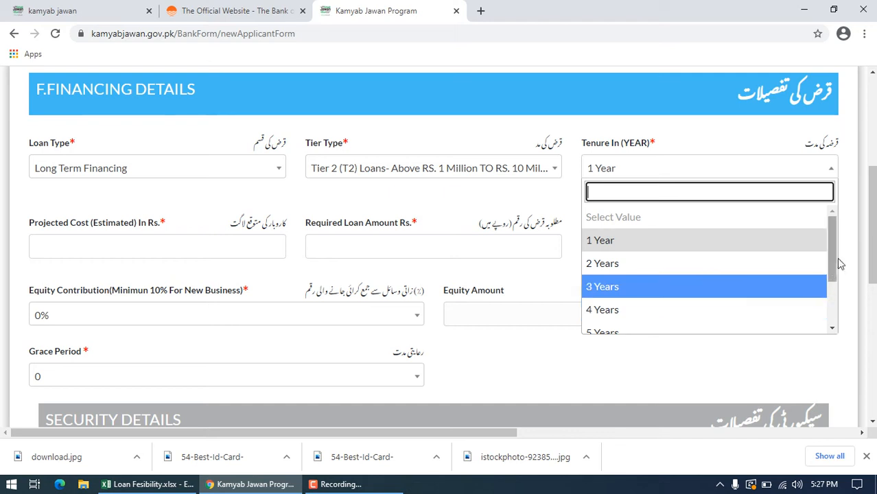
drag(835, 261, 821, 304)
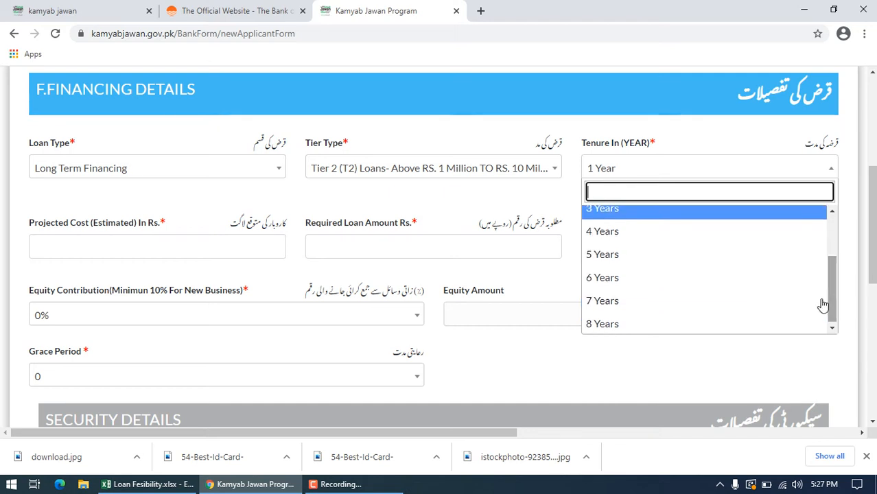
click(697, 326)
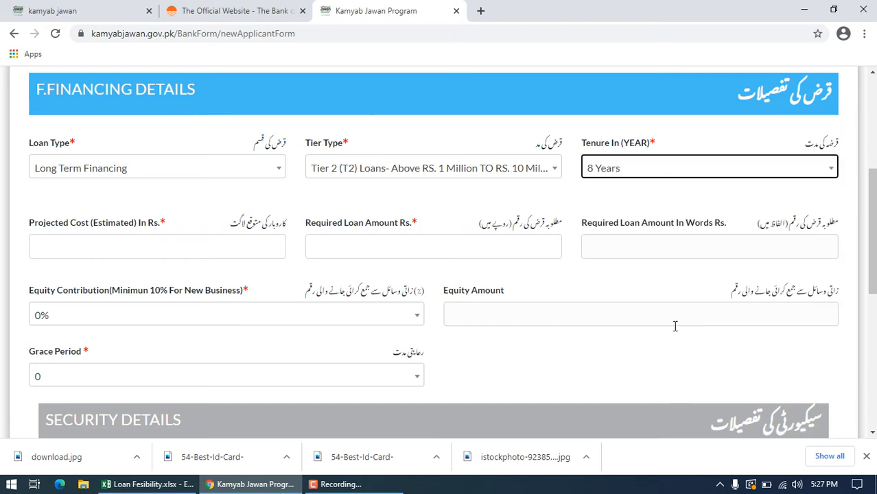
Step: Check the Total Cost in the Loan Fesibility.xlsx workbook and enter 1205000 as the Projected Cost
click(115, 242)
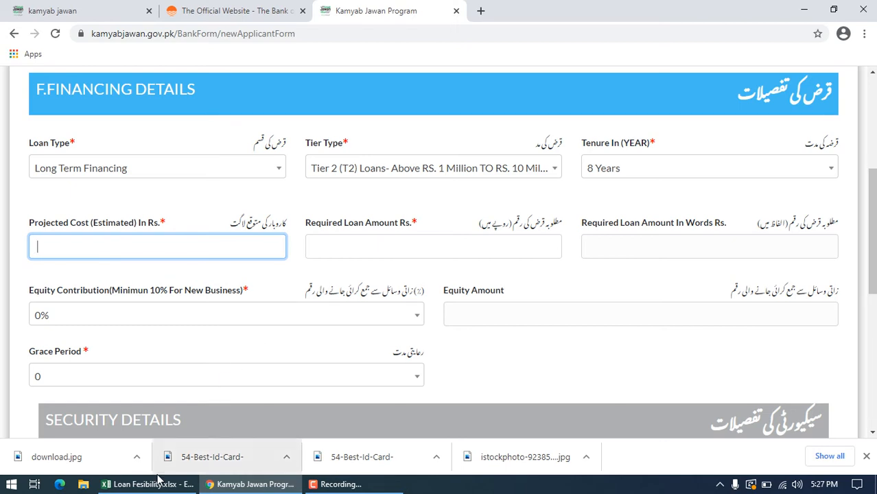
click(155, 485)
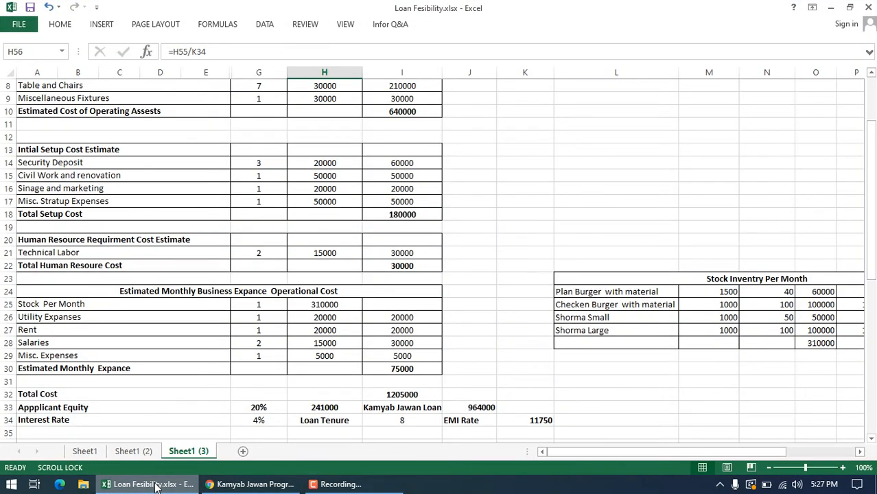
click(155, 485)
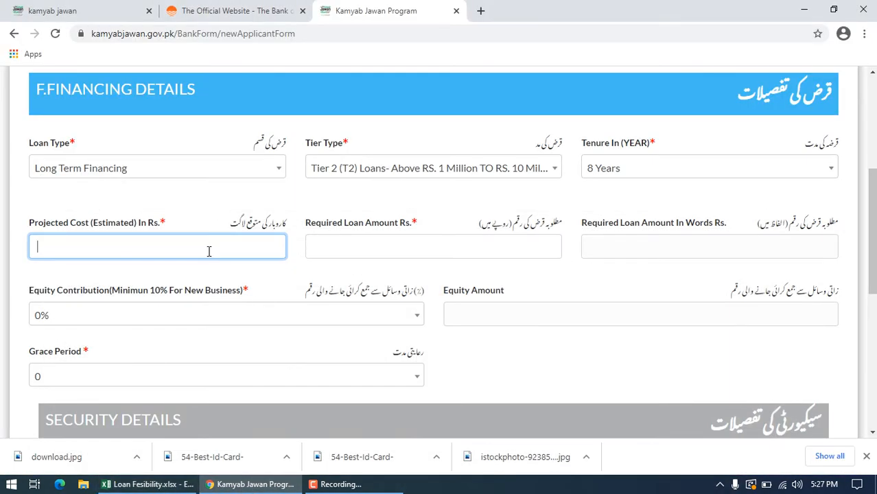
text(12050000)
key(BackSpace)
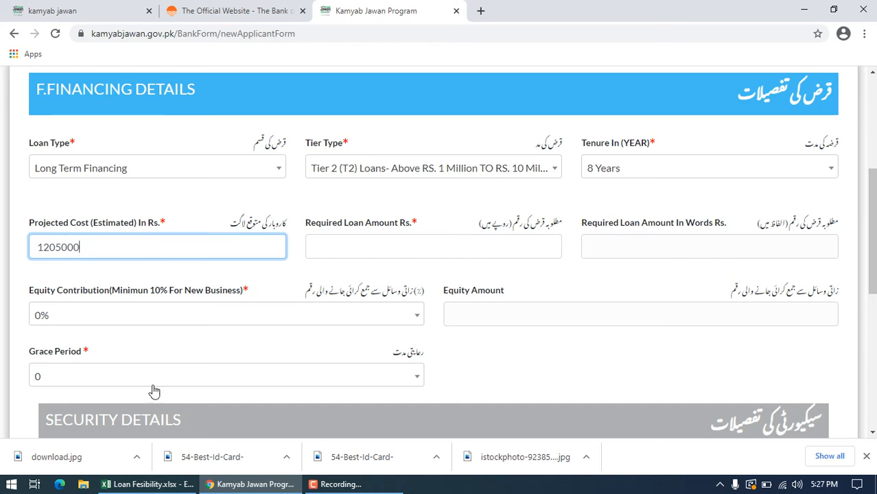
Step: Look up the Kamyab Jawan Loan figure in the feasibility workbook and enter 964000 as the Required Loan Amount
click(145, 483)
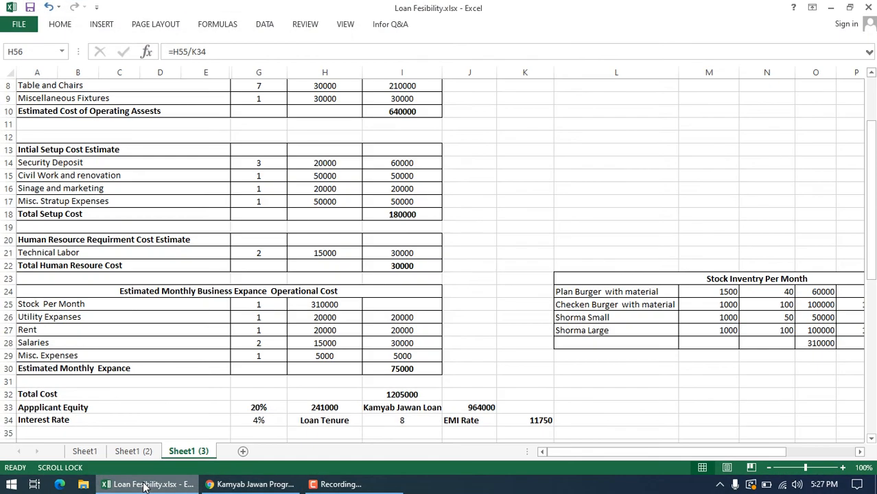
click(145, 484)
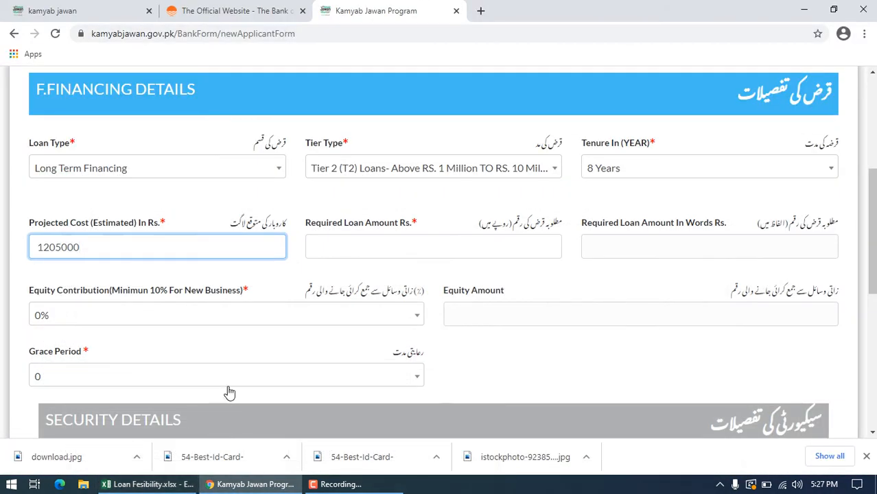
click(396, 242)
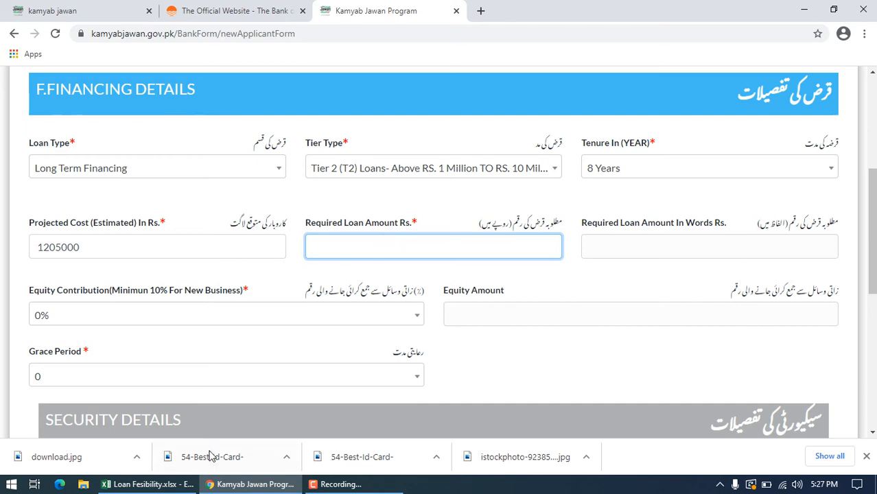
click(156, 486)
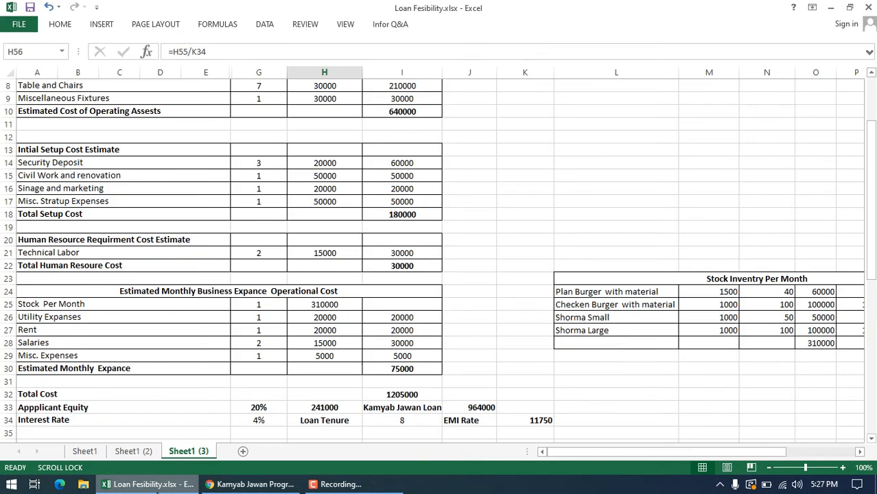
click(157, 485)
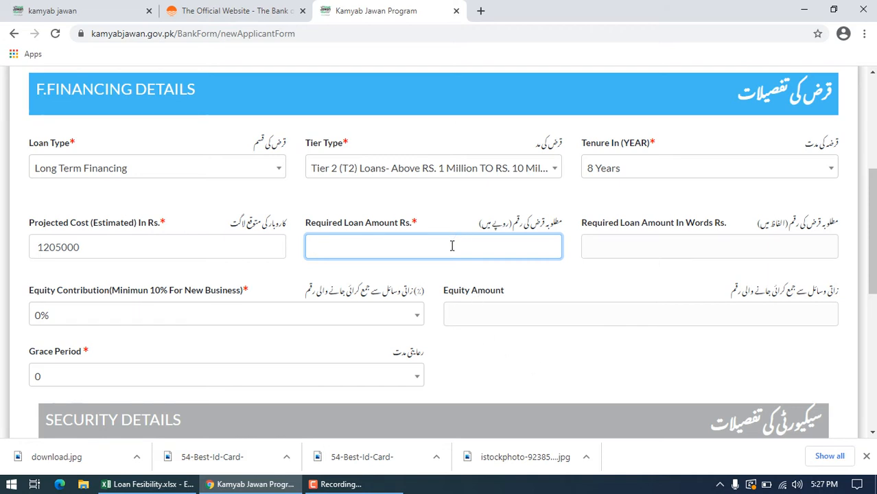
text(964000)
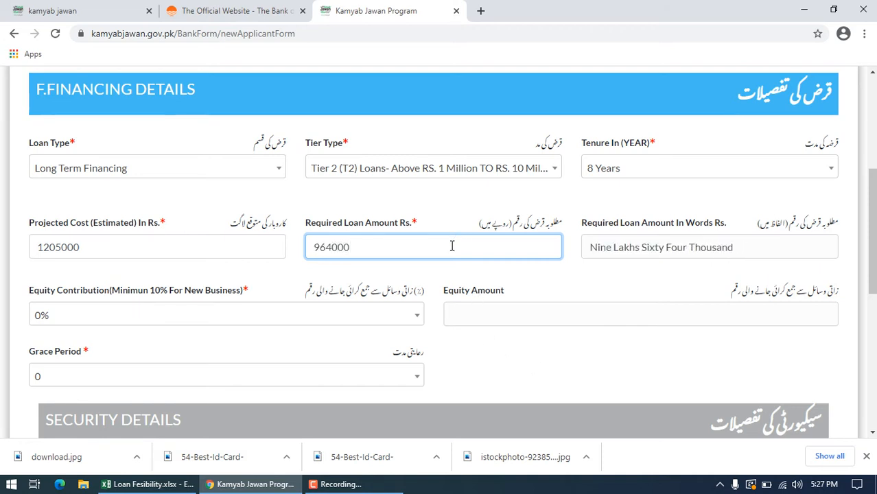
click(674, 279)
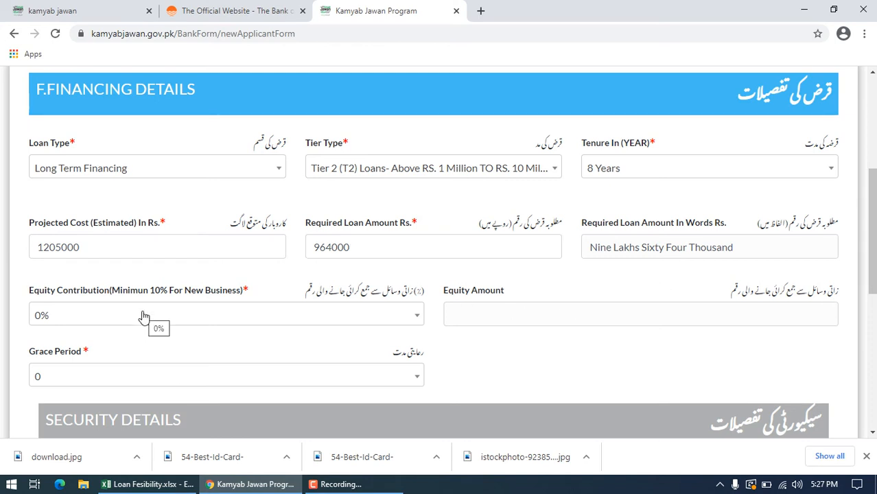
Step: Set the Equity Contribution to 20% and choose 0 for the Grace Period
click(416, 319)
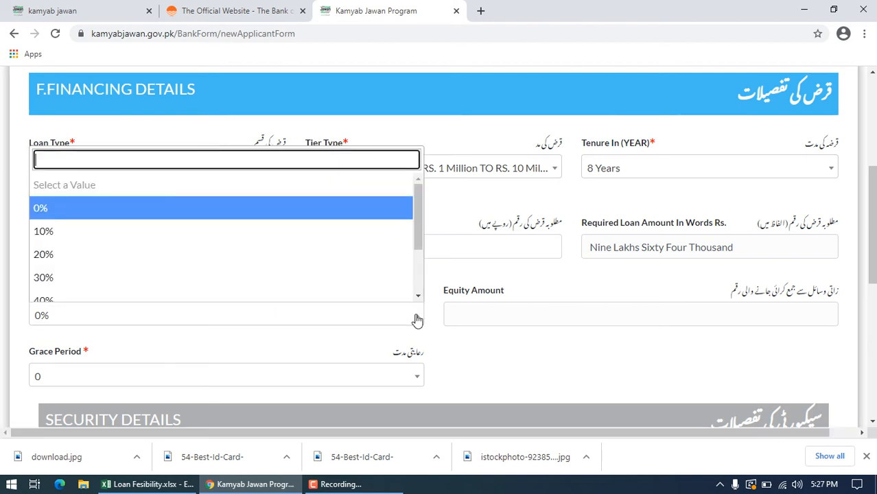
click(60, 254)
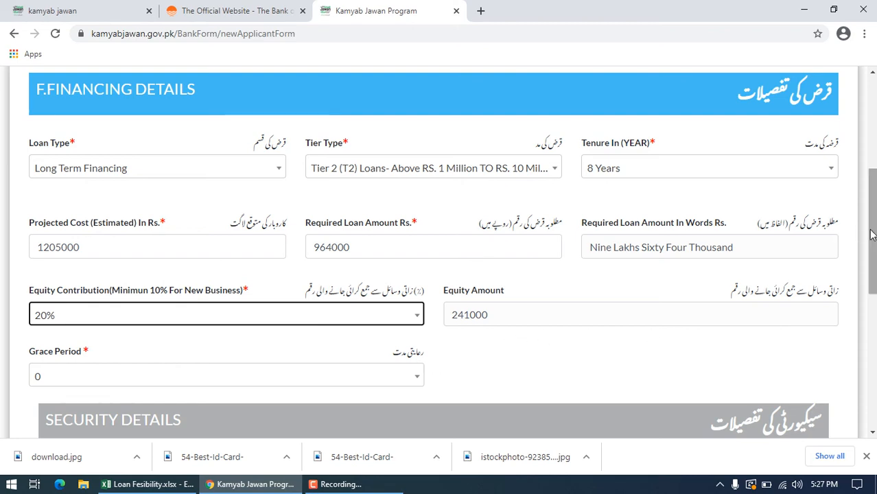
scroll(871, 234, down, 2)
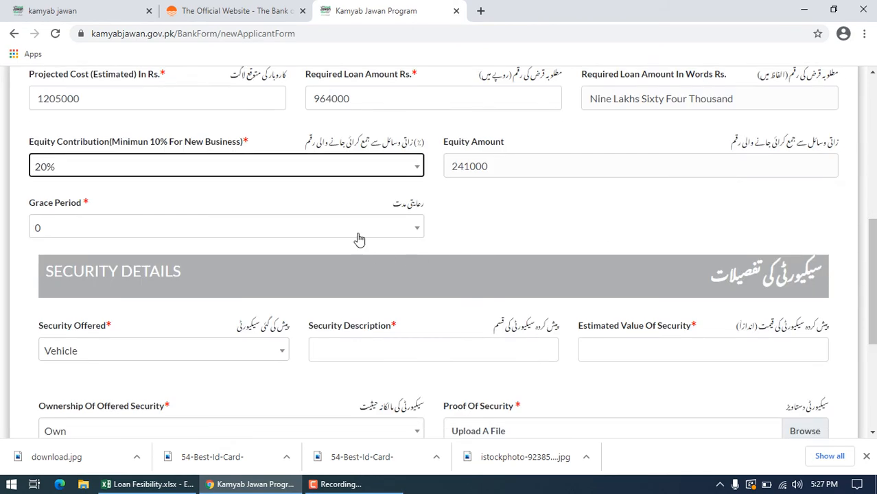
click(419, 229)
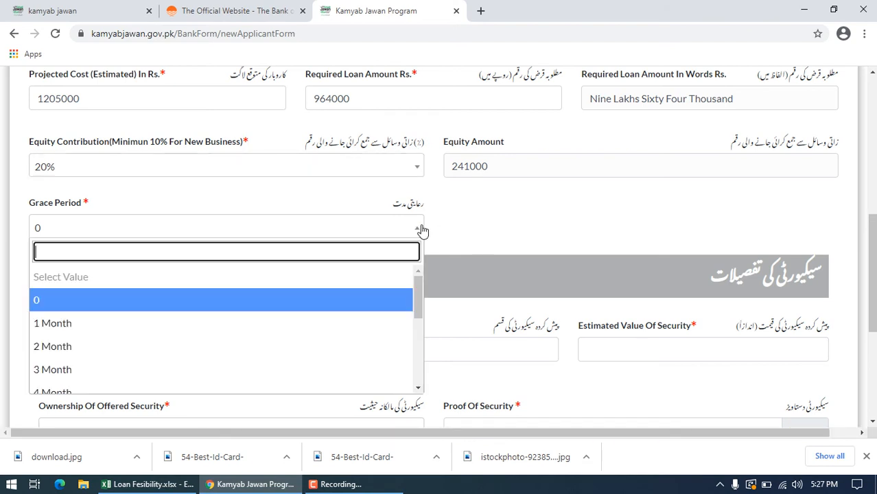
click(166, 309)
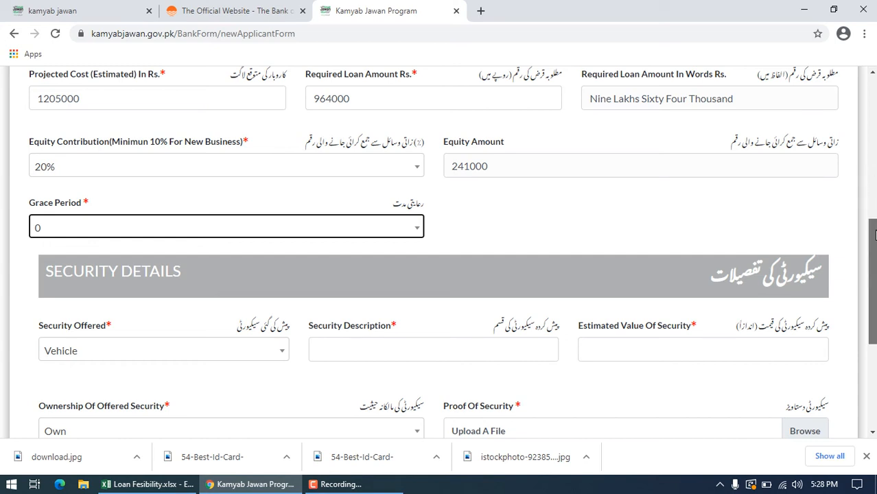
Step: Set the Security Offered to Land and enter "10 marla plot twonship" as the Security Description
scroll(872, 203, down, 2)
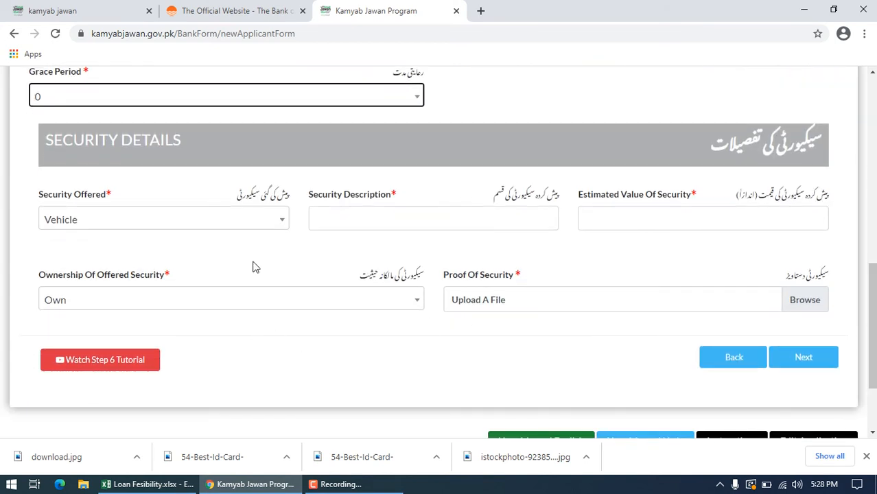
click(281, 220)
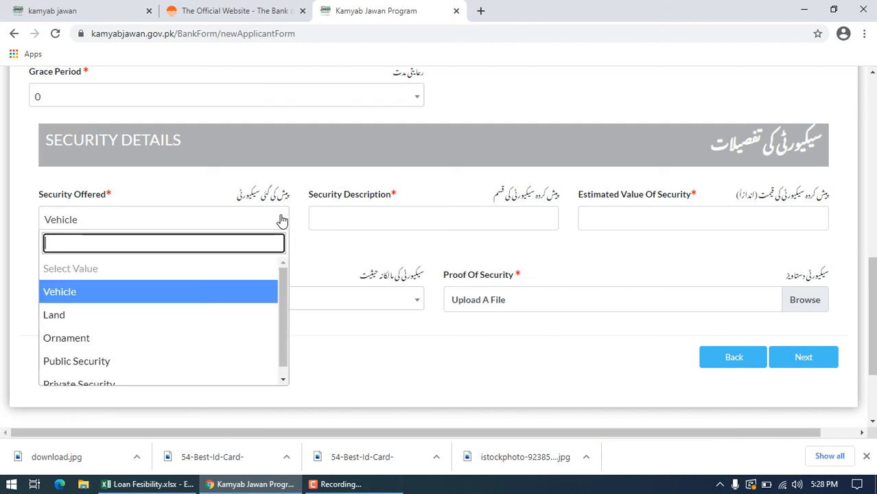
click(175, 313)
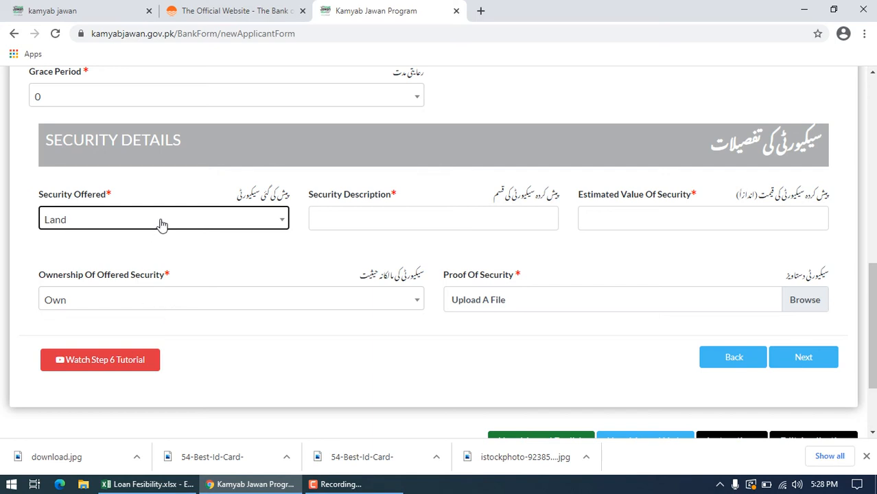
click(369, 217)
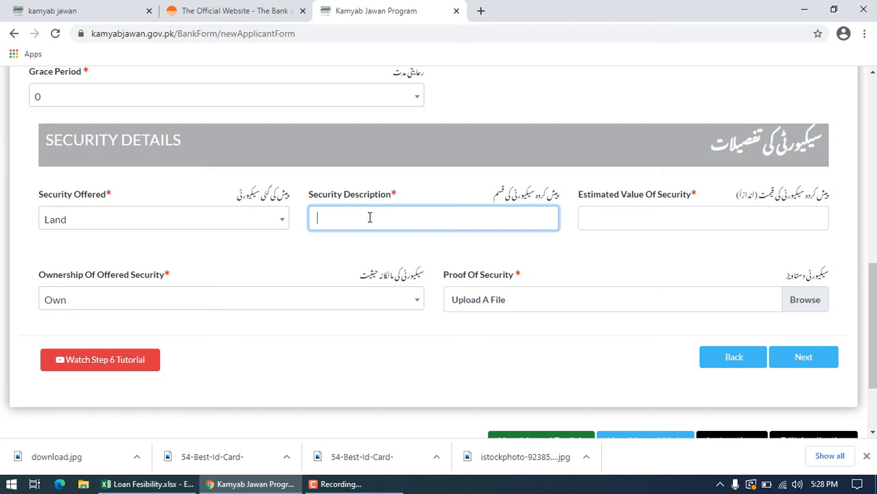
text(10 marla plot twonship)
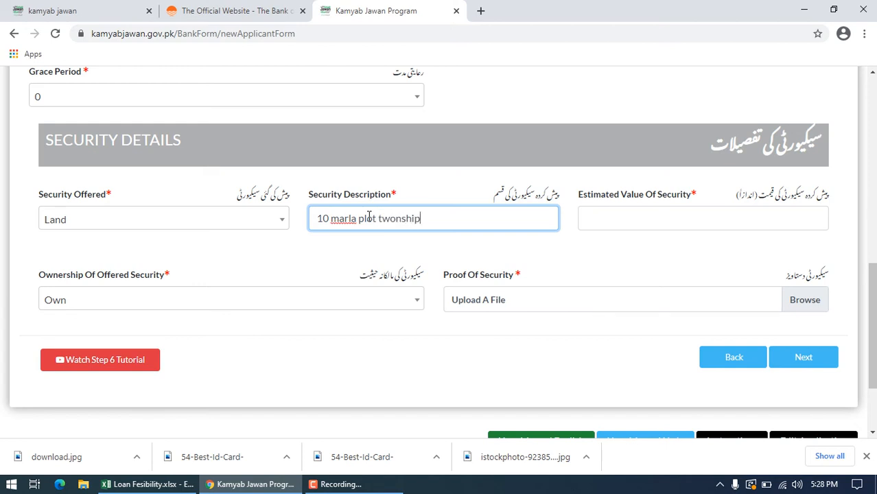
Step: Enter 200000 as the Estimated Value Of Security and submit the section with download.jpg as the Proof Of Security
click(645, 215)
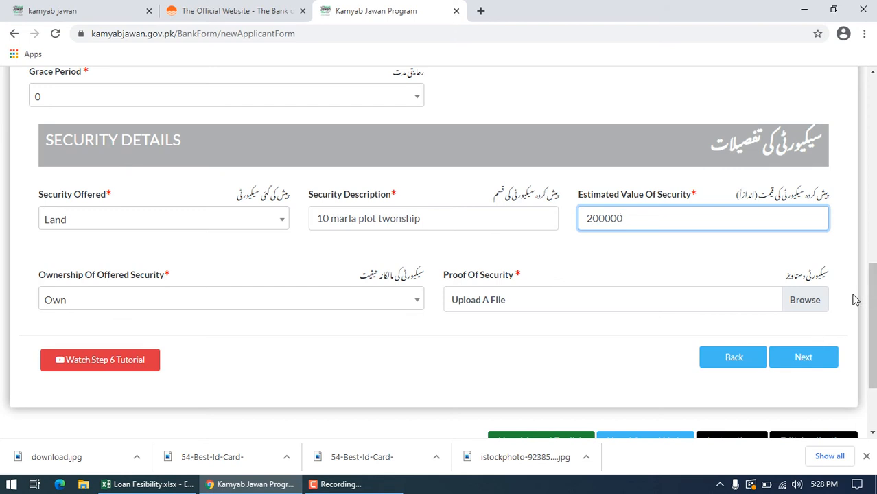
click(819, 305)
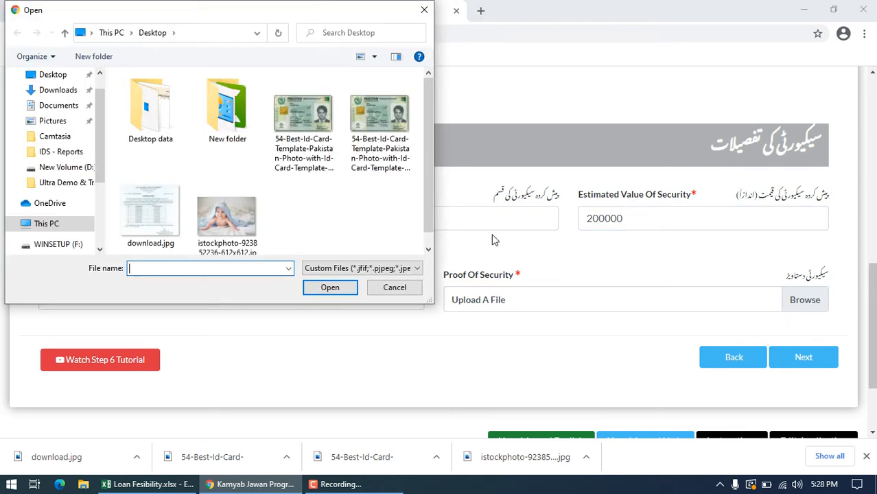
double_click(145, 224)
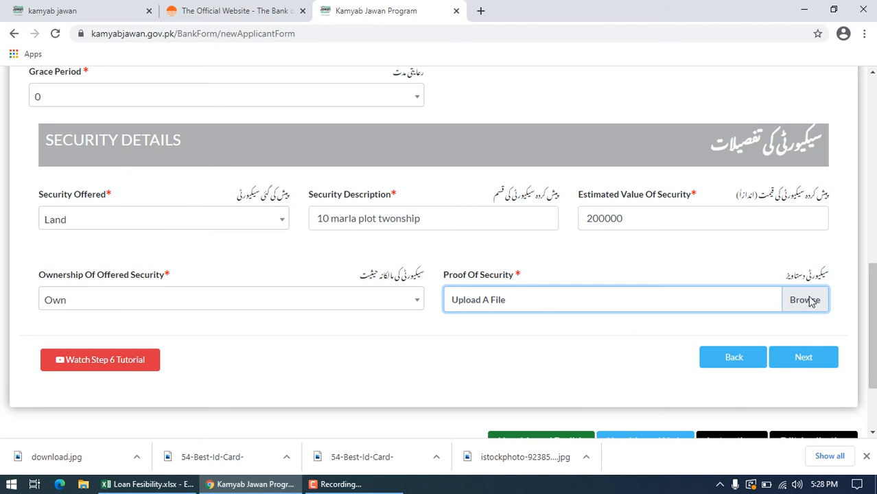
click(595, 287)
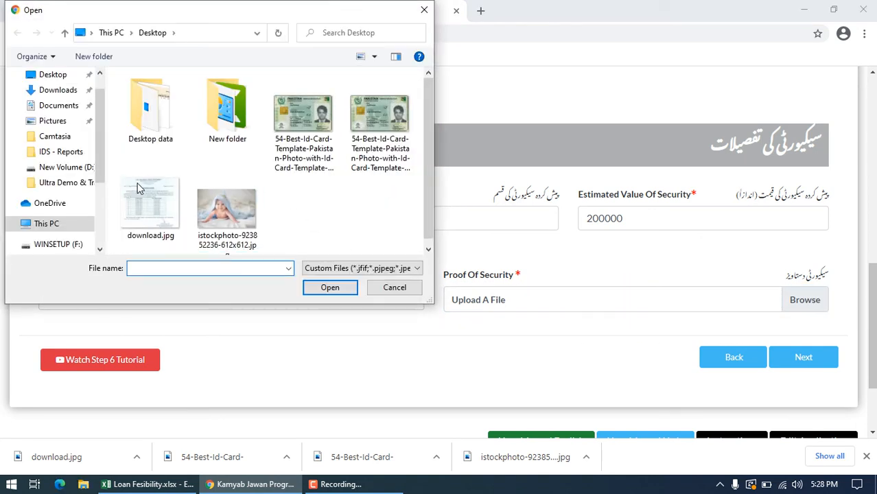
double_click(139, 191)
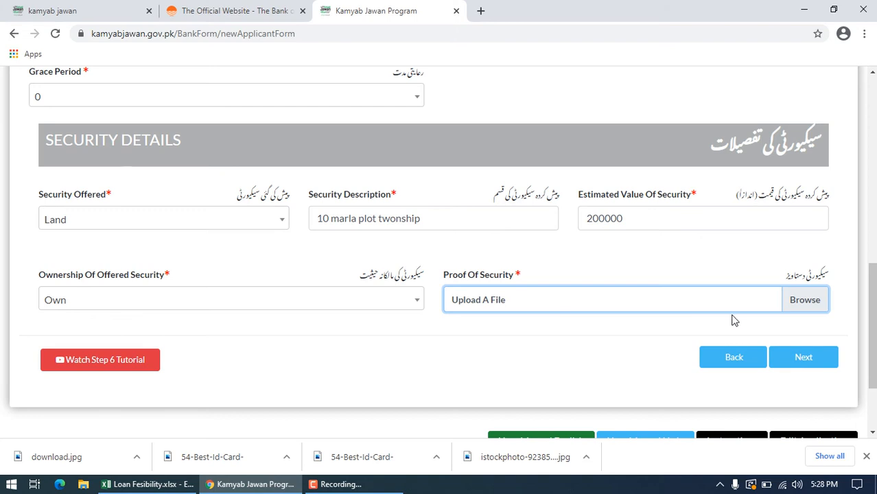
click(807, 357)
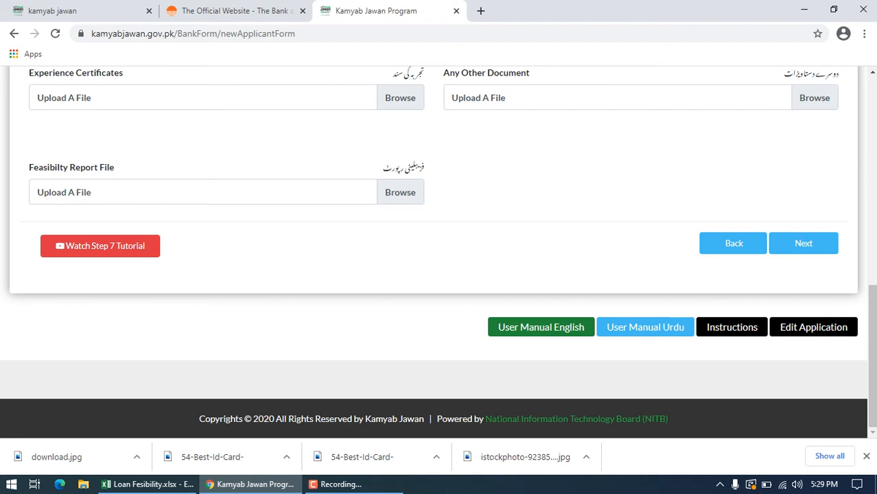
Step: Look up the operating assets cost in the Loan Fesibility.xlsx workbook and enter 6400000 as the Estimated Cost Of Operating Assets
scroll(873, 219, up, 4)
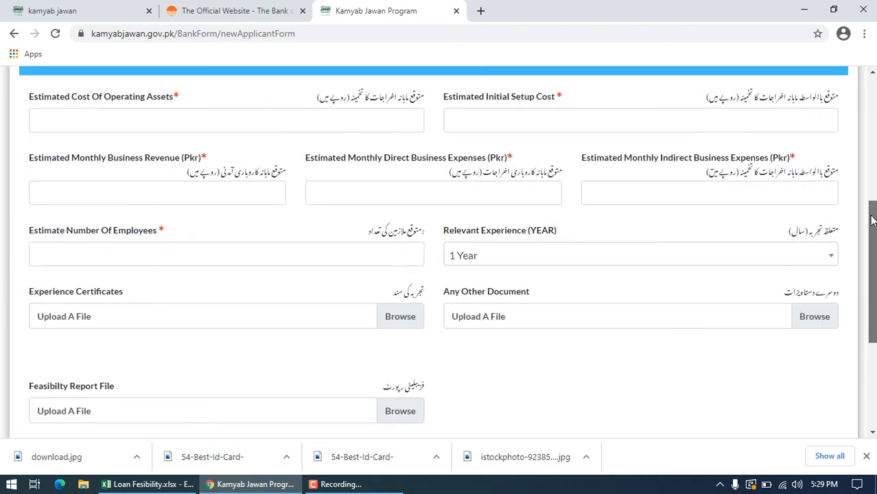
scroll(872, 220, up, 1)
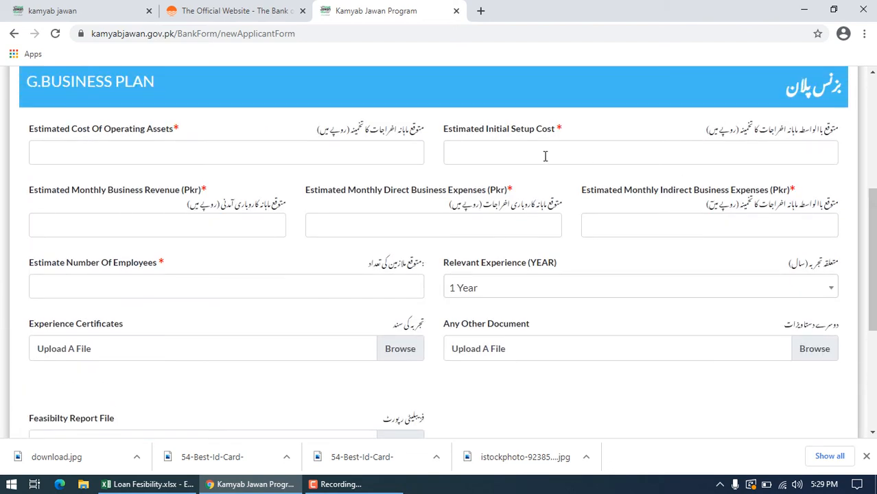
click(179, 146)
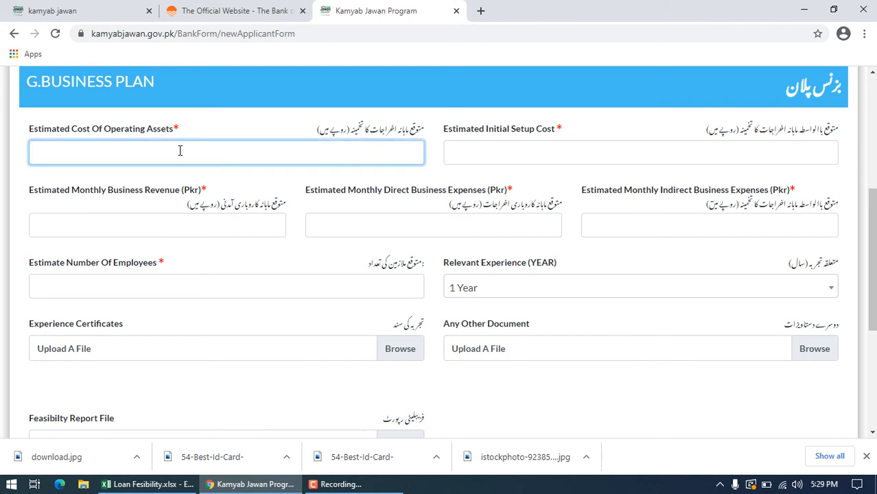
mouse_move(151, 486)
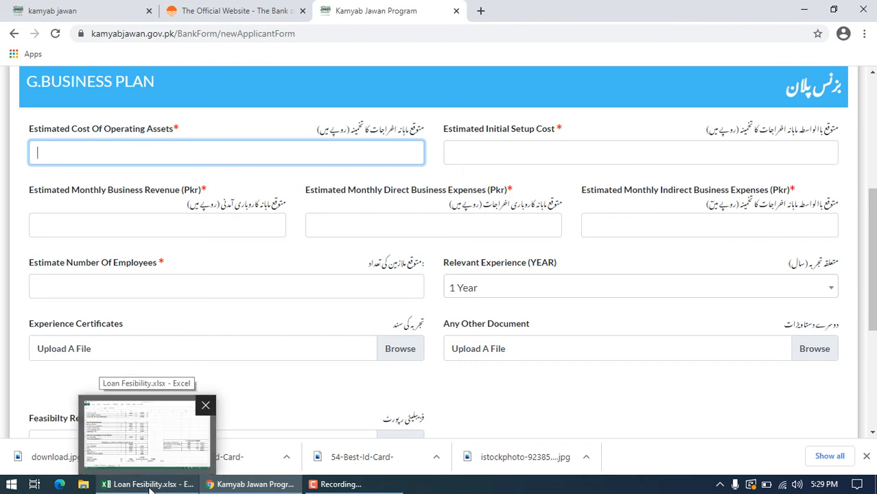
click(151, 484)
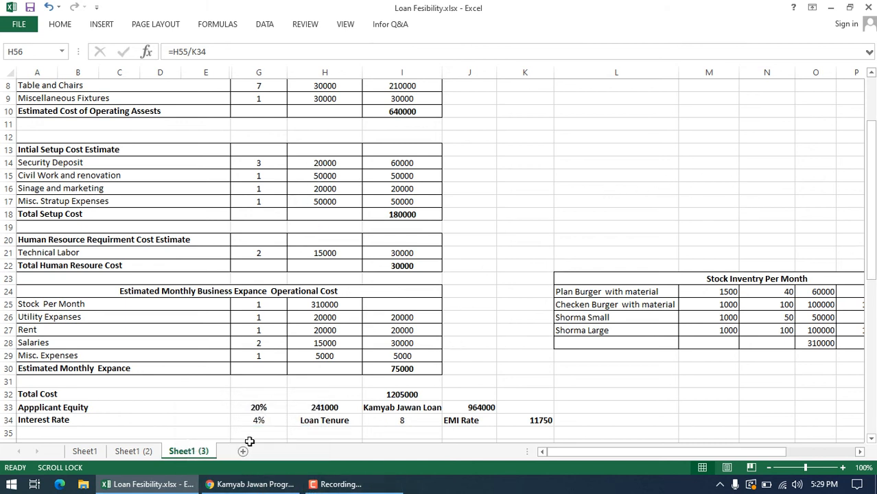
click(253, 484)
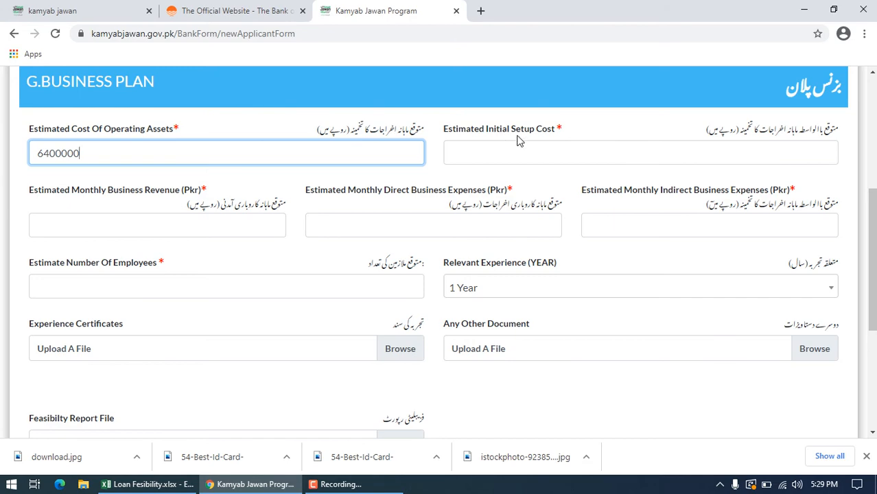
Step: Check the Total Setup Cost in the feasibility workbook and enter 180000 as the Estimated Initial Setup Cost
click(500, 162)
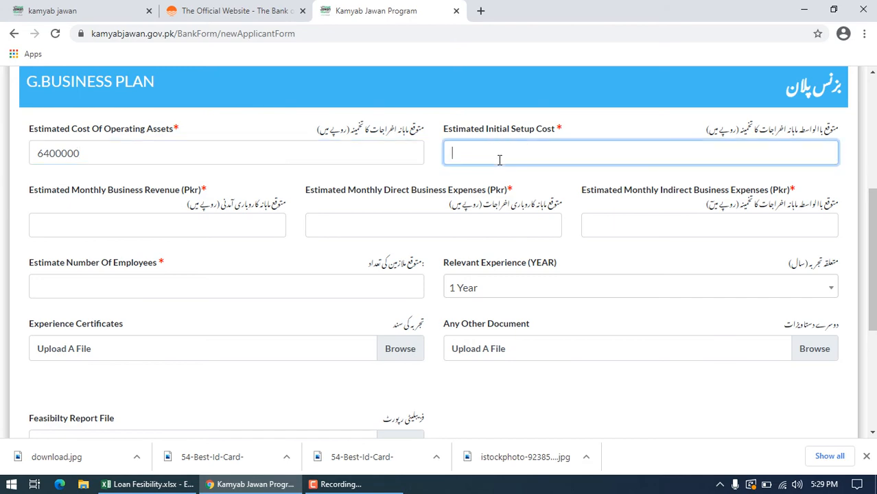
click(160, 485)
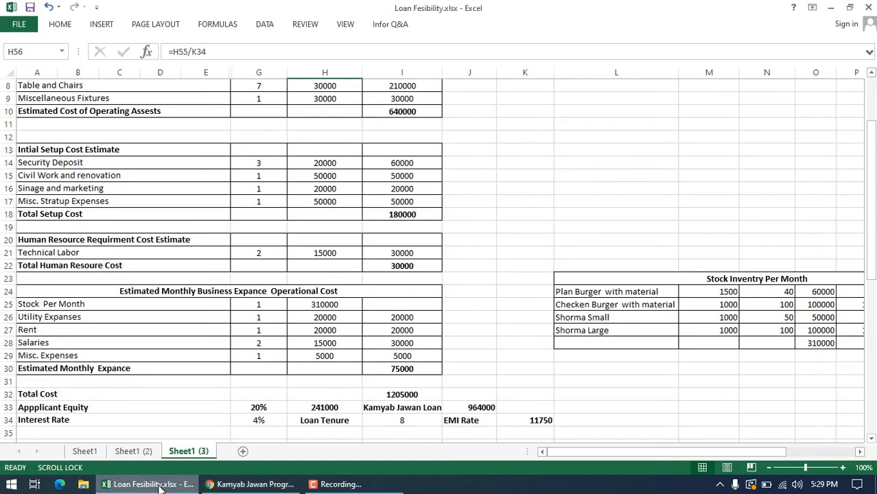
click(159, 486)
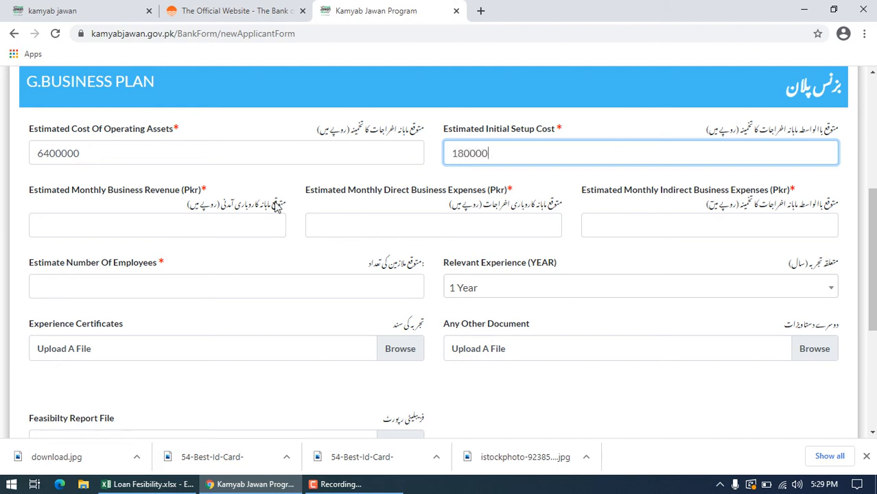
Step: Consult the monthly figures in the feasibility workbook and enter 385000 as the Estimated Monthly Business Revenue
click(117, 229)
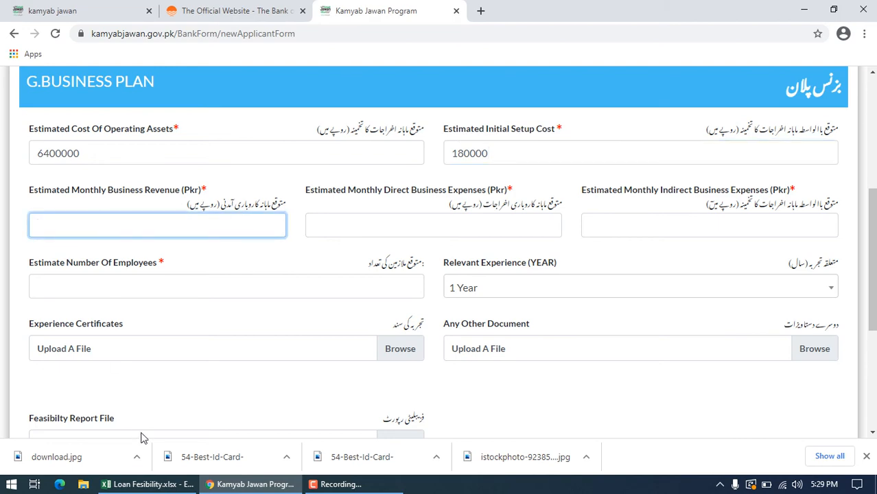
click(157, 486)
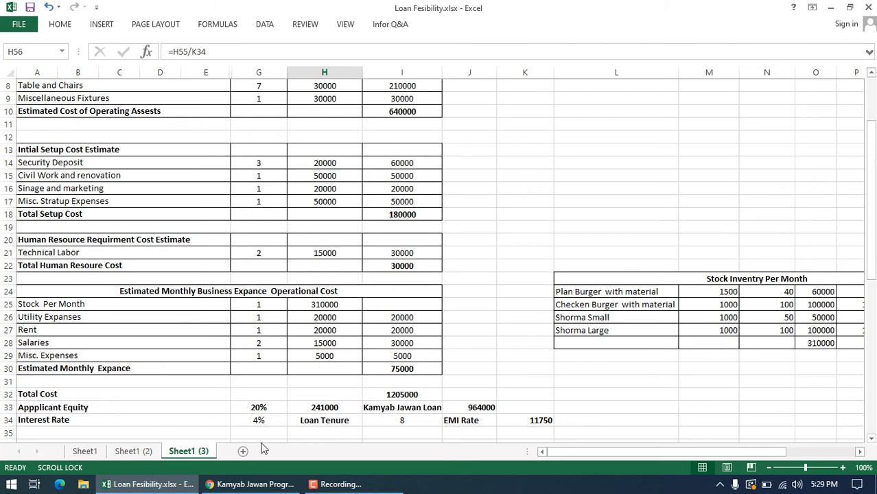
mouse_move(249, 487)
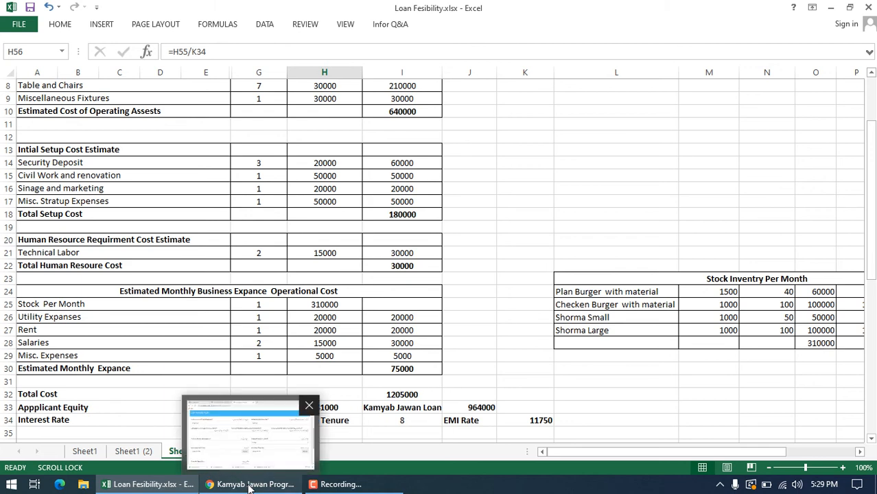
click(257, 427)
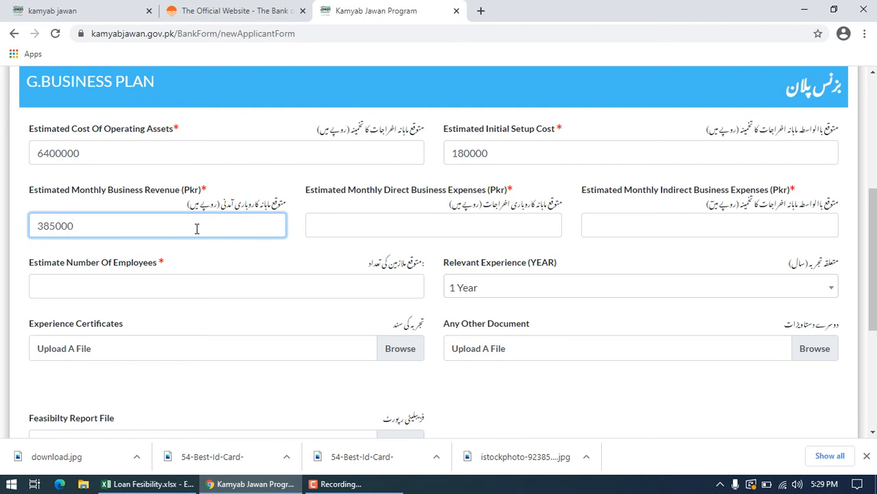
Step: Look up the monthly stock cost in the feasibility workbook and enter 310000 as the Estimated Monthly Direct Business Expenses
click(371, 225)
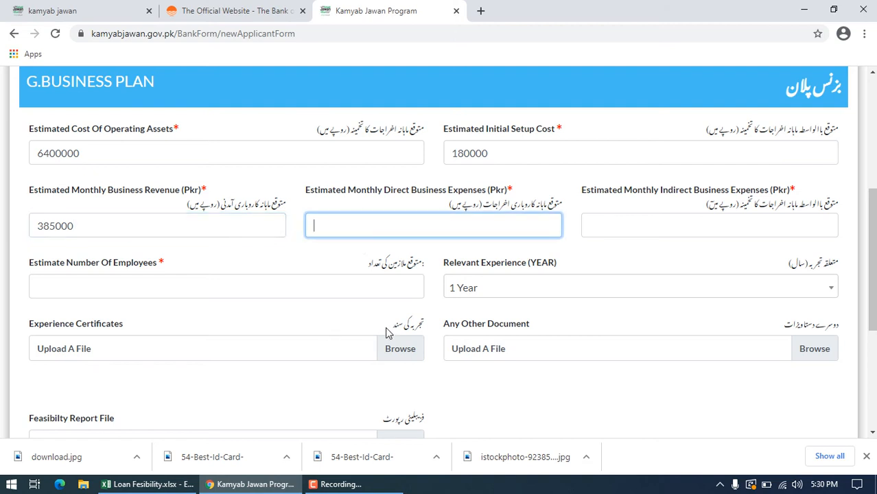
click(177, 484)
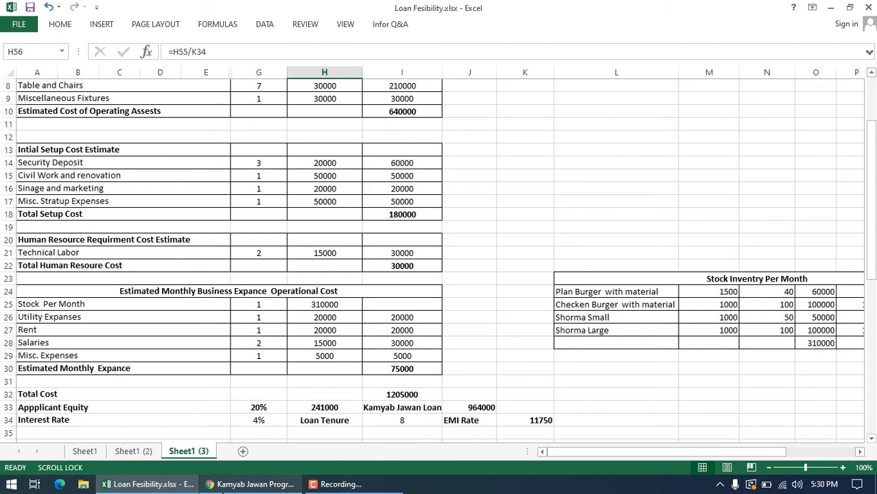
click(223, 488)
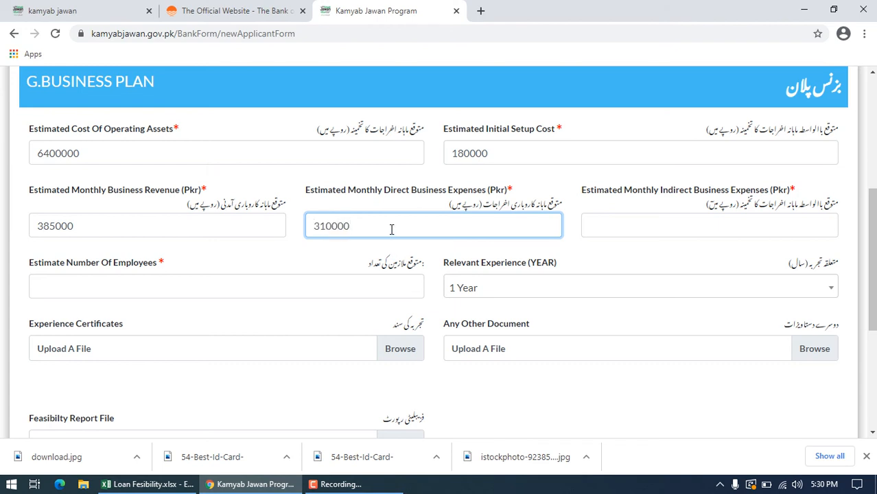
Step: Find the Direct Sales figure for Customer Sales in the workbook and enter 470000 as the Estimated Monthly Indirect Business Expenses
click(650, 220)
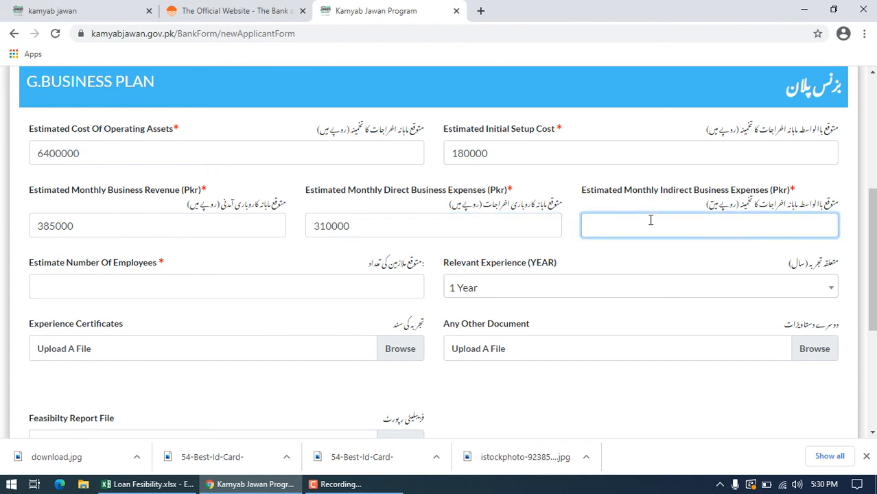
click(182, 486)
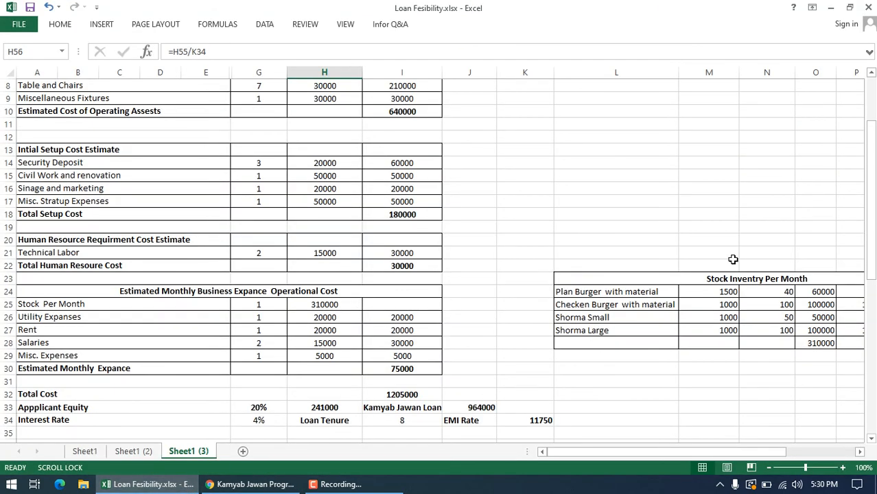
drag(871, 139, 873, 177)
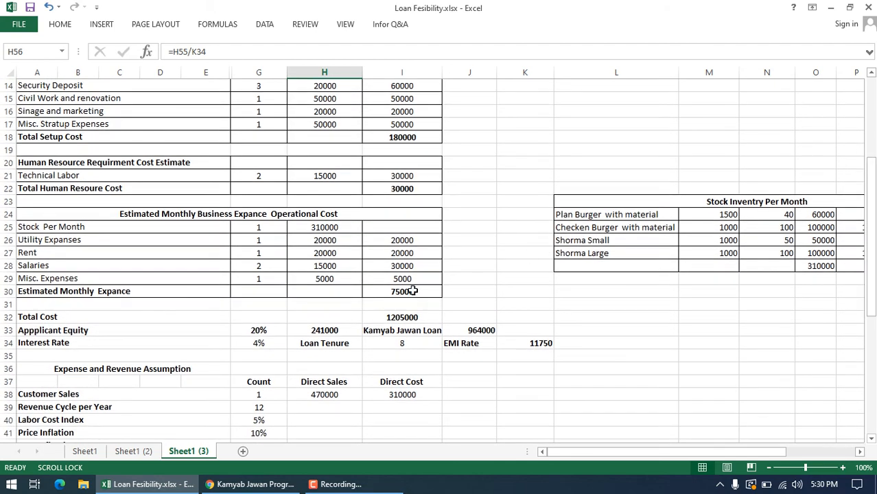
click(350, 397)
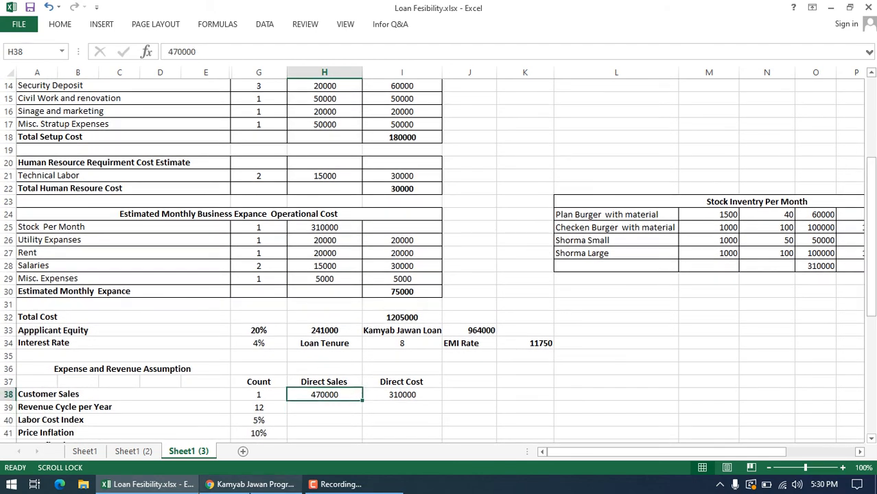
click(252, 484)
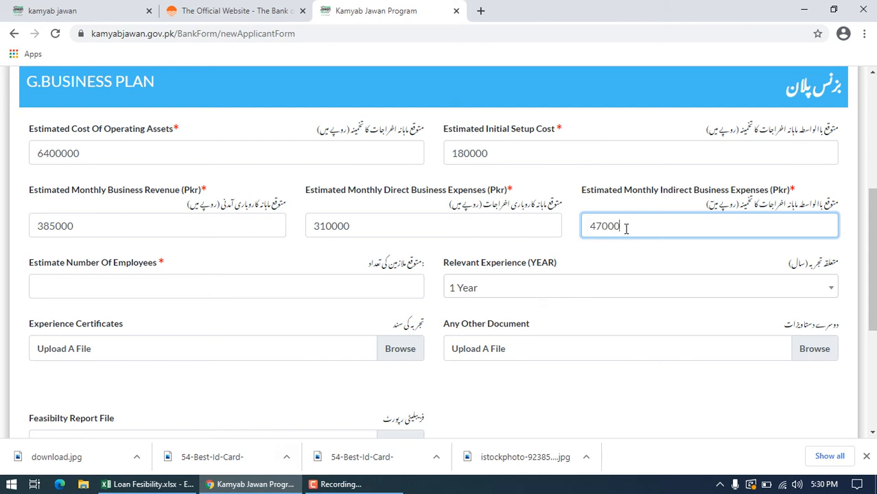
Step: Enter 2 as the Estimate Number Of Employees and set the Relevant Experience to 3 Years
click(622, 288)
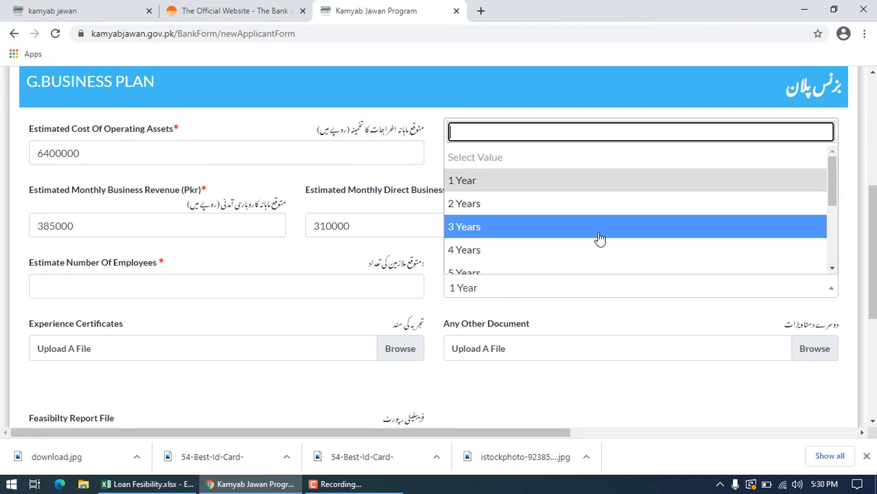
click(336, 317)
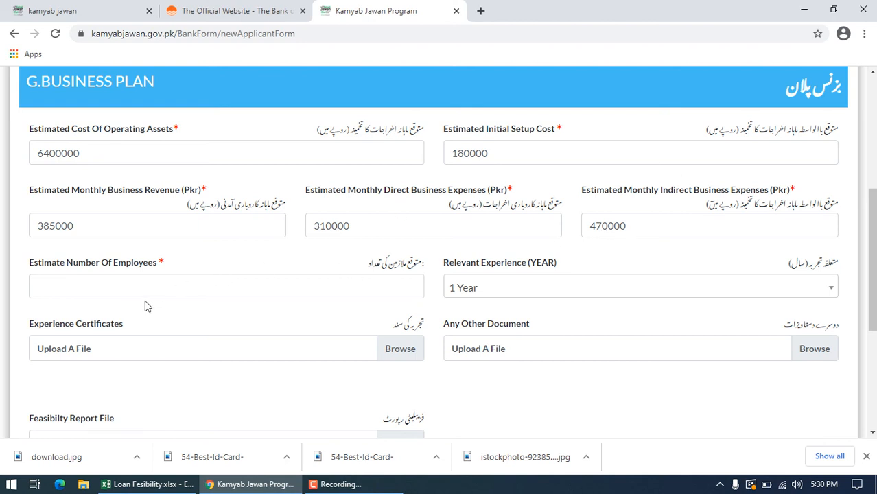
click(264, 286)
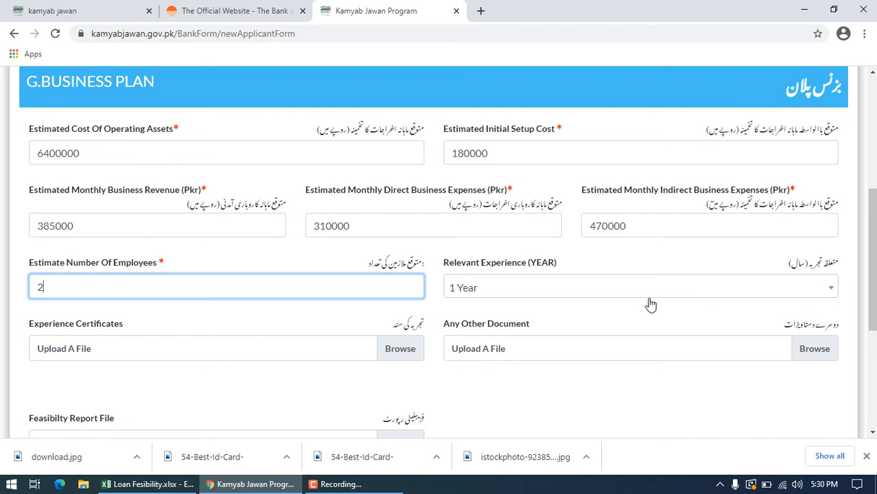
click(835, 292)
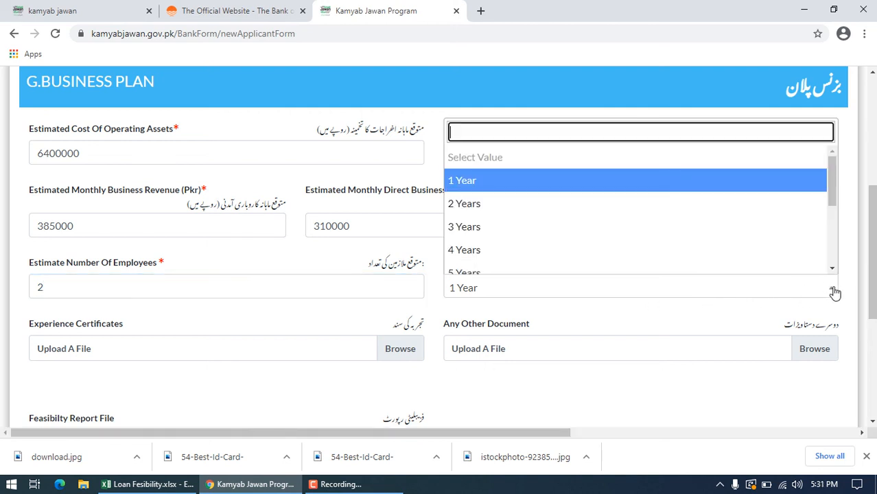
click(569, 227)
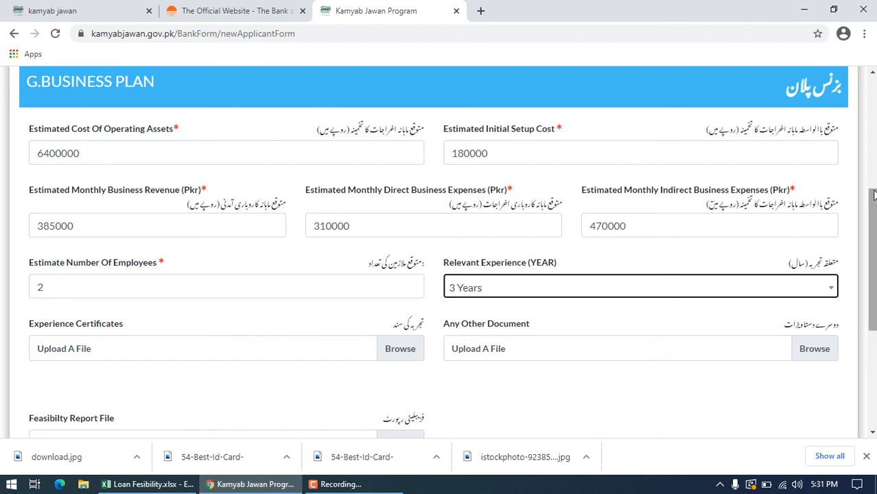
drag(873, 187, 874, 246)
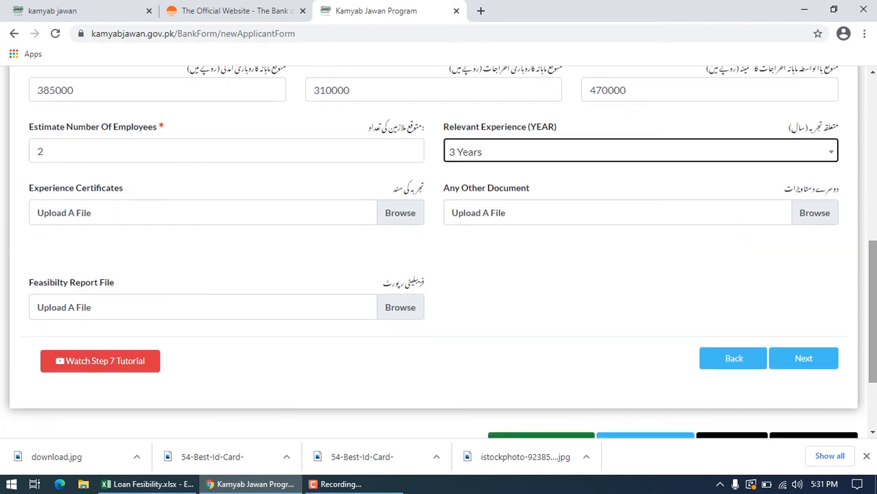
click(398, 309)
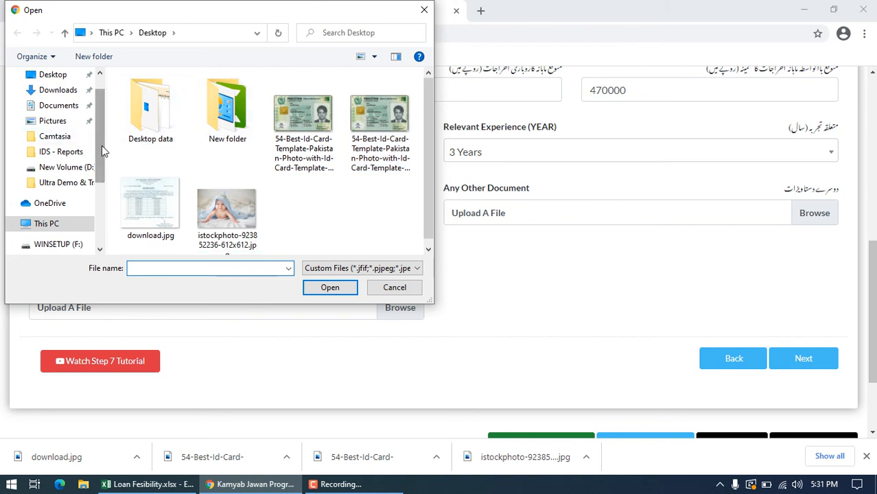
drag(102, 146, 106, 217)
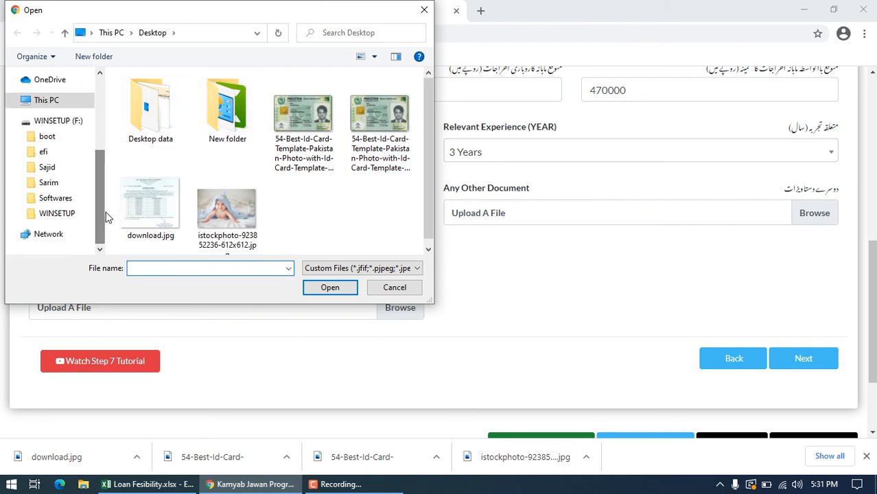
click(55, 171)
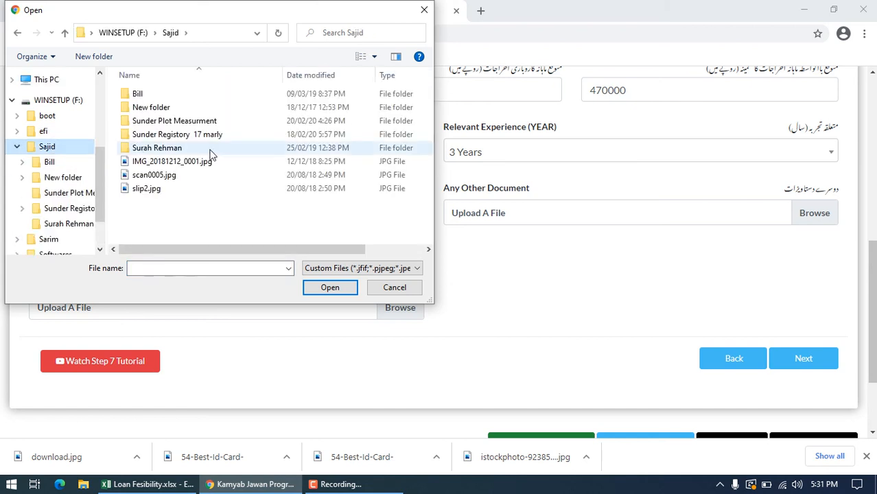
double_click(155, 109)
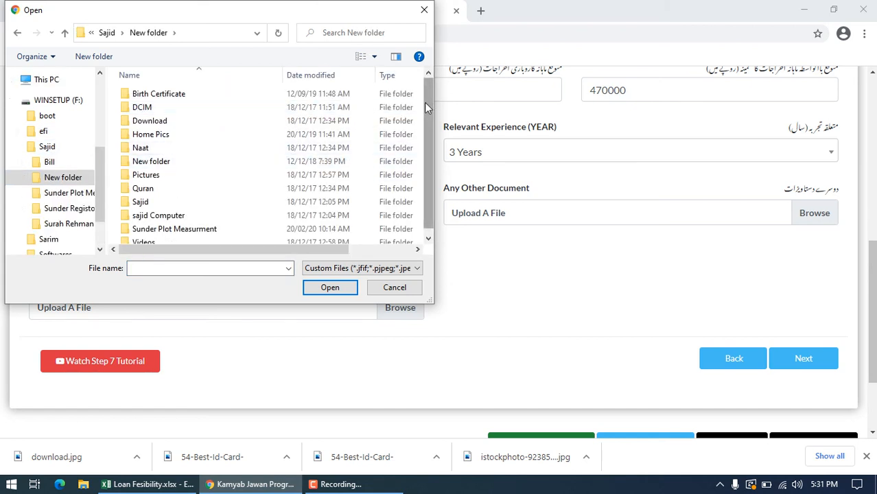
drag(425, 102, 421, 181)
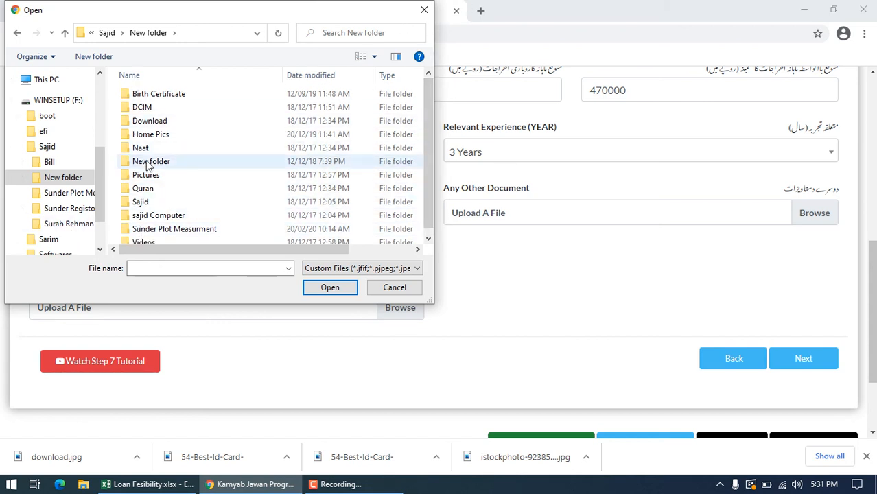
click(47, 148)
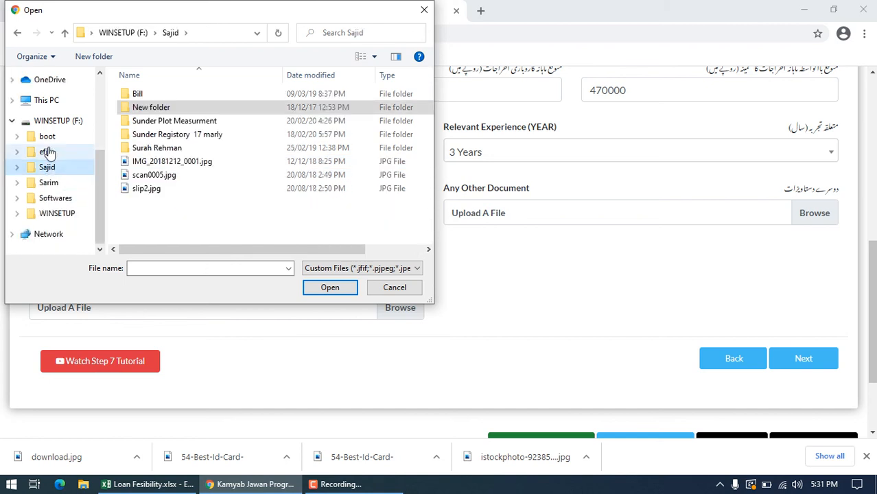
double_click(172, 112)
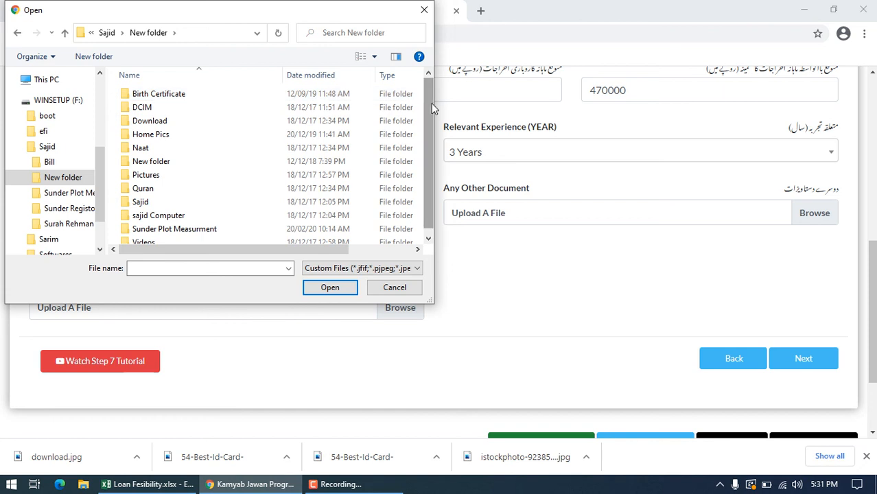
drag(431, 104, 433, 210)
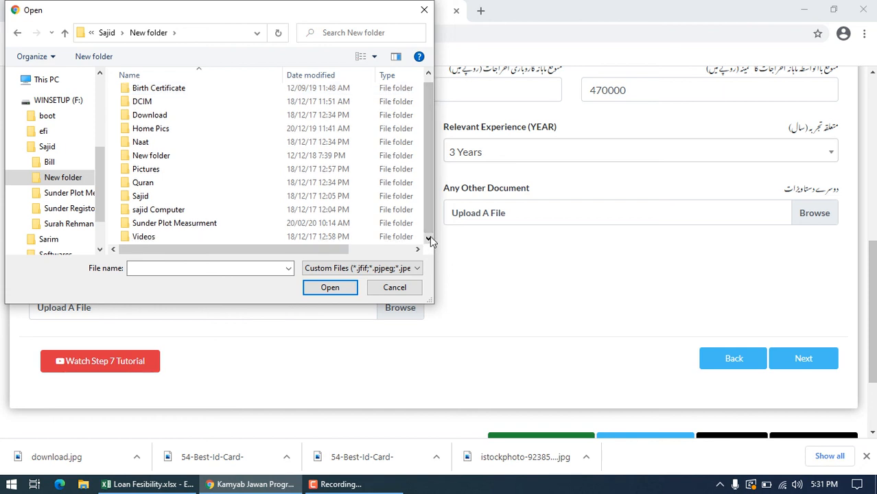
click(421, 12)
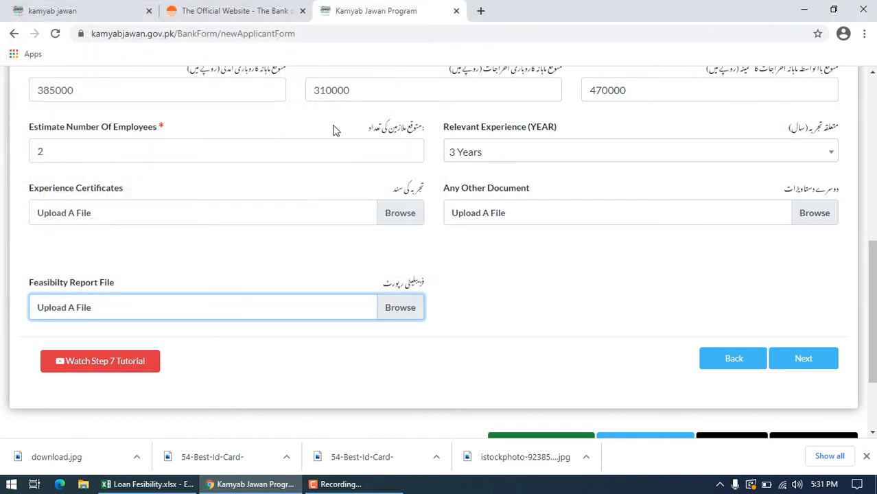
Step: Switch to the Excel feasibility workbook and save a PDF copy named Loan Fesibility.pdf on the Desktop
click(168, 480)
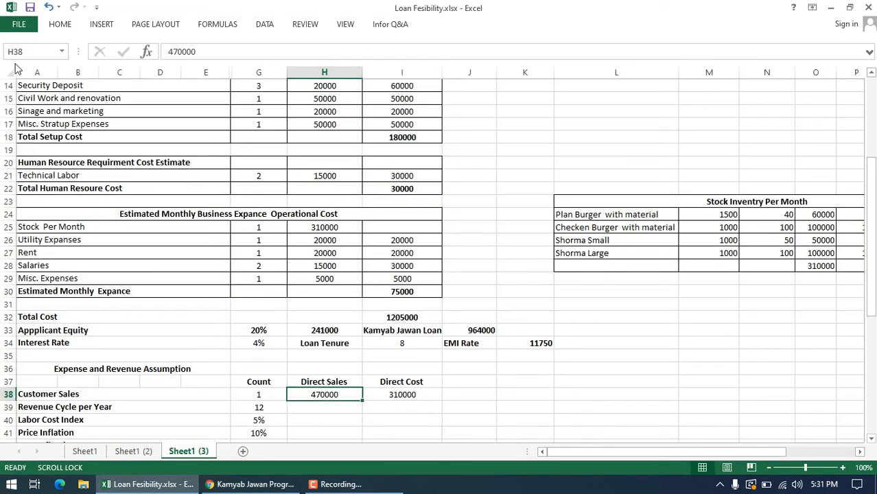
click(18, 26)
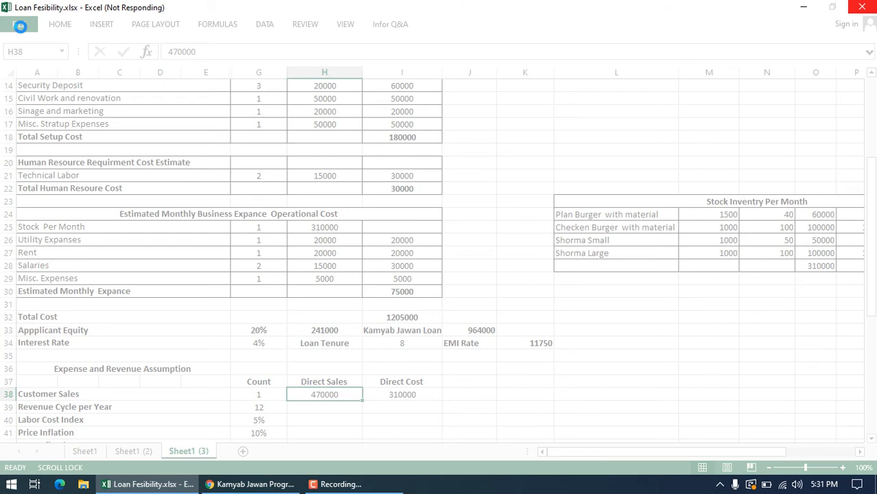
click(19, 26)
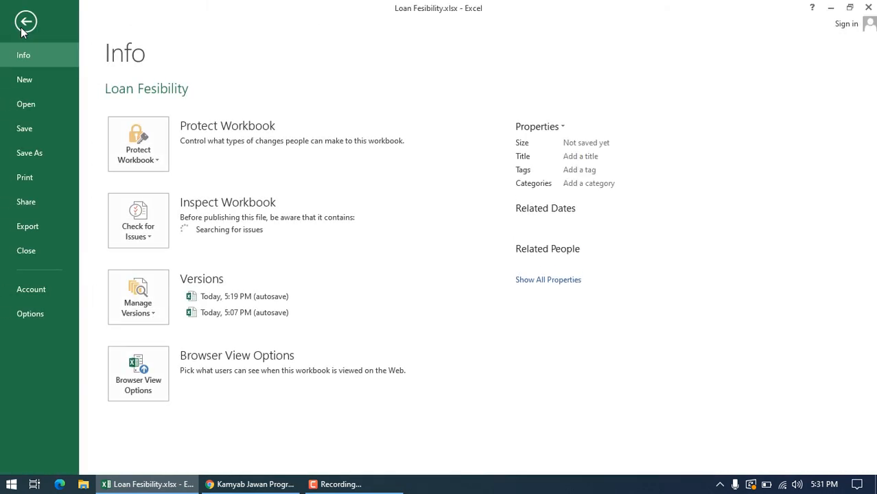
click(24, 23)
click(22, 25)
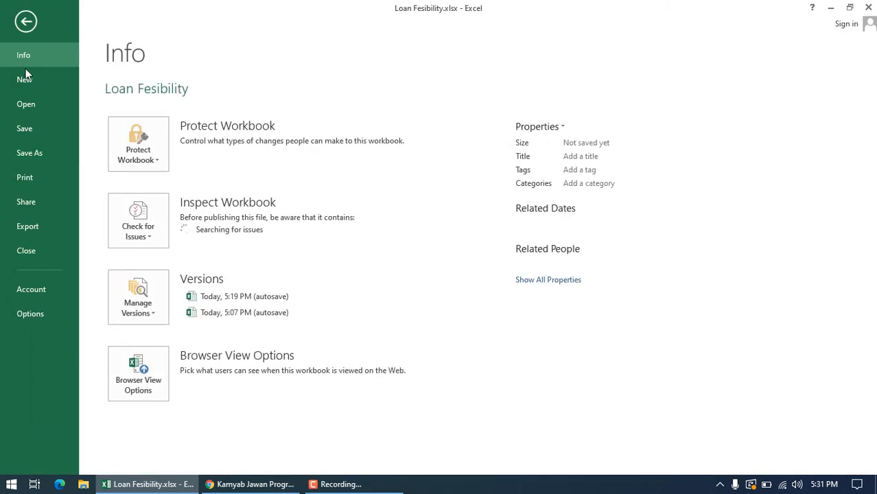
click(38, 157)
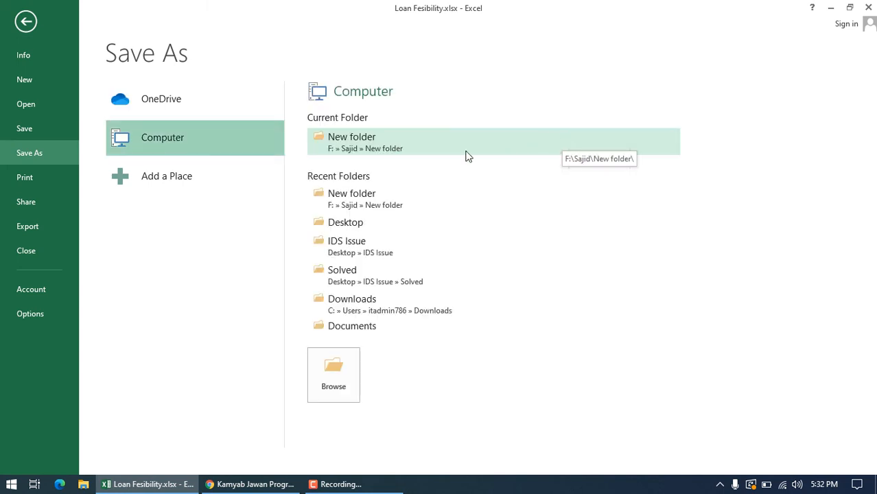
click(385, 142)
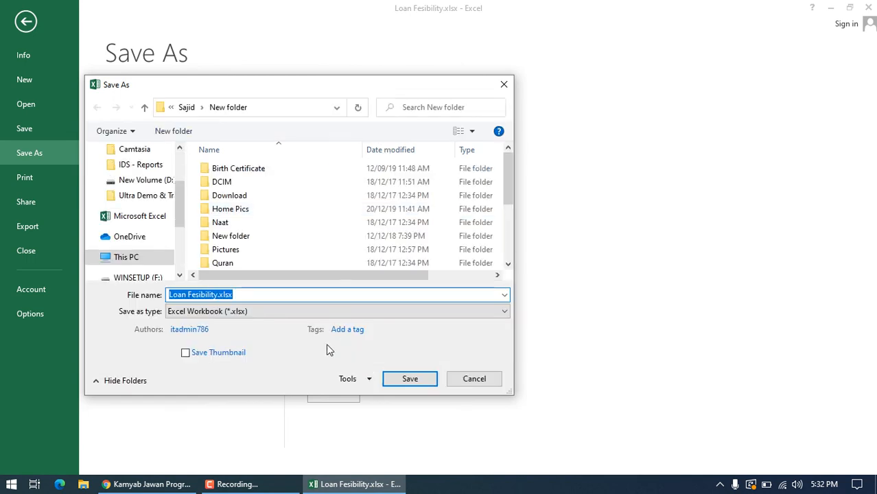
click(327, 313)
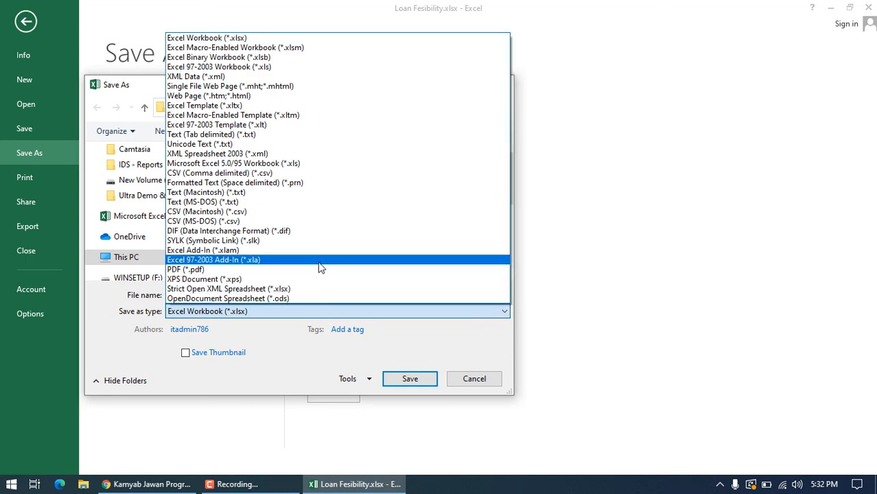
click(320, 273)
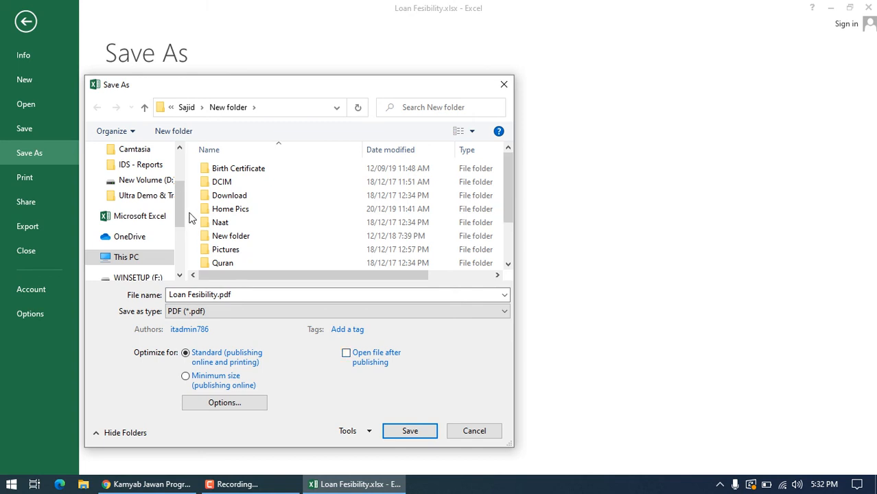
drag(182, 208, 180, 144)
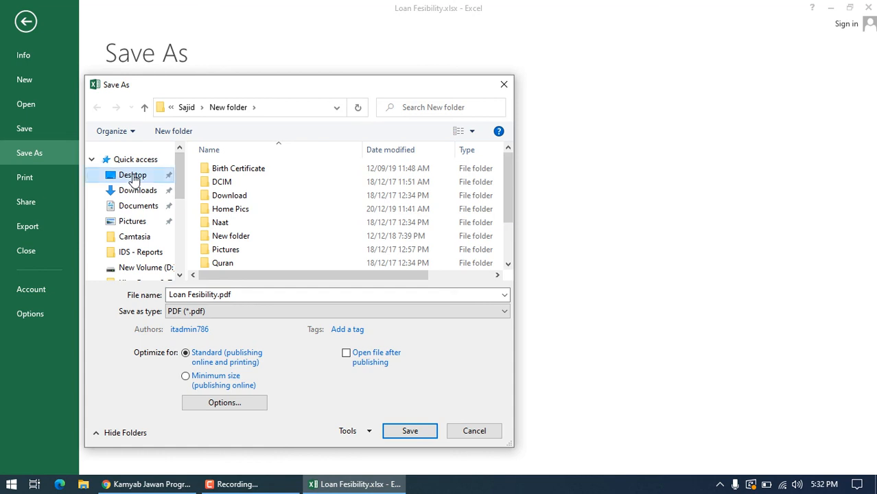
click(132, 176)
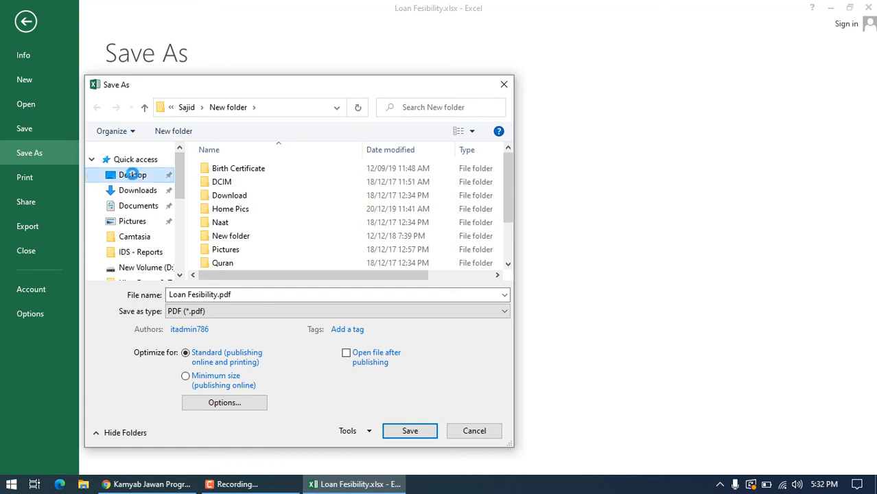
click(408, 430)
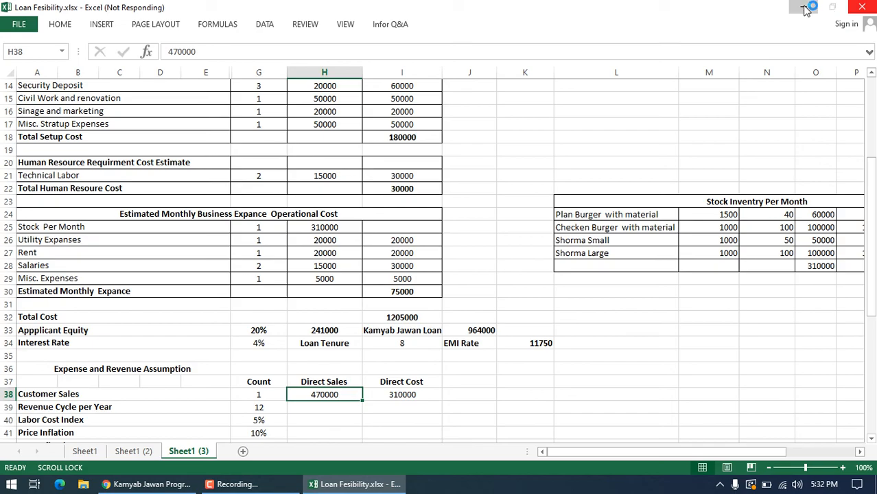
Step: Return to the application form in Chrome, upload Loan Fesibility.pdf as the Feasibility Report File and continue to the next section
click(804, 8)
click(805, 8)
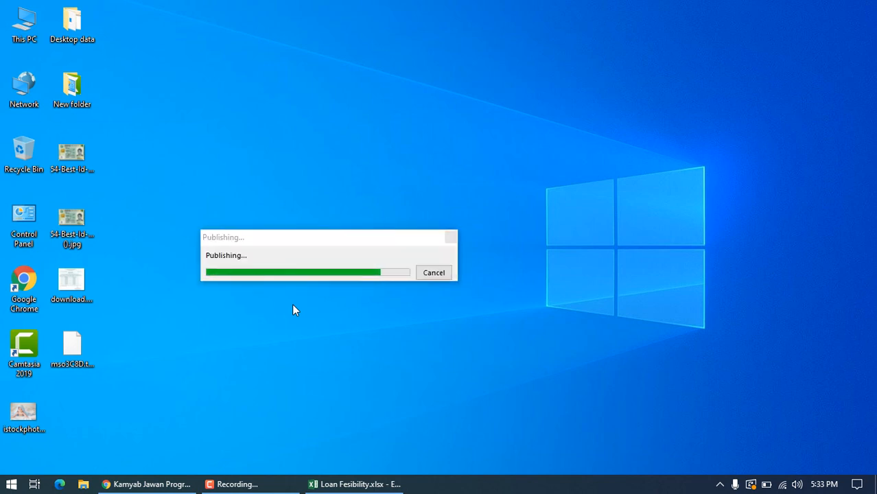
click(341, 485)
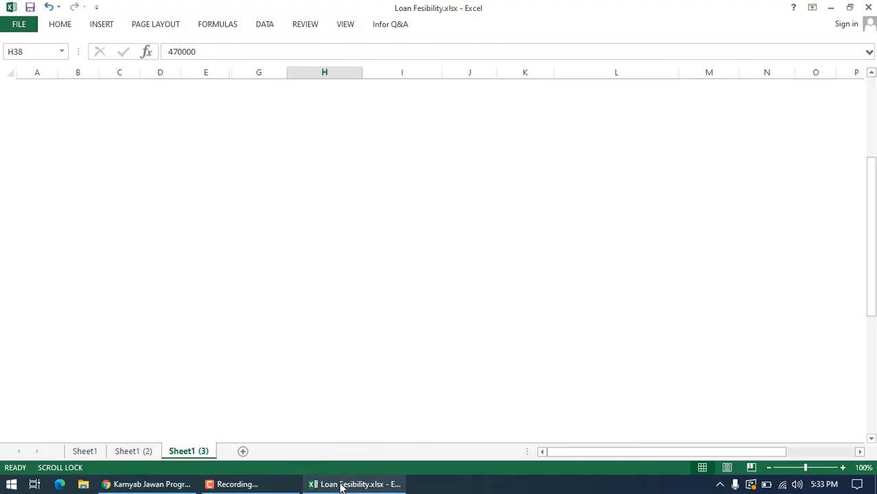
click(337, 486)
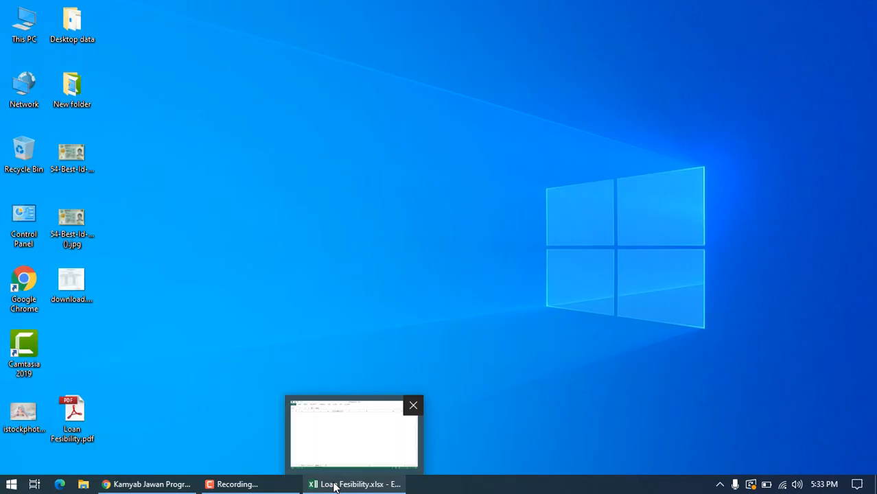
click(152, 485)
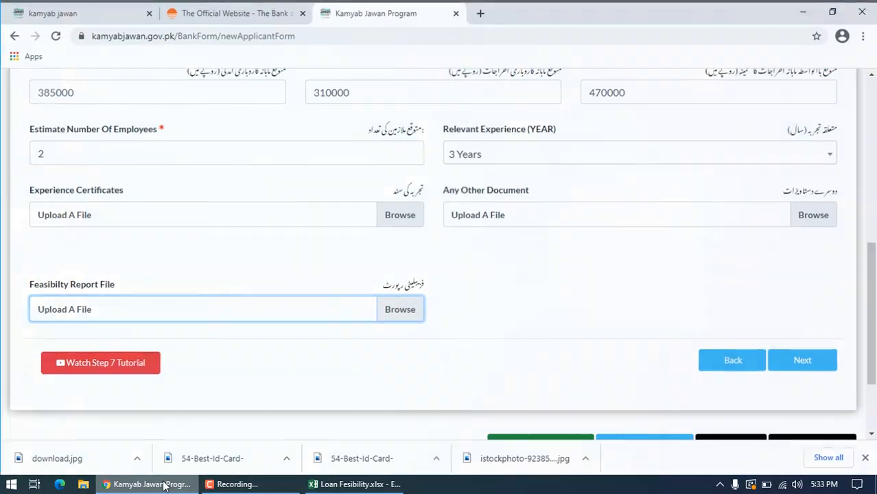
click(414, 312)
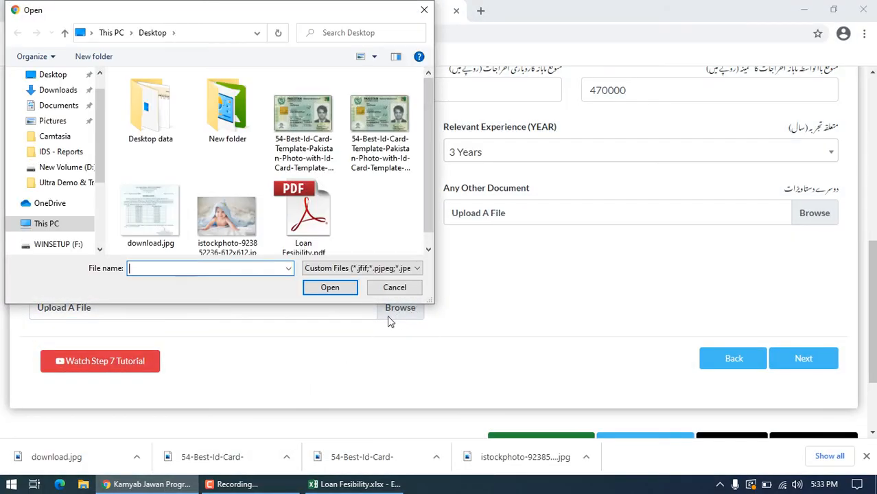
double_click(306, 229)
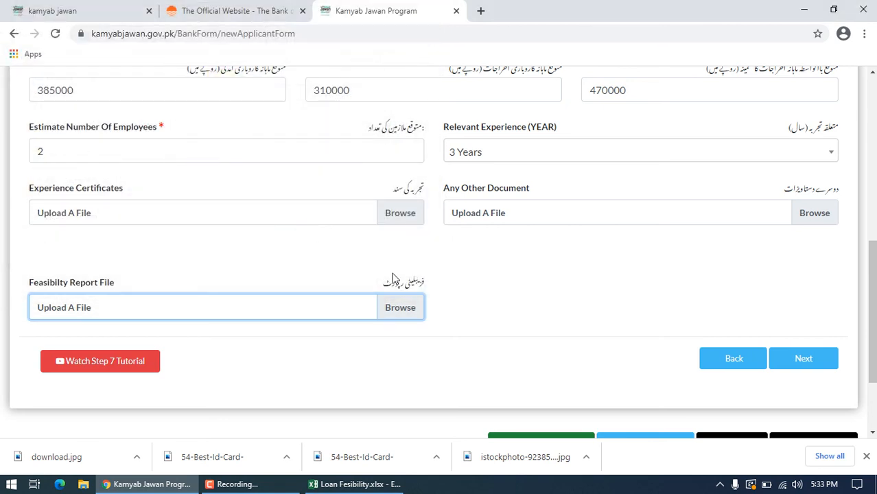
click(820, 369)
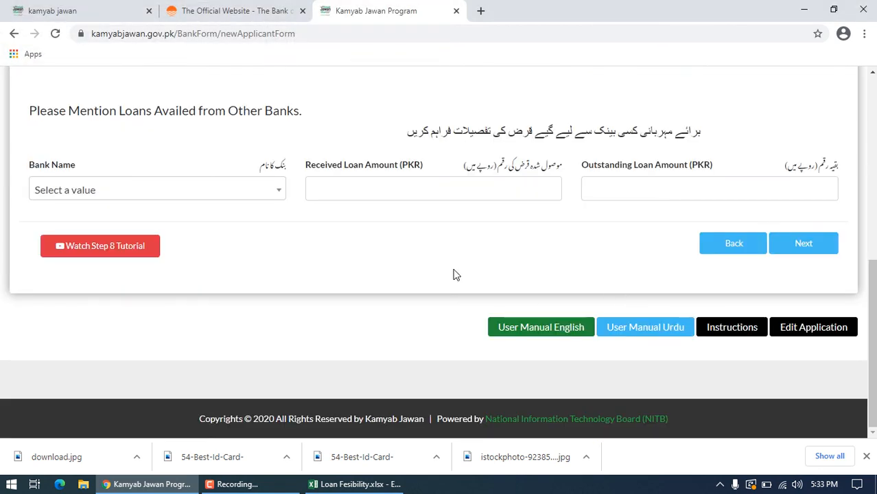
Step: Find and select The Bank of Punjab as the Bank Name for loans availed from other banks
click(281, 194)
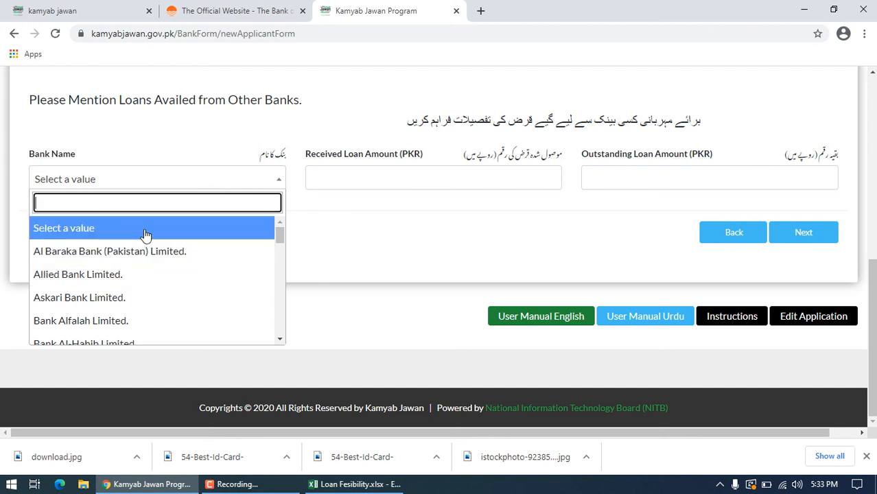
text(punjab)
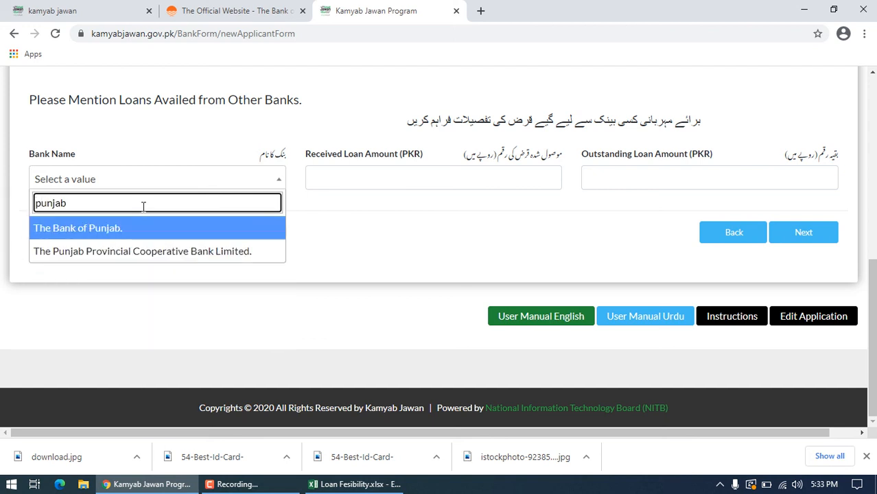
click(133, 229)
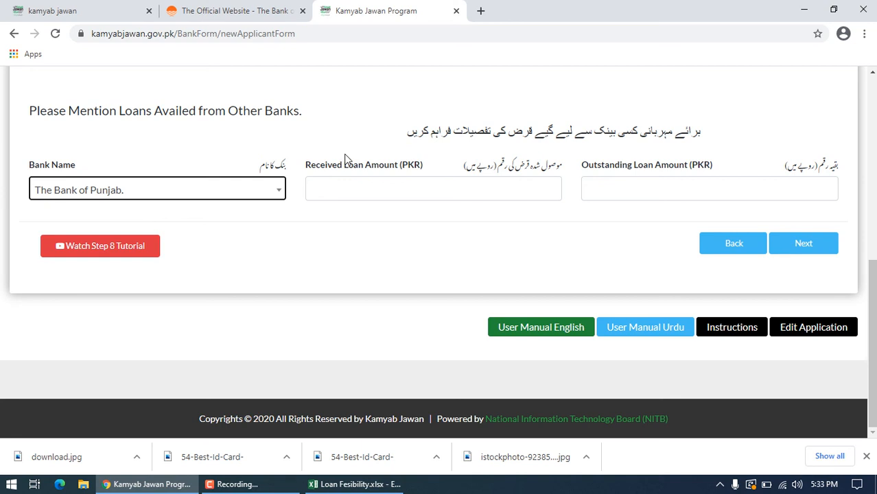
click(388, 195)
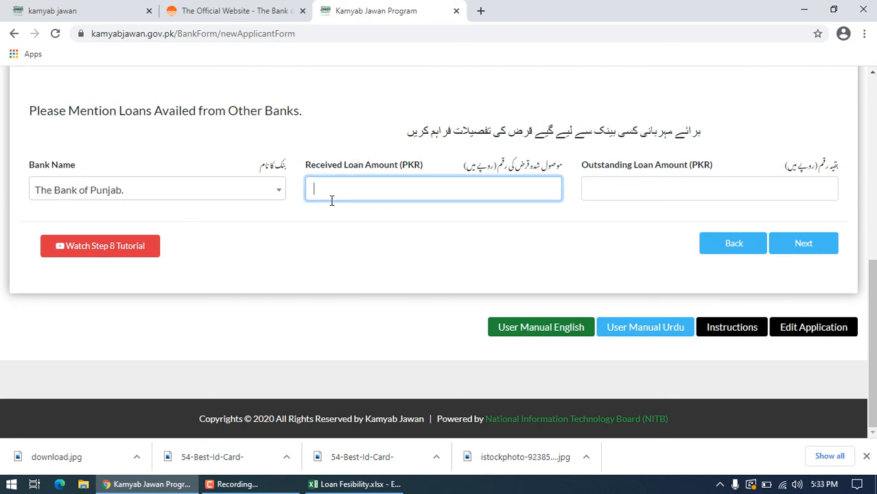
Step: Clear The Bank of Punjab from the other-bank loan details by setting Bank Name back to Select a value
click(275, 195)
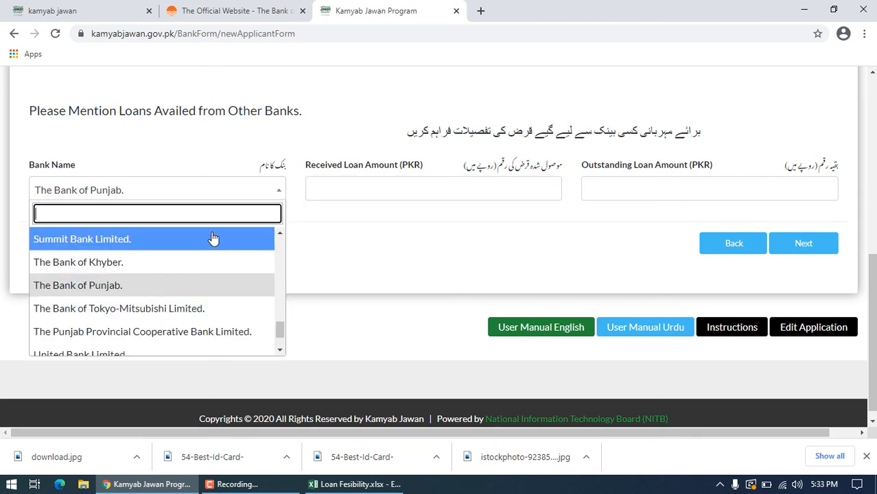
click(217, 189)
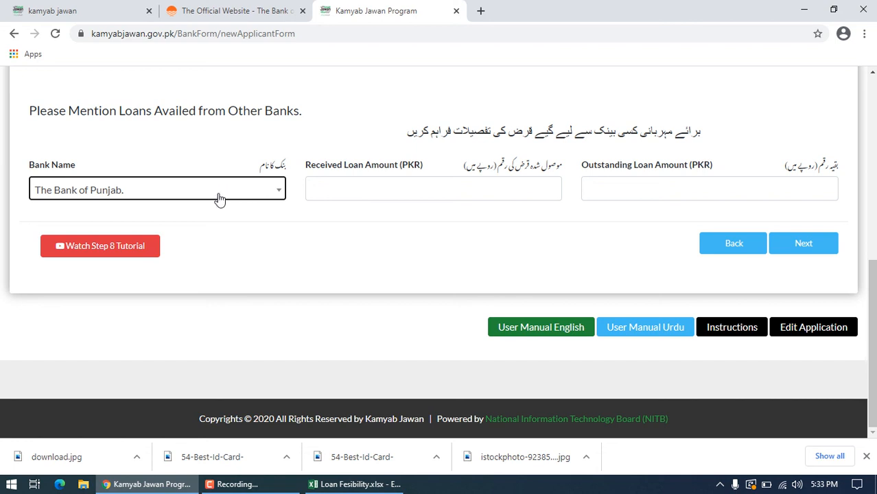
click(280, 195)
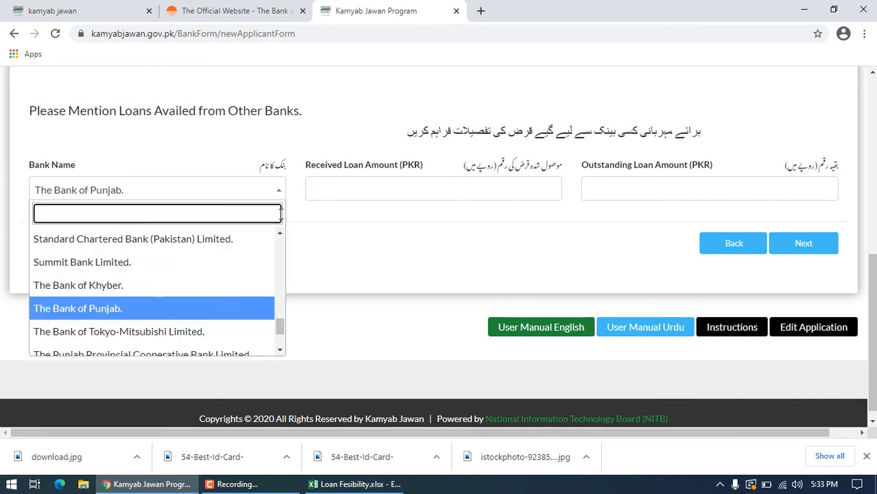
drag(285, 332, 280, 206)
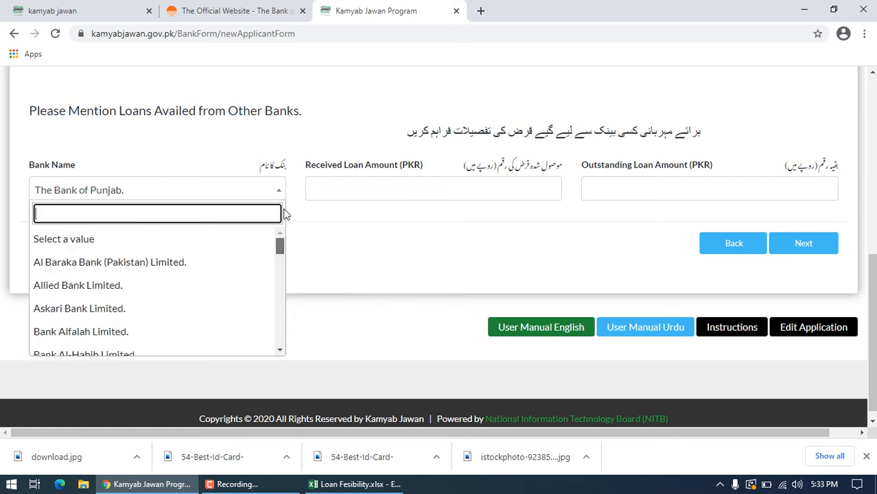
click(103, 240)
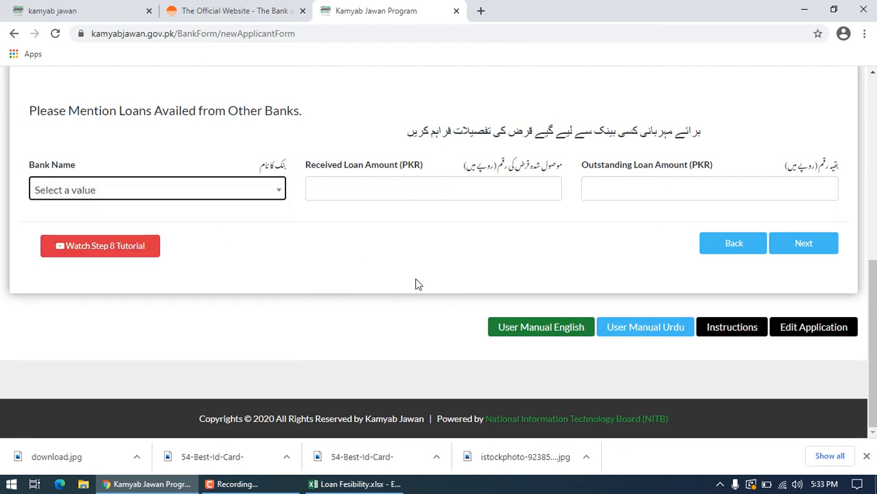
Step: Answer No to Are You Or Your Parent Or Spouse Loan Defaulter? and continue to the References section
click(821, 251)
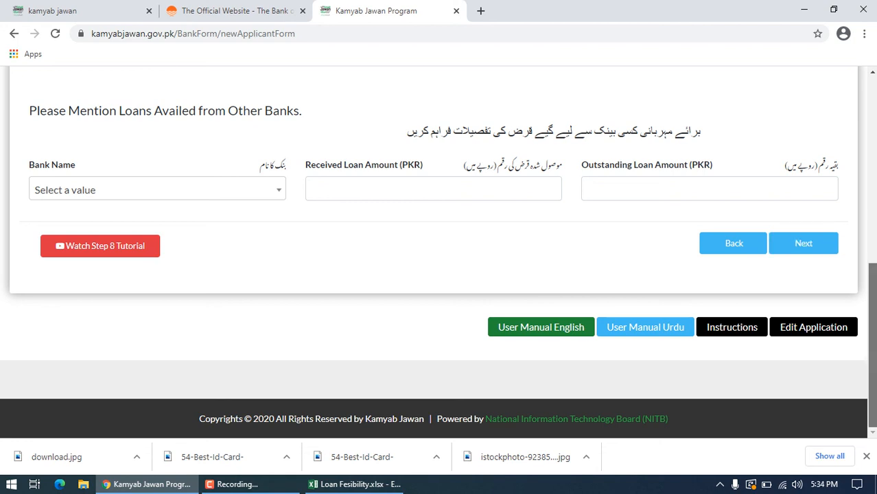
scroll(873, 258, up, 1)
drag(873, 258, 873, 216)
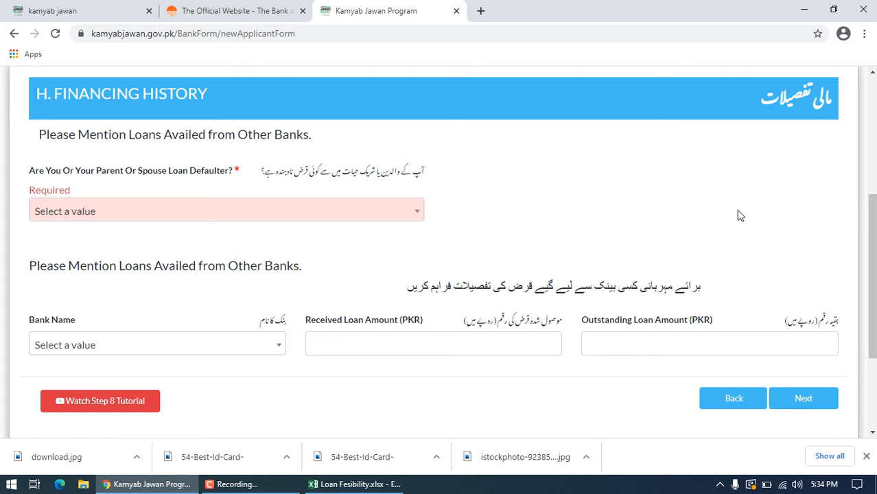
click(415, 213)
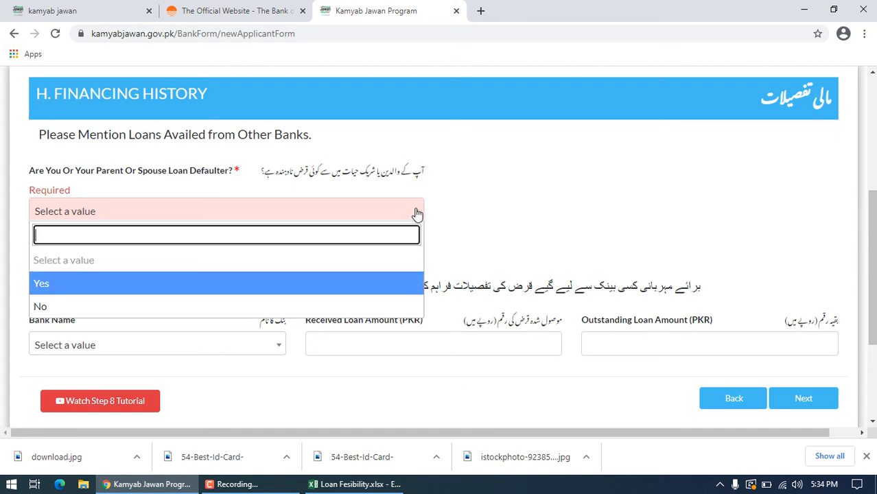
click(525, 225)
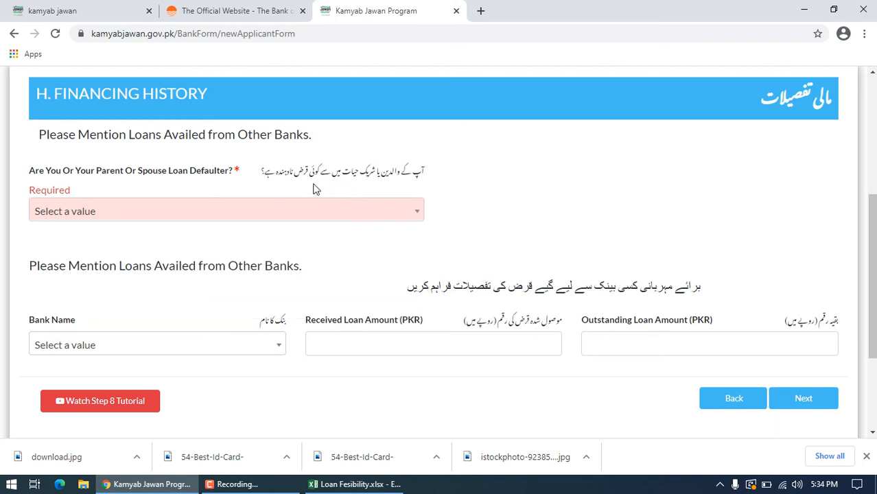
click(290, 217)
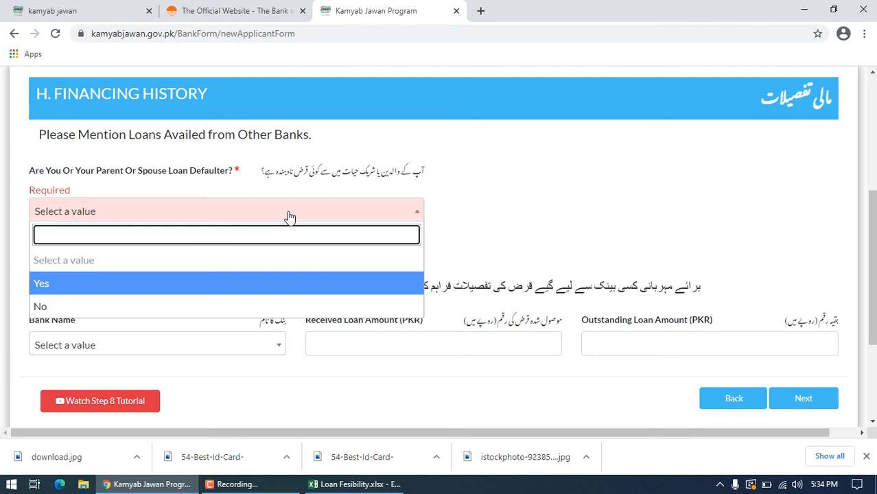
click(221, 307)
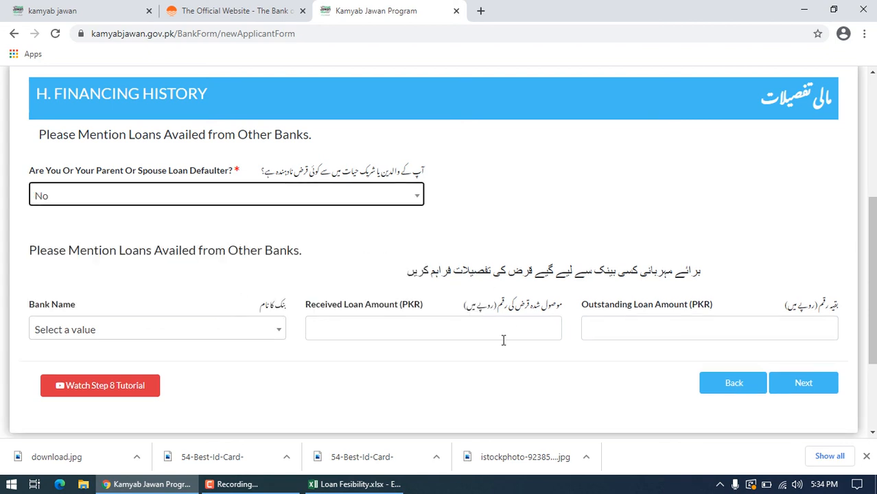
click(818, 381)
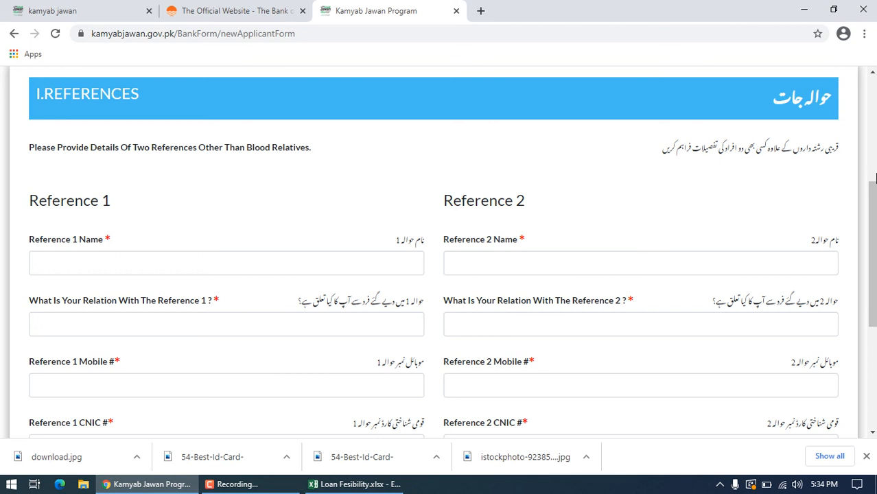
Step: Fill in the first reference's name and mobile number, with friend as the relation
scroll(875, 178, down, 4)
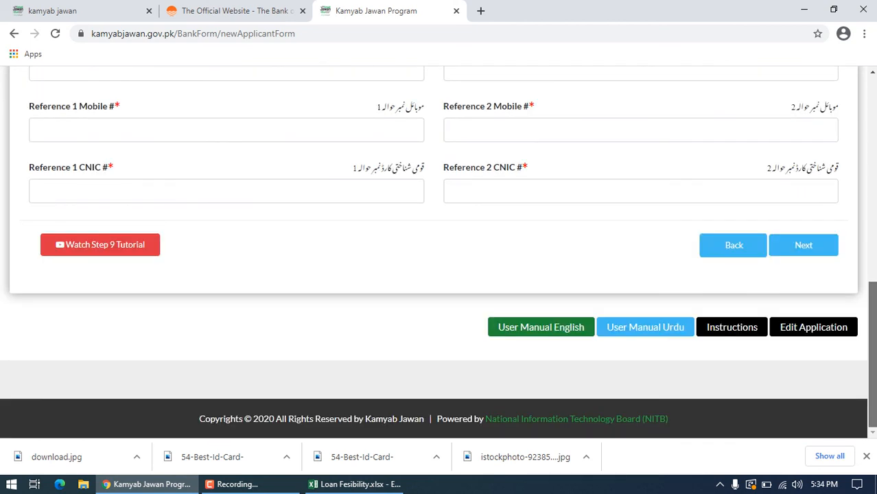
scroll(850, 257, up, 2)
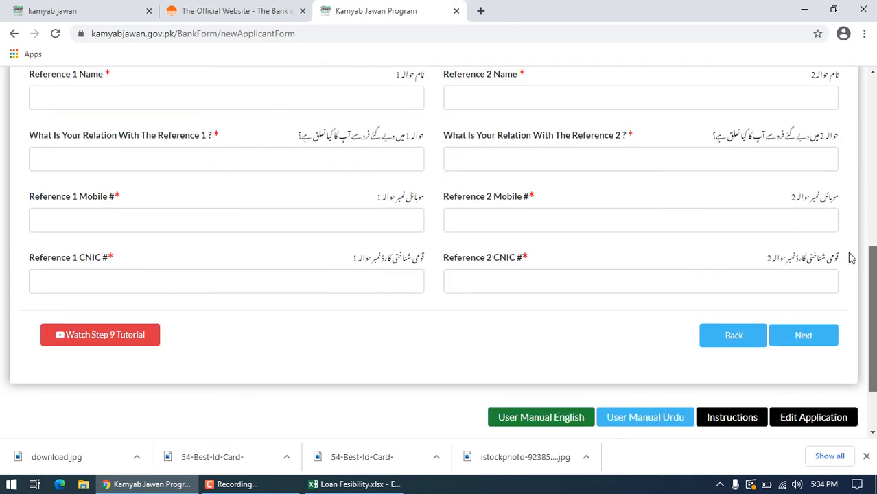
scroll(850, 257, up, 3)
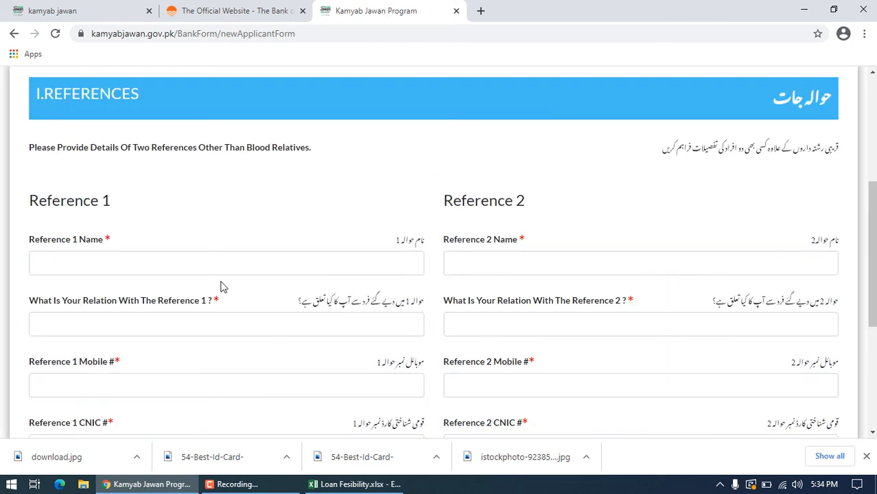
click(224, 264)
text(ali)
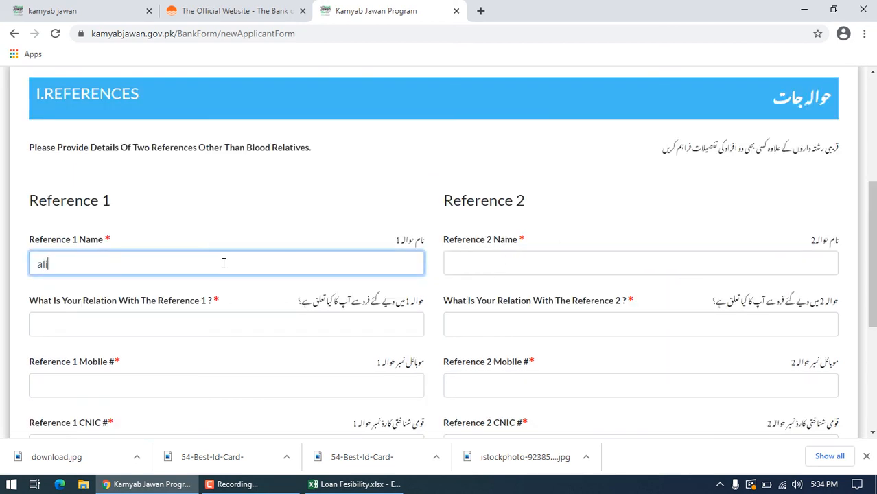
click(199, 321)
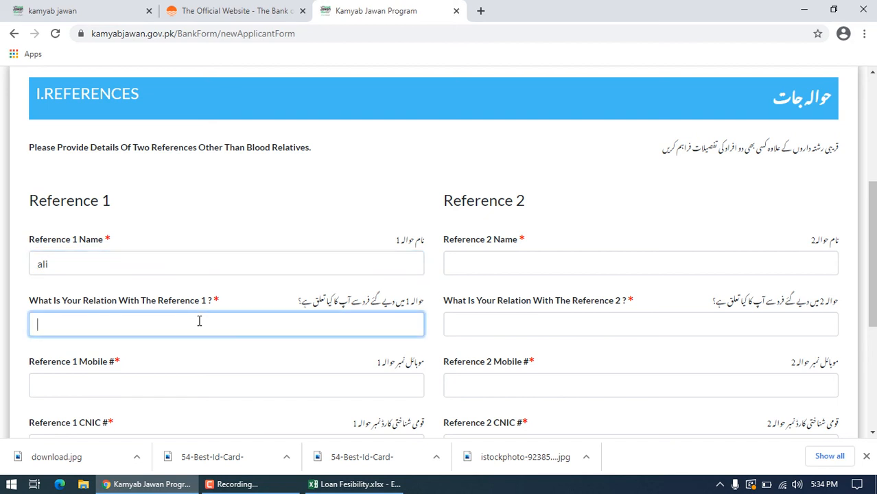
text(friend)
click(141, 384)
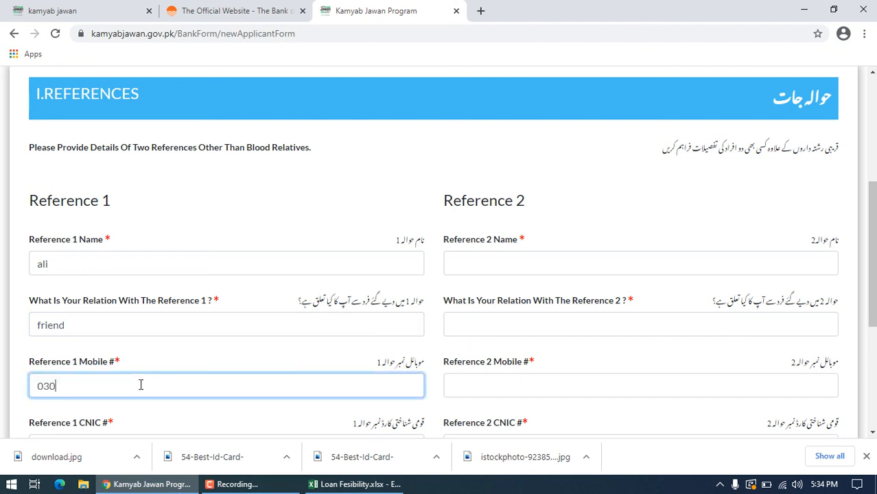
Step: Fill in the second reference's name and mobile number, with frfiesnd as the relation
click(461, 263)
text(majid)
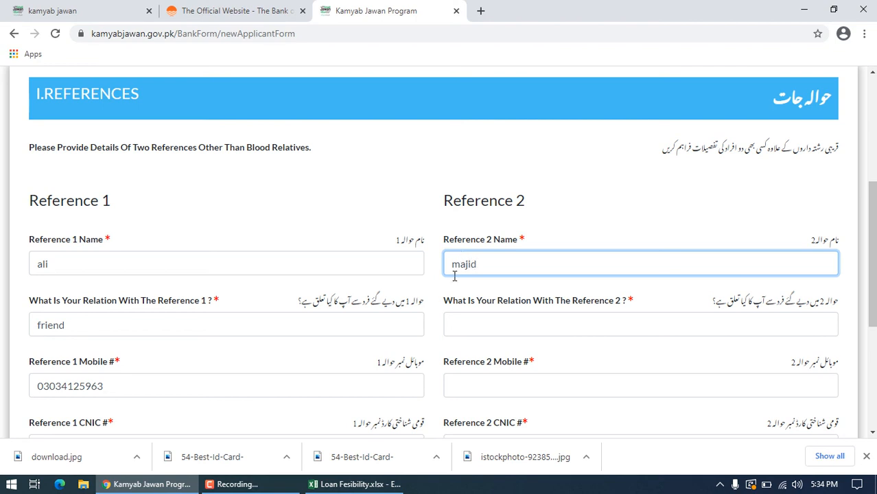
click(511, 332)
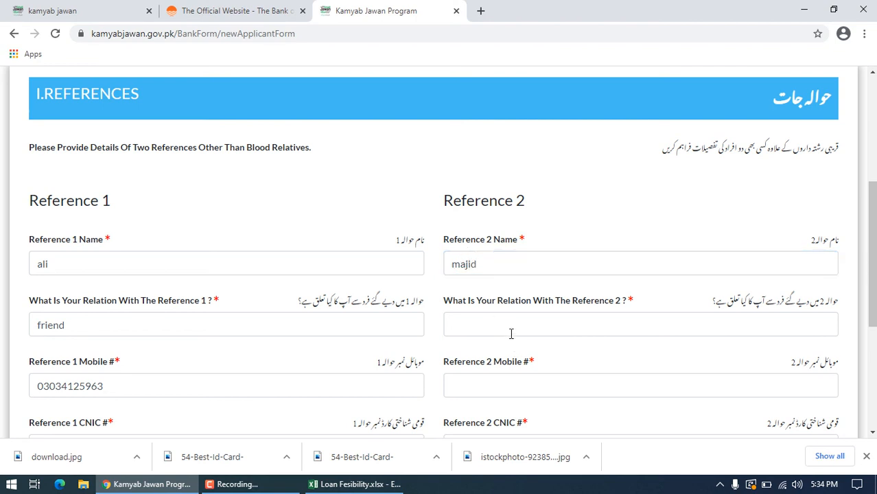
text(frfiesnd)
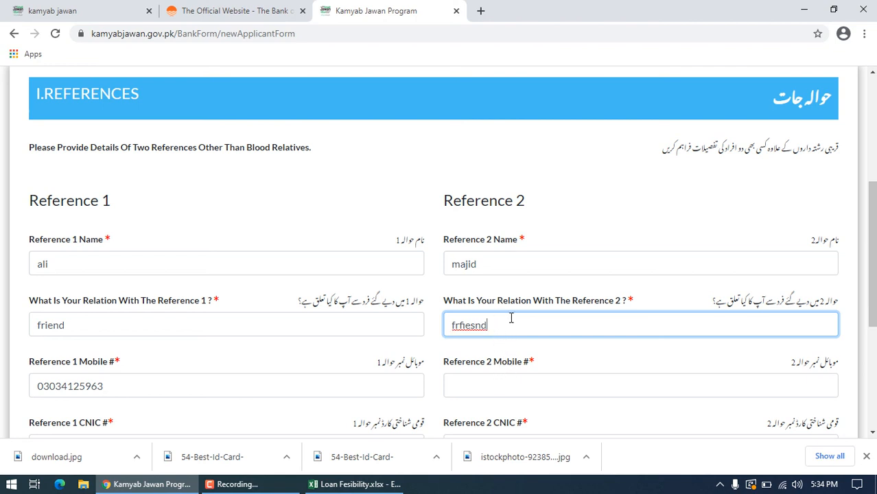
click(493, 388)
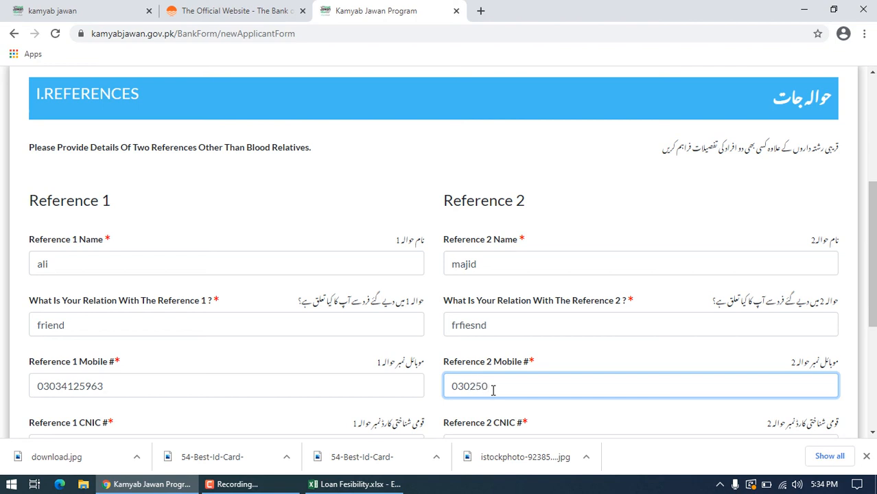
Step: Enter the CNIC numbers of both references and continue to the declaration
drag(871, 232, 871, 286)
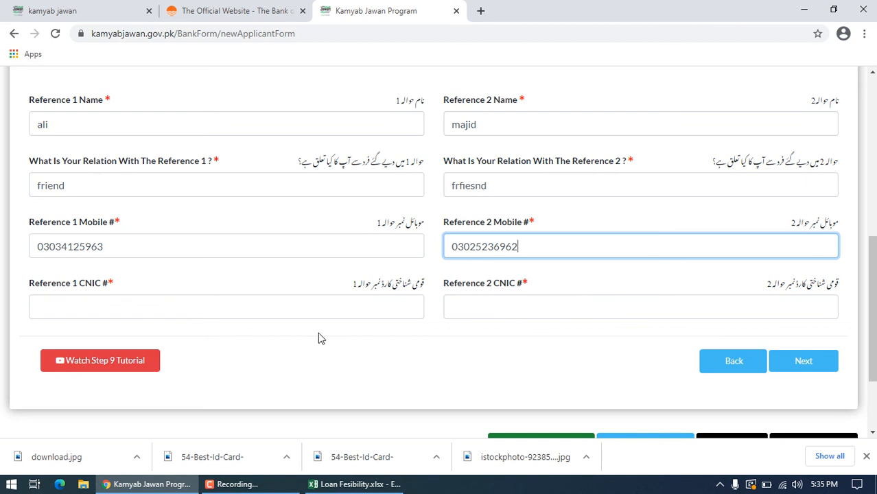
click(249, 314)
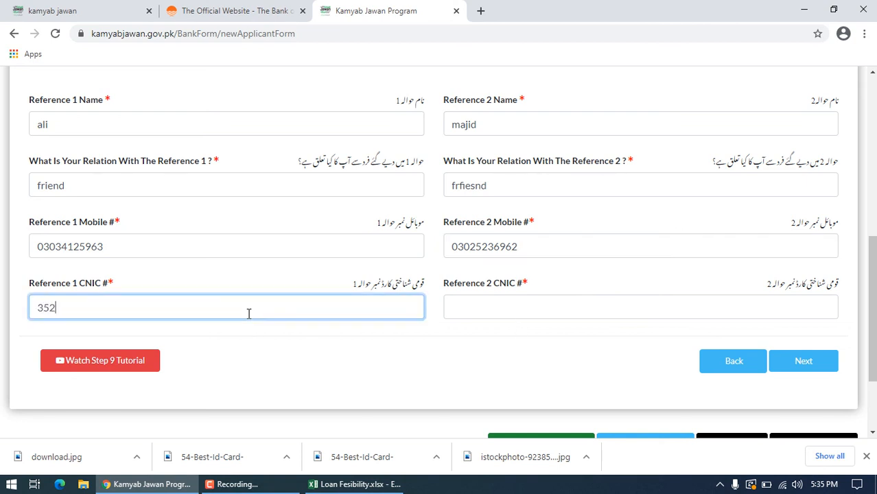
click(504, 299)
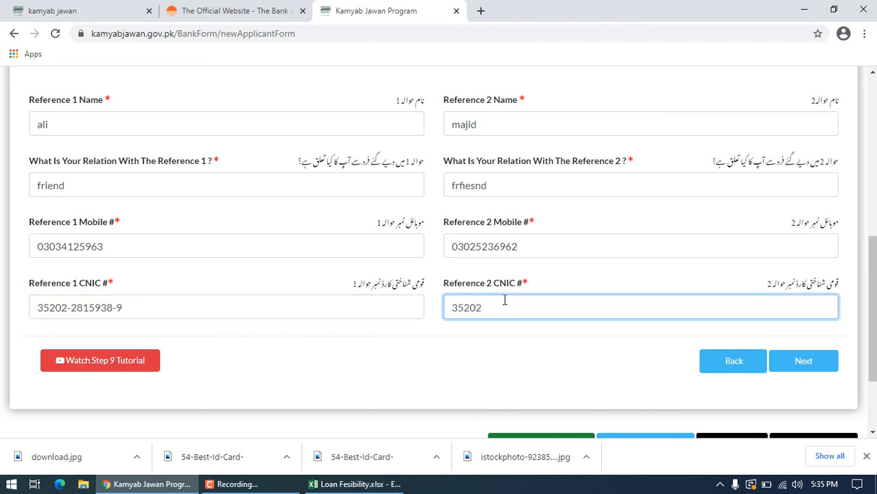
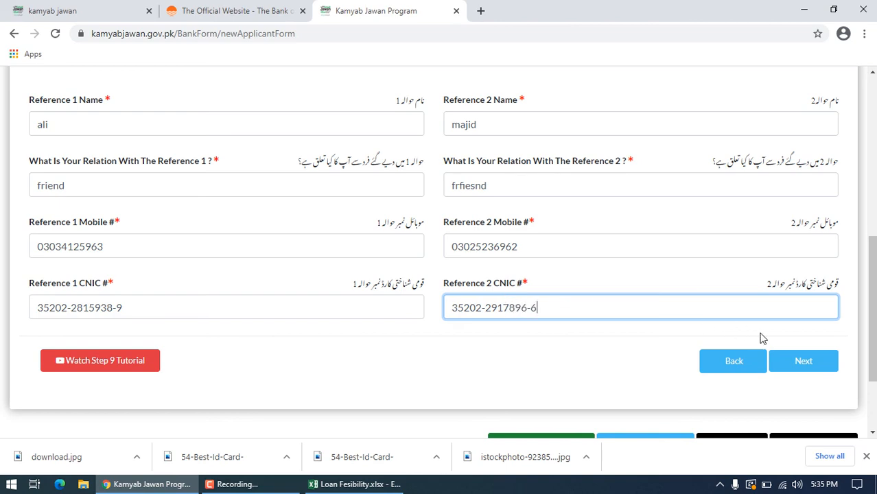
click(828, 360)
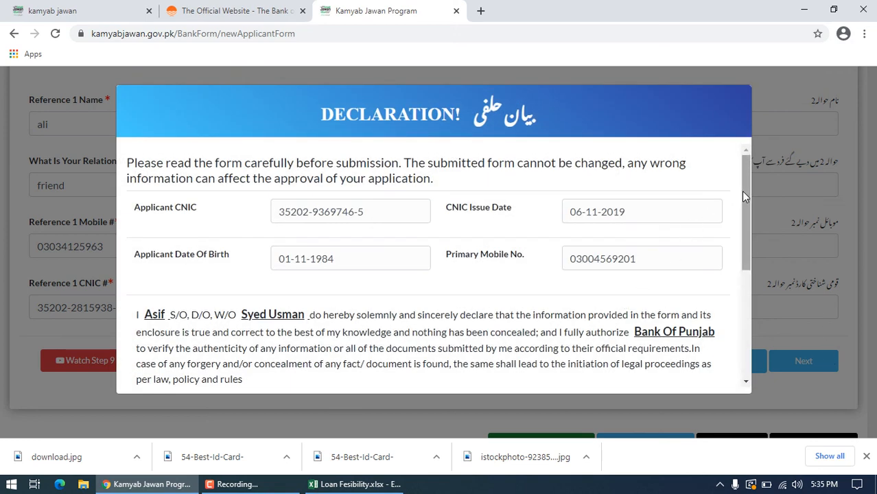
Step: Review the declaration down to the terms and conditions agreement, and close the application form without submitting it
drag(741, 190, 754, 301)
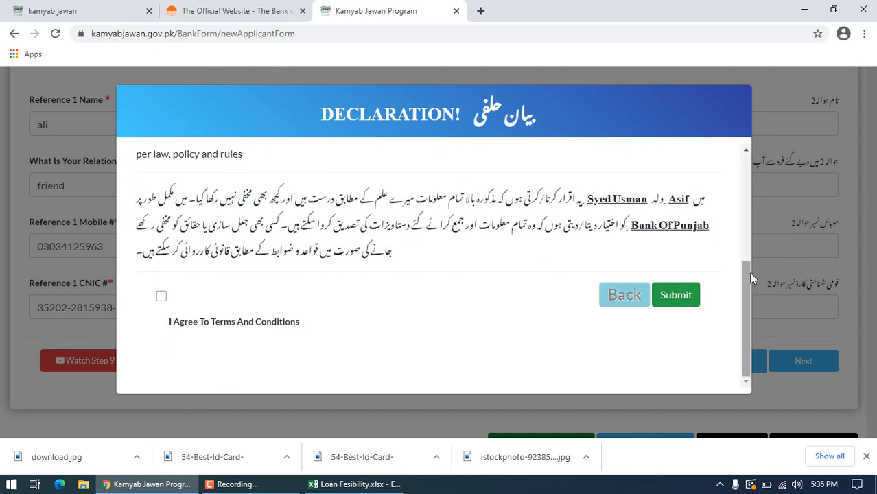
mouse_move(745, 268)
mouse_down()
mouse_move(750, 224)
mouse_move(738, 258)
mouse_up()
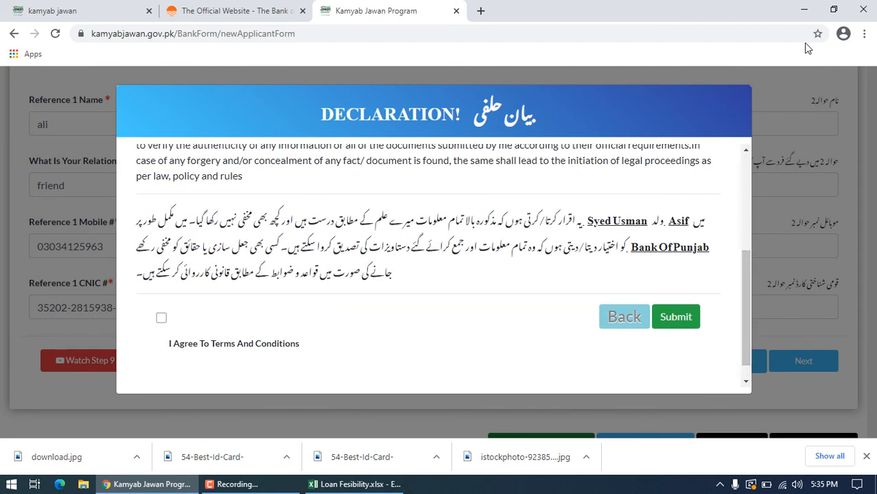
click(455, 11)
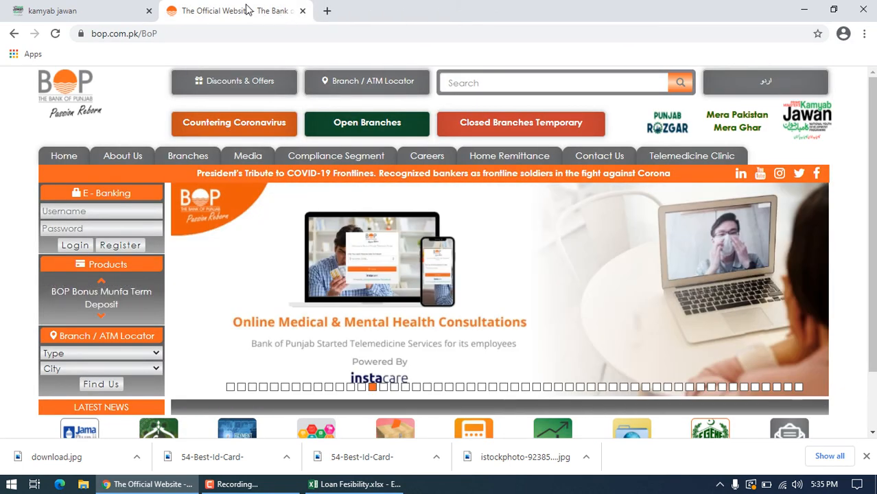
Step: Try to open the Kamyab Jawan page from the Bank of Punjab homepage, reloading it and following the link again
click(808, 126)
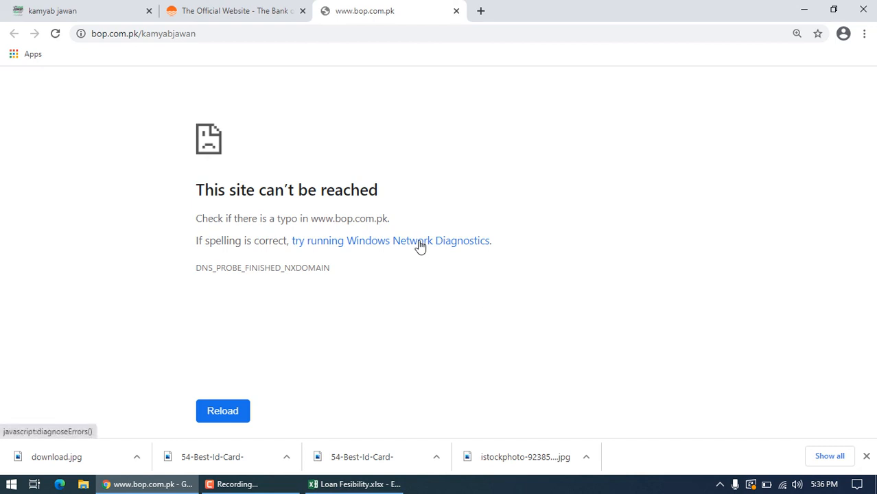
click(57, 36)
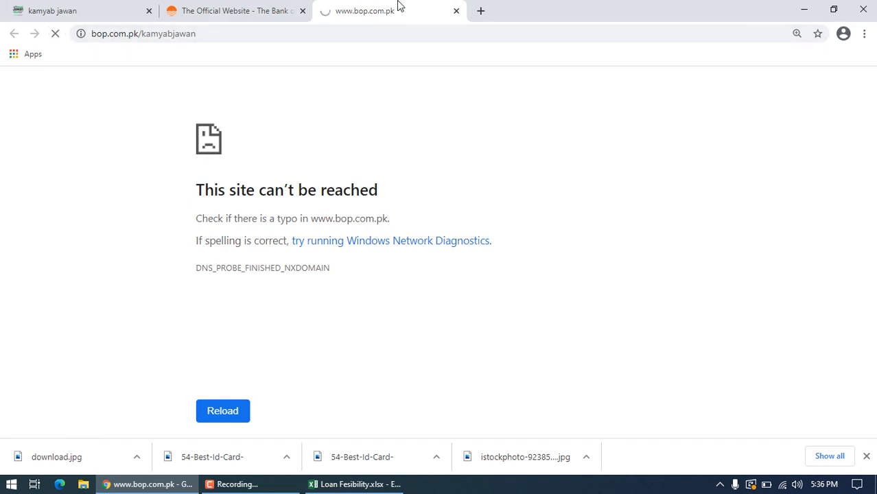
click(245, 11)
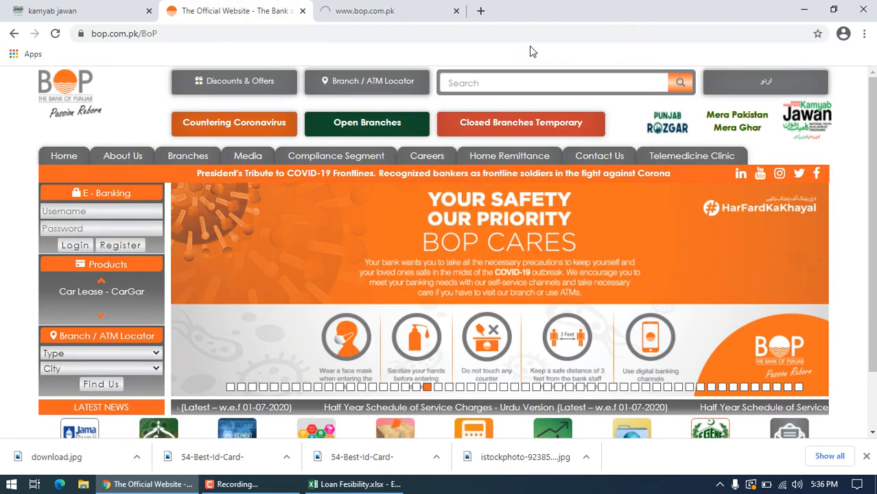
click(816, 114)
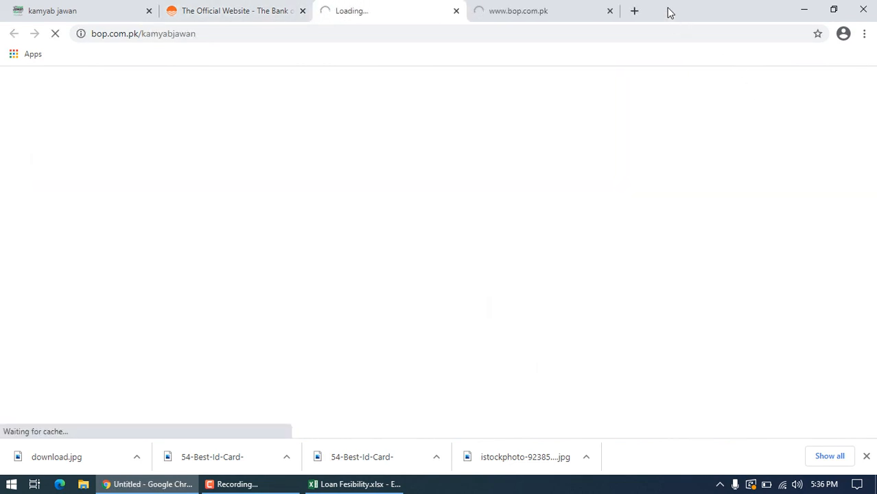
click(613, 9)
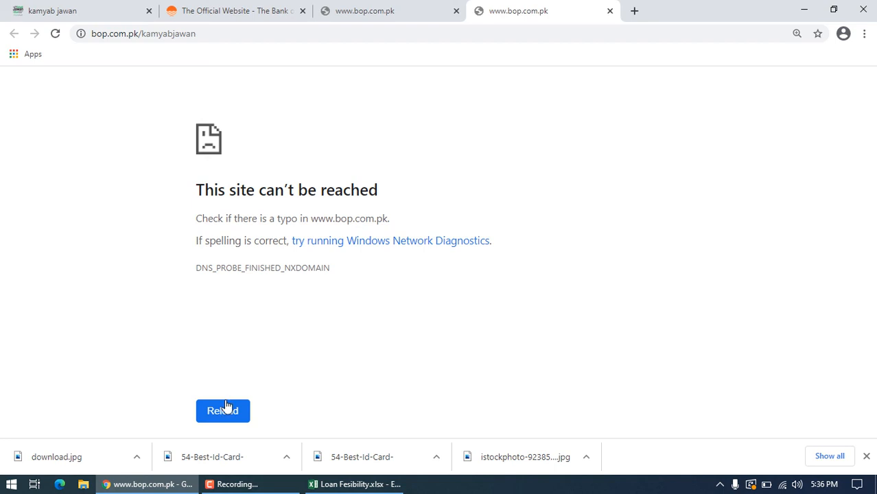
Step: Check the Wi-Fi connection, reload the Kamyab Jawan page and return to the Bank of Punjab homepage
click(780, 485)
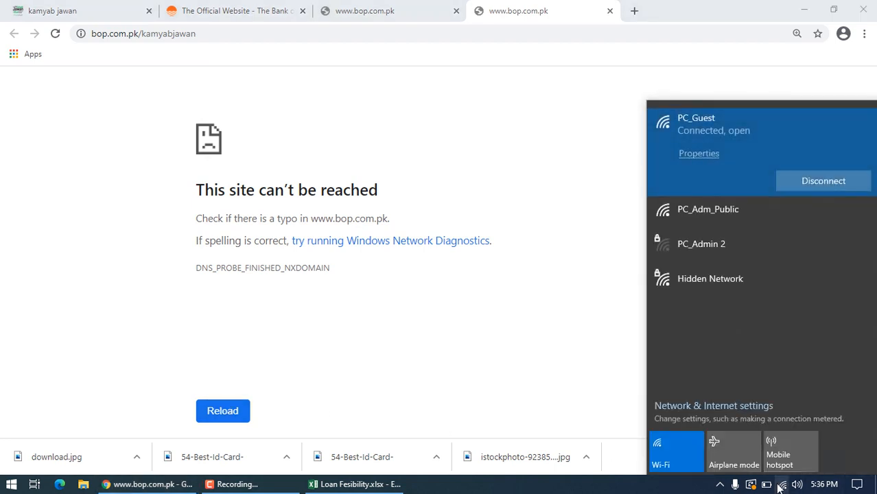
click(780, 485)
click(524, 261)
key(F5)
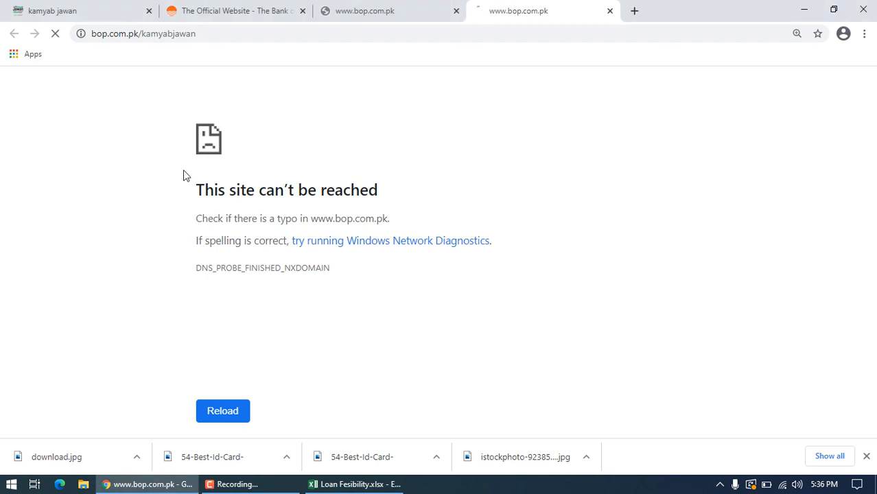
click(288, 10)
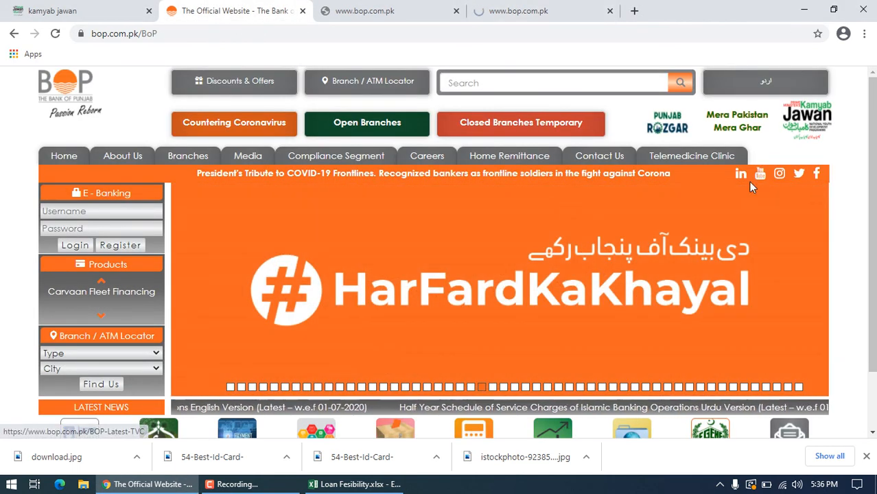